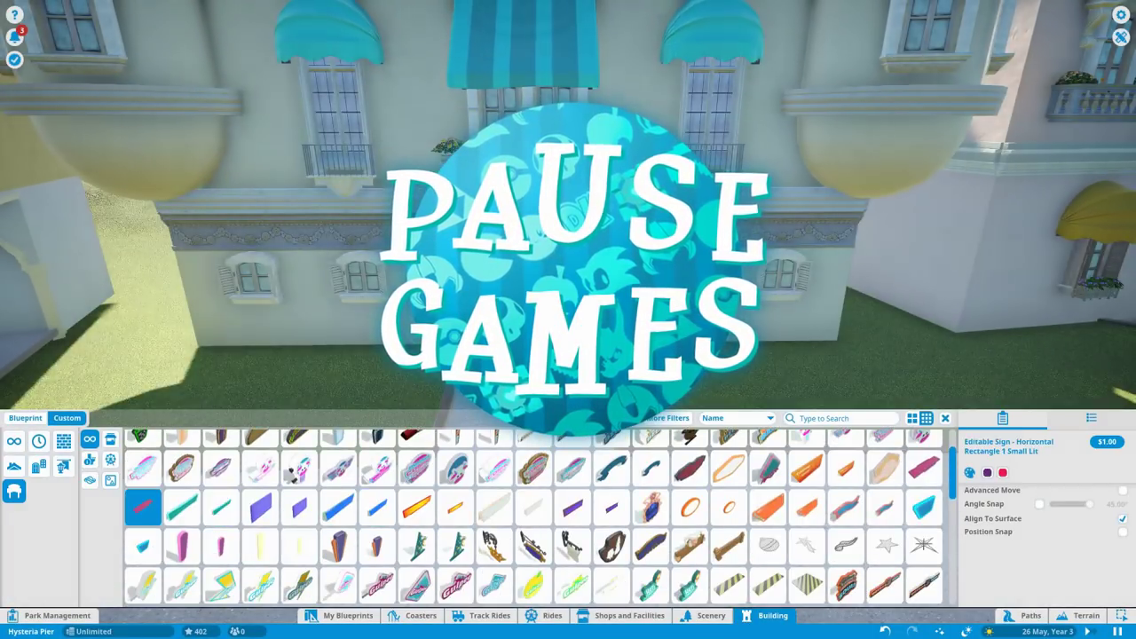
Step: Mount two lit Vertical Pill Small editable signs on Riviera Hotel 1's facade, flanking the upper striped awning
{"action": "left_click", "coordinate": [923, 469]}
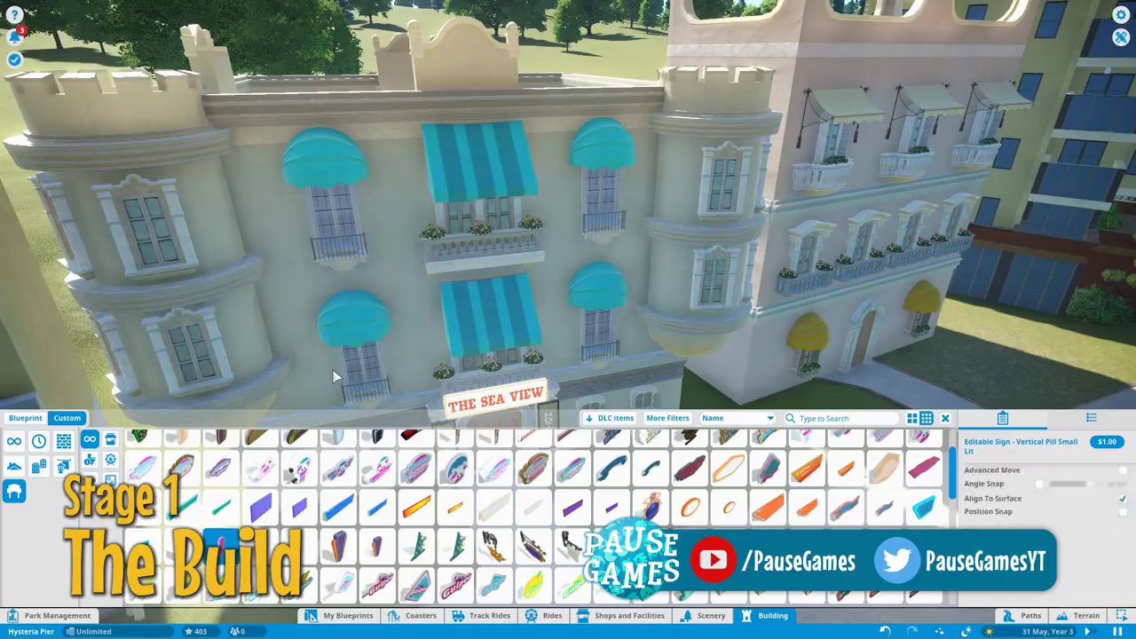
{"action": "left_click", "coordinate": [399, 221]}
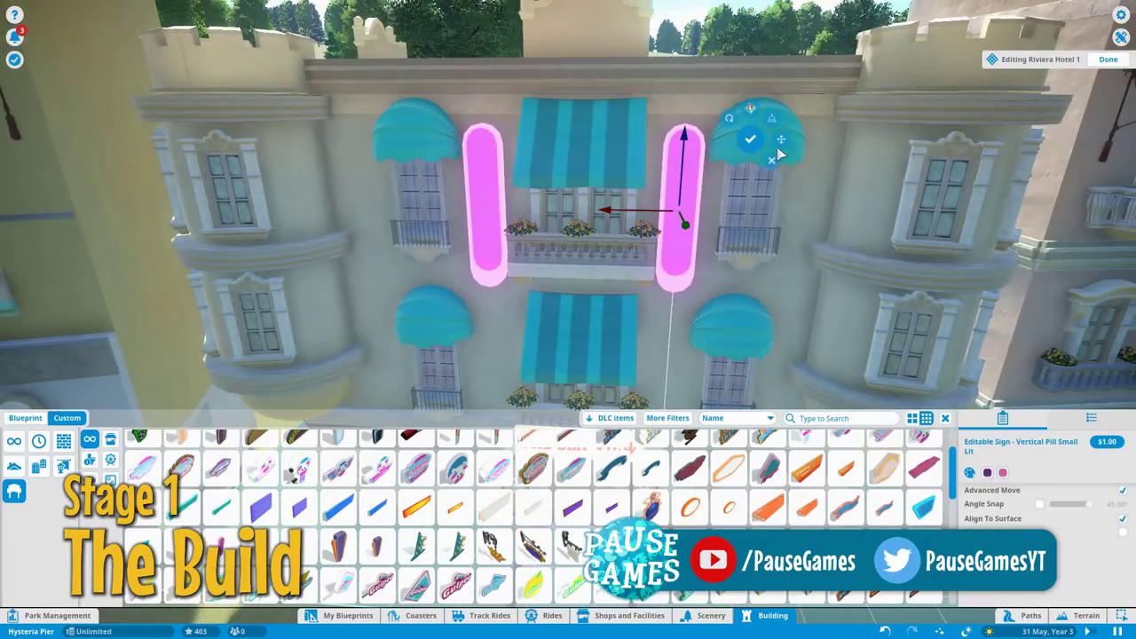
{"action": "left_click", "coordinate": [750, 138]}
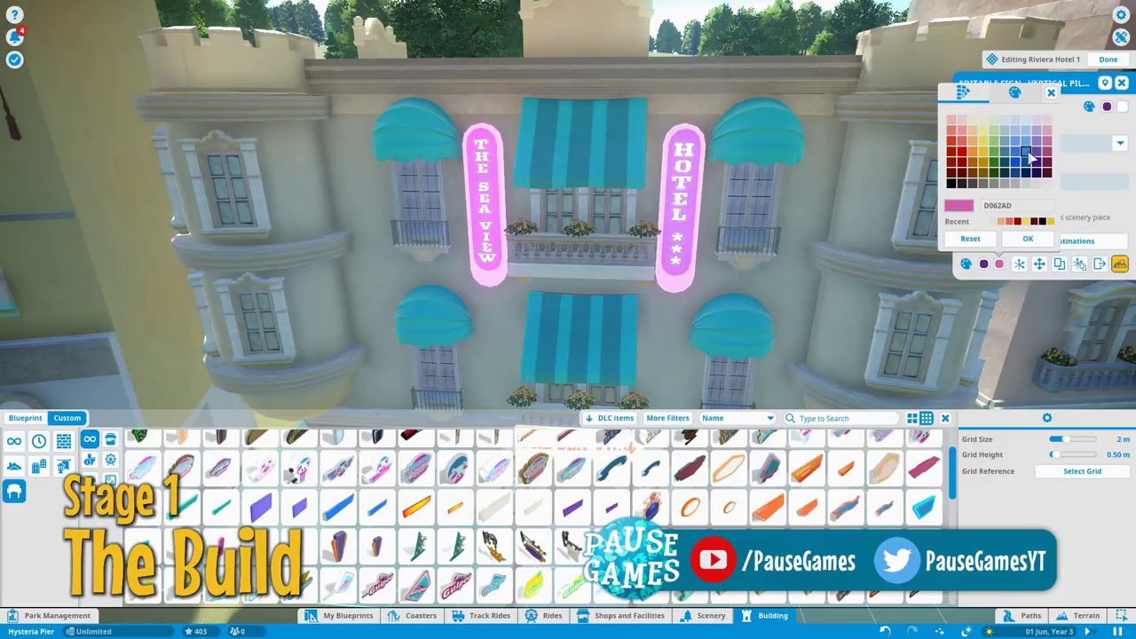
Step: Recolour the HOTEL *** and THE SEA VIEW signs in blue 3D85C6 and a dark purple, reversing the two tones between them
{"action": "left_click", "coordinate": [1026, 238]}
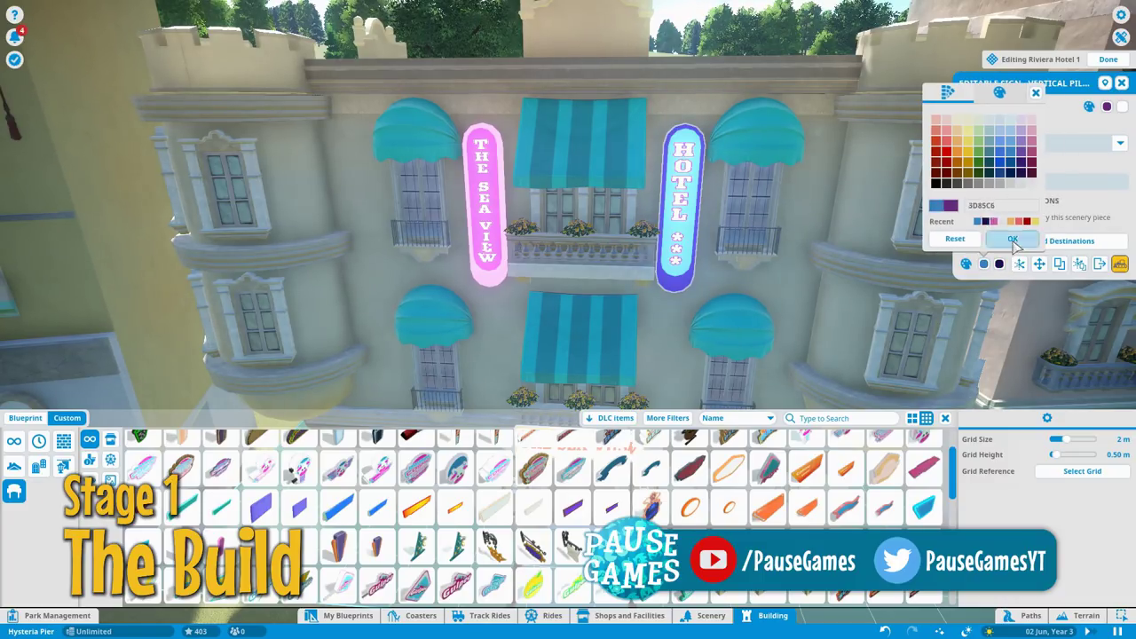
{"action": "left_click", "coordinate": [1000, 266]}
{"action": "left_click", "coordinate": [1026, 238]}
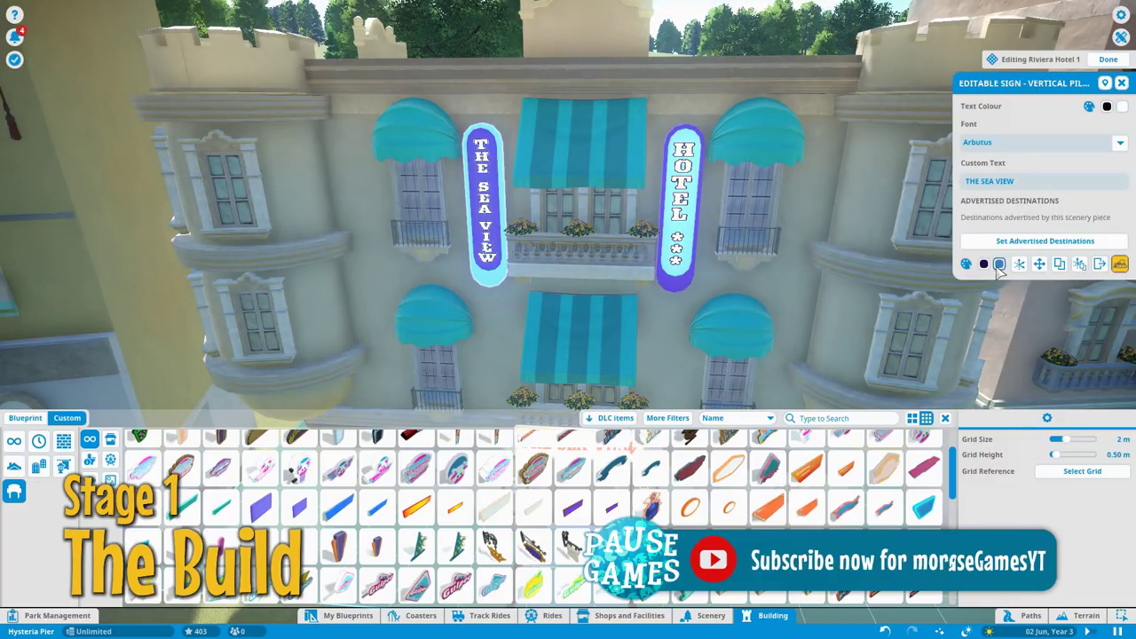
{"action": "left_click", "coordinate": [1001, 266]}
{"action": "left_click", "coordinate": [1043, 142]}
{"action": "left_click", "coordinate": [1108, 59]}
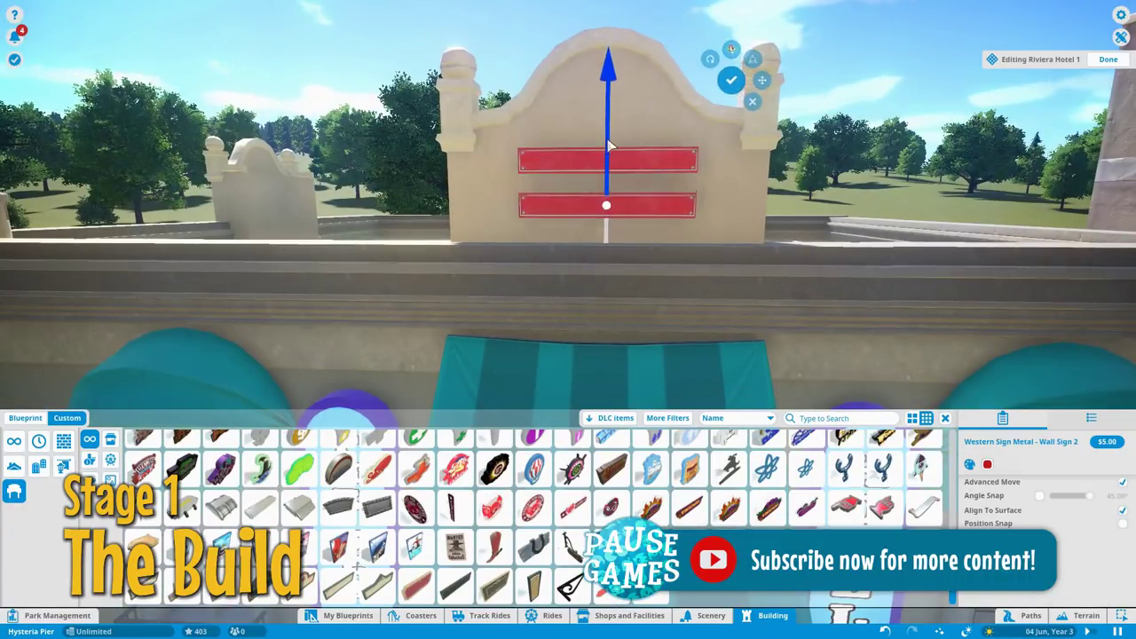
Step: Stack two Western Metal Wall Sign 2 plaques on the roof gable and label the upper one Great Manor in Oregano font
{"action": "left_click", "coordinate": [609, 142]}
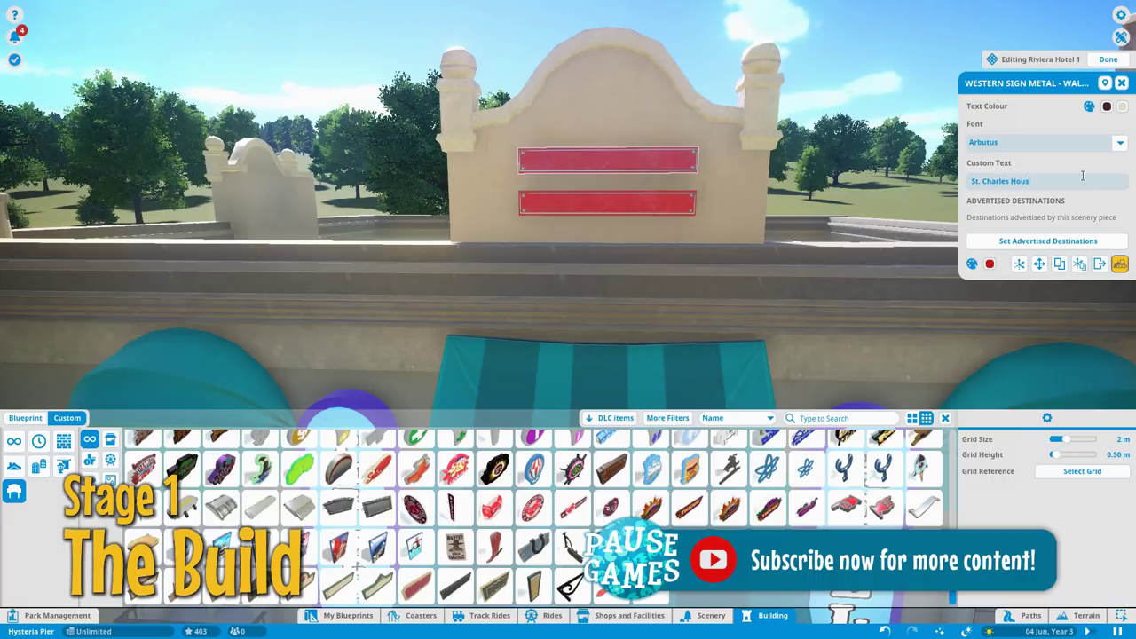
{"action": "type", "text": "Great Manor"}
{"action": "left_click", "coordinate": [1009, 143]}
{"action": "left_click", "coordinate": [1000, 182]}
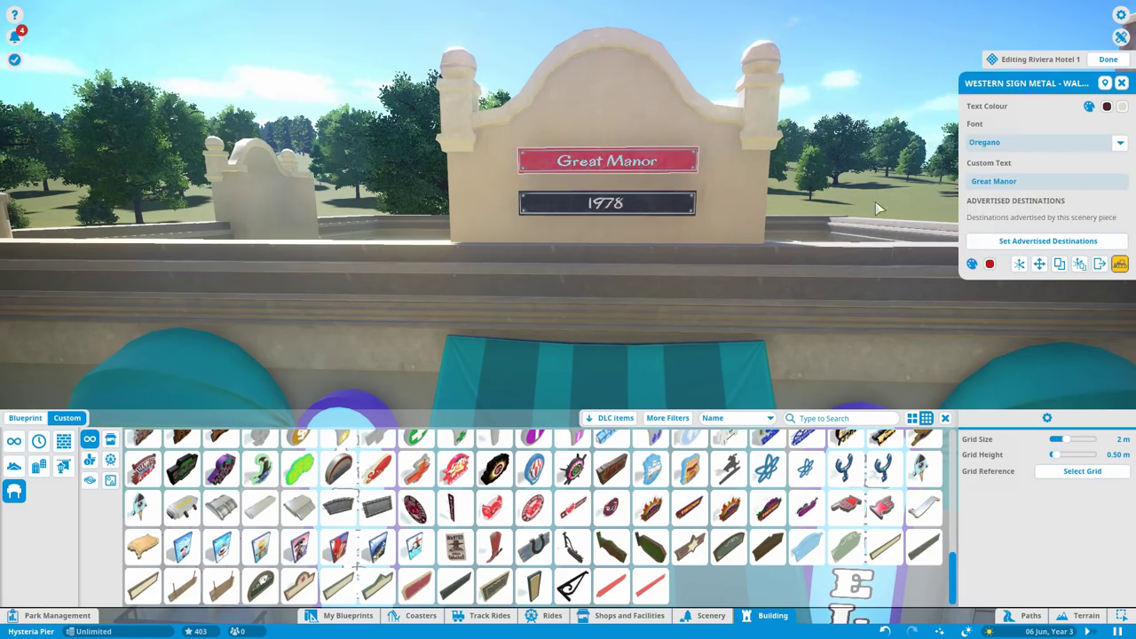
{"action": "left_click", "coordinate": [1122, 82]}
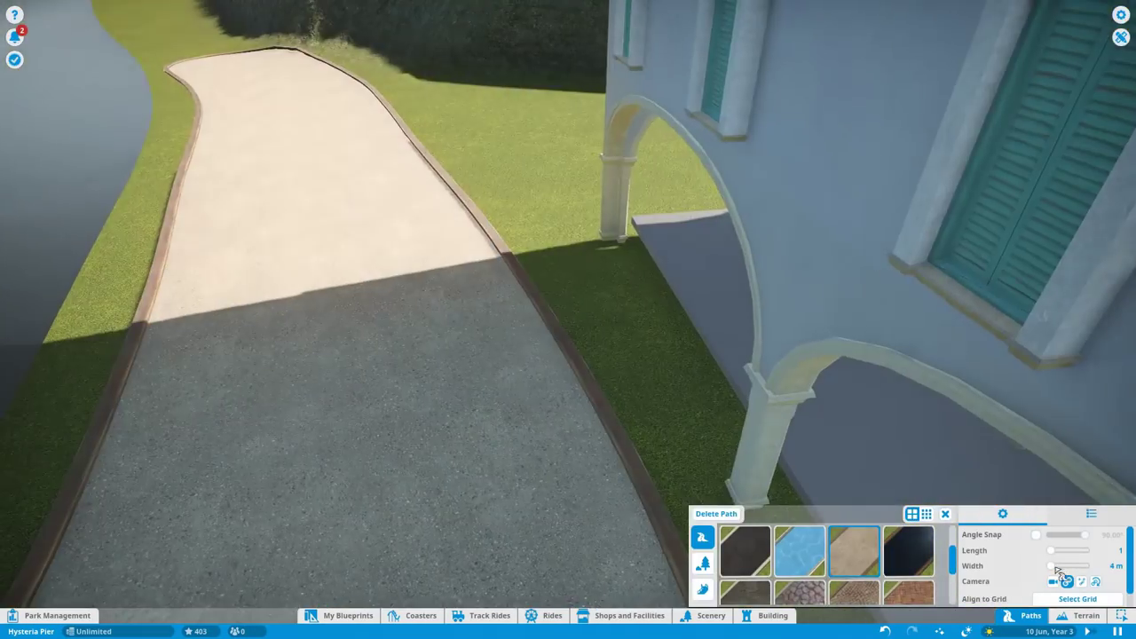
Step: Adjust the path width for the paving beside the blue arcaded building
{"action": "left_click_drag", "start_coordinate": [1050, 566], "coordinate": [1059, 568]}
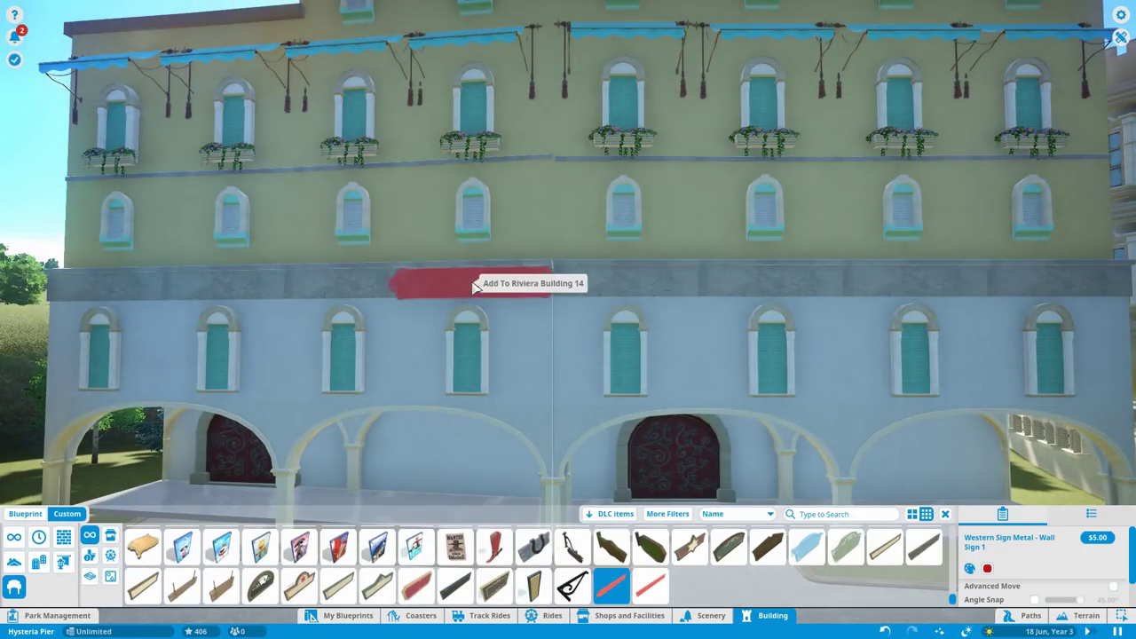
Step: Place two Western Sign Metal - Wall Sign 1 pieces side by side on the grey band of Riviera Building 14
{"action": "left_click", "coordinate": [477, 286]}
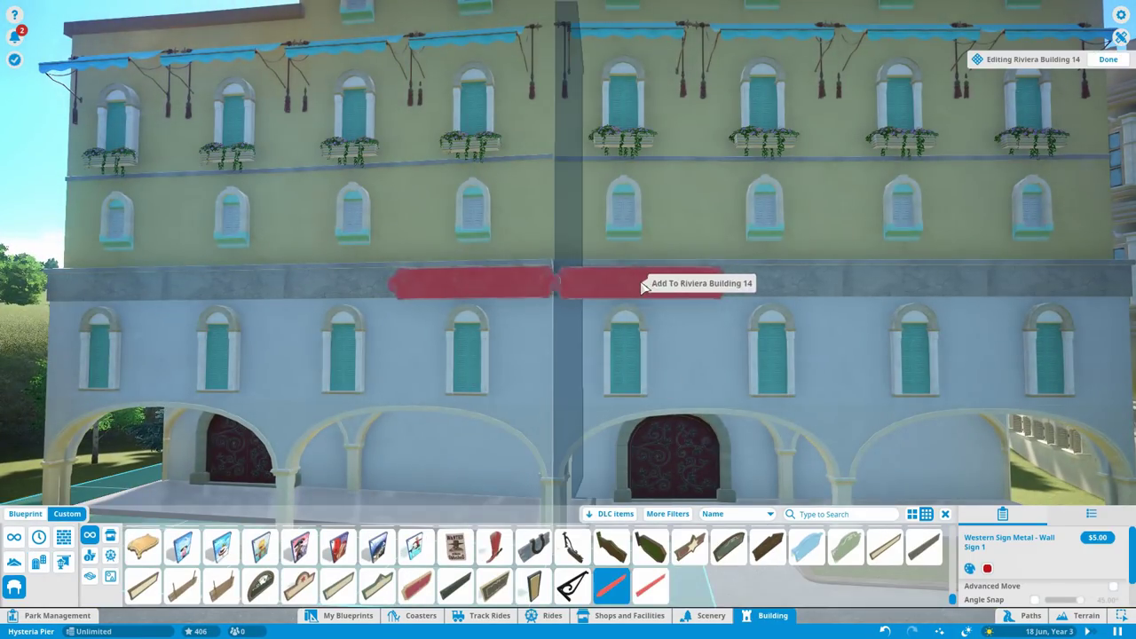
{"action": "left_click", "coordinate": [636, 286]}
{"action": "scroll", "coordinate": [532, 266], "scroll_direction": "up", "scroll_amount": 3}
Step: Label both wall signs Riveiera Hotel and recolour their red plates to pale grey with black lettering
{"action": "left_click", "coordinate": [472, 240]}
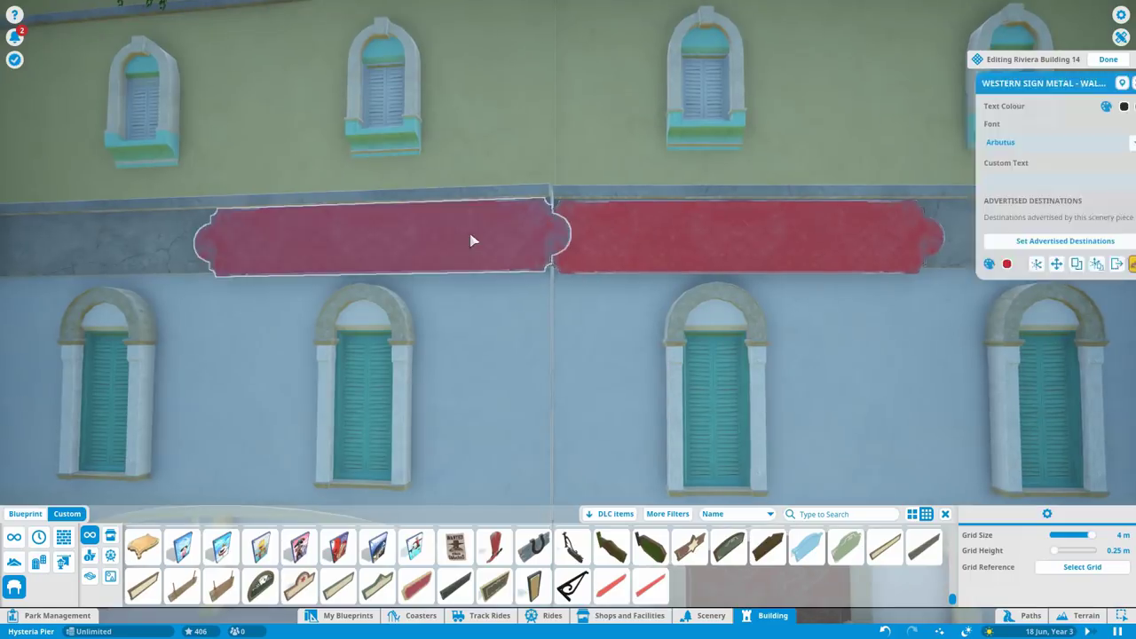
{"action": "left_click", "coordinate": [660, 236]}
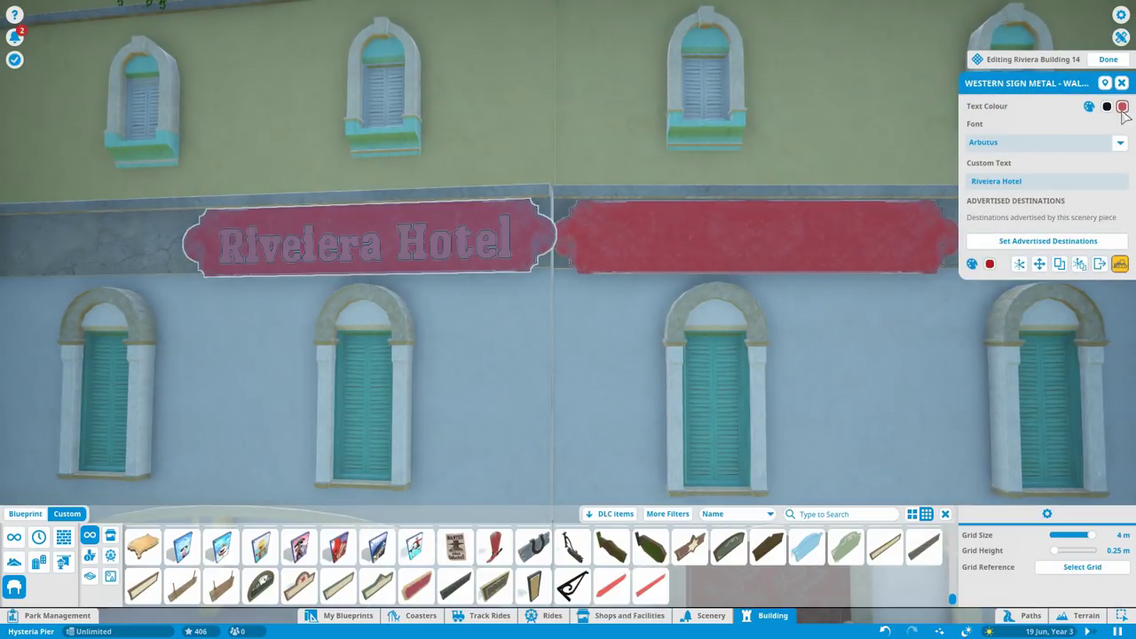
{"action": "left_click", "coordinate": [991, 264]}
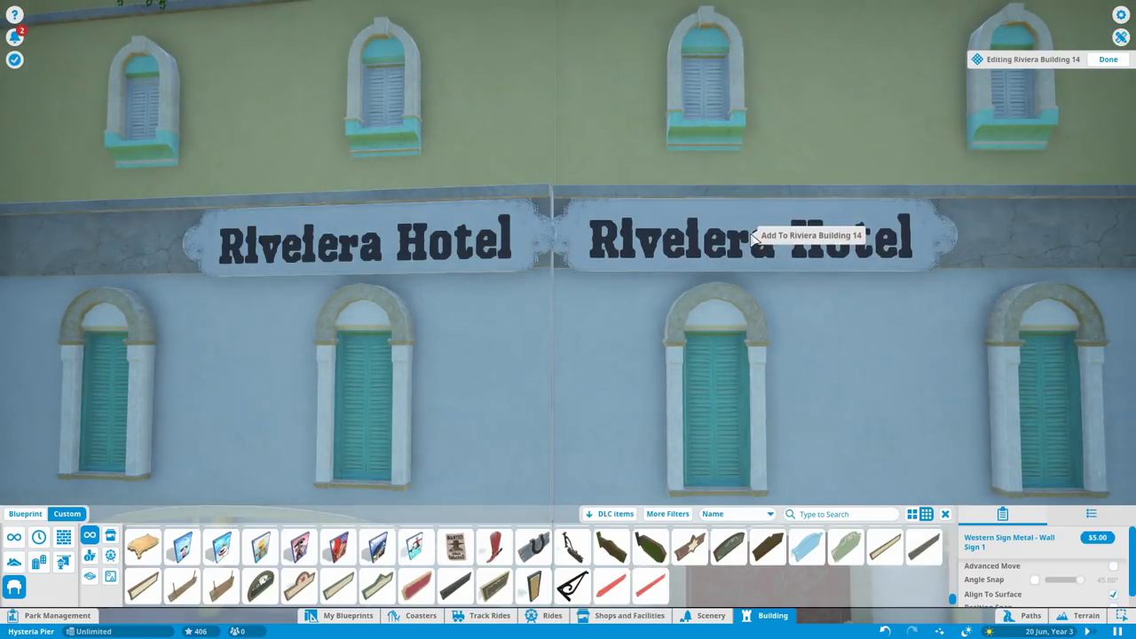
{"action": "left_click", "coordinate": [773, 232]}
Step: Position a Toilet Block in the gap between the building walls beside the path
{"action": "scroll", "coordinate": [603, 349], "scroll_direction": "down", "scroll_amount": 5}
{"action": "scroll", "coordinate": [603, 349], "scroll_direction": "up", "scroll_amount": 6}
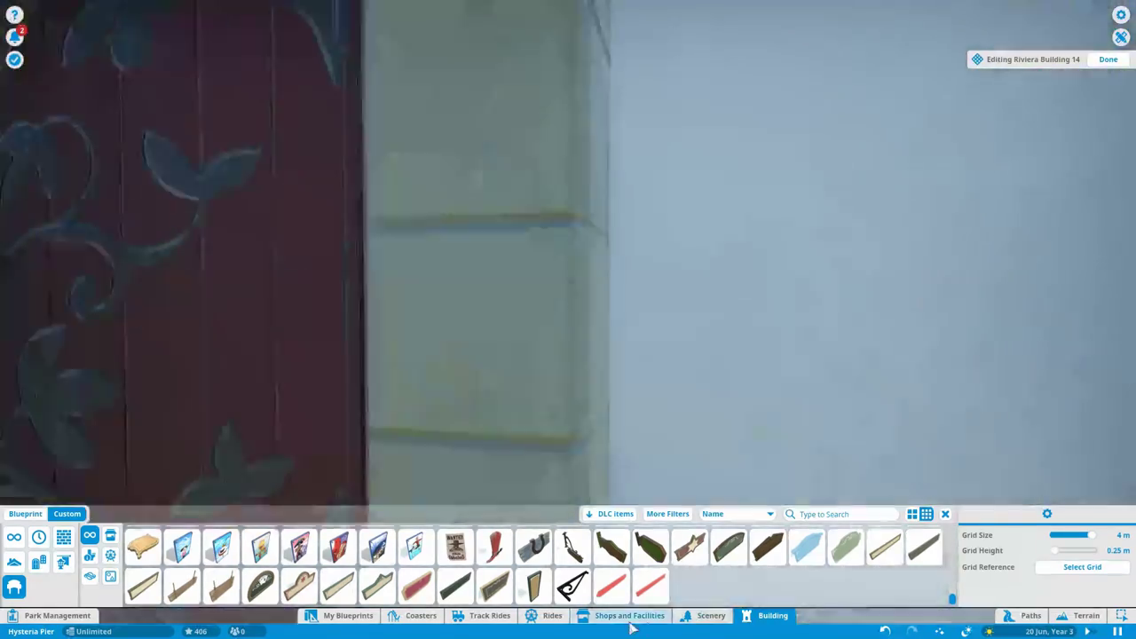
{"action": "left_click", "coordinate": [629, 615]}
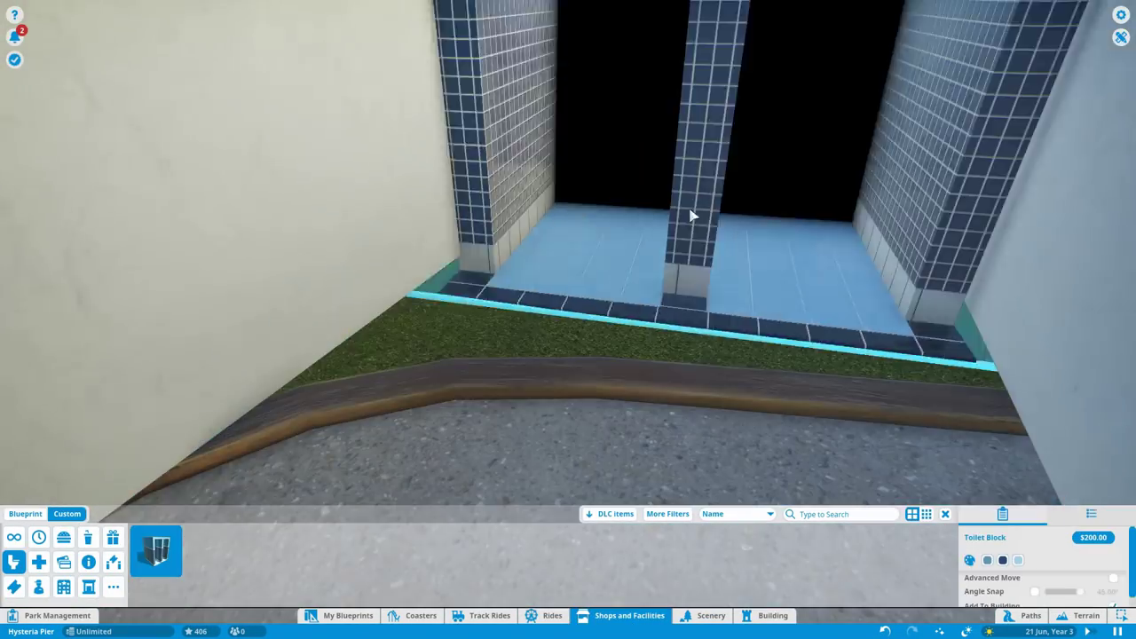
{"action": "key", "text": "Escape"}
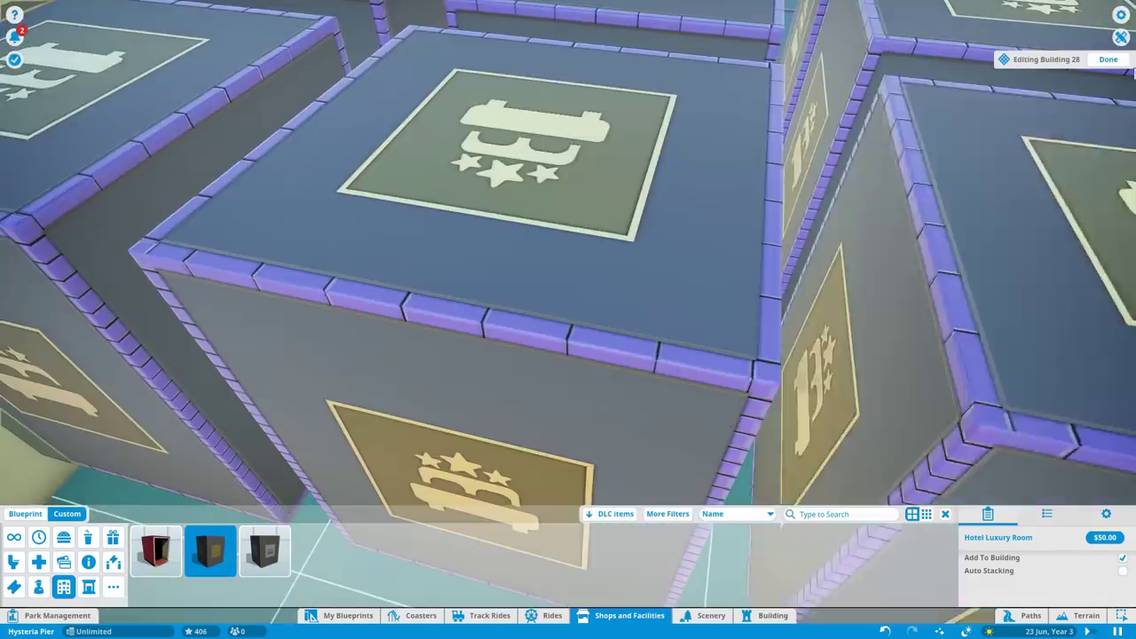
Step: Fill the building's interior with Hotel Luxury Rooms and stack standard hotel rooms on top of them
{"action": "left_click", "coordinate": [1109, 58]}
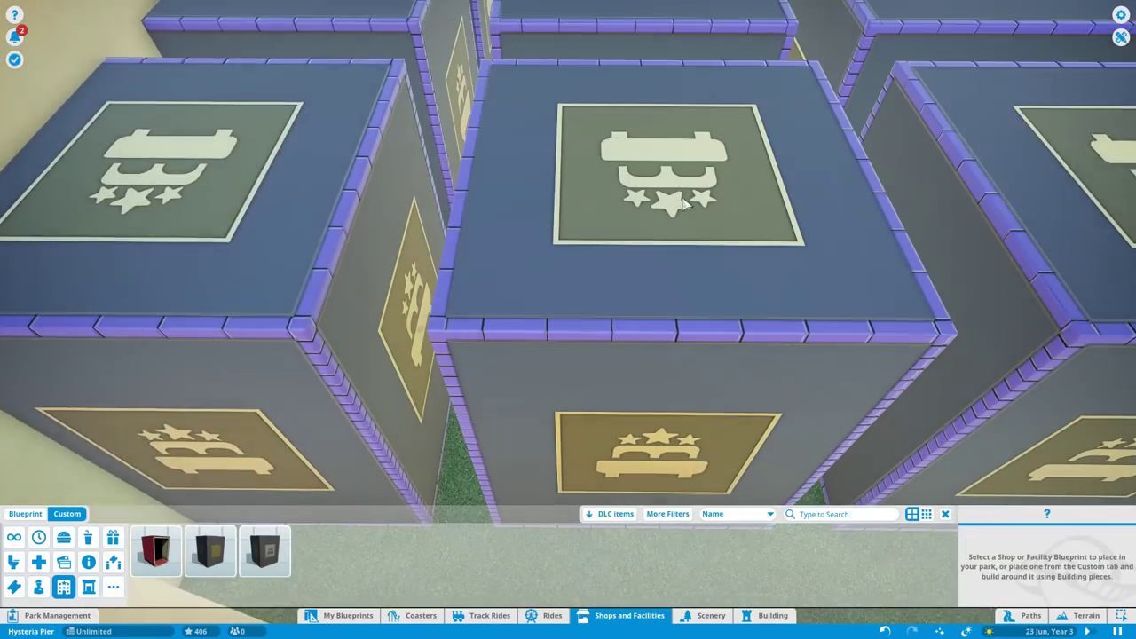
{"action": "left_click", "coordinate": [653, 307]}
{"action": "left_click", "coordinate": [653, 308]}
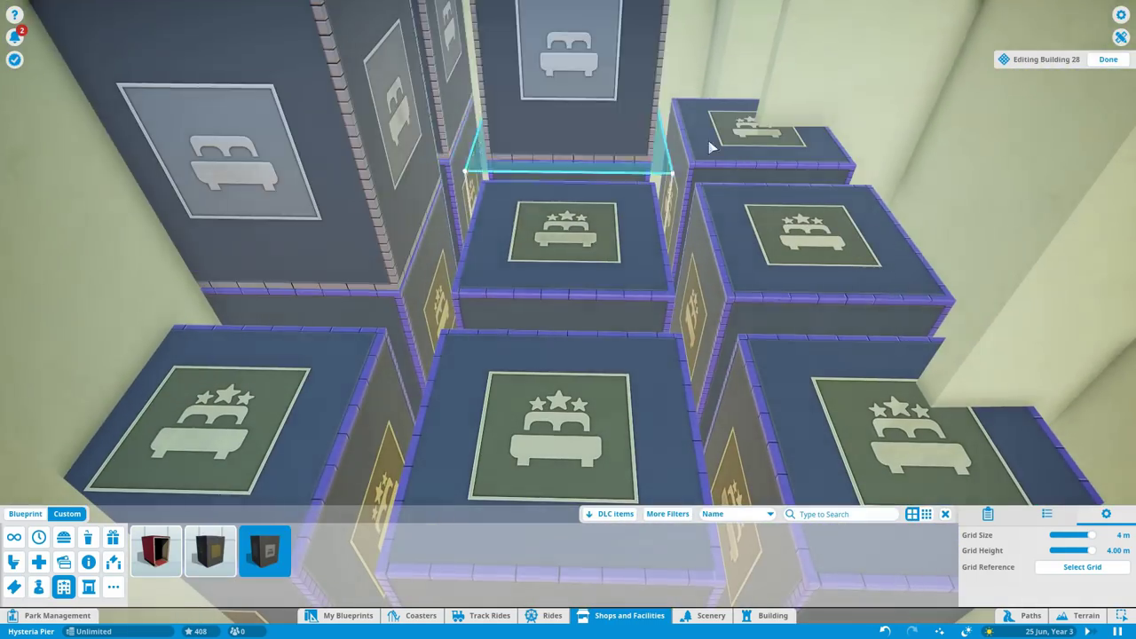
{"action": "key", "text": "Escape"}
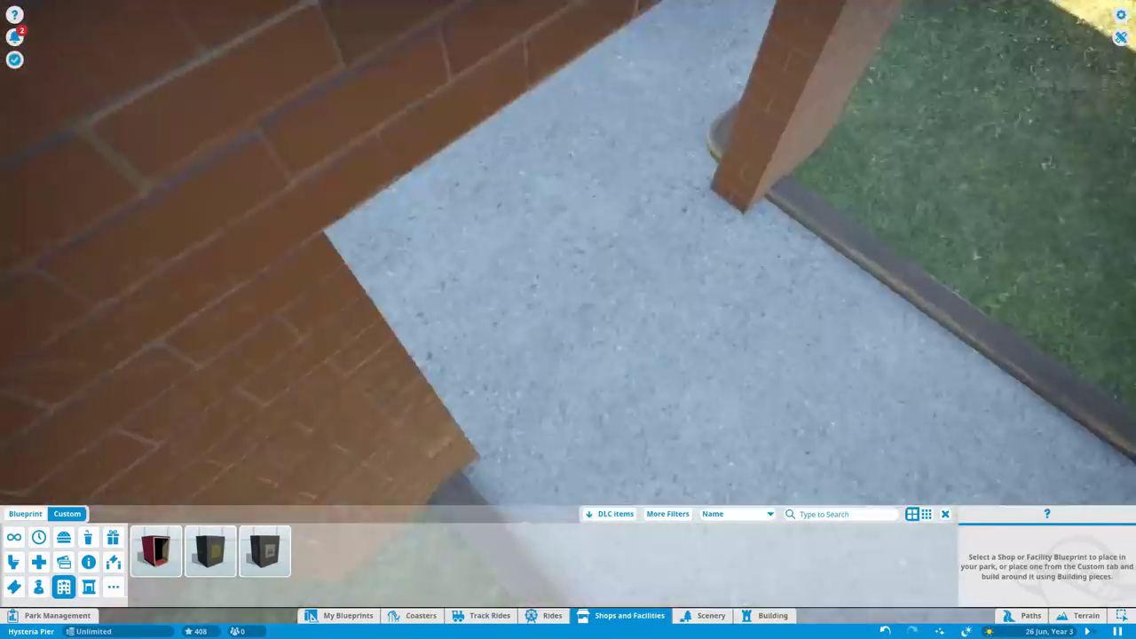
Step: Connect the luxury and standard rooms inside the tall hotel to its foyer
{"action": "left_click", "coordinate": [1047, 105]}
{"action": "left_click", "coordinate": [1032, 98]}
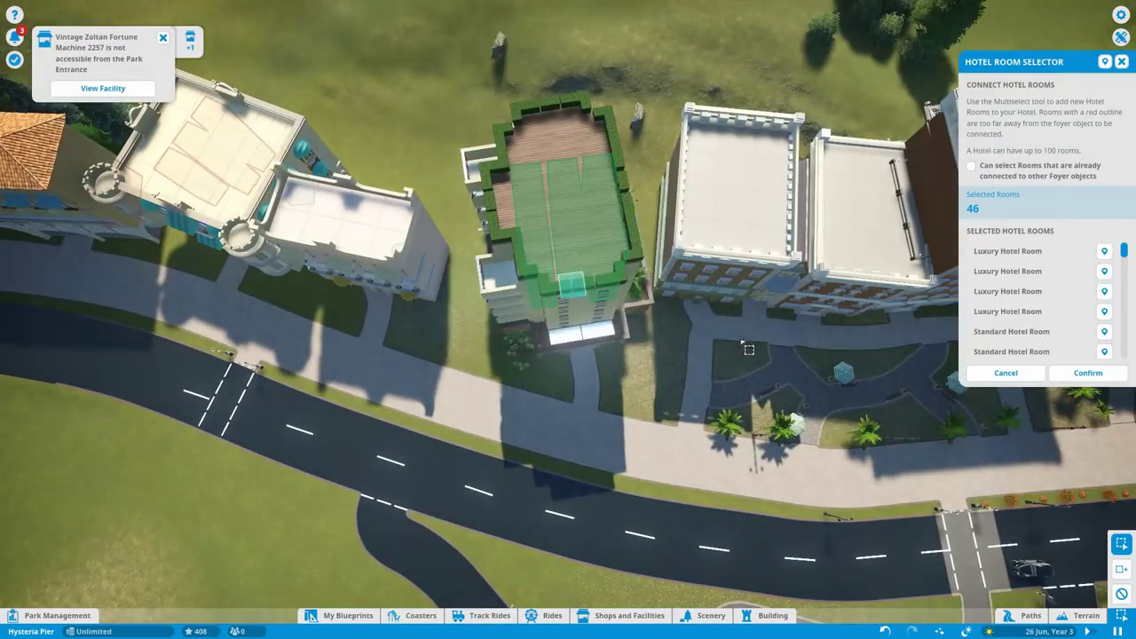
{"action": "left_click", "coordinate": [1062, 99]}
{"action": "left_click", "coordinate": [1121, 62]}
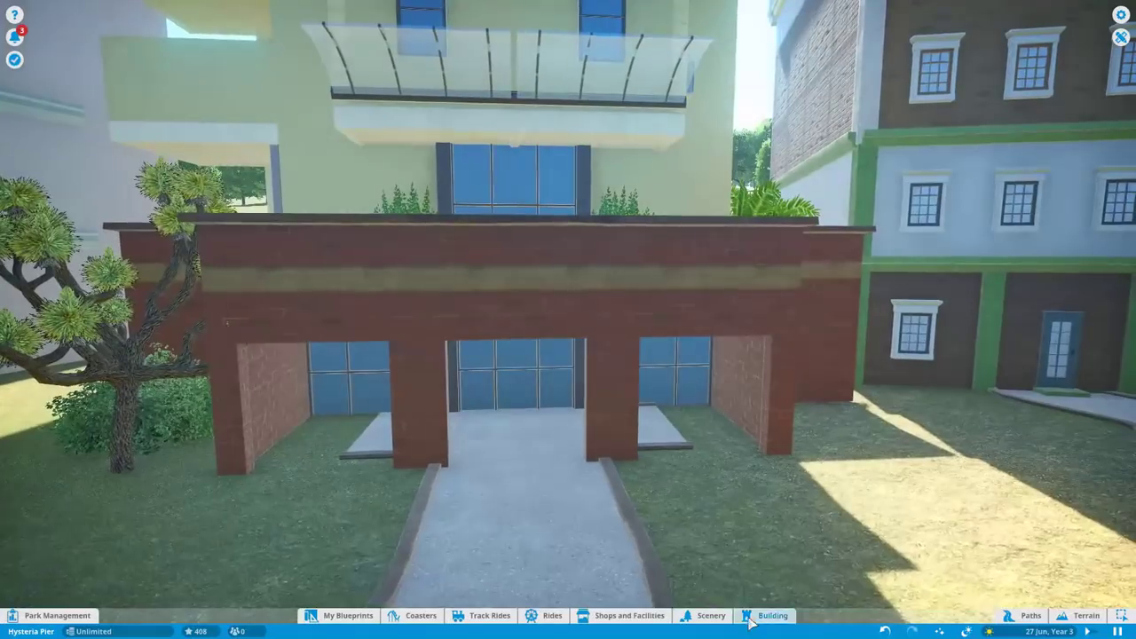
Step: Add a lit horizontal rectangle sign above Riviera Building 11's entrance, reading Hysteria Hotel, with a red frame and white panel
{"action": "scroll", "coordinate": [874, 532], "scroll_direction": "up", "scroll_amount": 1}
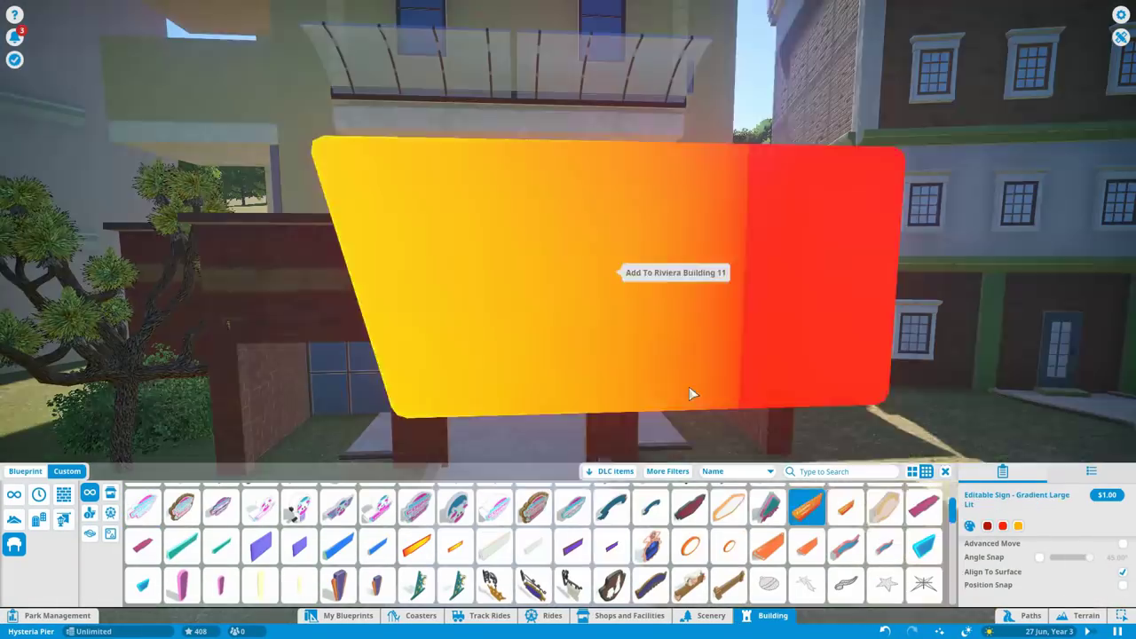
{"action": "left_click", "coordinate": [728, 506]}
{"action": "scroll", "coordinate": [450, 530], "scroll_direction": "down", "scroll_amount": 1}
{"action": "left_click", "coordinate": [572, 543]}
{"action": "scroll", "coordinate": [532, 533], "scroll_direction": "up", "scroll_amount": 2}
{"action": "left_click", "coordinate": [509, 282]}
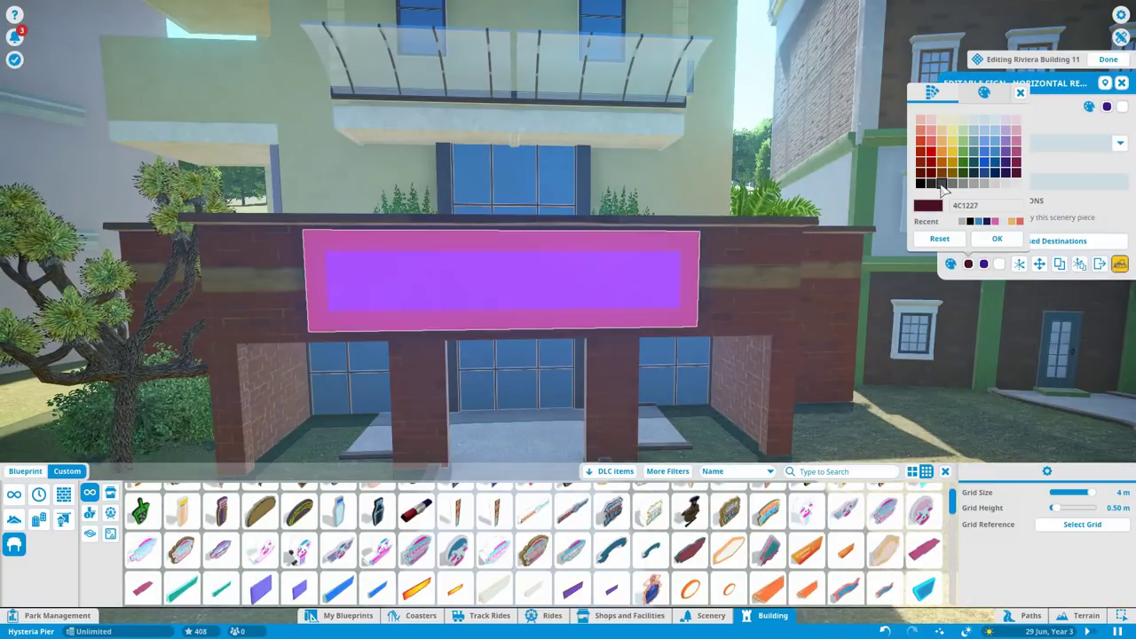
{"action": "left_click", "coordinate": [958, 239]}
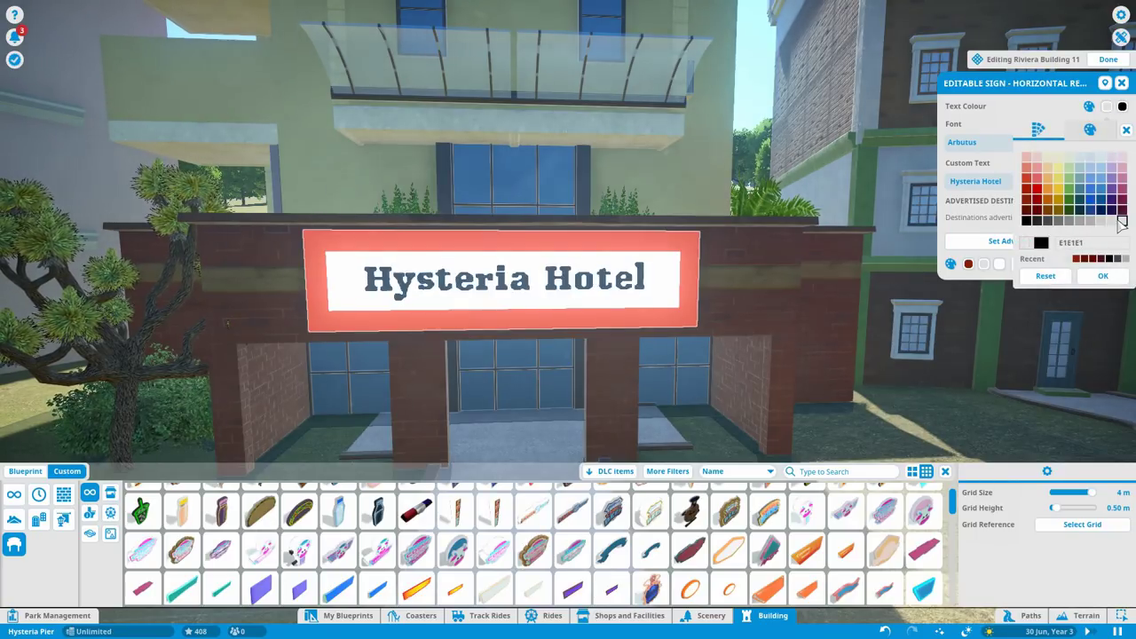
{"action": "key", "text": "Escape"}
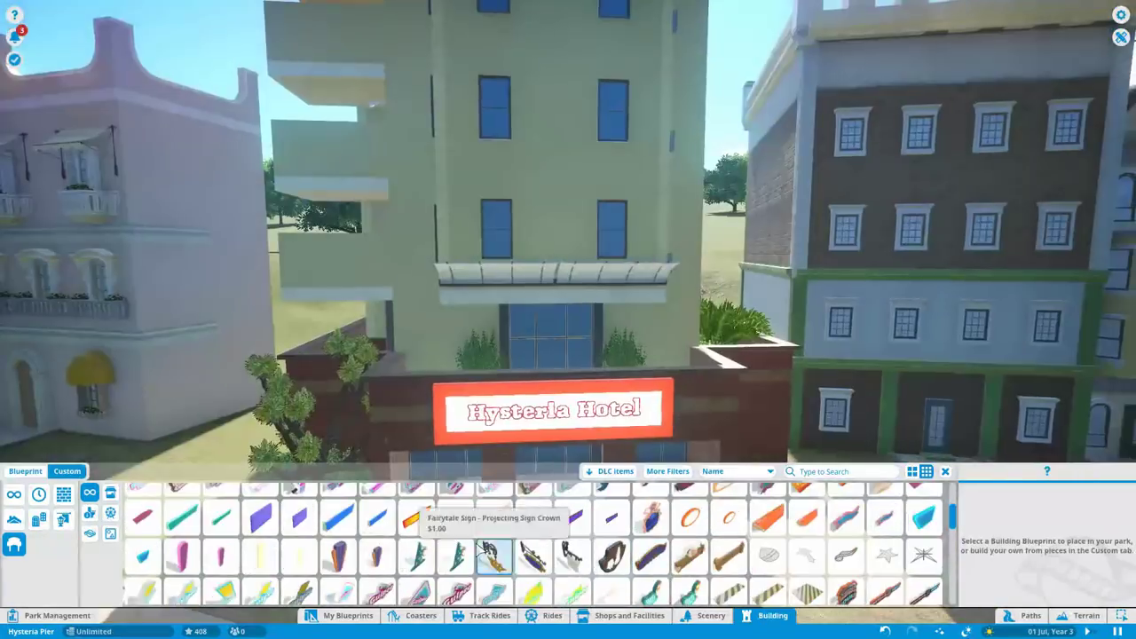
Step: Mount a tall pale-yellow vertical sign between the hotel's upper windows with a Horizontal Rectangle 7 Small Lit sign beneath it
{"action": "left_click", "coordinate": [487, 552]}
{"action": "left_click", "coordinate": [611, 516]}
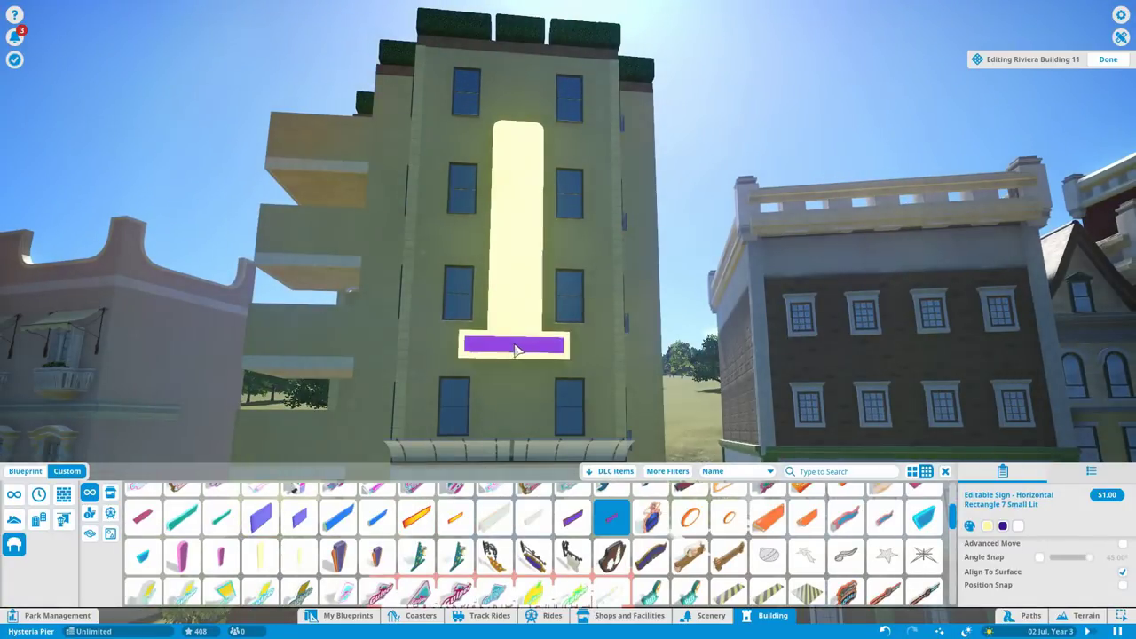
{"action": "left_click", "coordinate": [511, 364]}
{"action": "left_click_drag", "start_coordinate": [518, 169], "coordinate": [518, 142]}
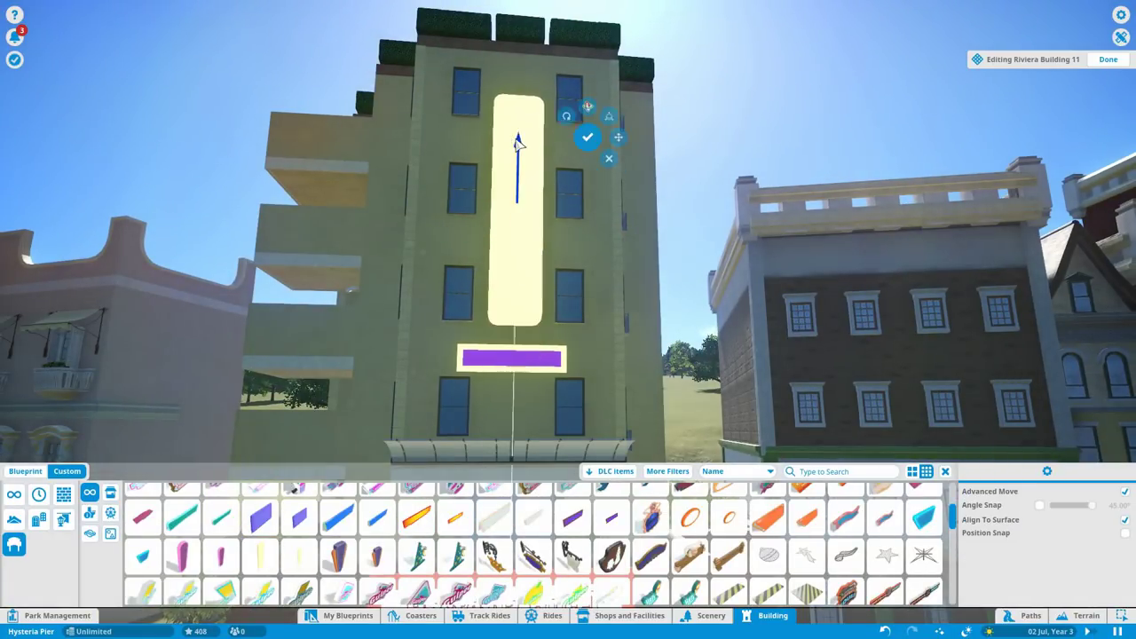
Step: Label the vertical sign HYSTERIA and the horizontal sign HOTEL, using matching pale yellow panels
{"action": "left_click", "coordinate": [515, 315]}
{"action": "key", "text": "Return"}
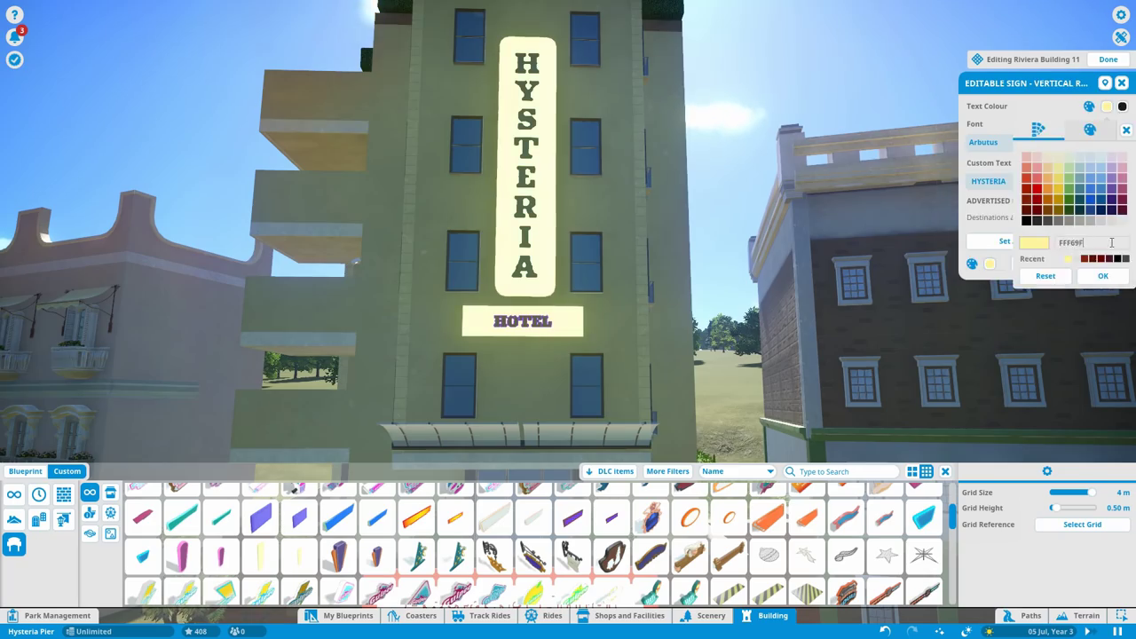
{"action": "key", "text": "Escape"}
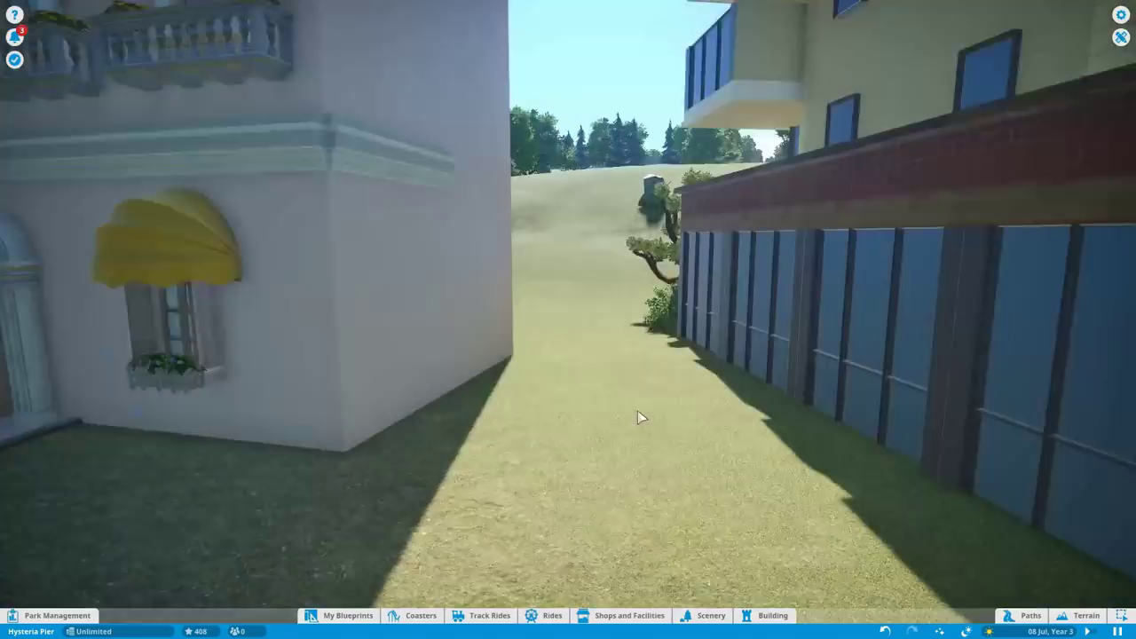
Step: Place the Priority Pass facility at the end of the path stub between the pink building and the Hysteria Hotel
{"action": "left_click", "coordinate": [629, 615]}
{"action": "left_click", "coordinate": [89, 562]}
{"action": "left_click", "coordinate": [156, 550]}
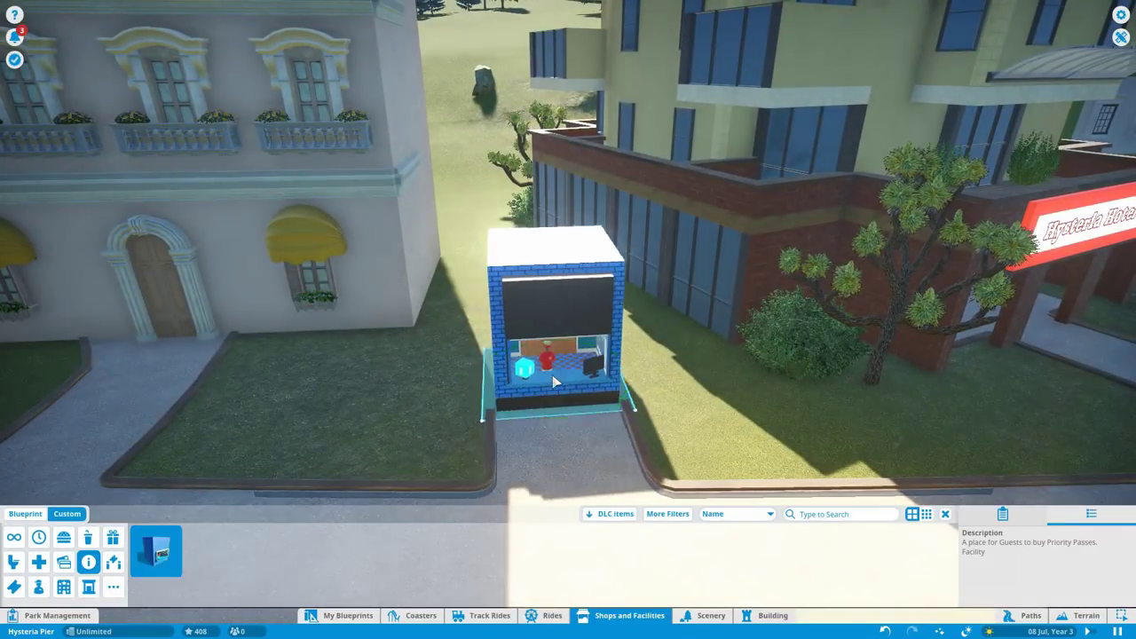
{"action": "left_click", "coordinate": [549, 391]}
Step: Clad the Priority Pass kiosk with plain stone-plaster wall pieces, leaving the serving window open
{"action": "left_click", "coordinate": [695, 545]}
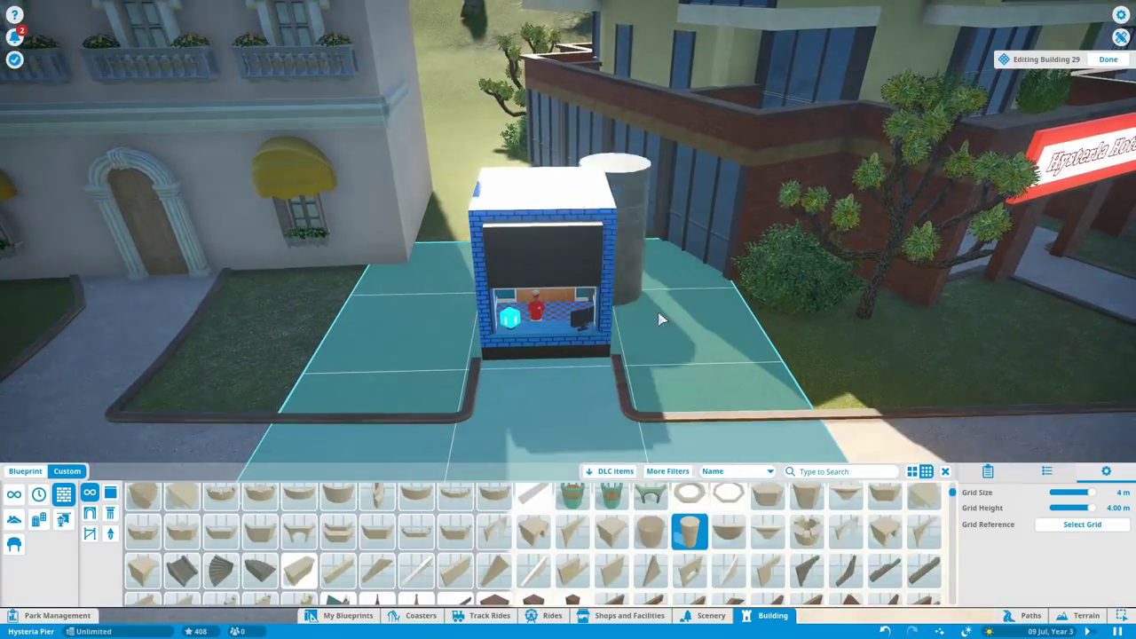
{"action": "scroll", "coordinate": [695, 533], "scroll_direction": "down", "scroll_amount": 3}
{"action": "scroll", "coordinate": [313, 533], "scroll_direction": "down", "scroll_amount": 3}
{"action": "left_click", "coordinate": [500, 507]}
{"action": "left_click", "coordinate": [416, 508]}
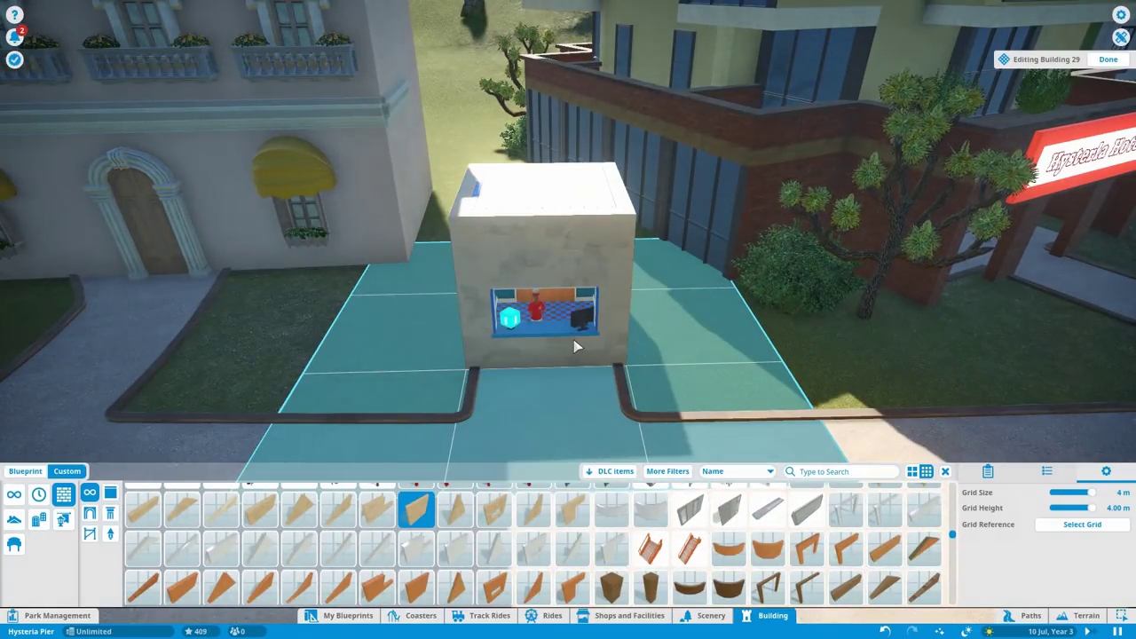
Step: Place a sloping roof panel over the top of the plaster-clad kiosk
{"action": "left_click", "coordinate": [455, 501]}
{"action": "left_click", "coordinate": [532, 539]}
{"action": "left_click", "coordinate": [924, 539]}
{"action": "scroll", "coordinate": [533, 542], "scroll_direction": "down", "scroll_amount": 1}
{"action": "left_click", "coordinate": [532, 521]}
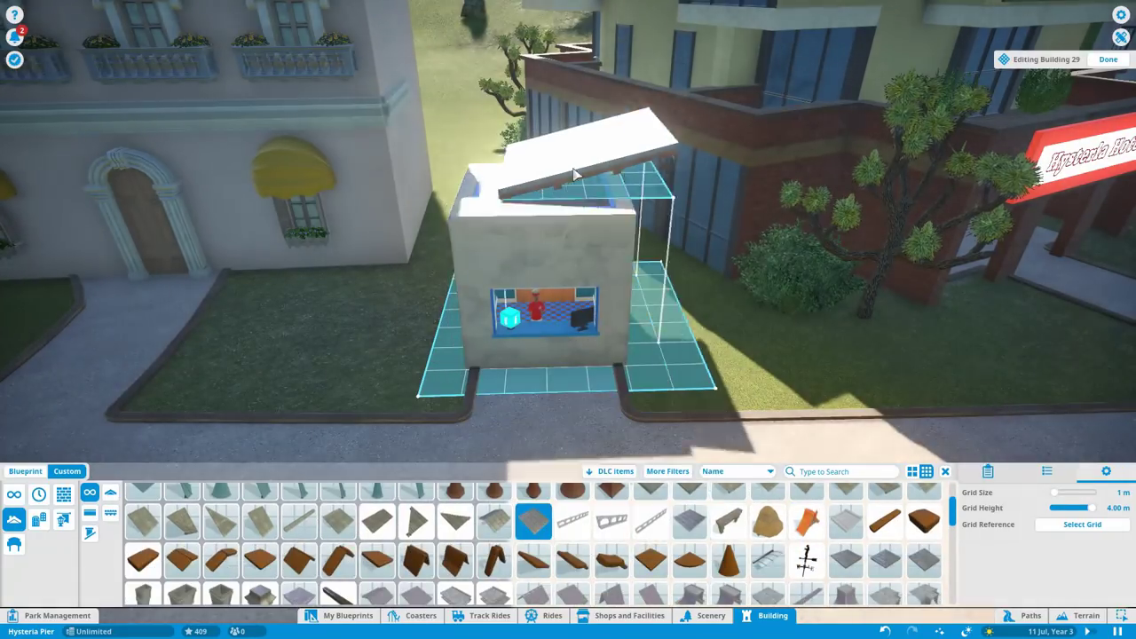
{"action": "left_click", "coordinate": [520, 223]}
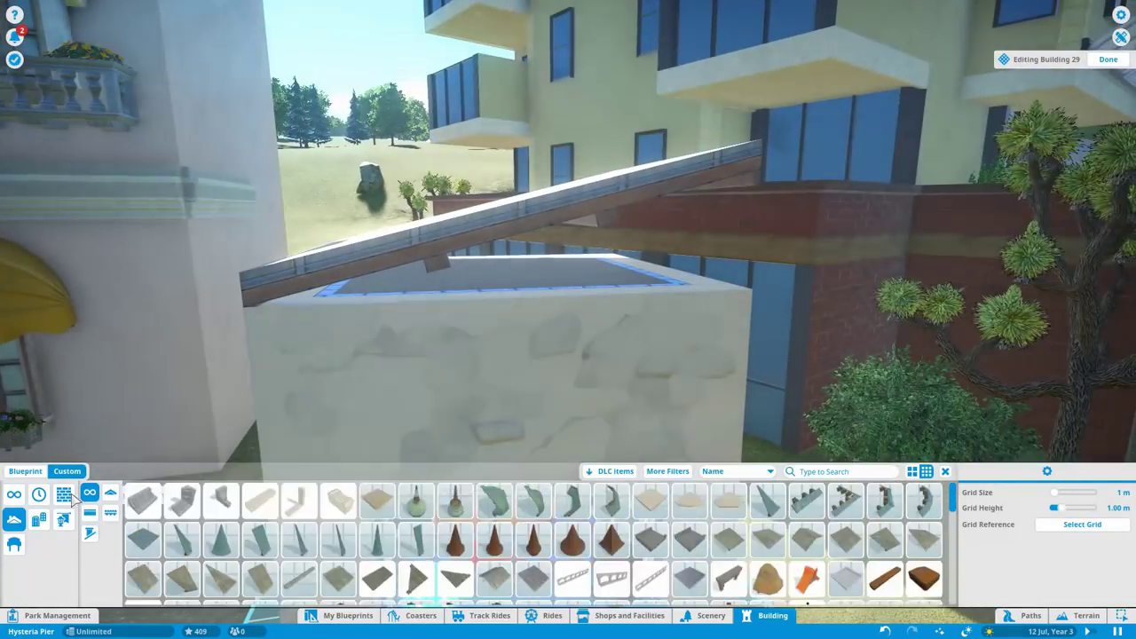
Step: Try scroll ornaments in the upper corners and Baroque Decorative Trim Strip 2 above the kiosk's serving window
{"action": "left_click", "coordinate": [63, 494]}
{"action": "left_click", "coordinate": [221, 501]}
{"action": "left_click", "coordinate": [429, 379]}
{"action": "left_click", "coordinate": [260, 501]}
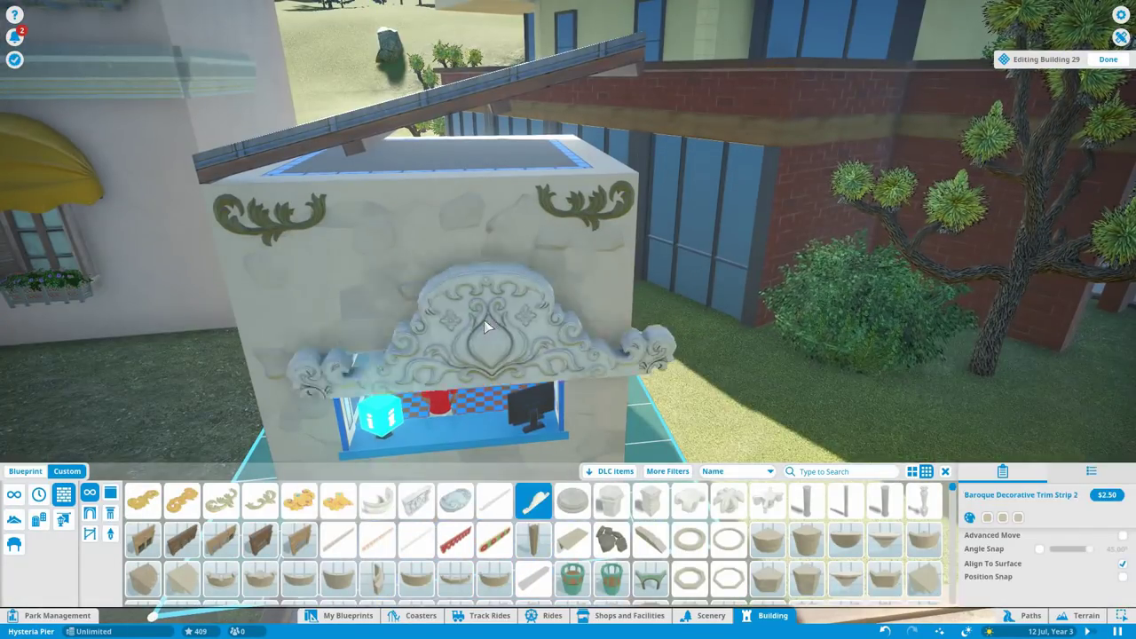
{"action": "left_click", "coordinate": [444, 284]}
{"action": "scroll", "coordinate": [532, 541], "scroll_direction": "down", "scroll_amount": 3}
Step: Fill the gap under the kiosk's sloping roof with plaster wall pieces and run two sloping bands of Carnival Decorative Trim 3 across the front
{"action": "left_click", "coordinate": [218, 555]}
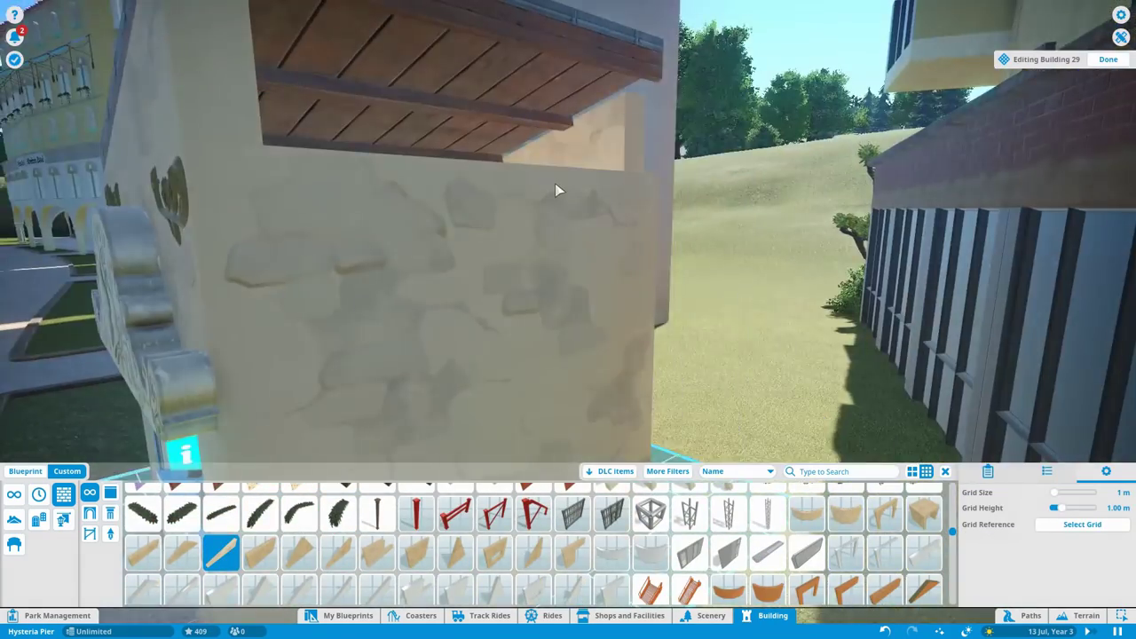
{"action": "right_click", "coordinate": [554, 189]}
{"action": "key", "text": "q"}
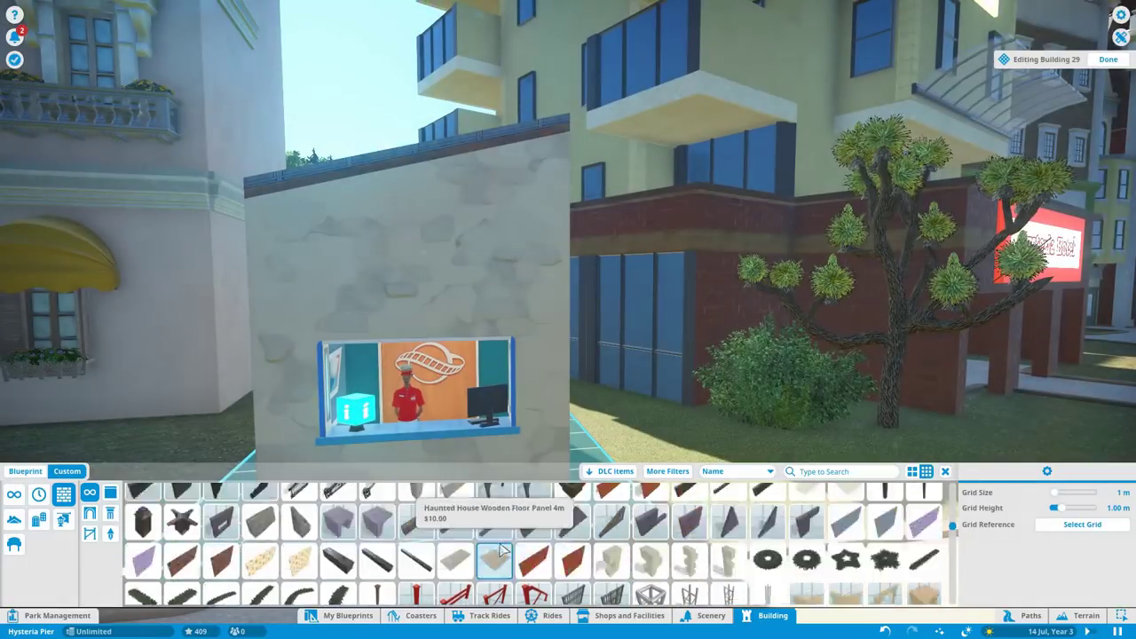
{"action": "scroll", "coordinate": [456, 532], "scroll_direction": "up", "scroll_amount": 2}
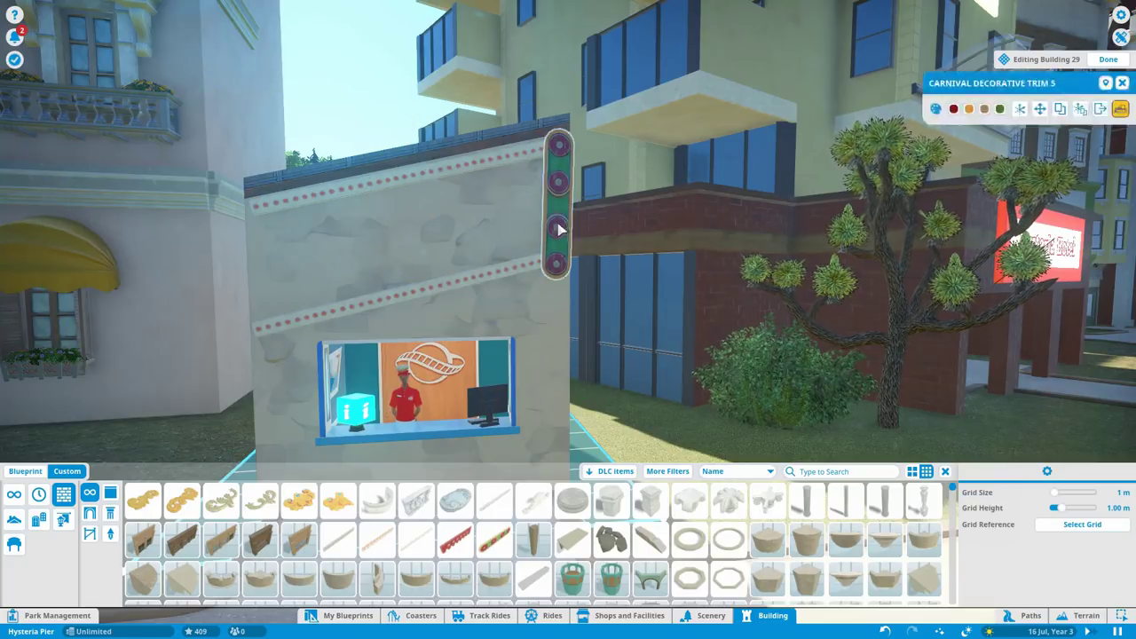
Step: Add an INFORMATION wall sign between the trim bands, a blank white sign at the front corner and an Information Plate Sign below the window
{"action": "scroll", "coordinate": [611, 527], "scroll_direction": "down", "scroll_amount": 5}
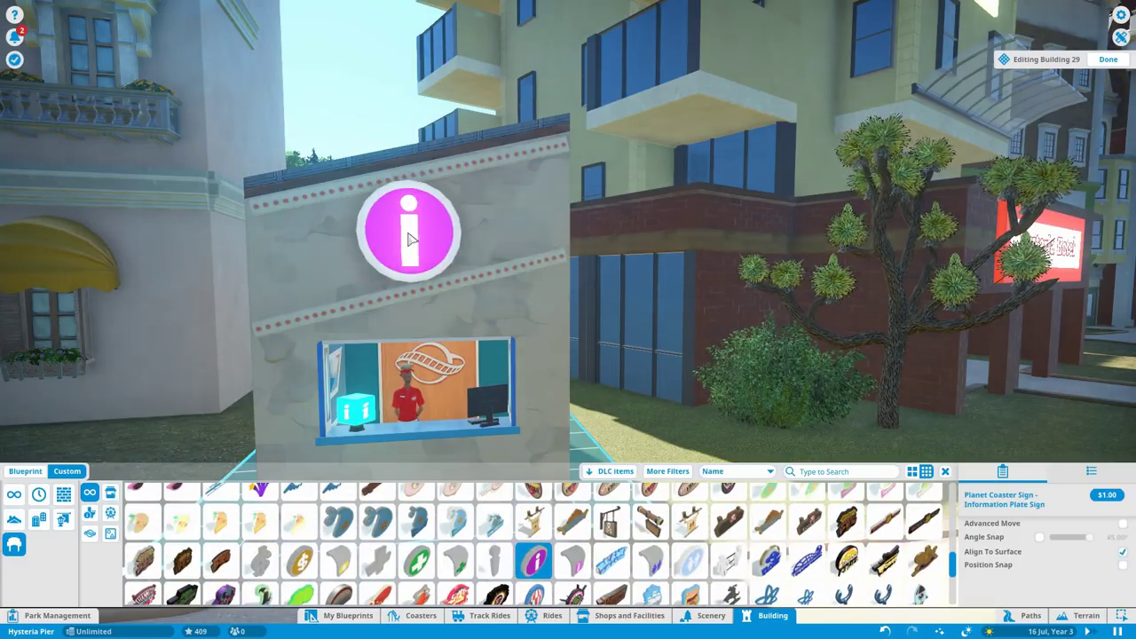
{"action": "key", "text": "a"}
{"action": "scroll", "coordinate": [710, 559], "scroll_direction": "down", "scroll_amount": 4}
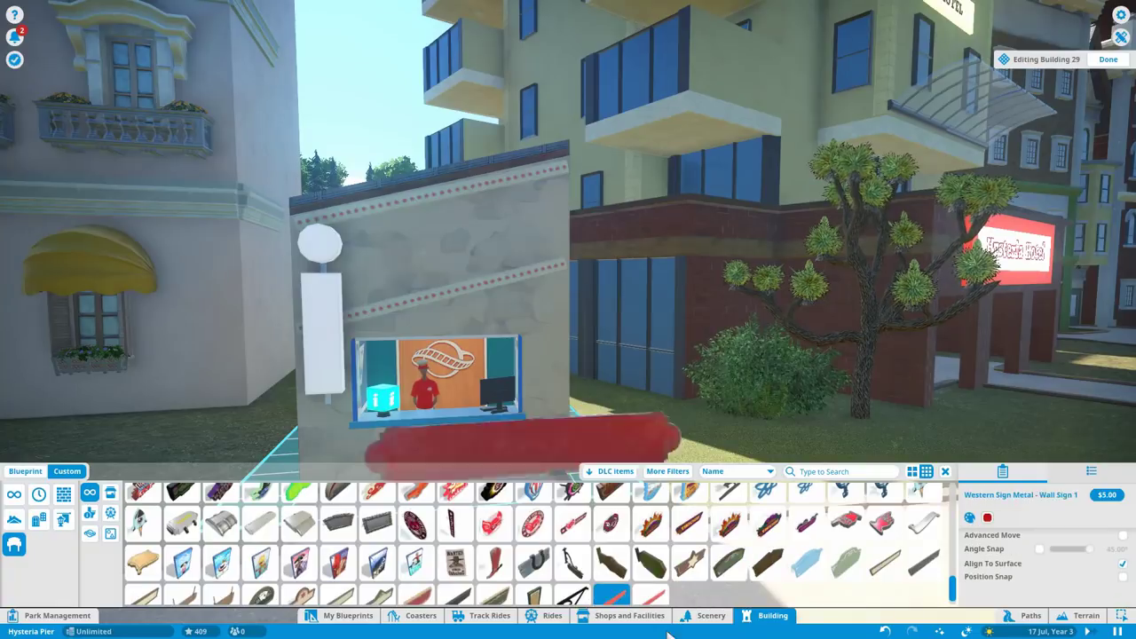
{"action": "scroll", "coordinate": [421, 502], "scroll_direction": "down", "scroll_amount": 1}
{"action": "left_click", "coordinate": [455, 586]}
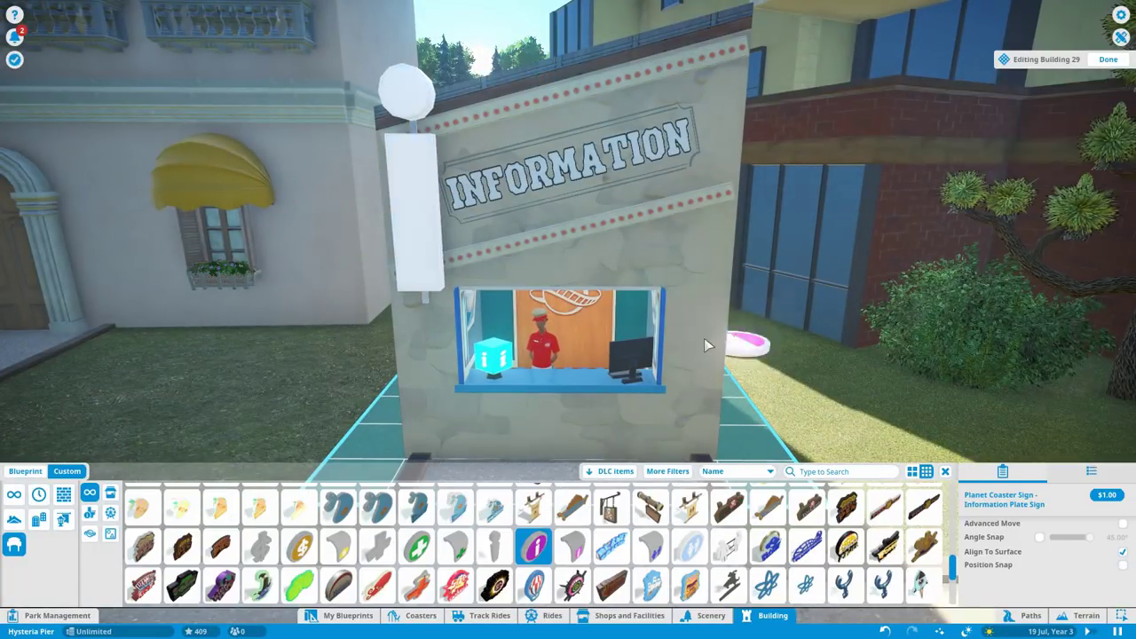
{"action": "key", "text": "e"}
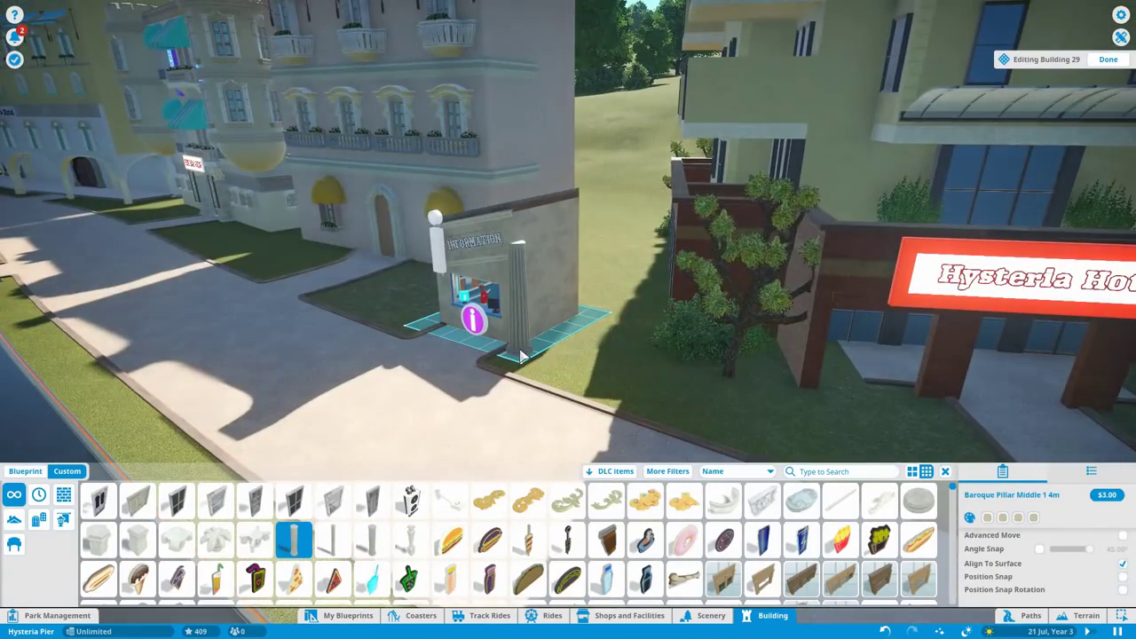
Step: Continue the two Carnival Decorative Trim 3 bands along the kiosk's side walls and paint the grass behind it with a leaf-litter texture
{"action": "scroll", "coordinate": [521, 355], "scroll_direction": "up", "scroll_amount": 5}
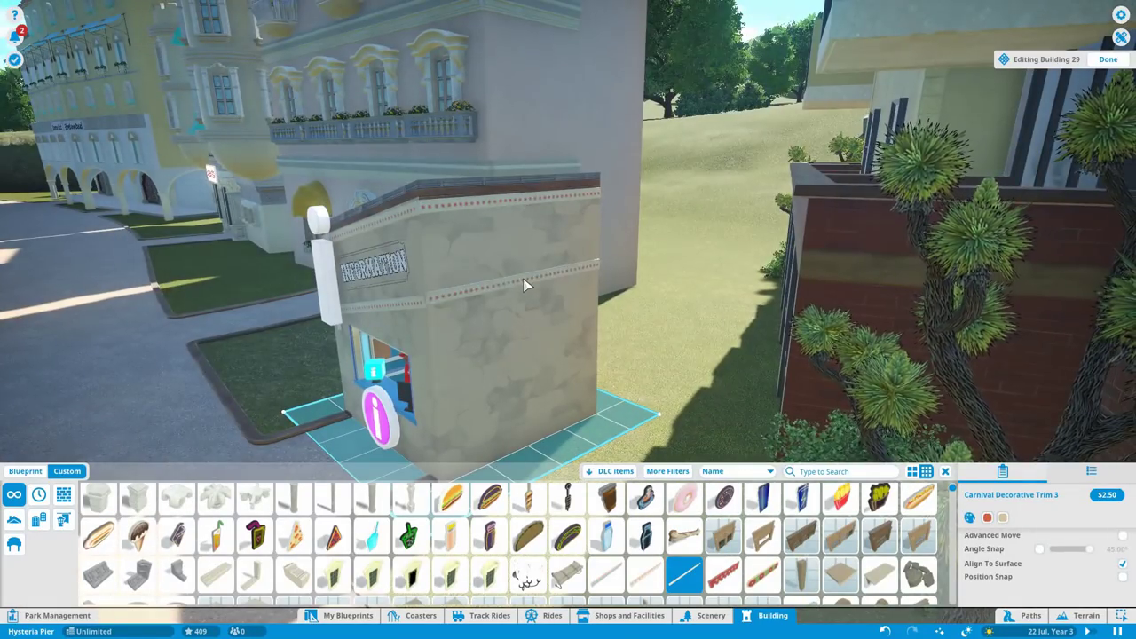
{"action": "key", "text": "q"}
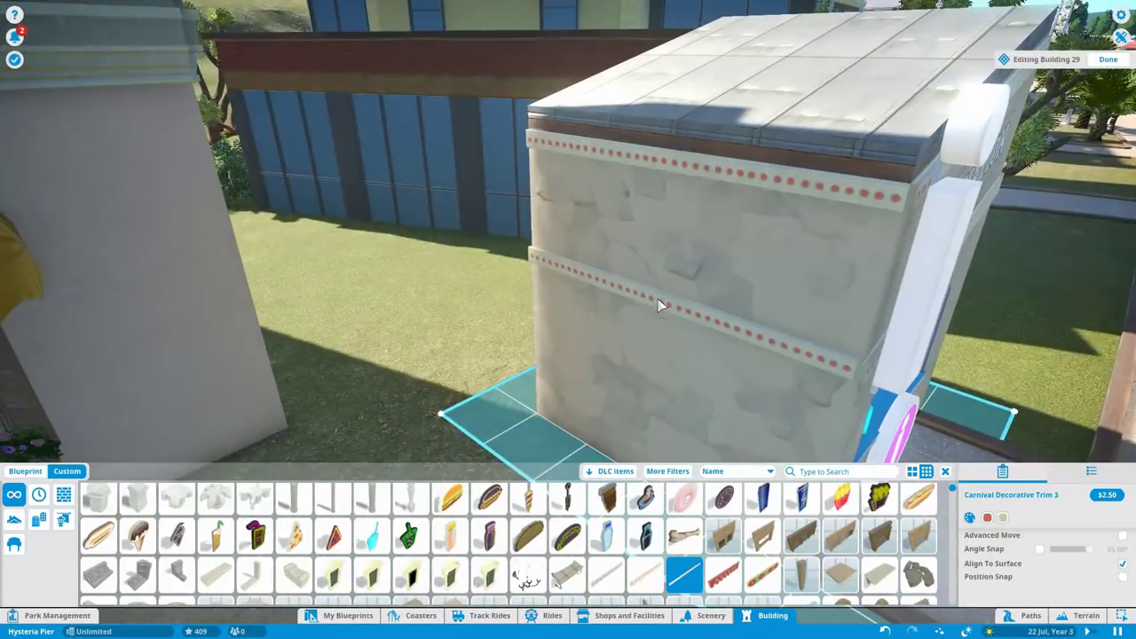
{"action": "scroll", "coordinate": [638, 161], "scroll_direction": "up", "scroll_amount": 3}
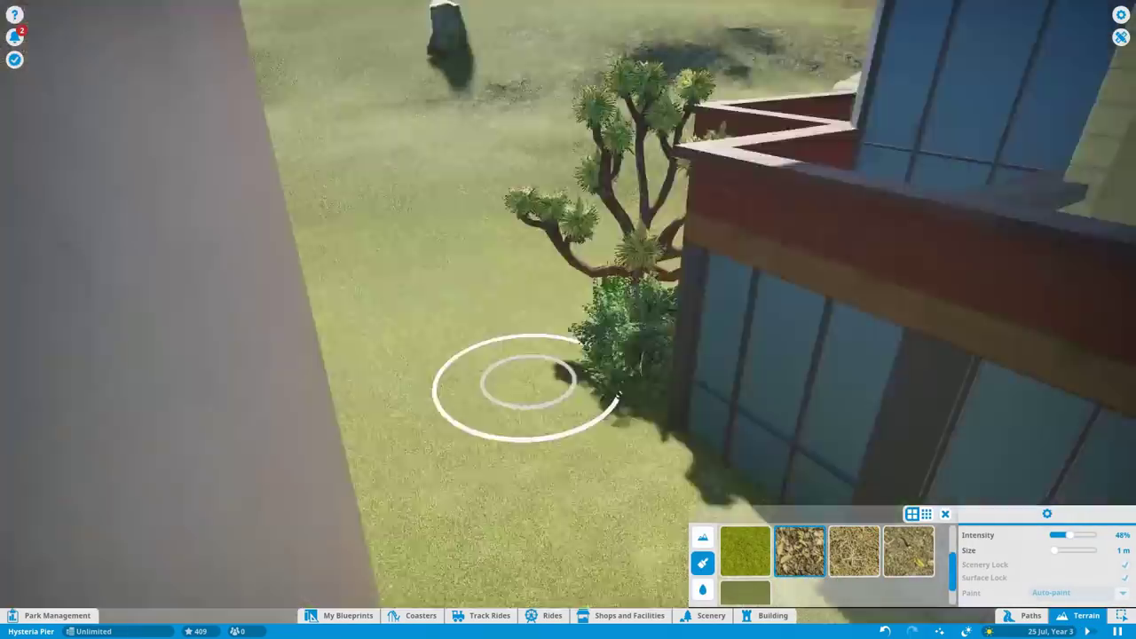
{"action": "key", "text": "a"}
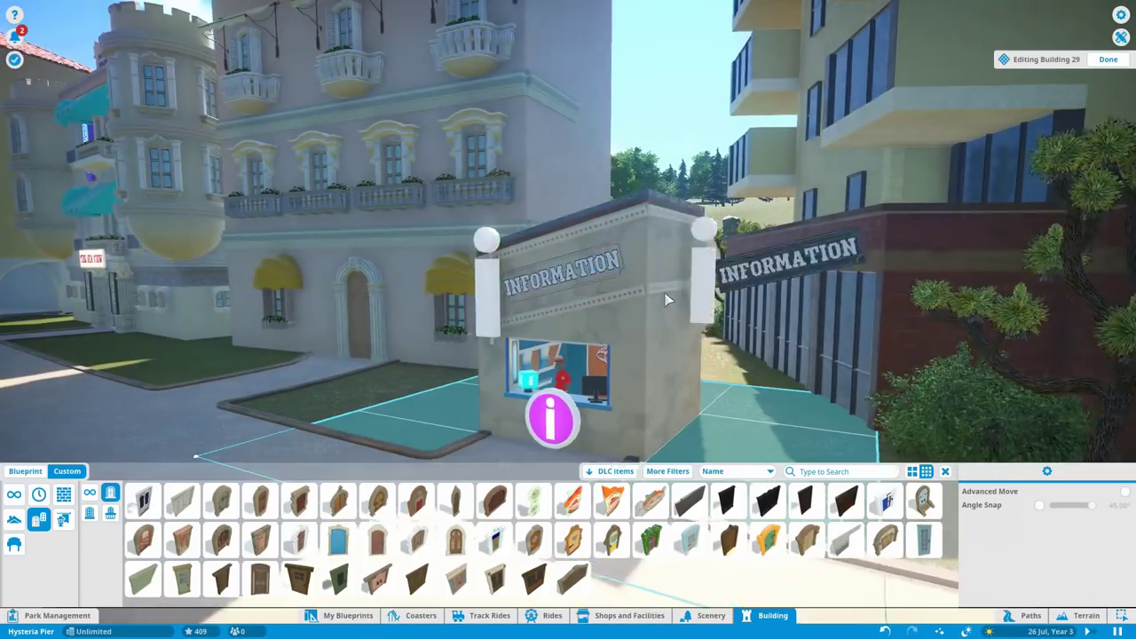
Step: Copy the INFORMATION wall sign and the blank white sign onto the kiosk's side walls and finish editing the building
{"action": "key", "text": "q"}
{"action": "left_click", "coordinate": [493, 256]}
{"action": "left_click", "coordinate": [361, 276]}
{"action": "left_click", "coordinate": [497, 258]}
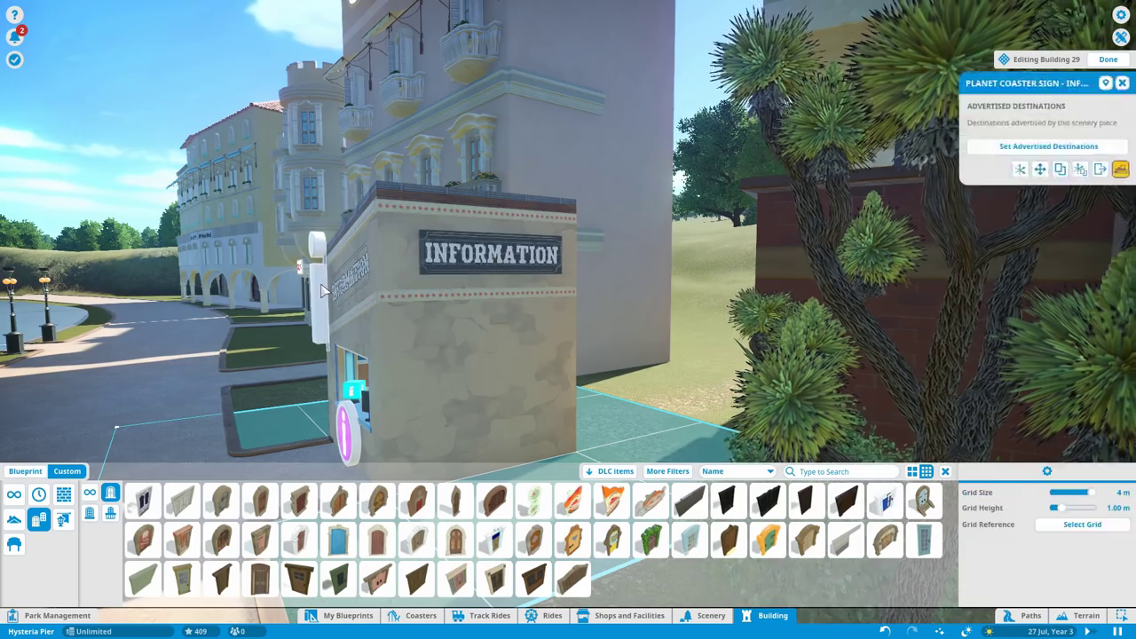
{"action": "left_click", "coordinate": [401, 264]}
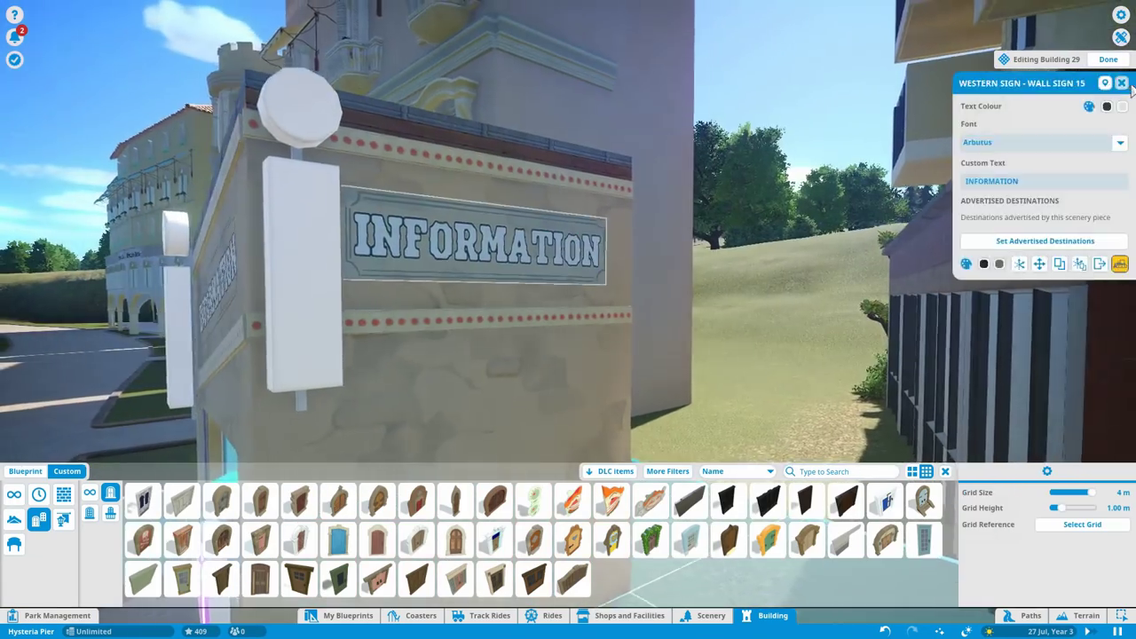
{"action": "key", "text": "q"}
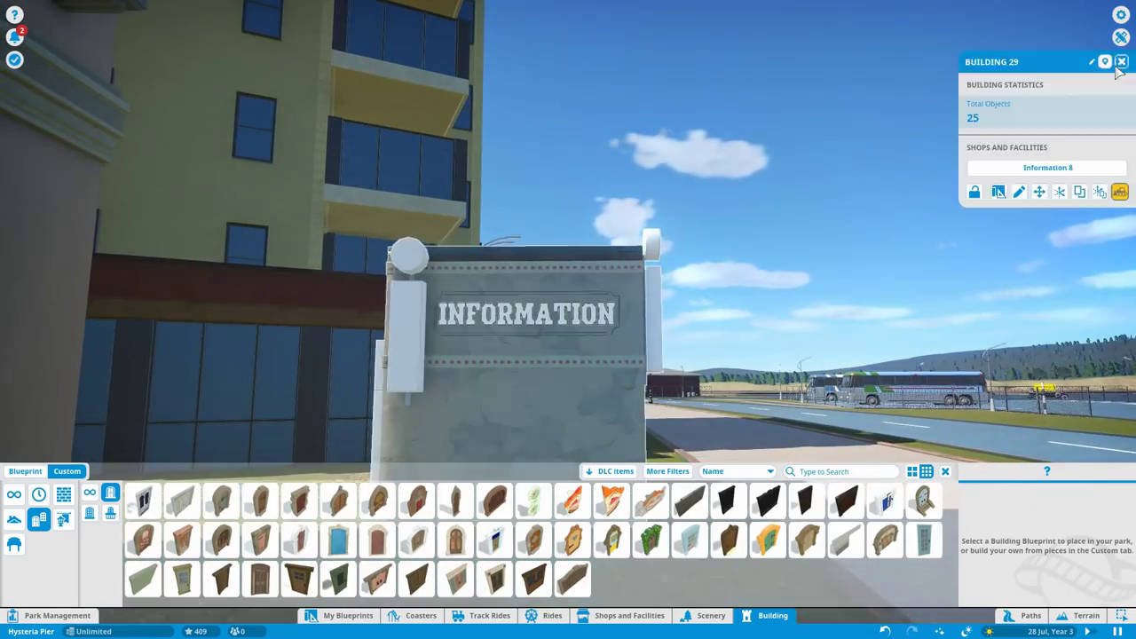
{"action": "left_click", "coordinate": [1121, 62]}
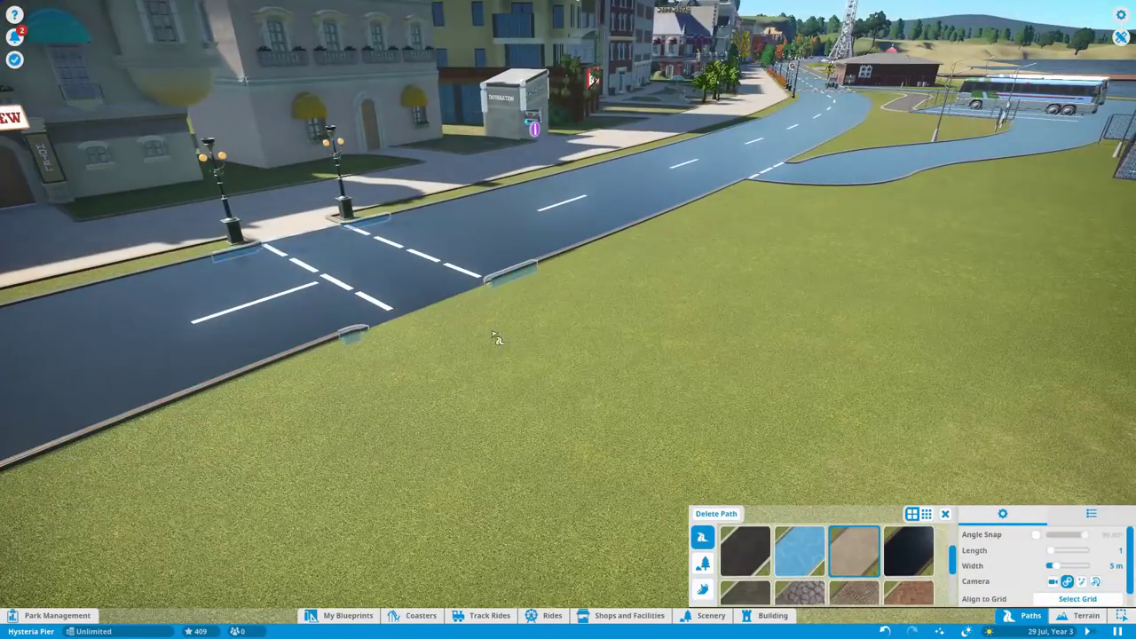
Step: Lay a grey curbed path on the far side of the road and place the Corner Store blueprint at its end
{"action": "left_click", "coordinate": [502, 338]}
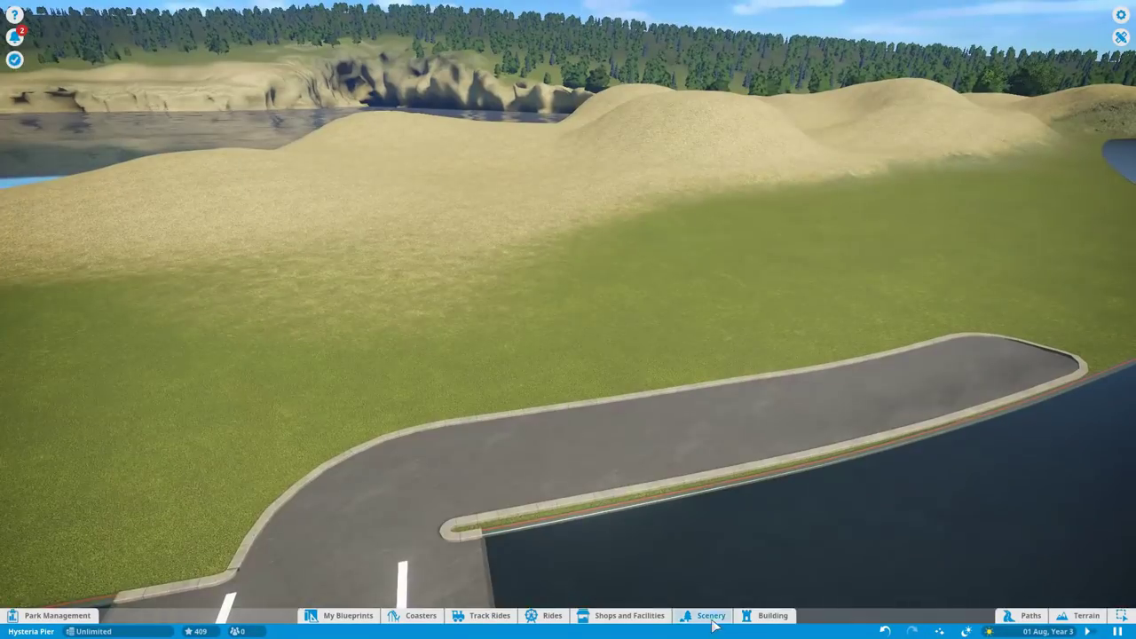
{"action": "left_click", "coordinate": [772, 615]}
{"action": "left_click", "coordinate": [25, 361]}
{"action": "left_click", "coordinate": [101, 397]}
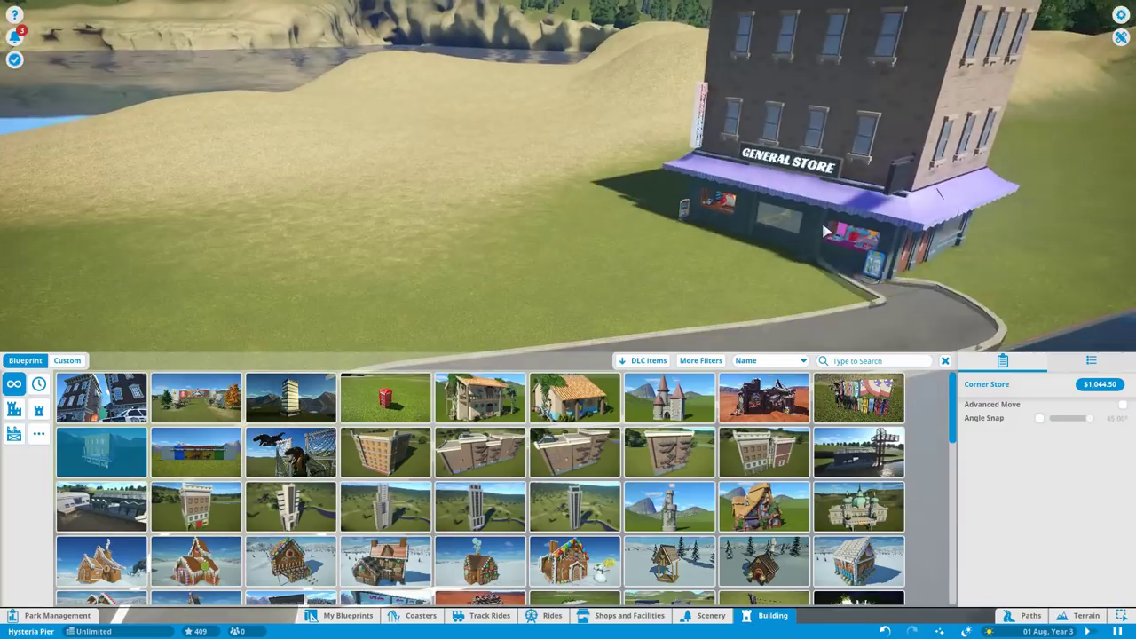
{"action": "left_click", "coordinate": [796, 255]}
Step: Place the Main Street building blueprint on the grass beside the General Store
{"action": "scroll", "coordinate": [385, 480], "scroll_direction": "down", "scroll_amount": 3}
{"action": "left_click", "coordinate": [385, 442]}
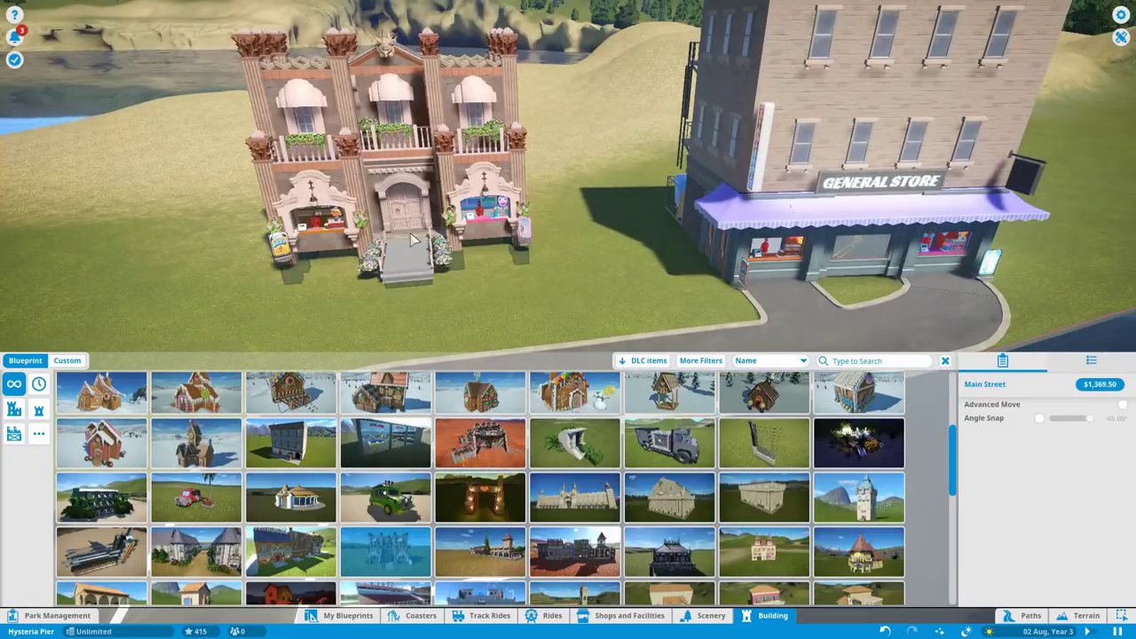
{"action": "left_click", "coordinate": [518, 235]}
{"action": "scroll", "coordinate": [386, 480], "scroll_direction": "down", "scroll_amount": 3}
{"action": "left_click", "coordinate": [479, 462]}
{"action": "right_click", "coordinate": [479, 490]}
{"action": "scroll", "coordinate": [444, 479], "scroll_direction": "down", "scroll_amount": 3}
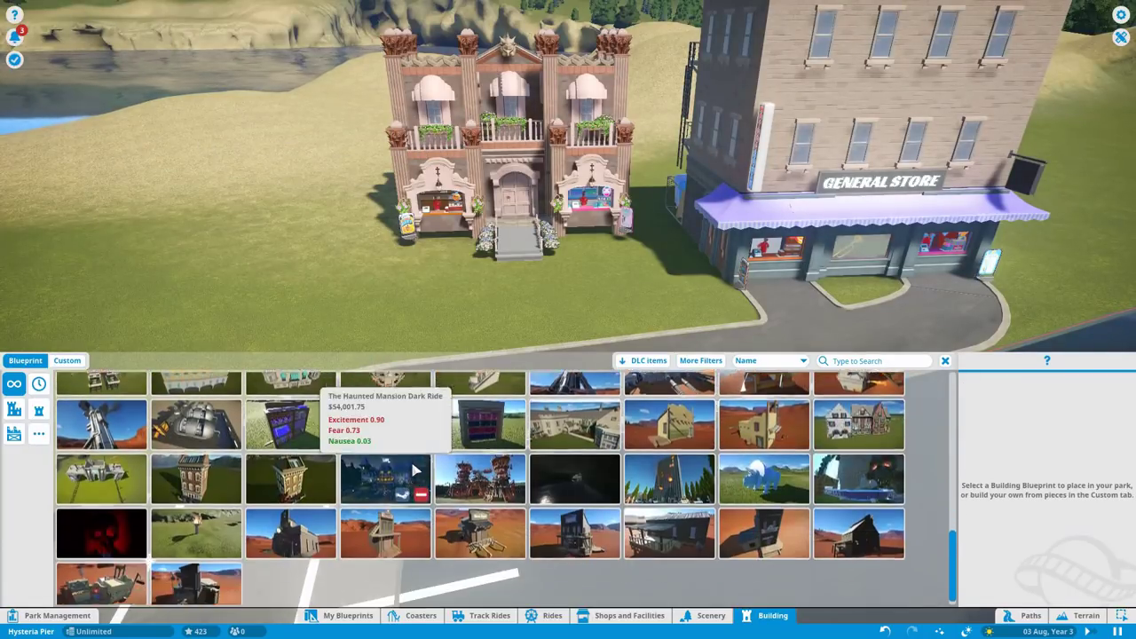
{"action": "scroll", "coordinate": [415, 470], "scroll_direction": "up", "scroll_amount": 15}
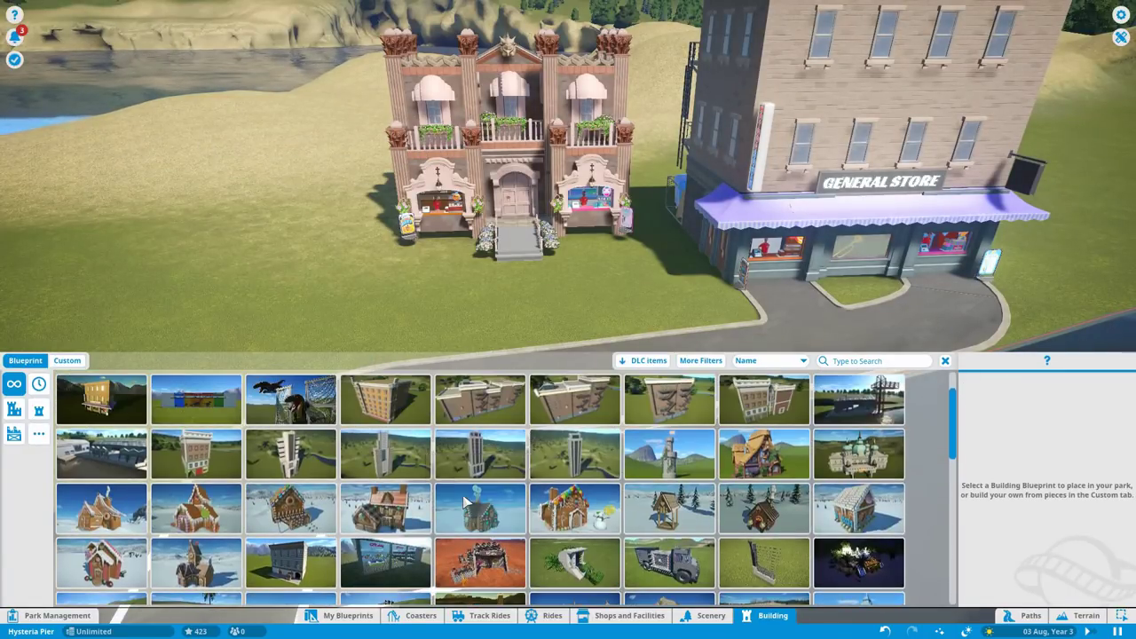
{"action": "scroll", "coordinate": [468, 502], "scroll_direction": "down", "scroll_amount": 5}
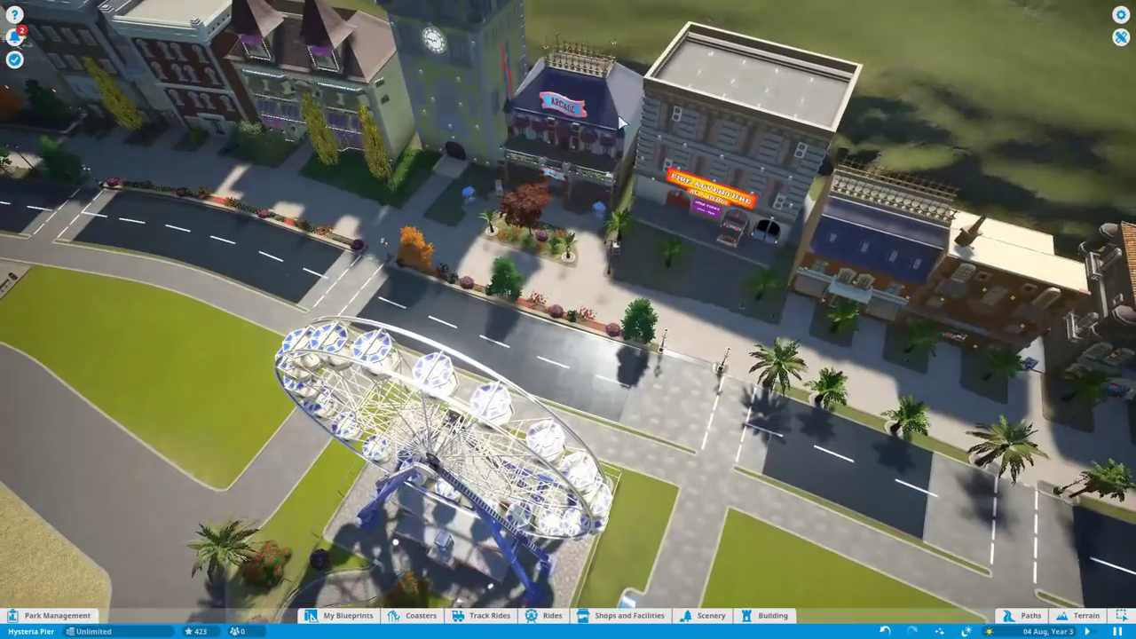
Step: Duplicate the Arcade building and place the copy on the grass between the parking lot and the Main Street building
{"action": "left_click", "coordinate": [621, 121]}
{"action": "left_click", "coordinate": [1060, 223]}
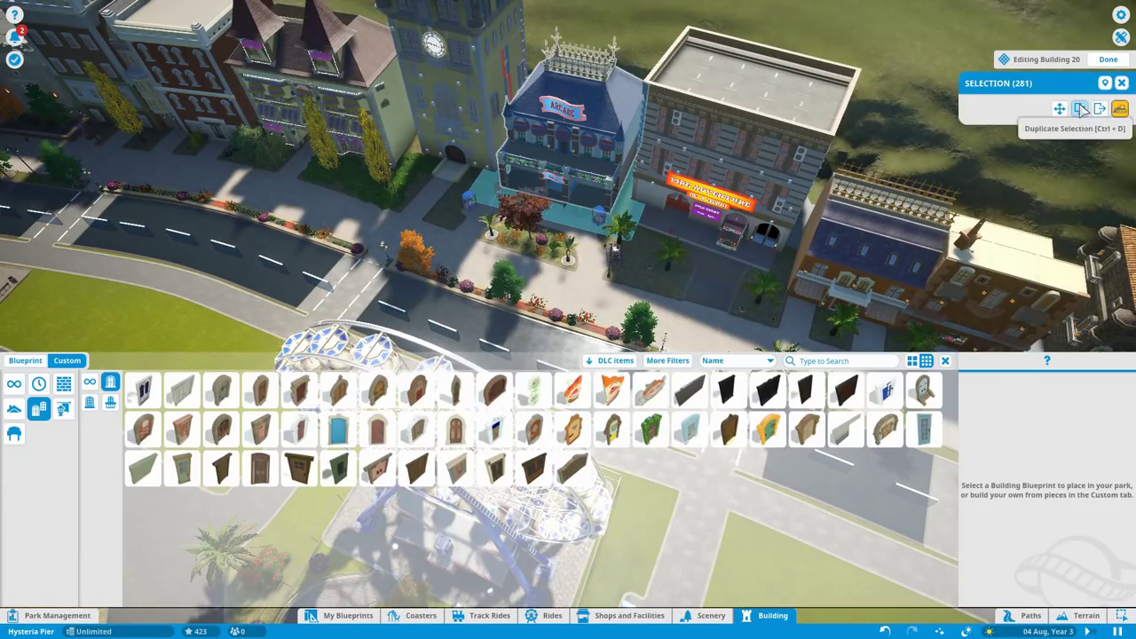
{"action": "key", "text": "Escape"}
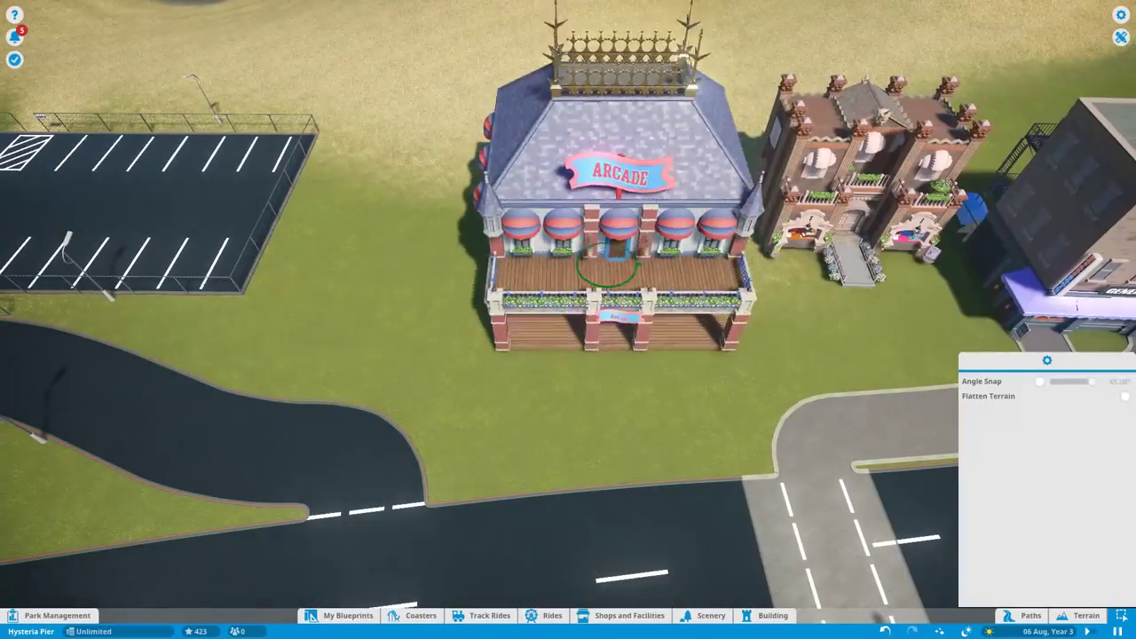
{"action": "key", "text": "Escape"}
Step: Lower the pink Main Street building so that its entrance stairs and column bases sink into the ground
{"action": "scroll", "coordinate": [568, 320], "scroll_direction": "up", "scroll_amount": 10}
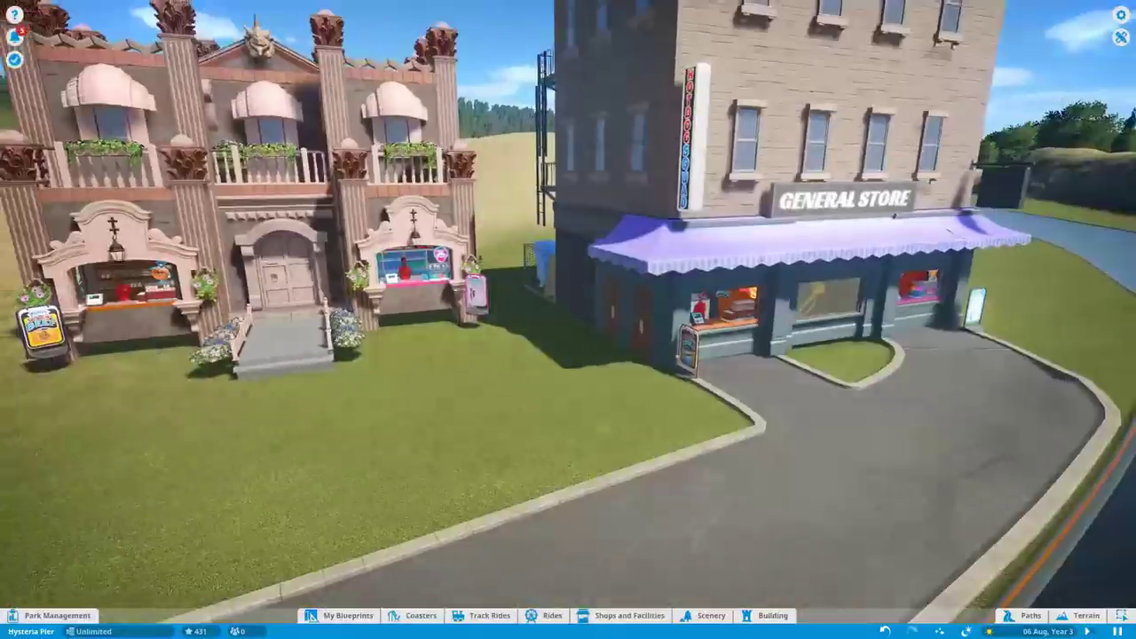
{"action": "left_click", "coordinate": [399, 325]}
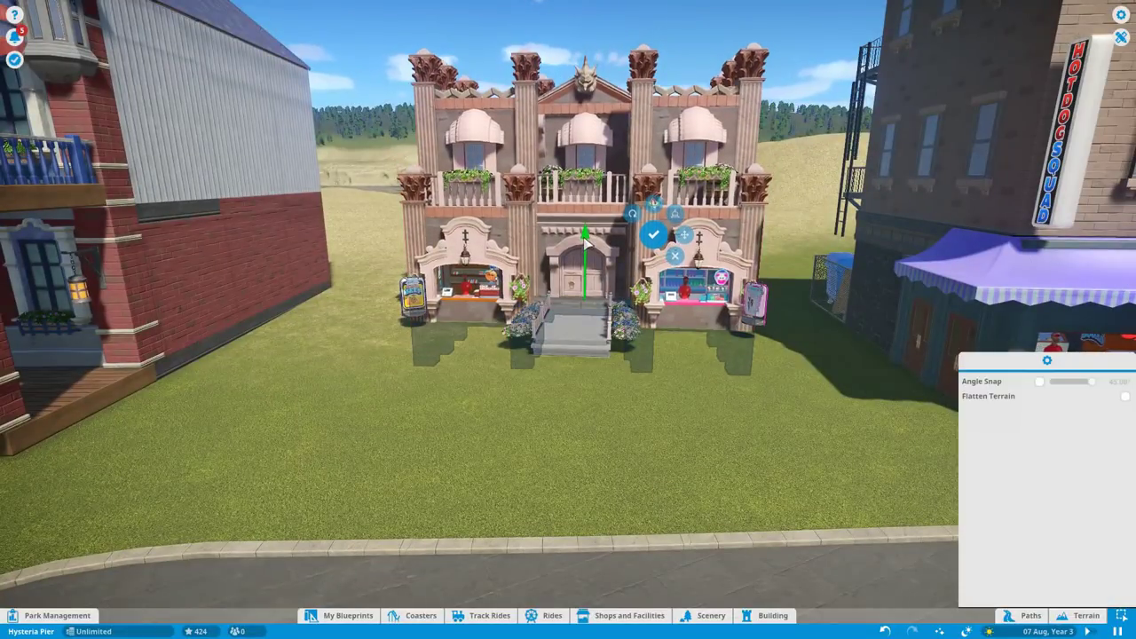
{"action": "scroll", "coordinate": [399, 325], "scroll_direction": "down", "scroll_amount": 5}
{"action": "left_click", "coordinate": [1039, 274]}
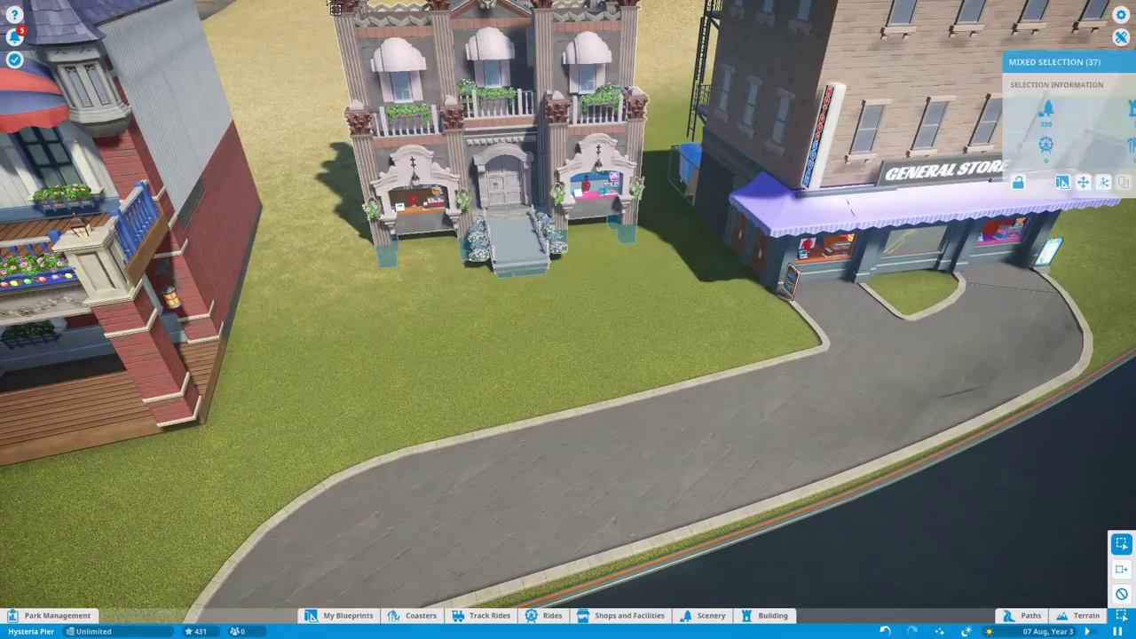
Step: Remove the Chief Beef and Cosmic Cow Milkshakes stalls from the pink building and close their window openings with brick wall pieces
{"action": "left_click", "coordinate": [575, 145]}
{"action": "scroll", "coordinate": [568, 177], "scroll_direction": "up", "scroll_amount": 4}
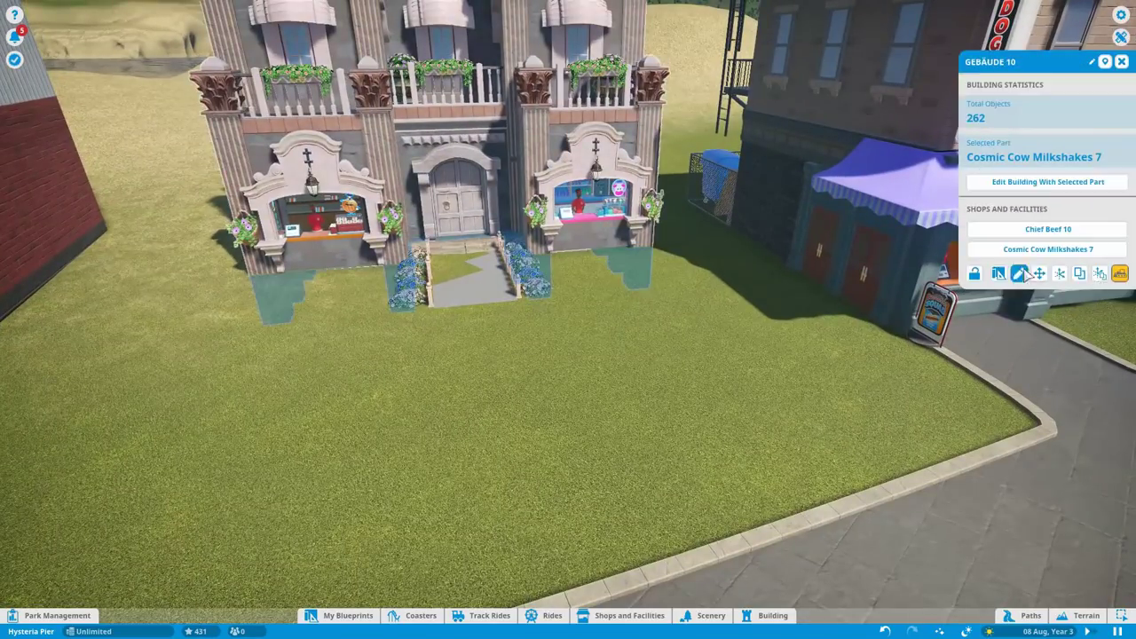
{"action": "left_click", "coordinate": [1021, 273]}
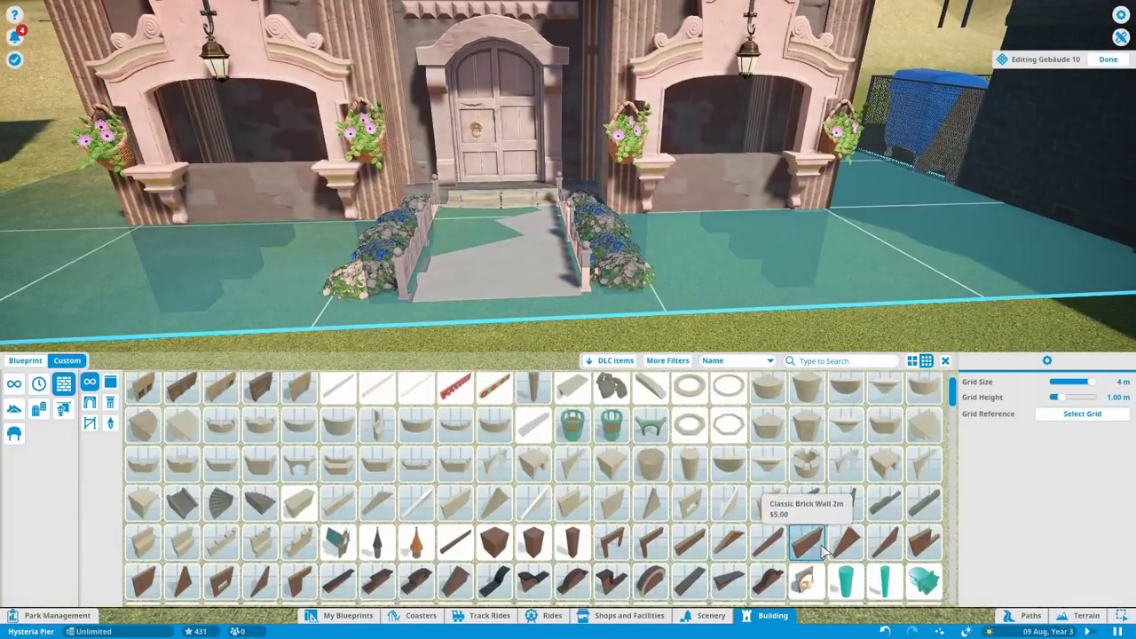
{"action": "left_click", "coordinate": [823, 550]}
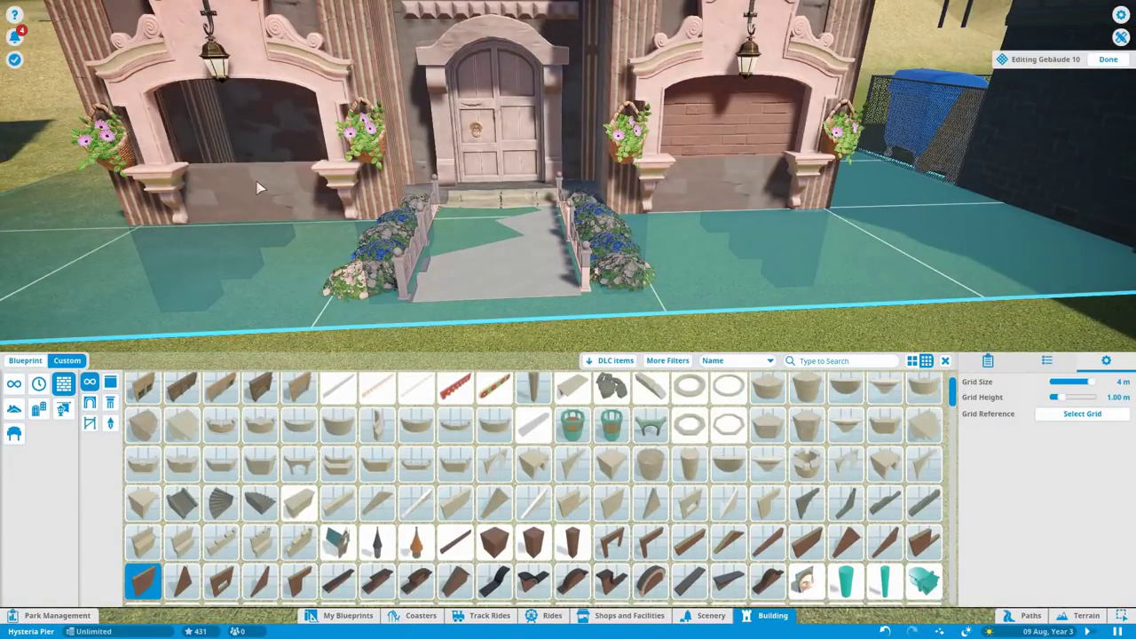
Step: Board up the ground-floor and upper windows with crossed Wooden Plank 4m and 2m pieces and remove the hanging flower baskets
{"action": "left_click", "coordinate": [844, 360]}
{"action": "type", "text": "PLANK"}
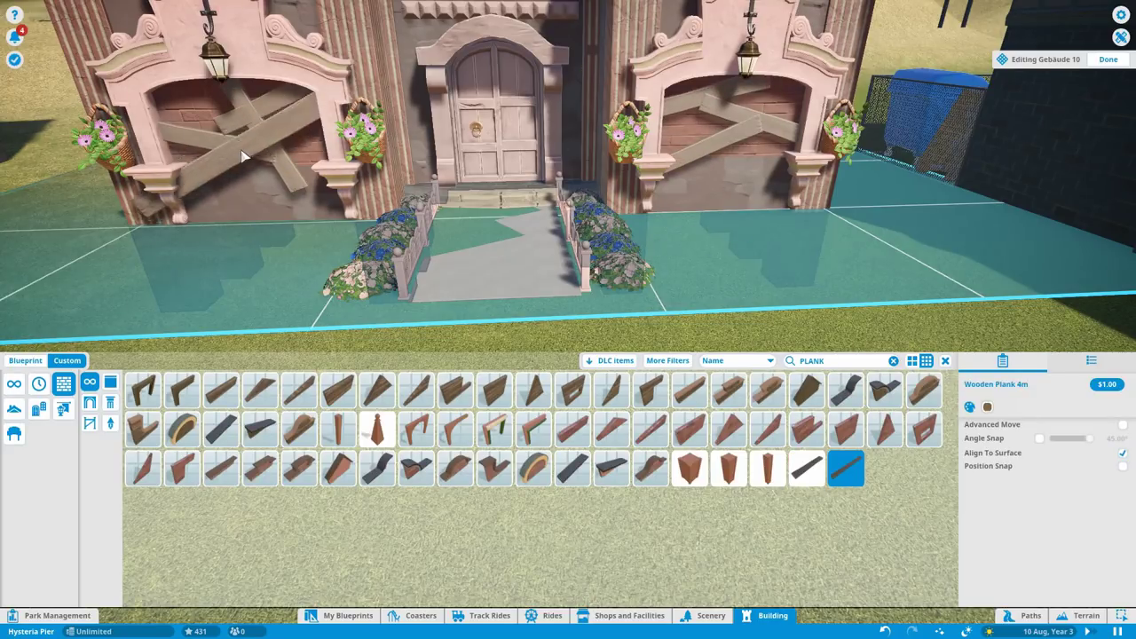
{"action": "scroll", "coordinate": [246, 160], "scroll_direction": "down", "scroll_amount": 5}
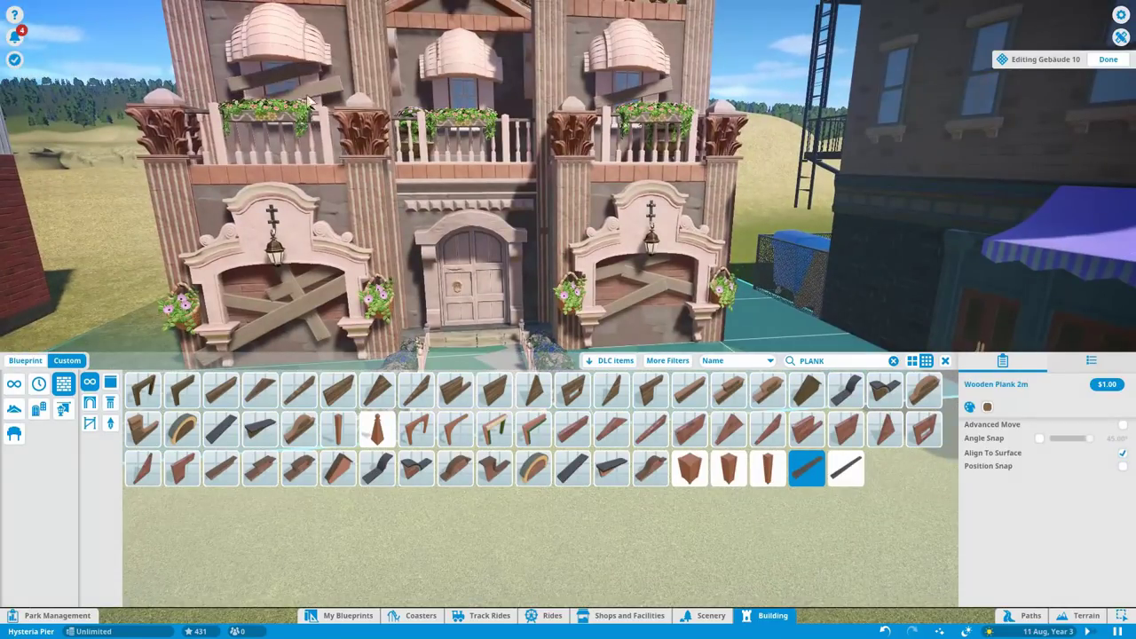
{"action": "scroll", "coordinate": [308, 103], "scroll_direction": "down", "scroll_amount": 5}
{"action": "left_click", "coordinate": [477, 257]}
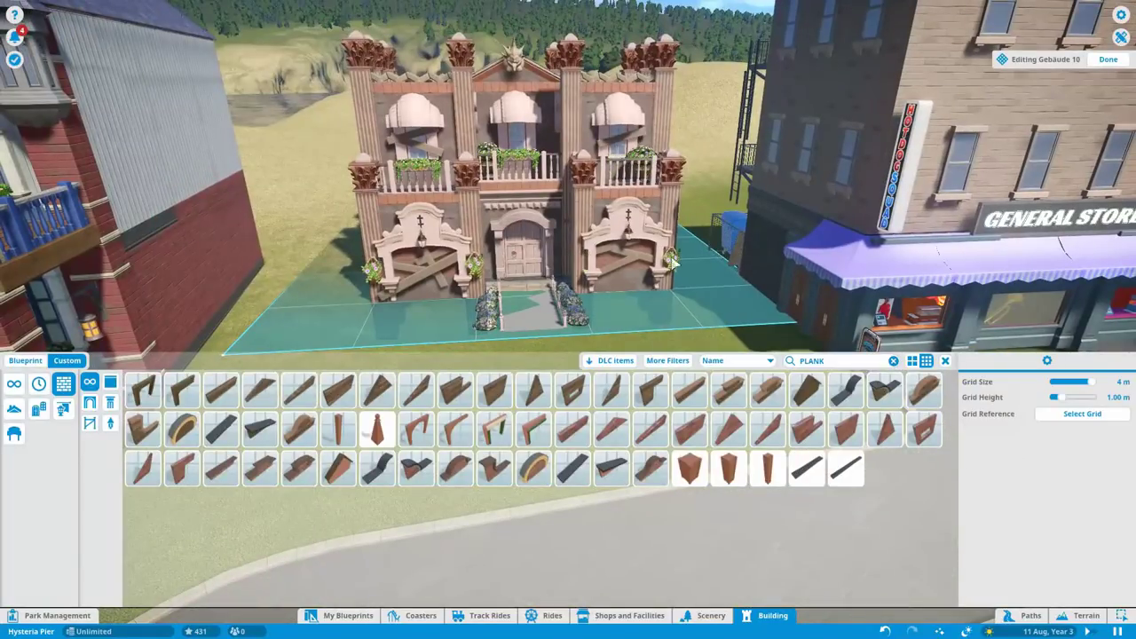
{"action": "scroll", "coordinate": [630, 153], "scroll_direction": "up", "scroll_amount": 5}
Step: Filter the scenery to the Spooky pack and place Spooky Animatronic Bat 1 at the balcony and Spooky Animatronic Crow 1 on a window ledge
{"action": "left_click", "coordinate": [711, 615]}
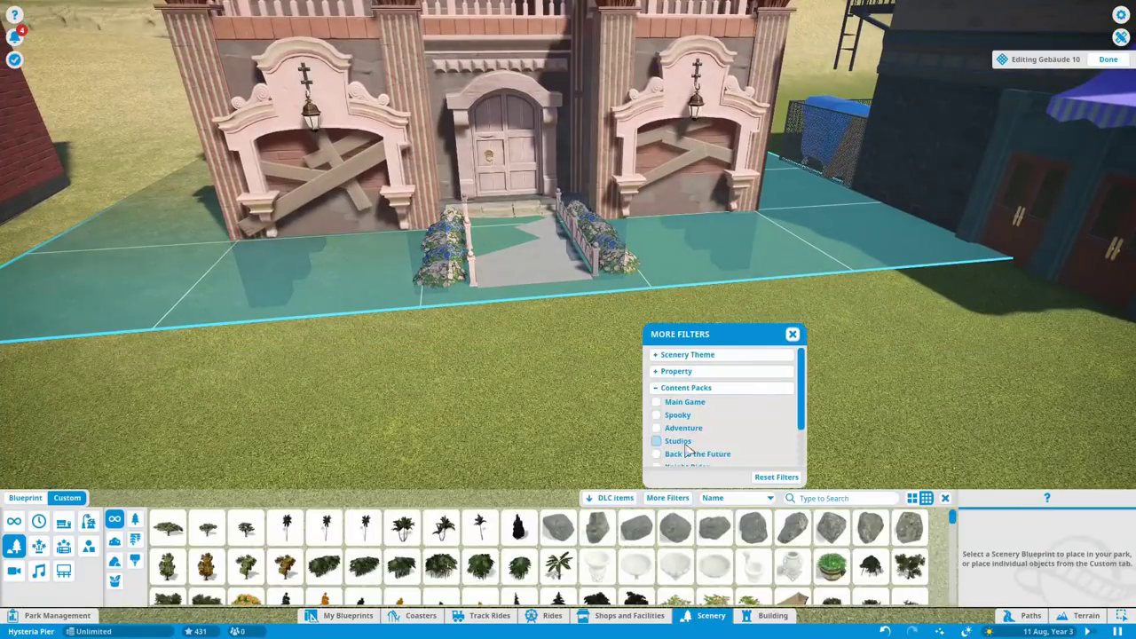
{"action": "left_click", "coordinate": [14, 474]}
{"action": "left_click", "coordinate": [748, 520]}
{"action": "scroll", "coordinate": [624, 111], "scroll_direction": "up", "scroll_amount": 5}
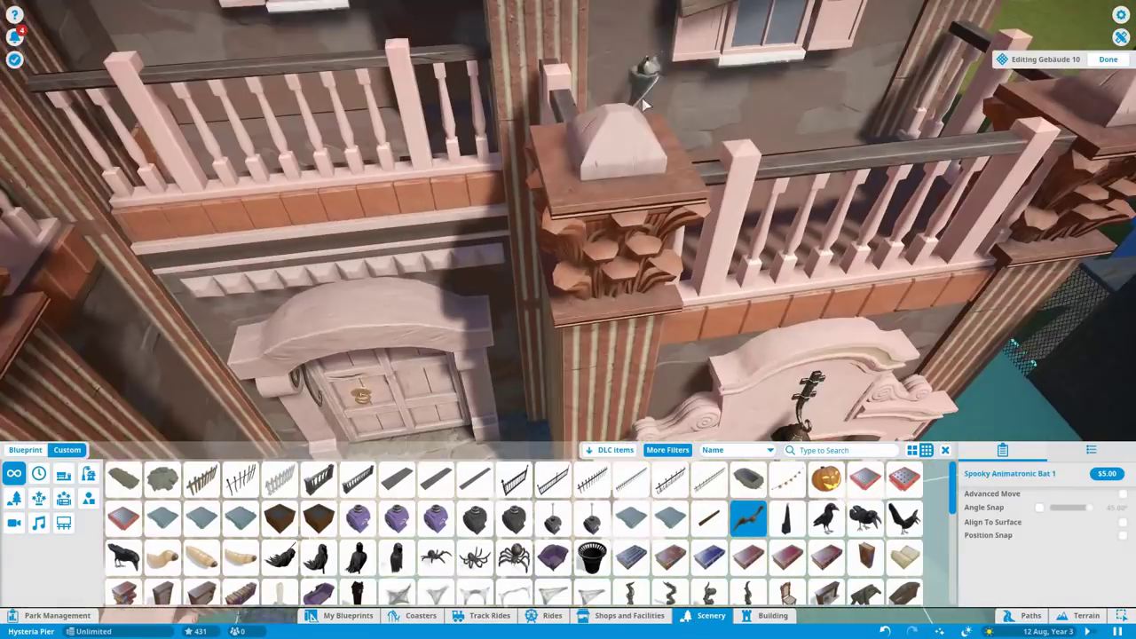
{"action": "left_click", "coordinate": [826, 519]}
{"action": "scroll", "coordinate": [371, 376], "scroll_direction": "up", "scroll_amount": 5}
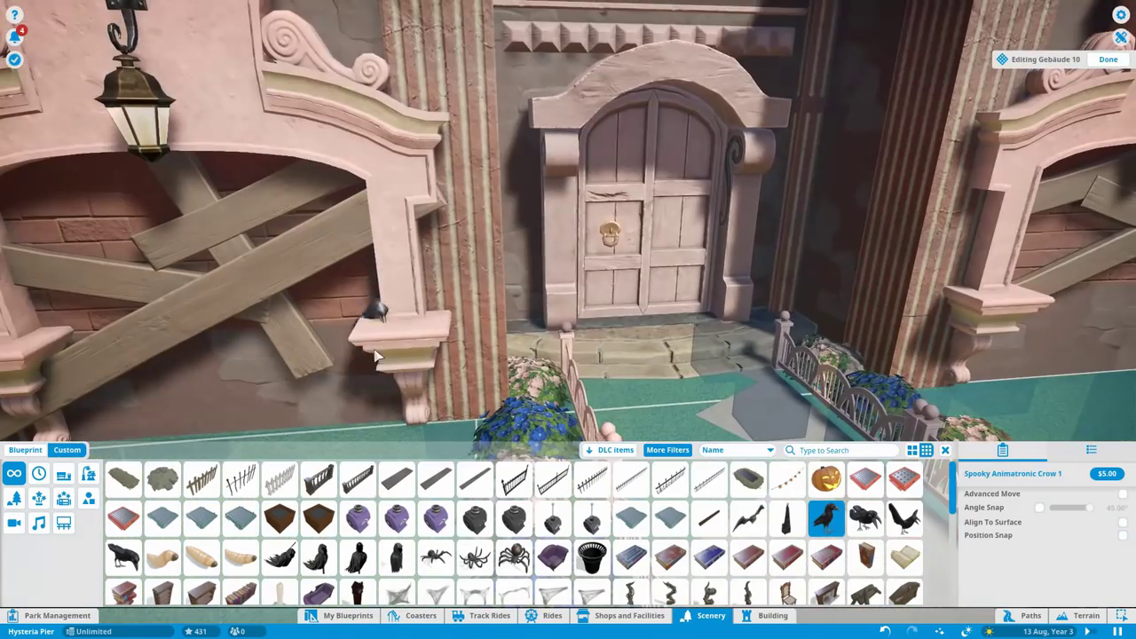
{"action": "left_click", "coordinate": [371, 328]}
Step: Scatter Castle Rubble Piles over the grass in front of the abandoned building and add two grave mounds
{"action": "scroll", "coordinate": [371, 328], "scroll_direction": "down", "scroll_amount": 5}
{"action": "left_click", "coordinate": [163, 480]}
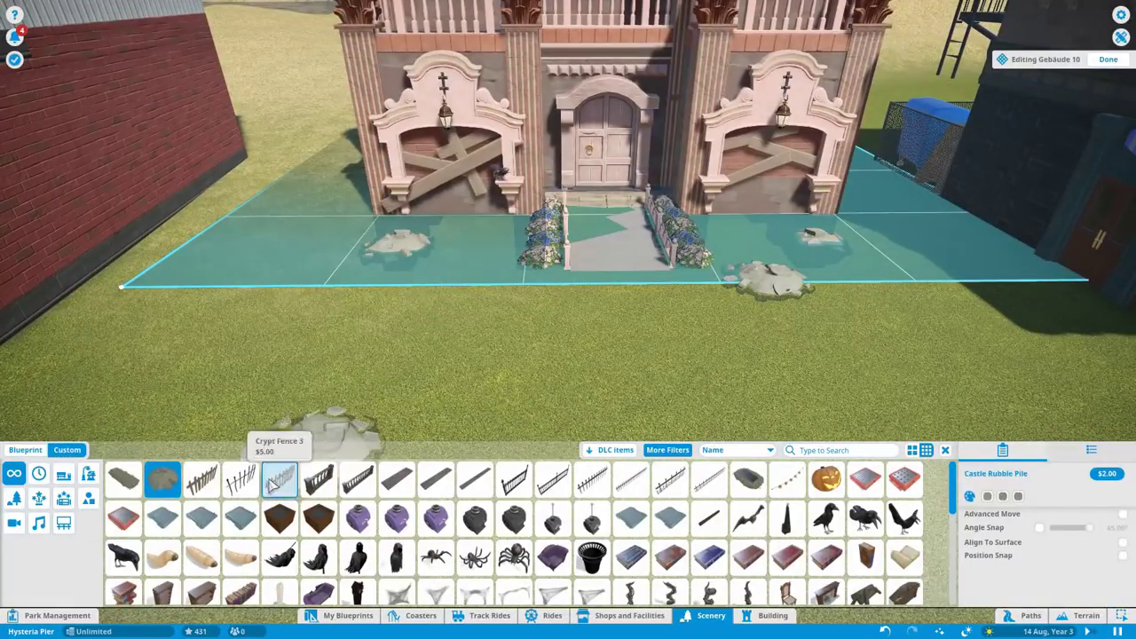
{"action": "scroll", "coordinate": [704, 524], "scroll_direction": "down", "scroll_amount": 2}
Step: Drape Spooky Cobwebs over the facade's window surrounds, balcony and entrance door
{"action": "left_click", "coordinate": [592, 524]}
{"action": "scroll", "coordinate": [383, 73], "scroll_direction": "down", "scroll_amount": 3}
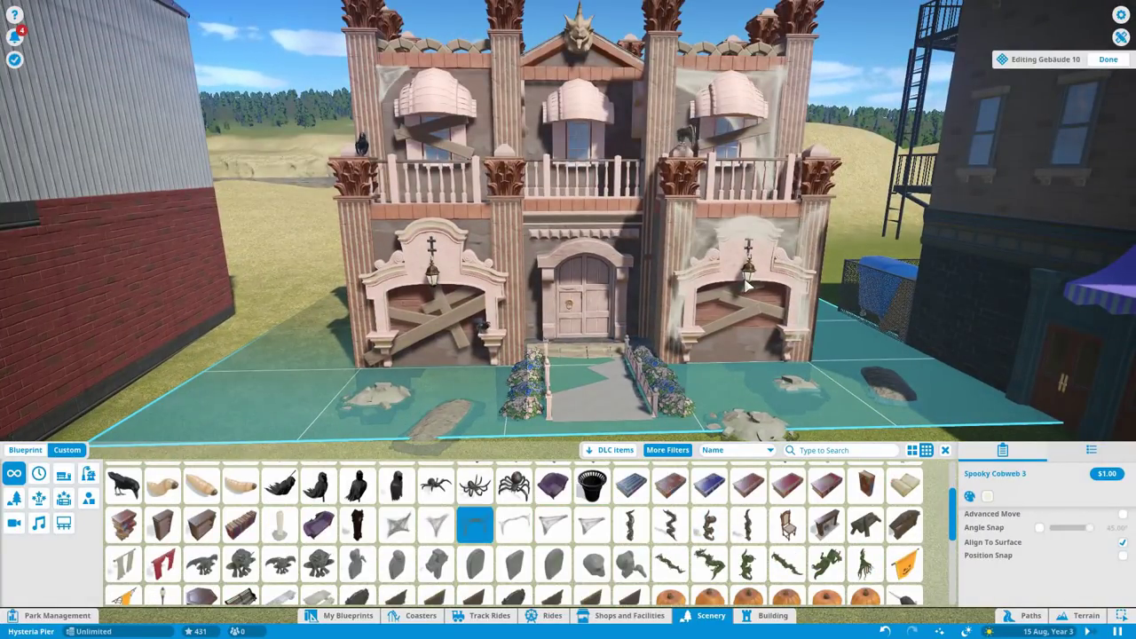
{"action": "left_click", "coordinate": [524, 215]}
{"action": "scroll", "coordinate": [524, 215], "scroll_direction": "up", "scroll_amount": 5}
{"action": "scroll", "coordinate": [524, 215], "scroll_direction": "down", "scroll_amount": 5}
{"action": "scroll", "coordinate": [529, 524], "scroll_direction": "down", "scroll_amount": 2}
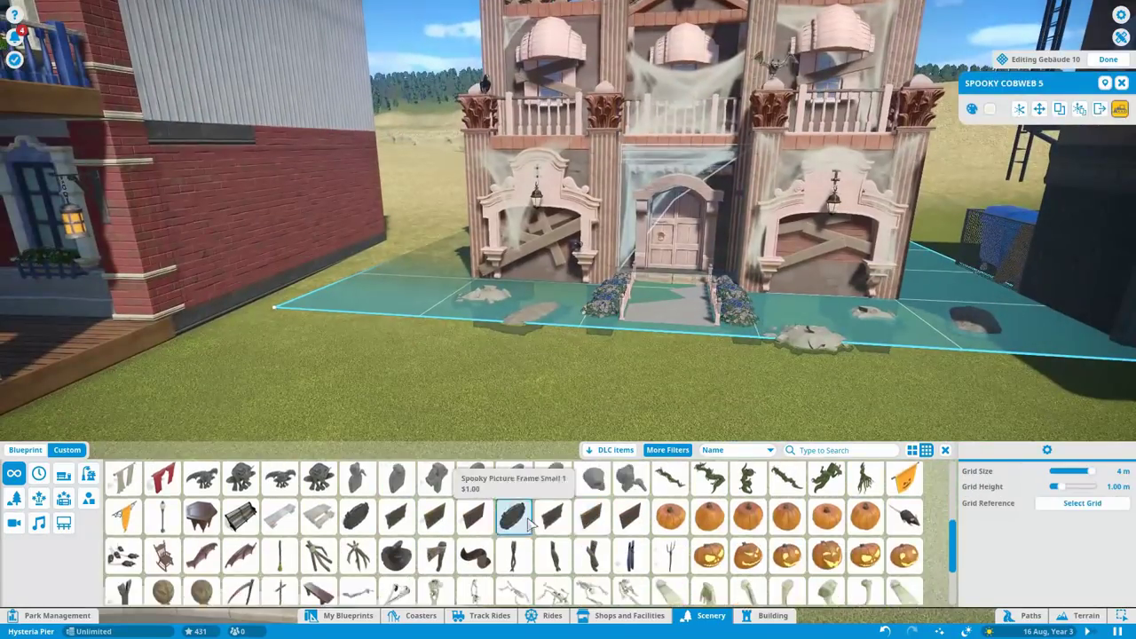
Step: Set a rounded gravestone and a stone cross at the heads of the two grave mounds
{"action": "scroll", "coordinate": [529, 523], "scroll_direction": "up", "scroll_amount": 2}
{"action": "left_click", "coordinate": [475, 562]}
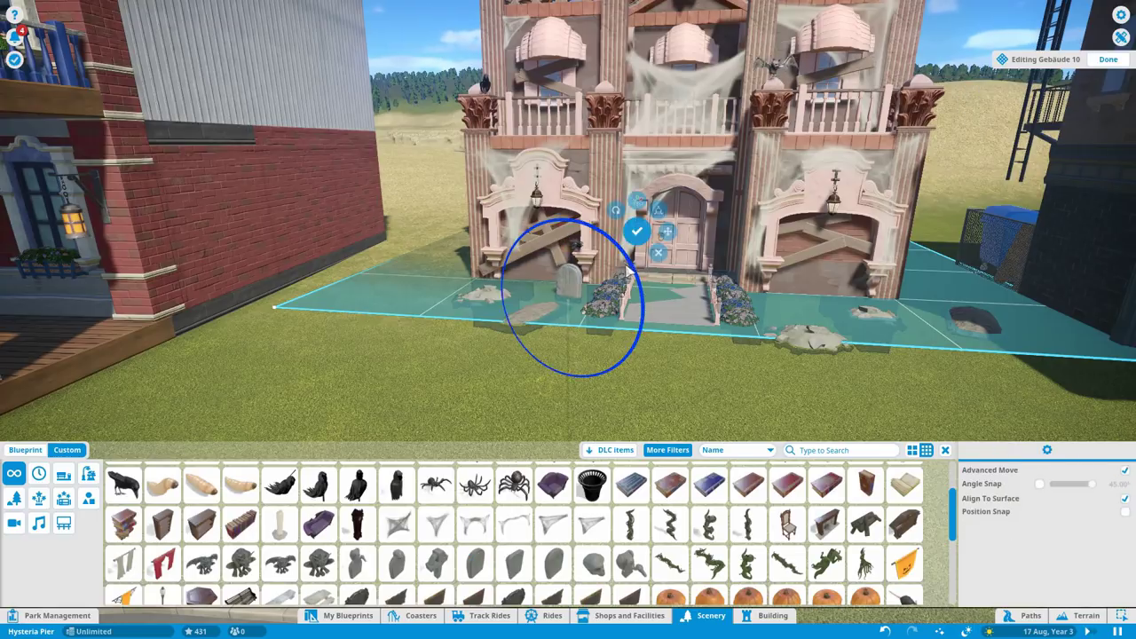
{"action": "key", "text": "Escape"}
{"action": "scroll", "coordinate": [1091, 241], "scroll_direction": "down", "scroll_amount": 5}
{"action": "key", "text": "t"}
{"action": "key", "text": "Escape"}
{"action": "scroll", "coordinate": [581, 259], "scroll_direction": "up", "scroll_amount": 5}
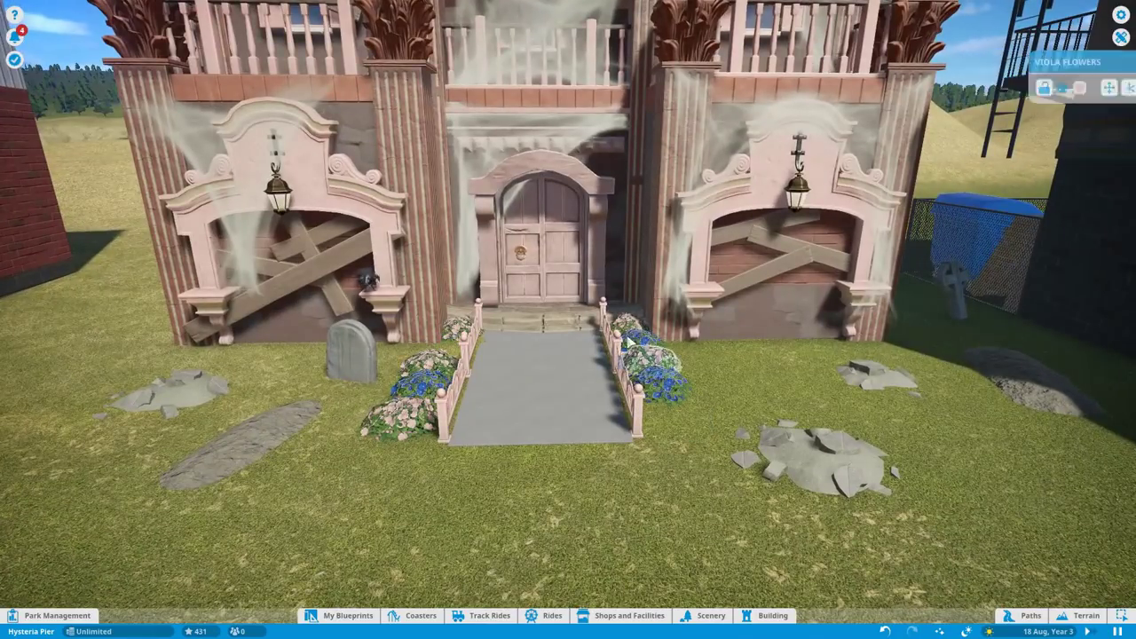
Step: Run a line of Iron Fence 1 4m pieces from the house to the street on the side facing the red brick building
{"action": "scroll", "coordinate": [627, 341], "scroll_direction": "down", "scroll_amount": 5}
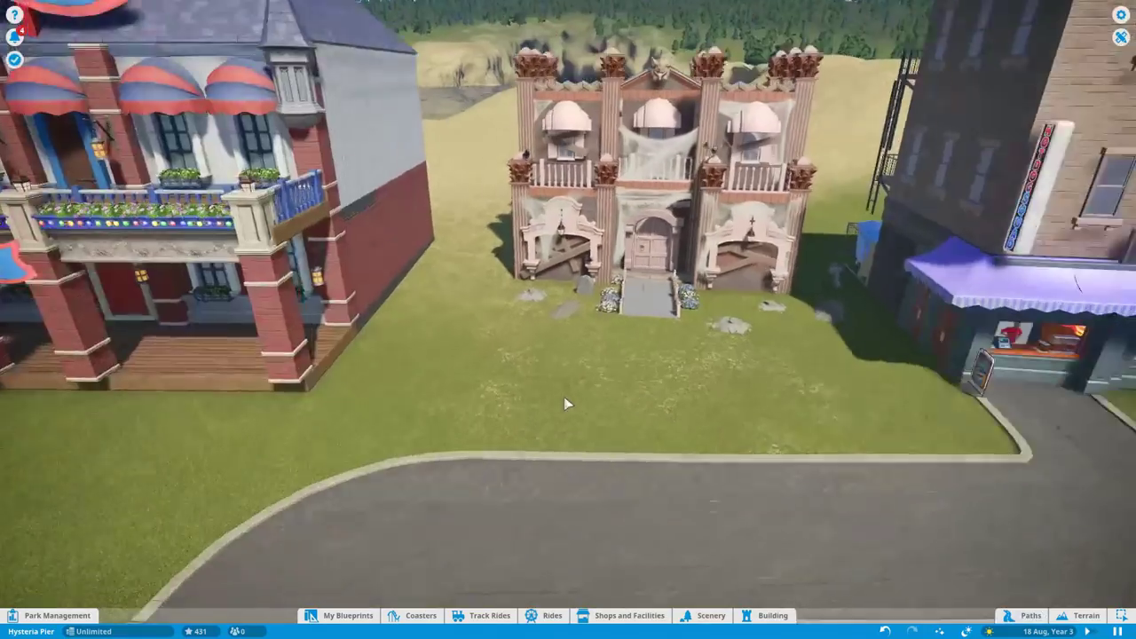
{"action": "key", "text": "i"}
{"action": "scroll", "coordinate": [489, 321], "scroll_direction": "up", "scroll_amount": 5}
{"action": "scroll", "coordinate": [490, 320], "scroll_direction": "up", "scroll_amount": 3}
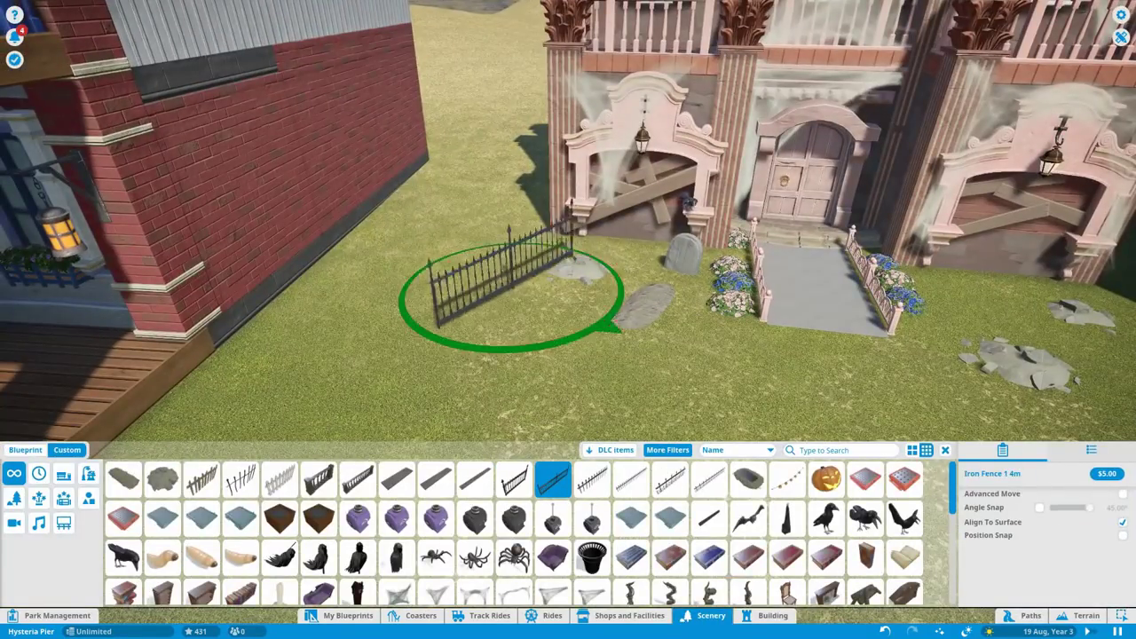
{"action": "scroll", "coordinate": [426, 355], "scroll_direction": "down", "scroll_amount": 3}
Step: Adjust the abandoned house's position and move the stone cross and its grave mound closer to the street
{"action": "left_click", "coordinate": [1021, 168]}
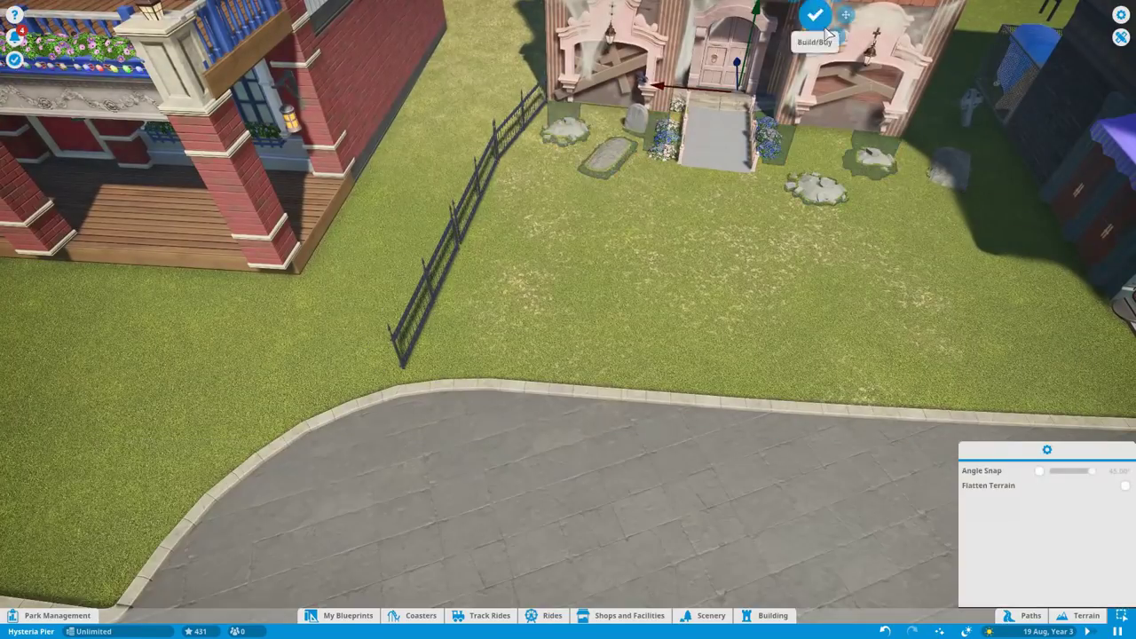
{"action": "left_click", "coordinate": [934, 159]}
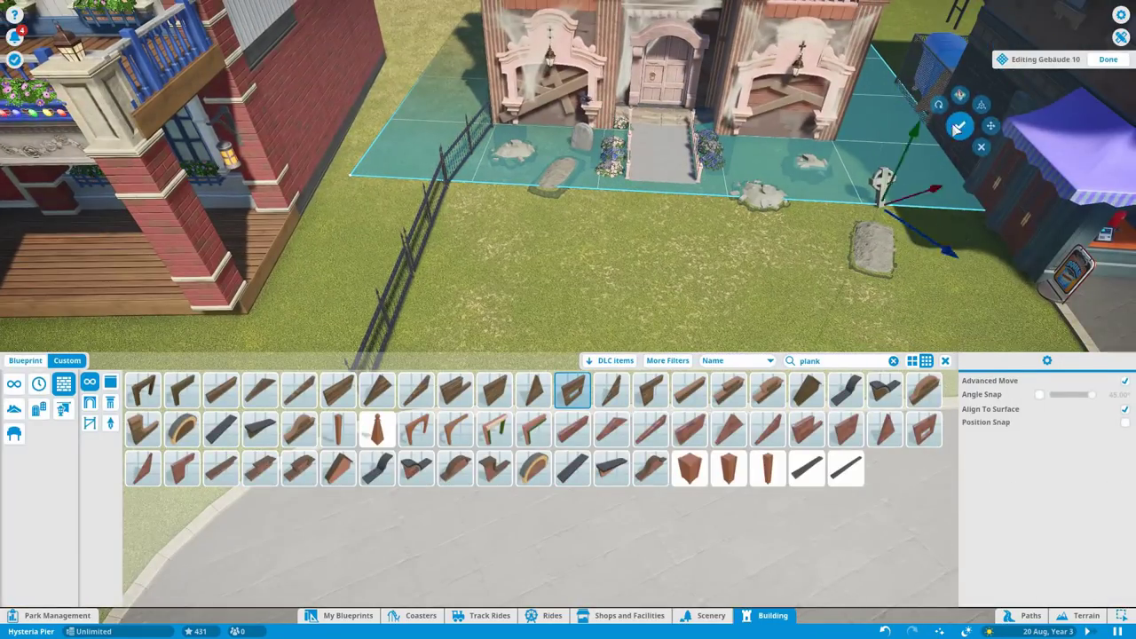
{"action": "left_click", "coordinate": [877, 181]}
{"action": "scroll", "coordinate": [507, 317], "scroll_direction": "up", "scroll_amount": 5}
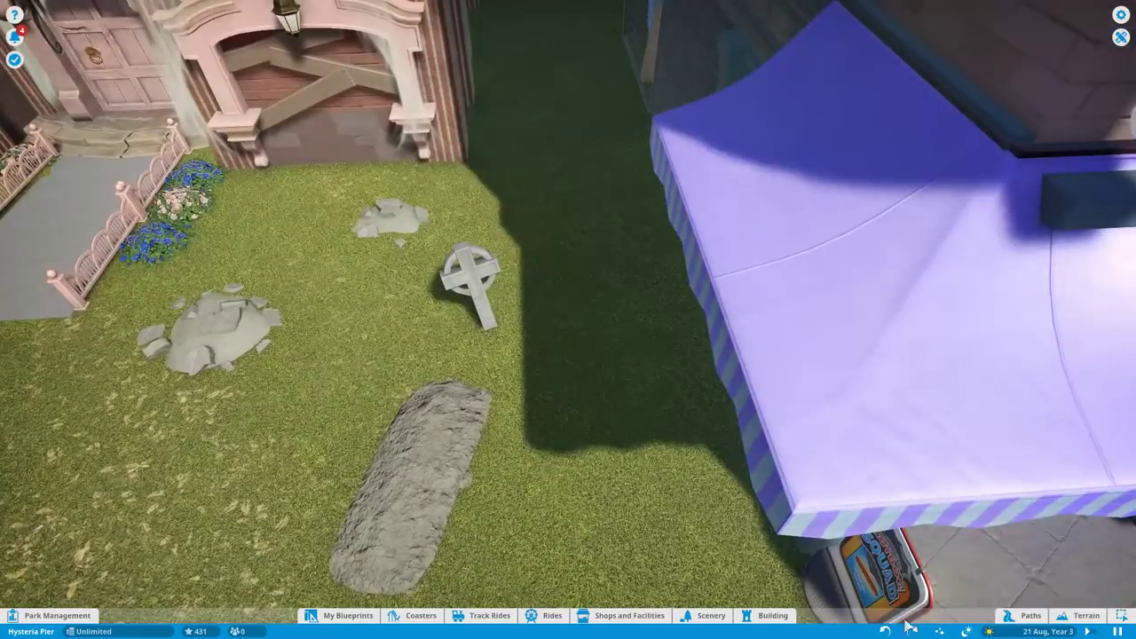
Step: Fence the yard on the General Store side with Iron Fence 1 pieces, ending with the 2m version near the curb
{"action": "scroll", "coordinate": [572, 342], "scroll_direction": "down", "scroll_amount": 3}
{"action": "left_click", "coordinate": [572, 341]}
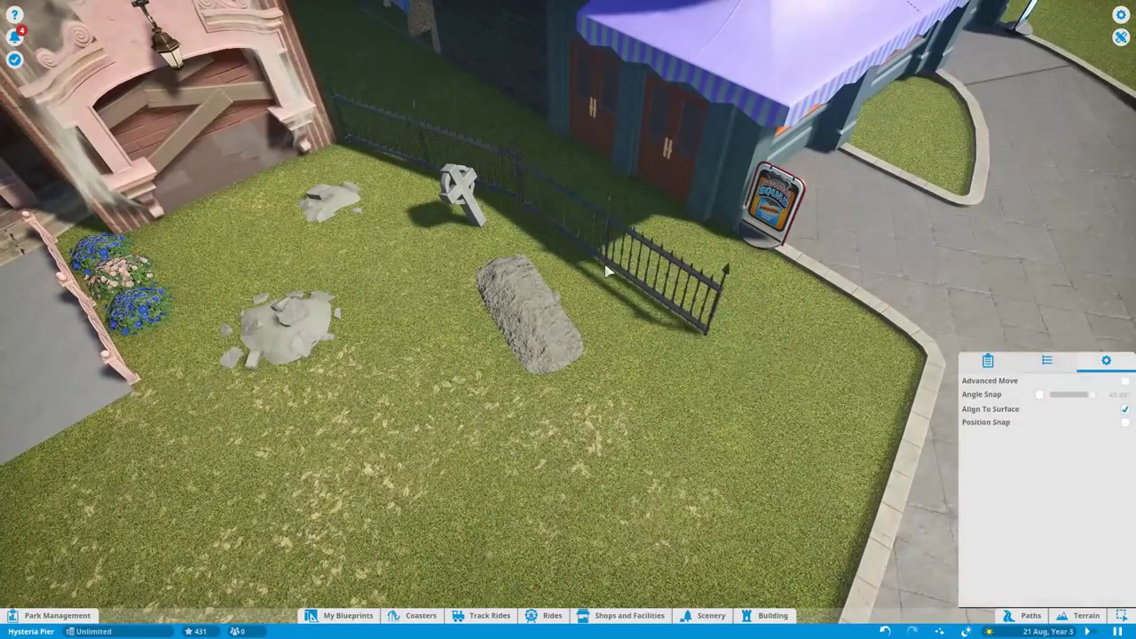
{"action": "left_click", "coordinate": [607, 271]}
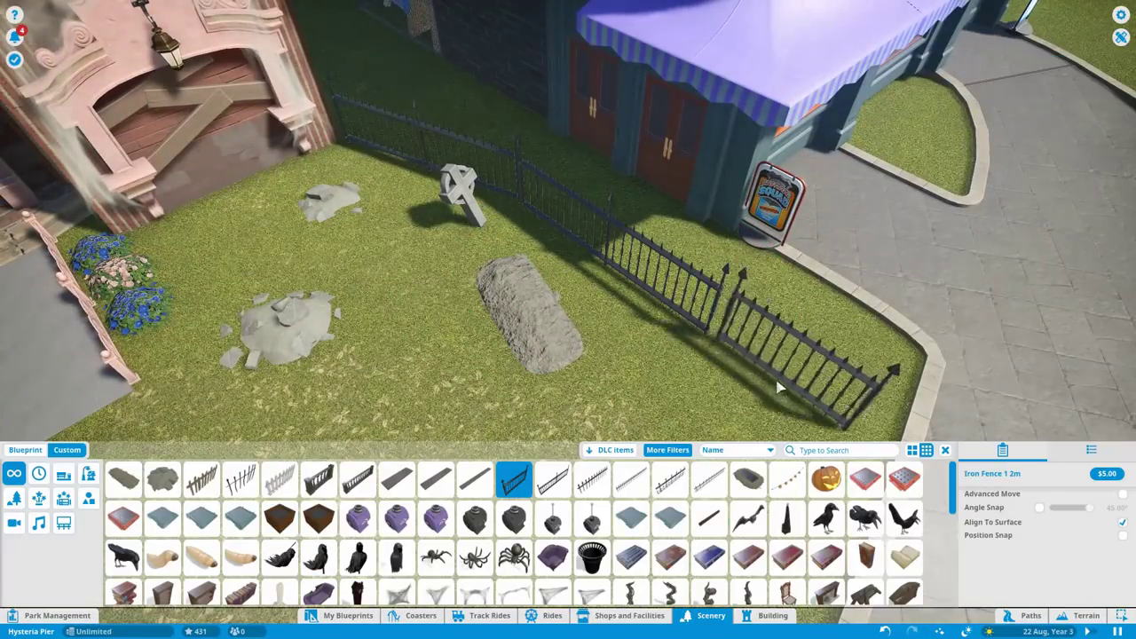
{"action": "key", "text": "Escape"}
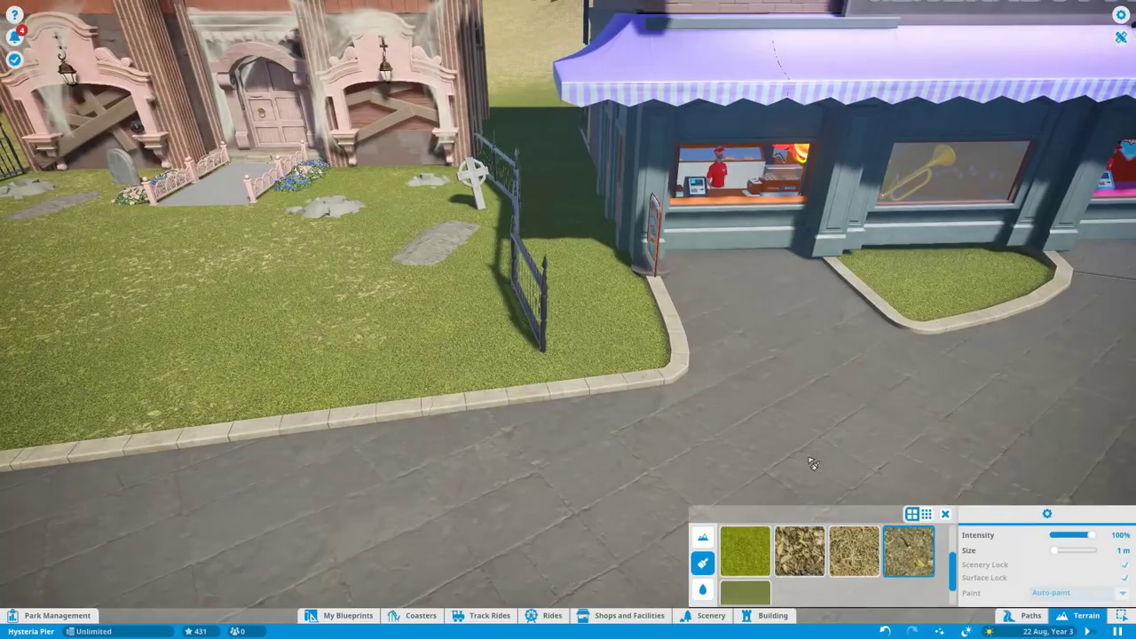
Step: Paint the yard and the ground along the fences with dry, leafy textures using a 1 m brush at 100% intensity
{"action": "key", "text": "q"}
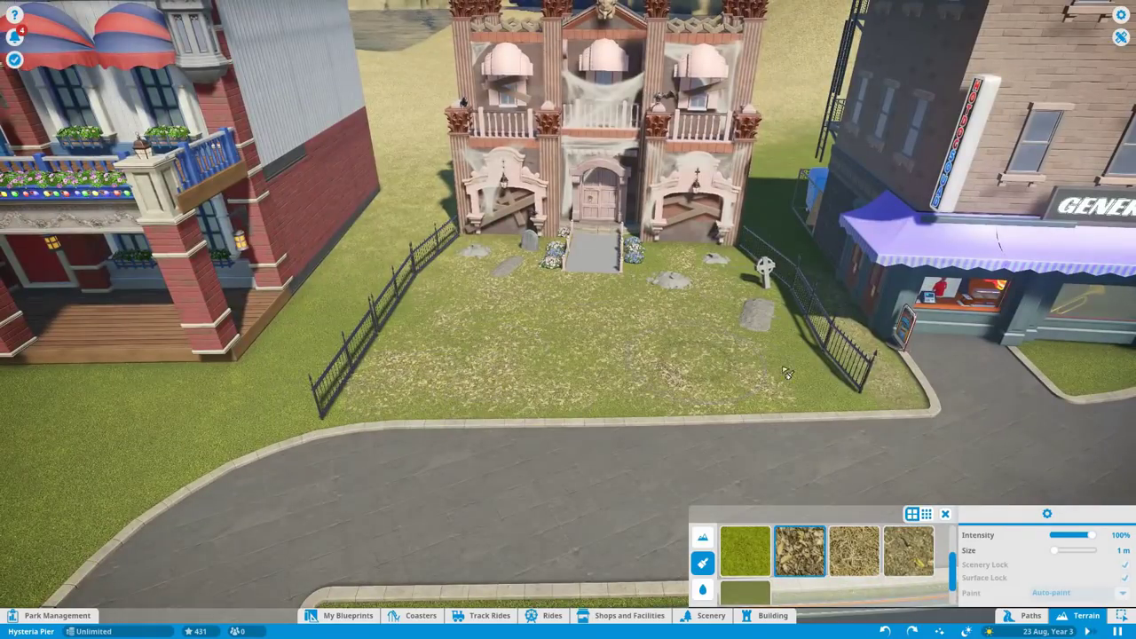
{"action": "key", "text": "Escape"}
Step: Place a Just a Momento souvenir shop inside the abandoned house
{"action": "scroll", "coordinate": [568, 320], "scroll_direction": "up", "scroll_amount": 10}
{"action": "key", "text": "Escape"}
{"action": "left_click", "coordinate": [934, 237]}
{"action": "left_click", "coordinate": [1047, 181]}
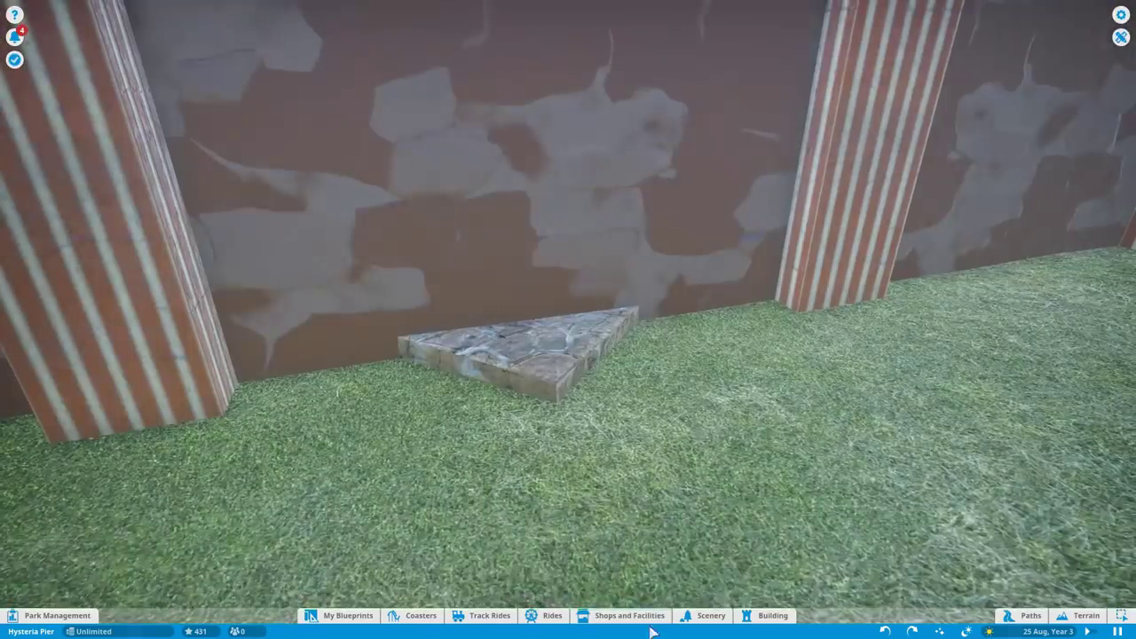
{"action": "left_click", "coordinate": [629, 615]}
{"action": "left_click", "coordinate": [210, 550]}
{"action": "scroll", "coordinate": [676, 335], "scroll_direction": "down", "scroll_amount": 10}
{"action": "right_click", "coordinate": [690, 321]}
Step: Lay a cracked stone path with curbs from the street to the front door and adjust the house's height to it
{"action": "scroll", "coordinate": [691, 321], "scroll_direction": "up", "scroll_amount": 5}
{"action": "left_click", "coordinate": [550, 266]}
{"action": "left_click", "coordinate": [555, 257]}
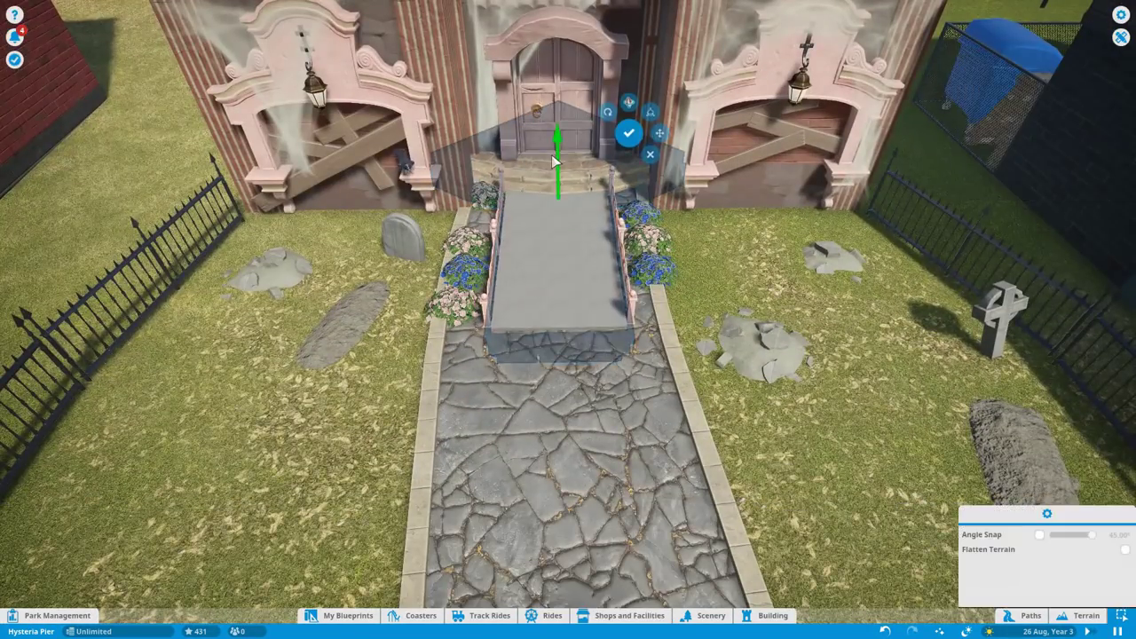
Step: Delete the old concrete walkway in front of the door together with its pink railings and flower beds
{"action": "scroll", "coordinate": [555, 161], "scroll_direction": "down", "scroll_amount": 3}
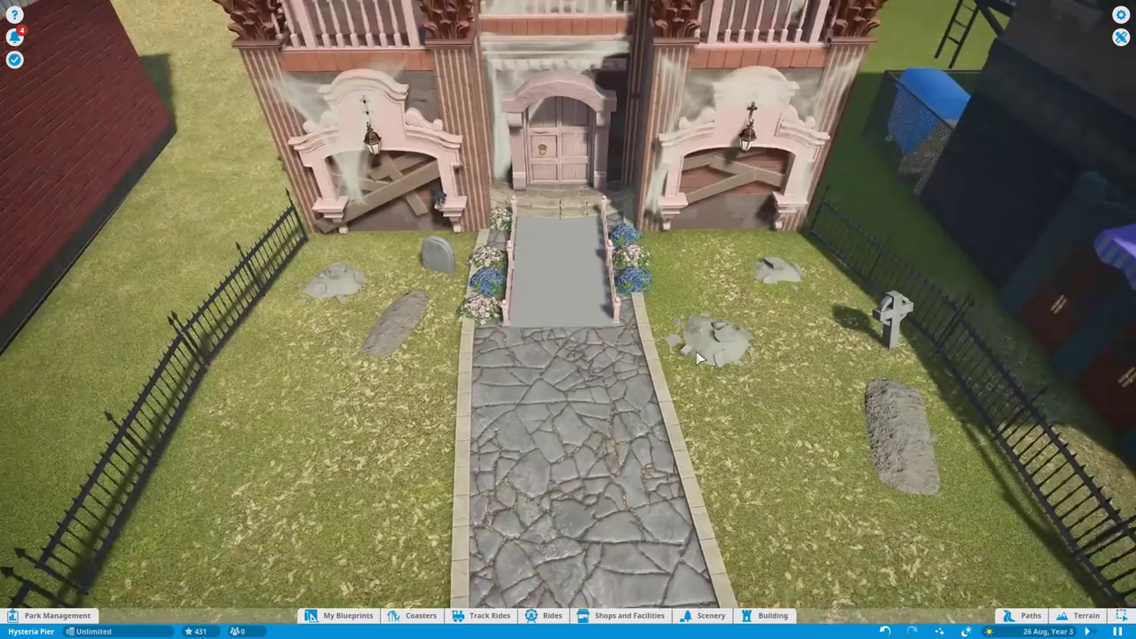
{"action": "scroll", "coordinate": [590, 251], "scroll_direction": "up", "scroll_amount": 2}
{"action": "key", "text": "Delete"}
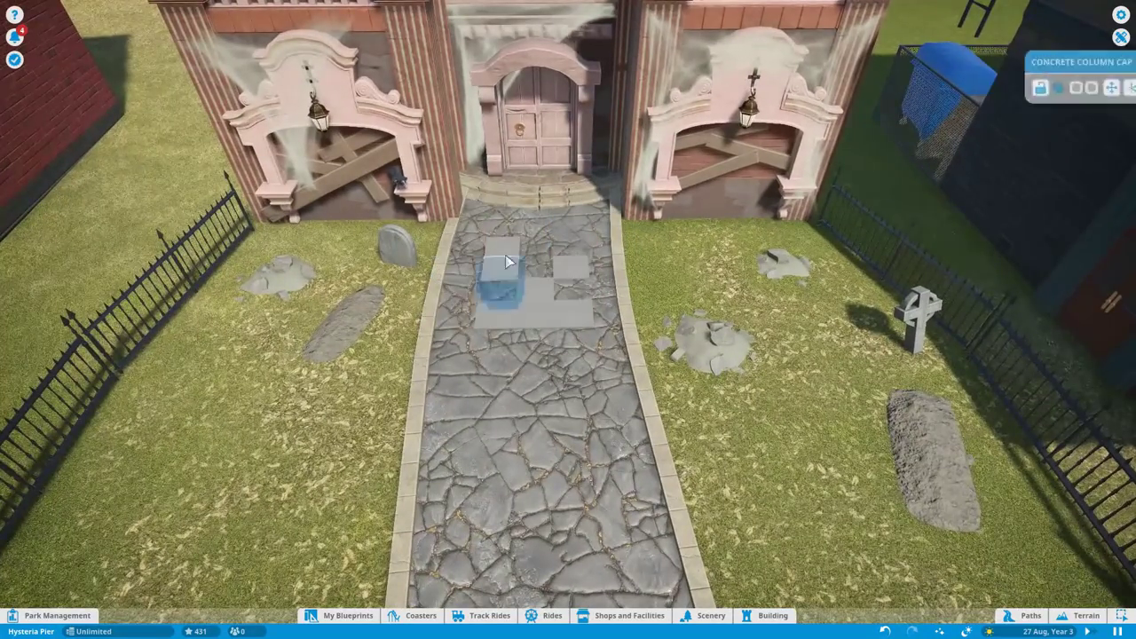
Step: Mount a "Horror House" sign above the front door
{"action": "scroll", "coordinate": [536, 388], "scroll_direction": "down", "scroll_amount": 5}
{"action": "left_click", "coordinate": [772, 615]}
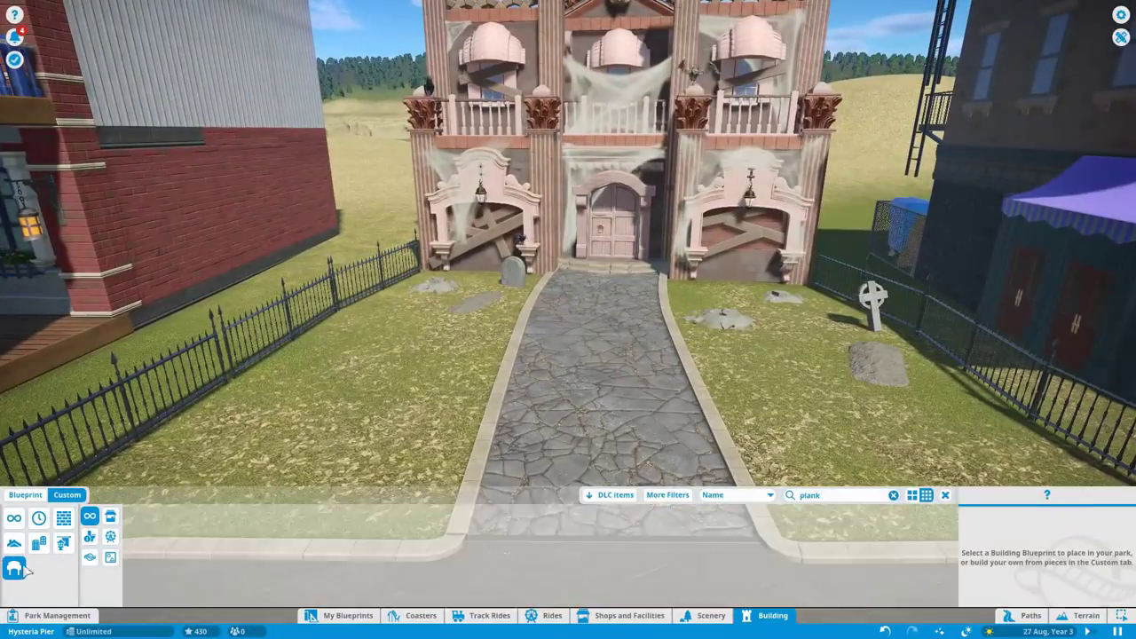
{"action": "left_click", "coordinate": [631, 166]}
Step: Inspect the statistics and finances of the Just a Momento shop inside the house
{"action": "scroll", "coordinate": [657, 178], "scroll_direction": "up", "scroll_amount": 4}
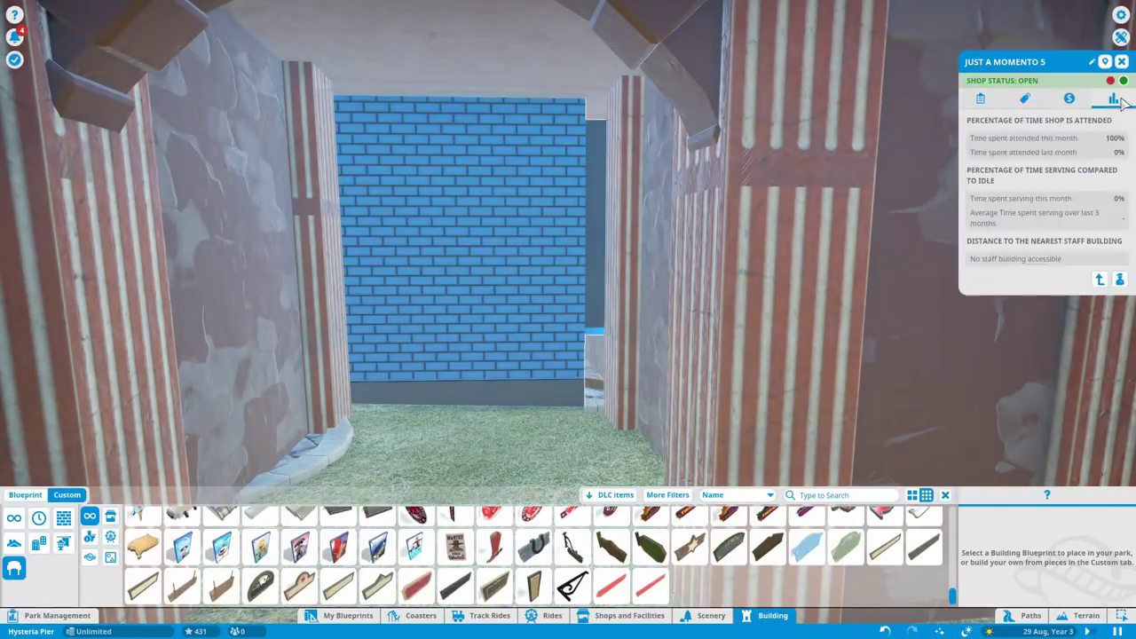
{"action": "left_click", "coordinate": [1069, 98]}
{"action": "left_click", "coordinate": [1019, 255]}
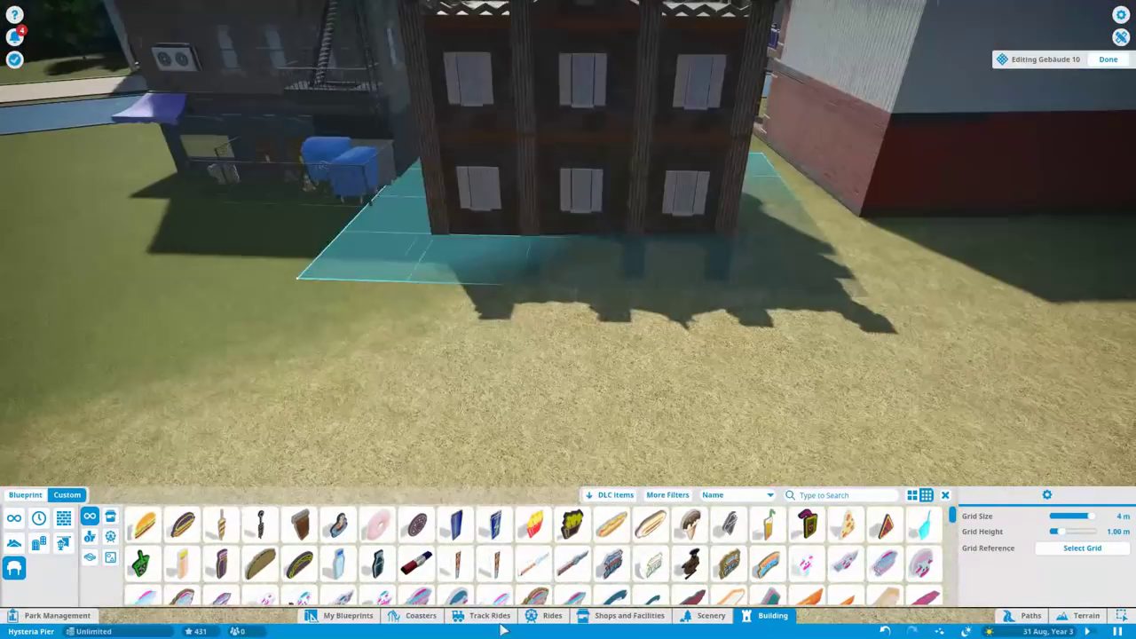
{"action": "left_click", "coordinate": [552, 615]}
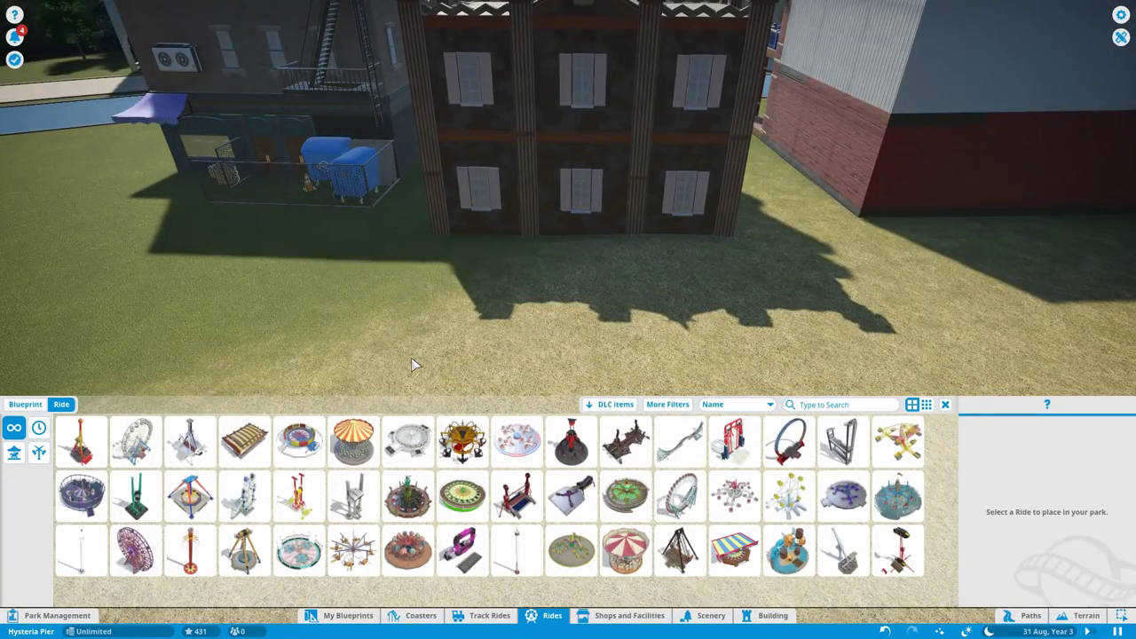
{"action": "left_click", "coordinate": [788, 441]}
{"action": "key", "text": "Escape"}
{"action": "scroll", "coordinate": [568, 266], "scroll_direction": "down", "scroll_amount": 5}
{"action": "left_click", "coordinate": [490, 615]}
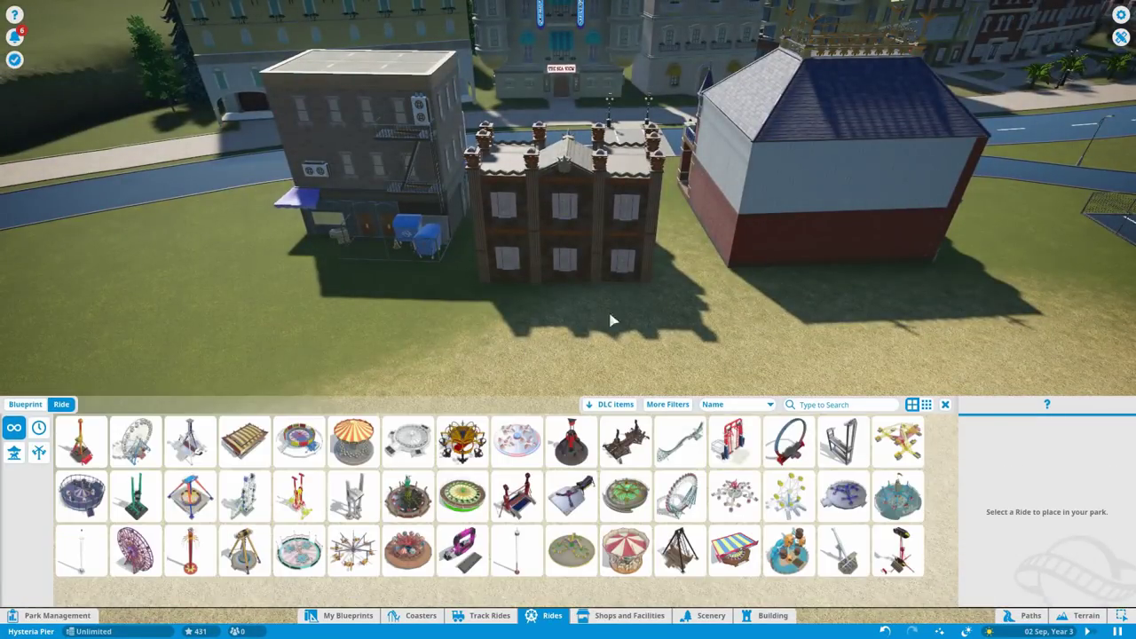
{"action": "scroll", "coordinate": [533, 333], "scroll_direction": "up", "scroll_amount": 5}
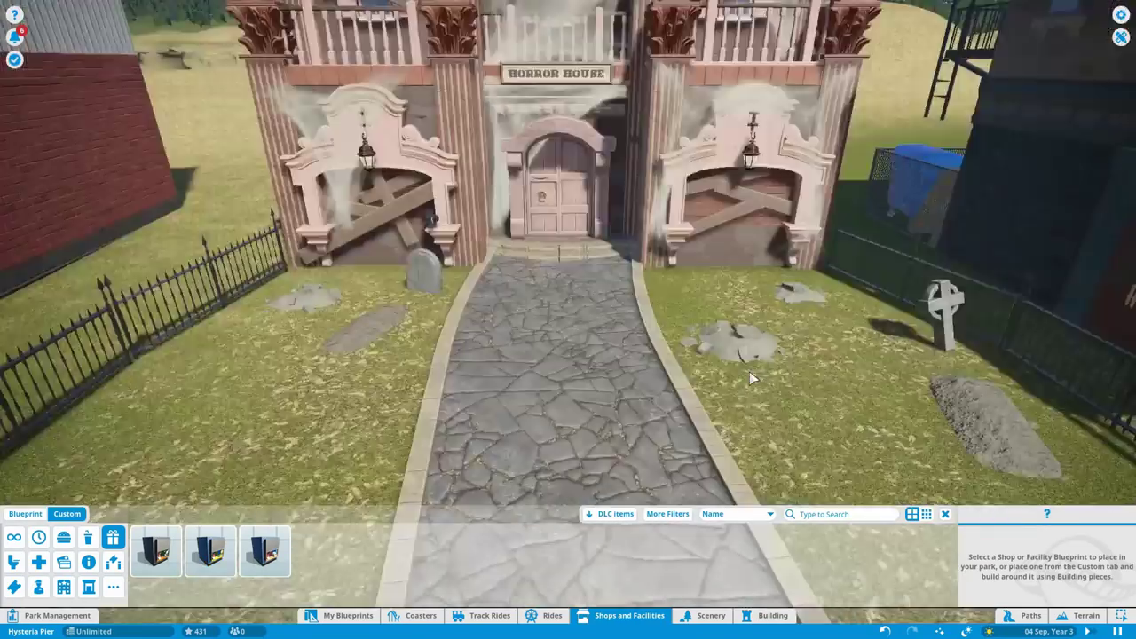
Step: Place a Spooky Lamp Post on each side of the stone path and tilt them so they lean crookedly
{"action": "scroll", "coordinate": [750, 379], "scroll_direction": "up", "scroll_amount": 3}
{"action": "left_click", "coordinate": [711, 615]}
{"action": "scroll", "coordinate": [550, 532], "scroll_direction": "down", "scroll_amount": 2}
{"action": "left_click", "coordinate": [163, 501]}
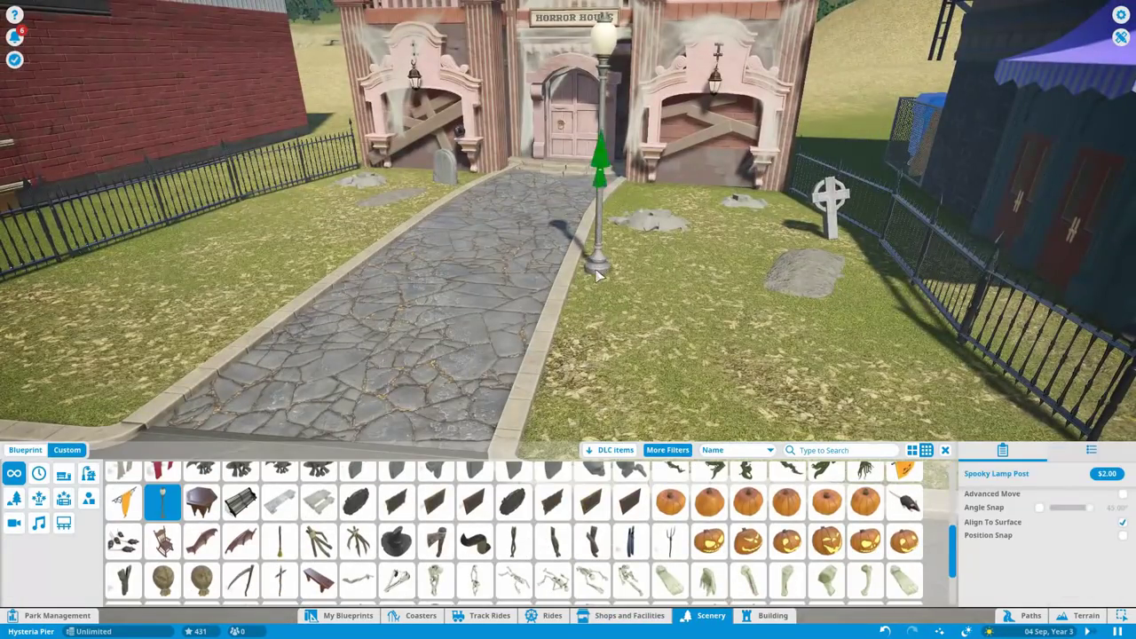
{"action": "scroll", "coordinate": [598, 284], "scroll_direction": "down", "scroll_amount": 3}
{"action": "left_click", "coordinate": [585, 288]}
{"action": "left_click_drag", "start_coordinate": [586, 288], "coordinate": [371, 342]}
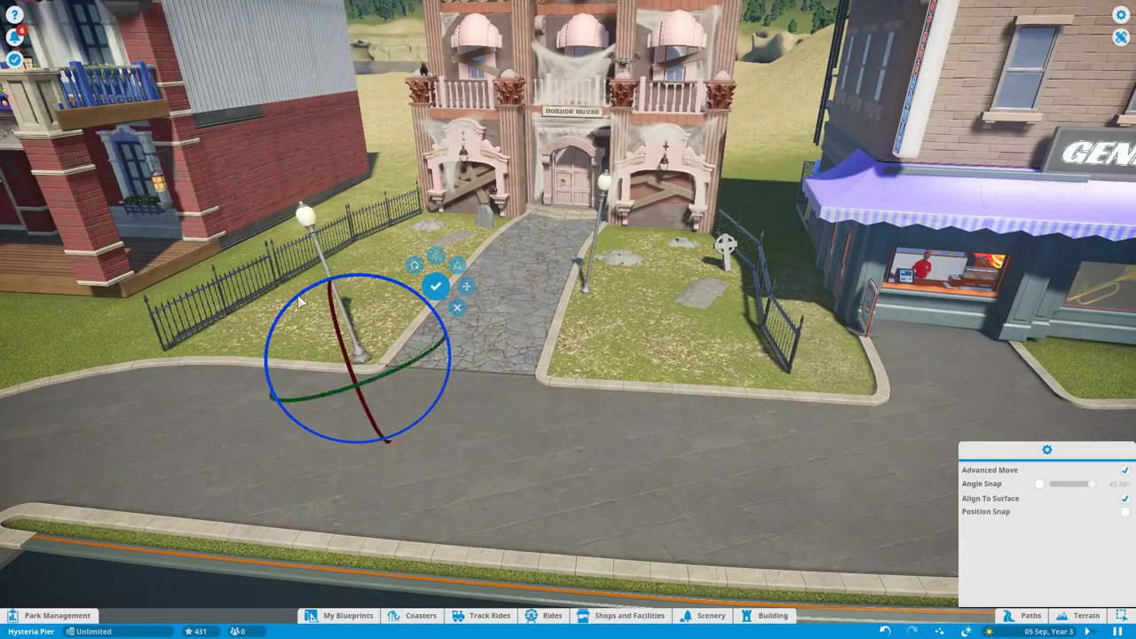
Step: Press shallow hollows into the lawn on both sides of the path with the terrain lowering tool at 1 m size and 100% intensity
{"action": "key", "text": "t"}
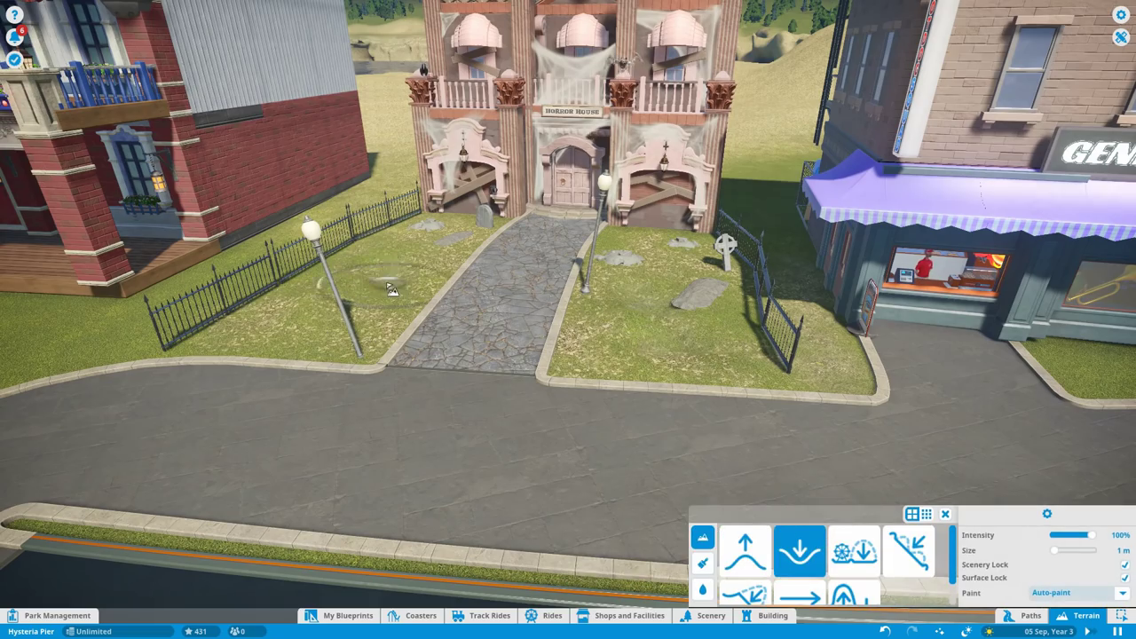
{"action": "scroll", "coordinate": [397, 293], "scroll_direction": "up", "scroll_amount": 3}
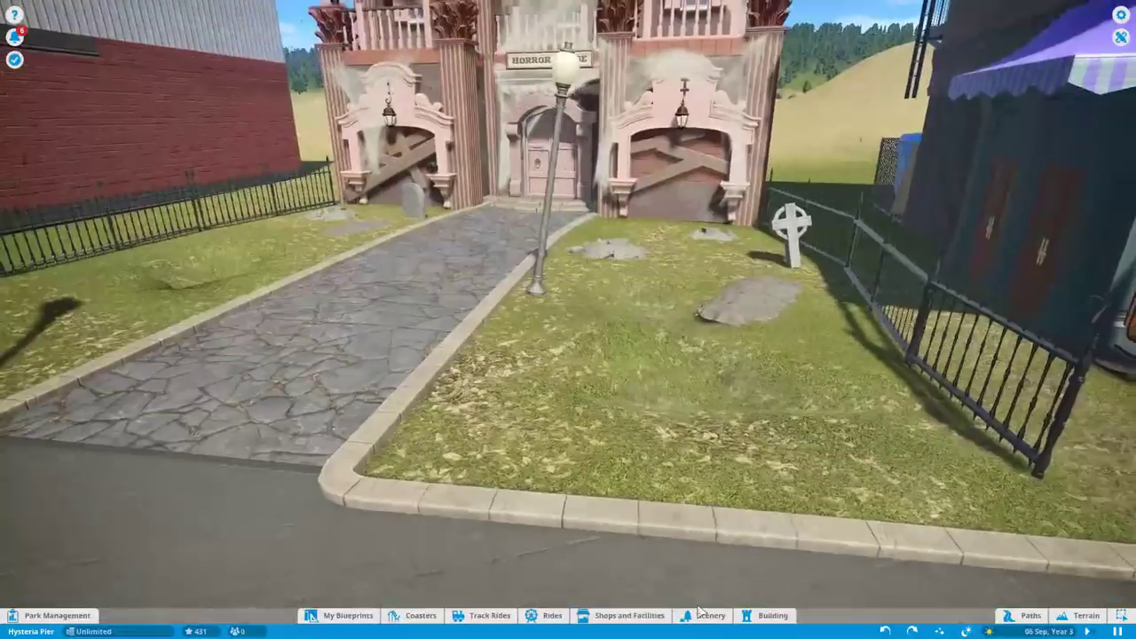
Step: Search the scenery for "WOOD" and stand a wooden post in the grass beside the path near the curb
{"action": "left_click", "coordinate": [667, 450]}
{"action": "left_click", "coordinate": [656, 308]}
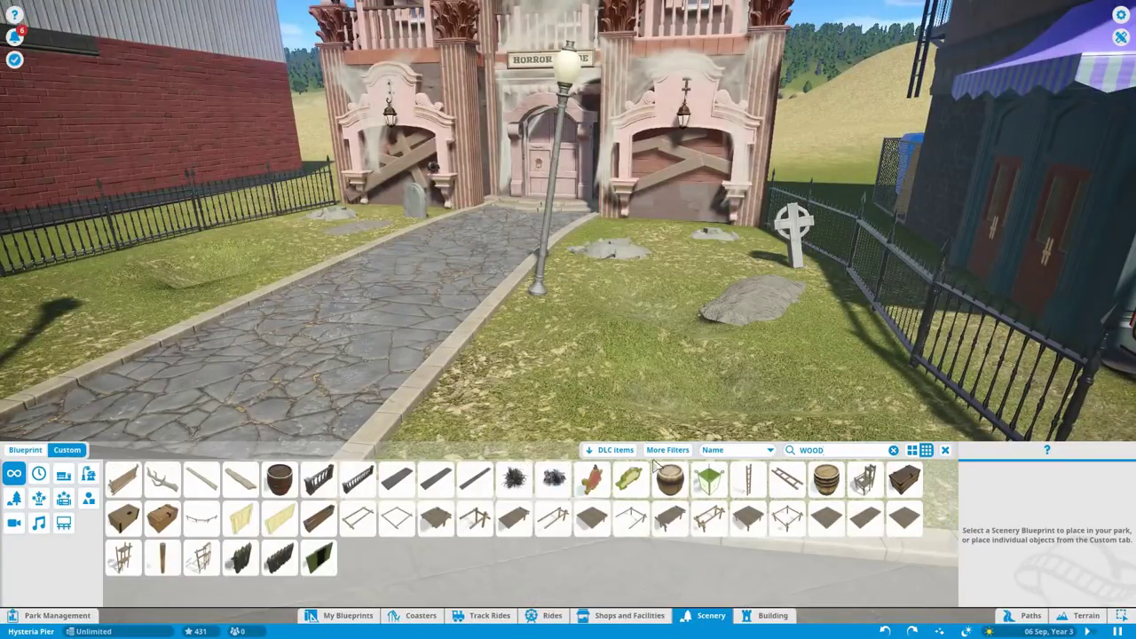
{"action": "left_click", "coordinate": [163, 558]}
Step: Mount a framed western sign reading "Horror House" above Western Sign - Wall Sign 06 reading "Open 9am - 5pm" on the post, in the Arbutus font
{"action": "left_click", "coordinate": [88, 473]}
{"action": "scroll", "coordinate": [914, 463], "scroll_direction": "down", "scroll_amount": 1}
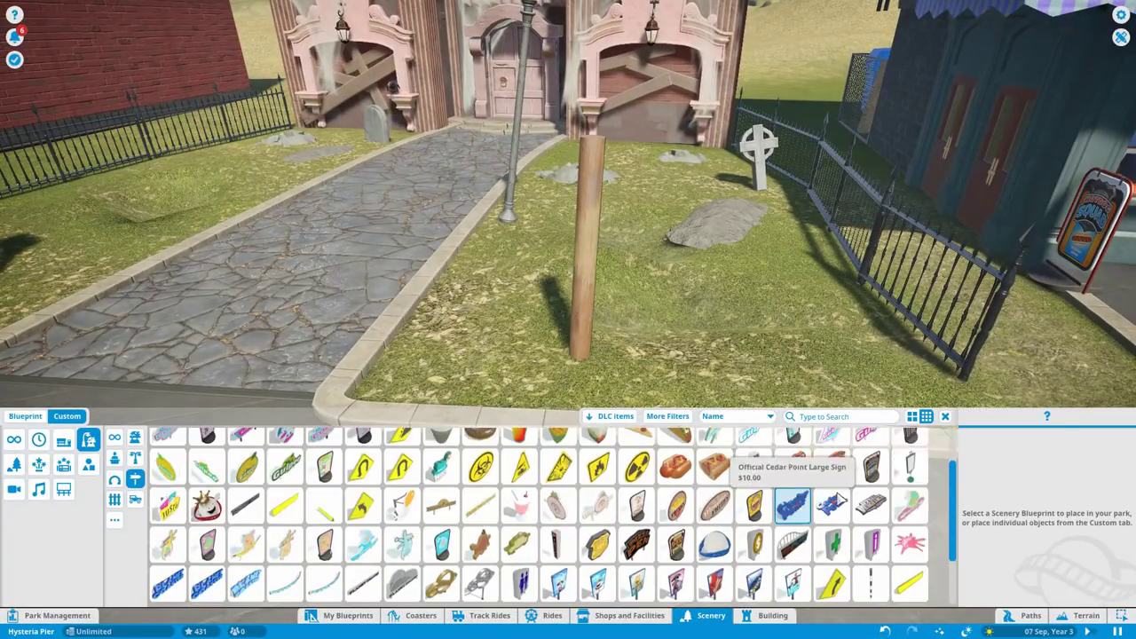
{"action": "left_click", "coordinate": [772, 615]}
{"action": "scroll", "coordinate": [923, 546], "scroll_direction": "down", "scroll_amount": 1}
{"action": "left_click", "coordinate": [923, 546]}
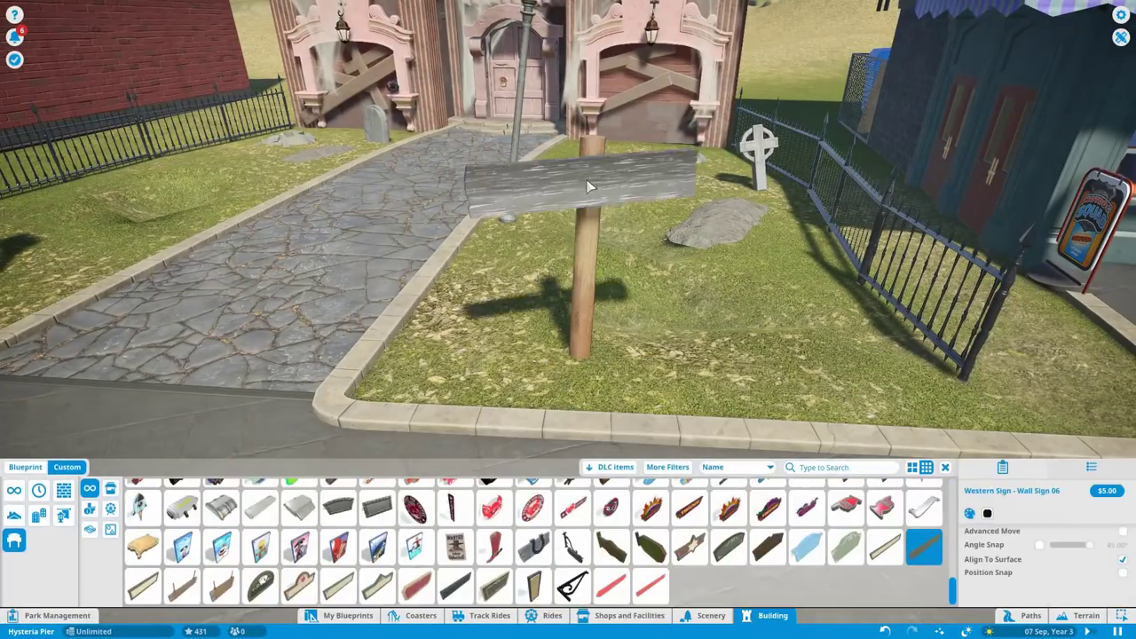
{"action": "left_click", "coordinate": [594, 233]}
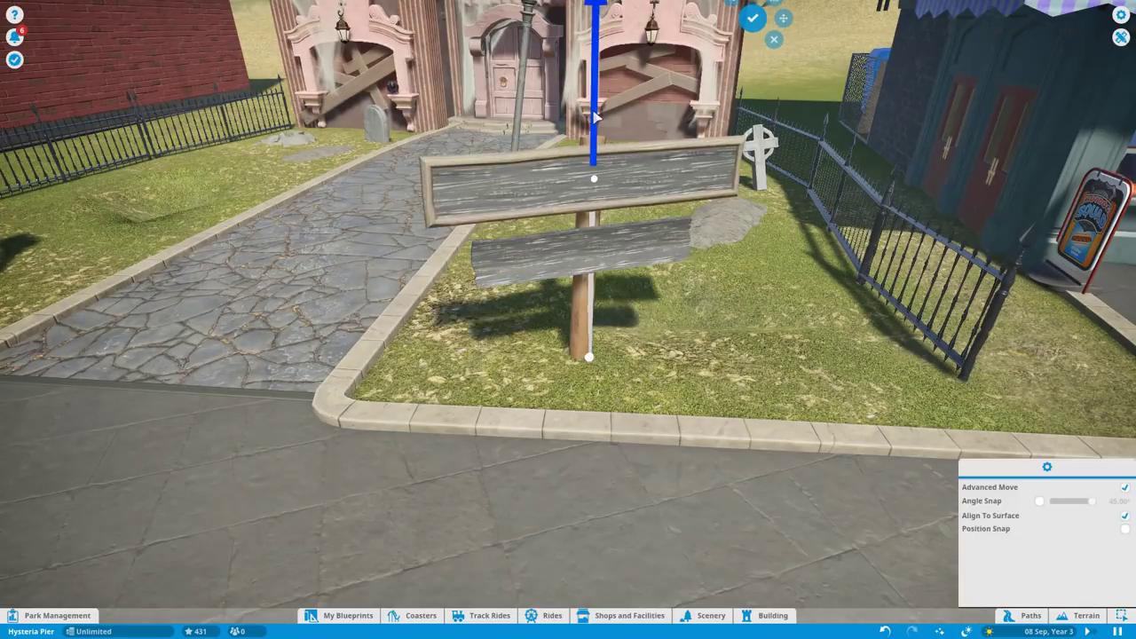
{"action": "left_click", "coordinate": [729, 205]}
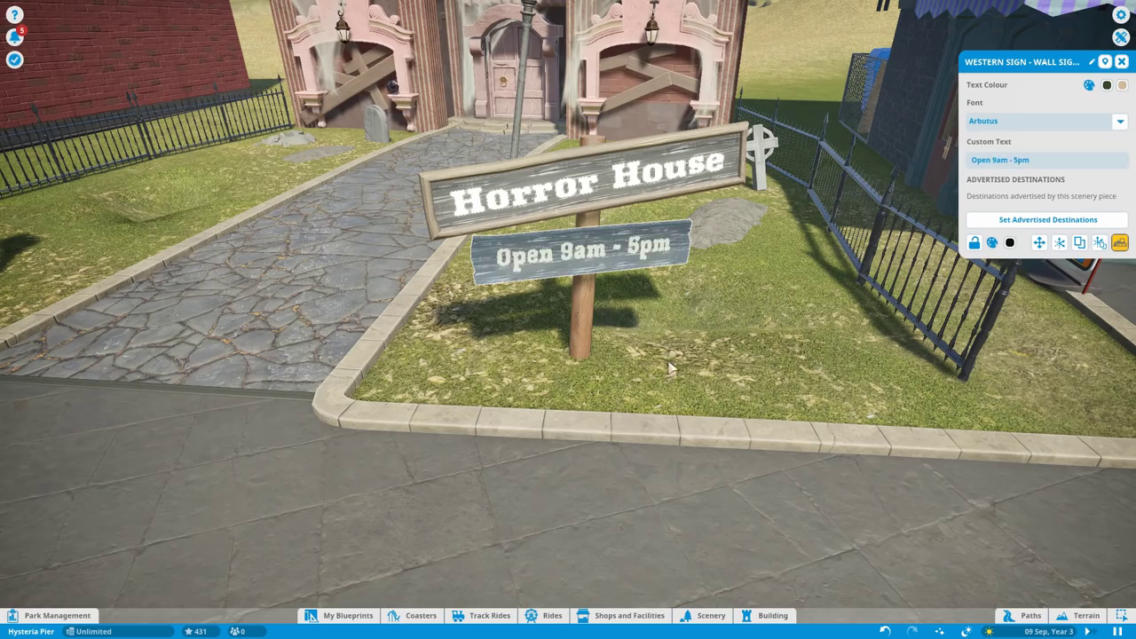
Step: Duplicate the finished Horror House signpost and stand the copy in the lawn on the other side of the stone path
{"action": "scroll", "coordinate": [1133, 107], "scroll_direction": "down", "scroll_amount": 3}
{"action": "key", "text": "Escape"}
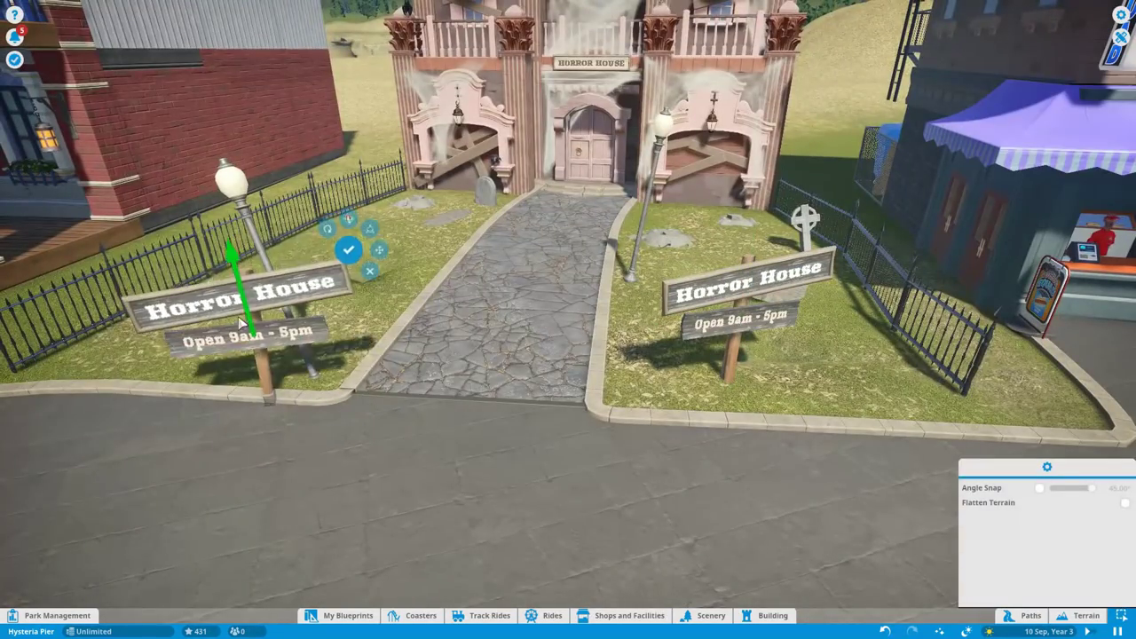
{"action": "left_click", "coordinate": [164, 343]}
Step: Lay a 5 m wide asphalt path past the Arcade and alongside the fenced car park, and add a blue claw machine at the Arcade front
{"action": "left_click", "coordinate": [1023, 615]}
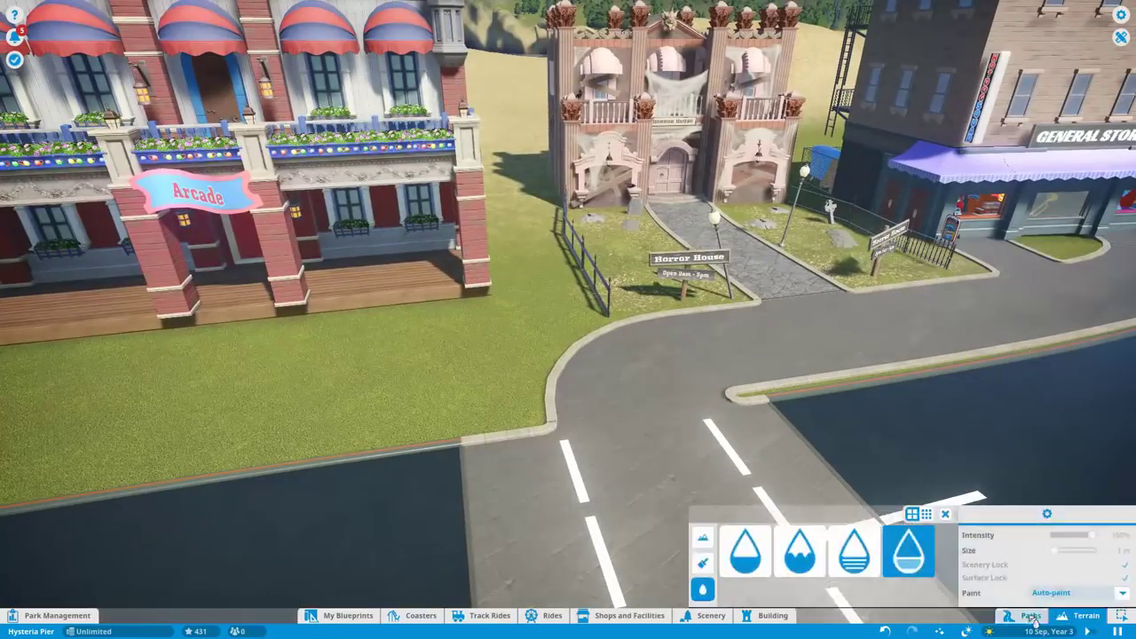
{"action": "key", "text": "a"}
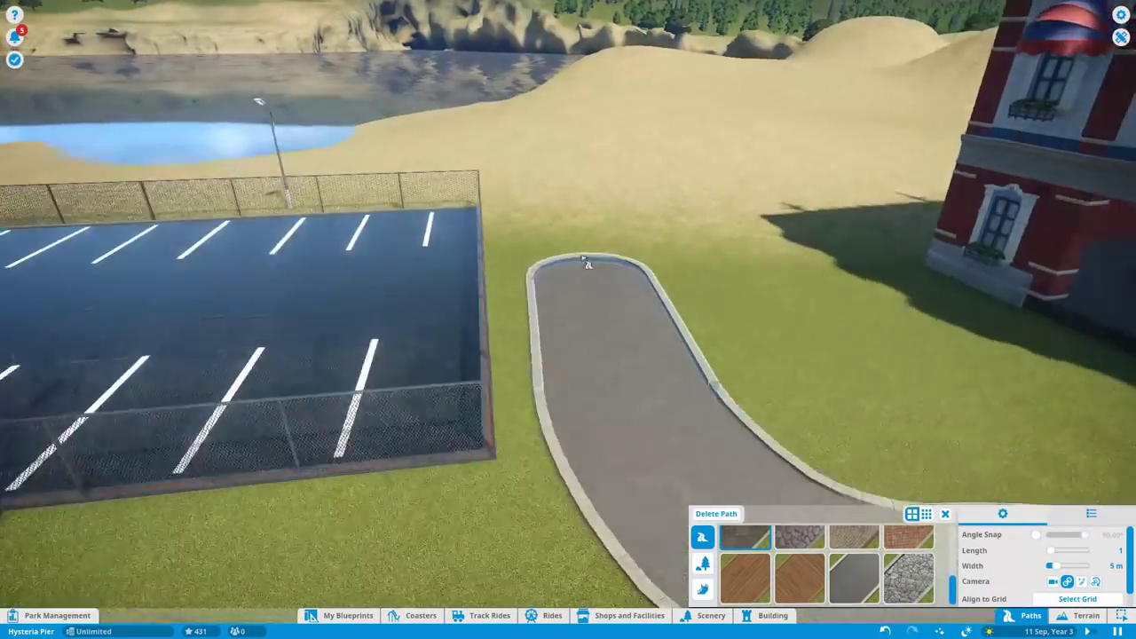
{"action": "key", "text": "q"}
{"action": "key", "text": "q"}
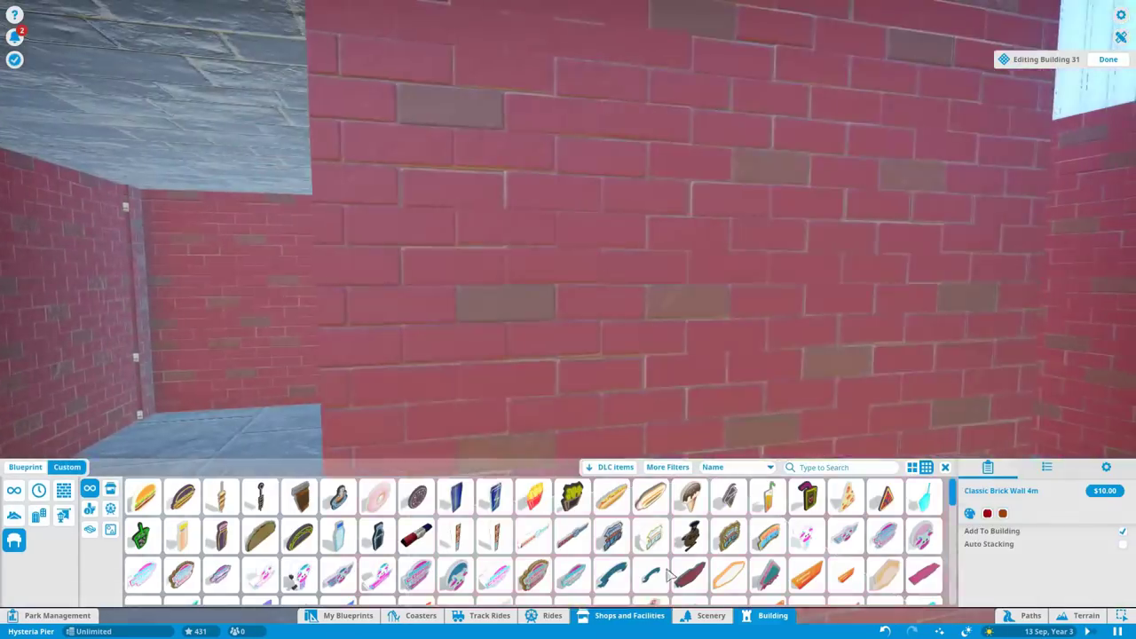
{"action": "left_click", "coordinate": [264, 550]}
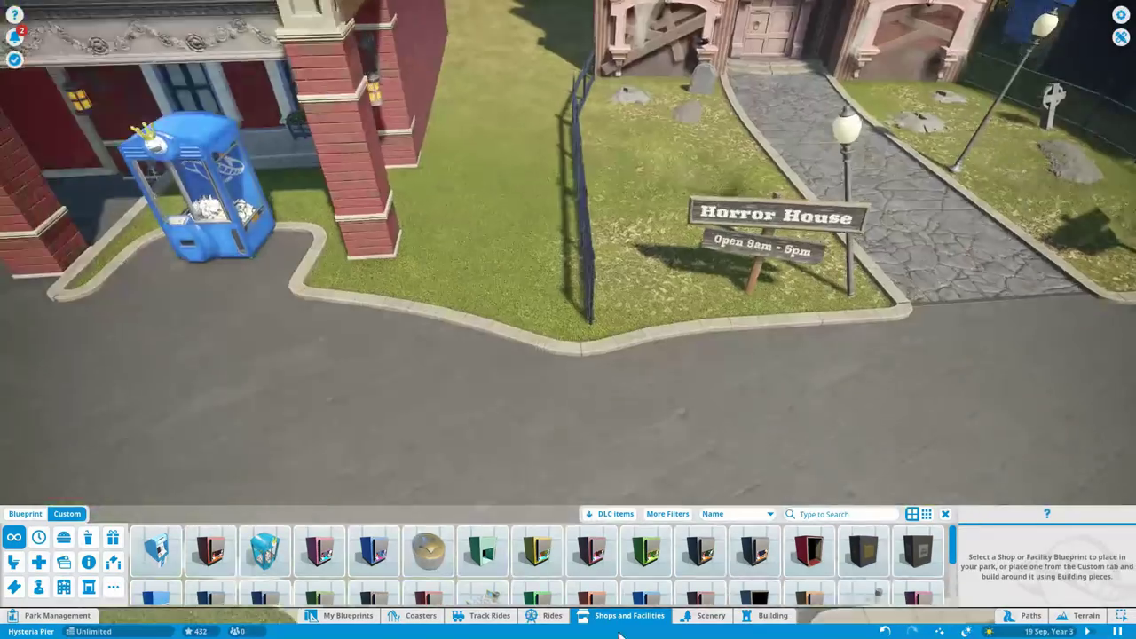
Step: Plant bare dead trees in the Horror House yard and pink-blossomed Ironwood 2 along its fence beside the Arcade
{"action": "left_click", "coordinate": [711, 615]}
{"action": "left_click_drag", "start_coordinate": [265, 416], "coordinate": [264, 337]}
{"action": "left_click", "coordinate": [556, 485]}
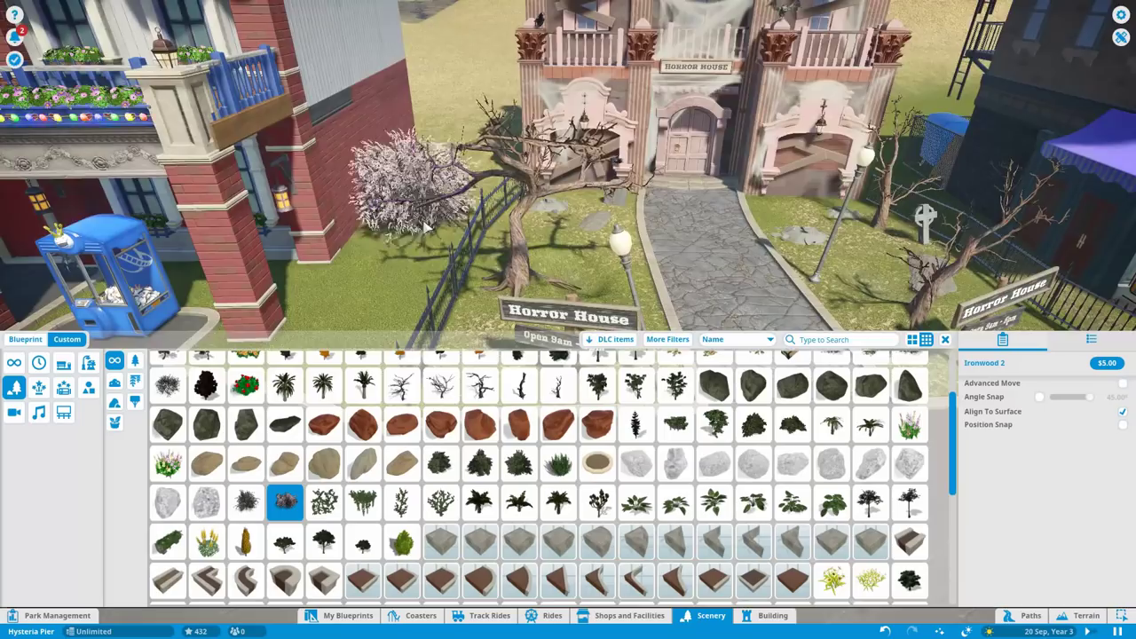
{"action": "scroll", "coordinate": [426, 229], "scroll_direction": "up", "scroll_amount": 3}
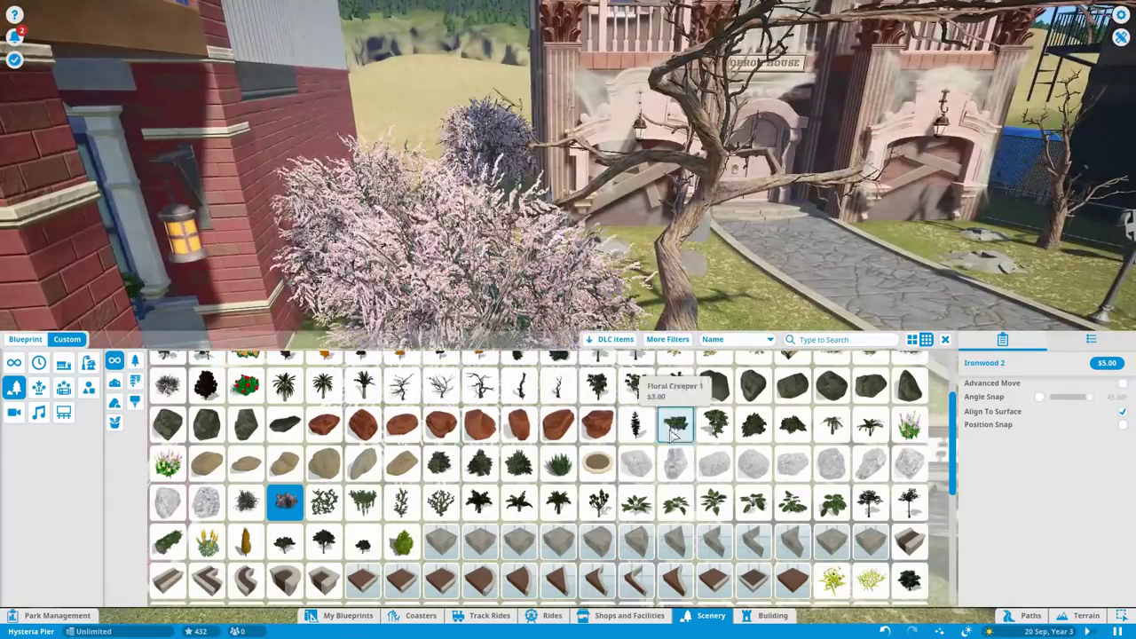
{"action": "scroll", "coordinate": [426, 229], "scroll_direction": "down", "scroll_amount": 3}
{"action": "scroll", "coordinate": [480, 477], "scroll_direction": "up", "scroll_amount": 1}
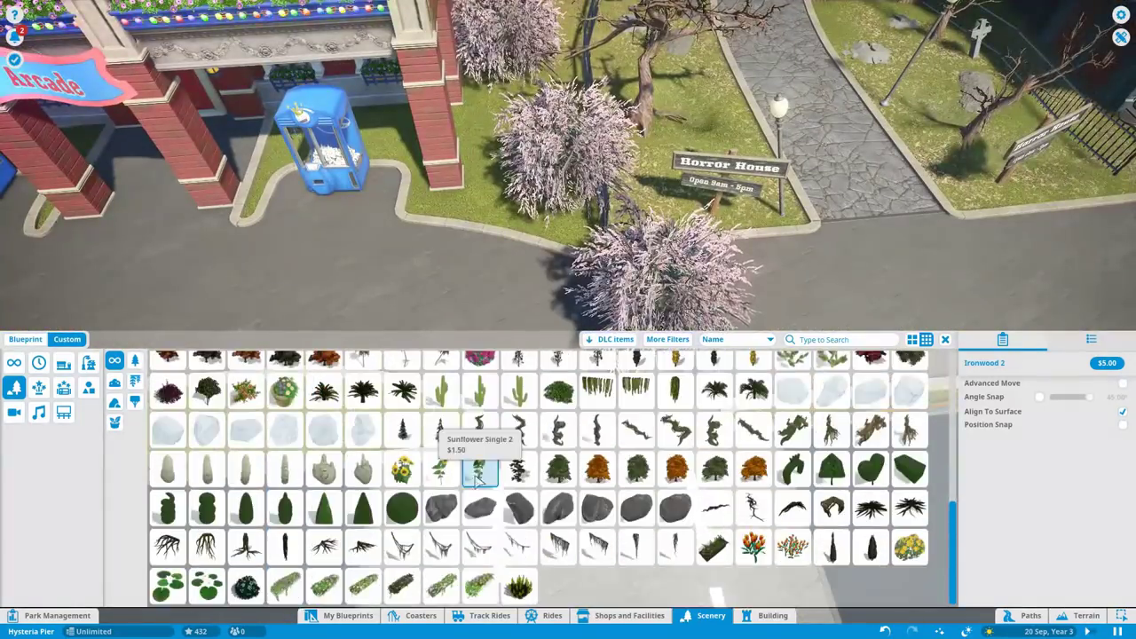
Step: Scatter Creosote Bush 3 and Creosote Bush 1 beside the Horror House sign and along the yard fence
{"action": "scroll", "coordinate": [448, 444], "scroll_direction": "up", "scroll_amount": 10}
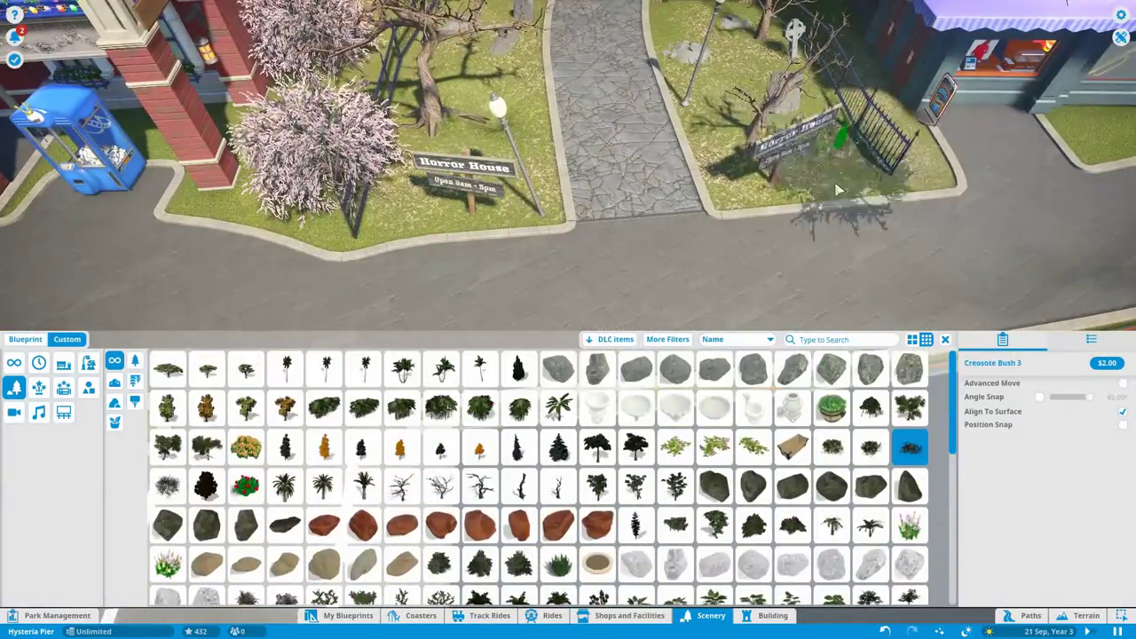
{"action": "left_click", "coordinate": [832, 447]}
{"action": "scroll", "coordinate": [417, 226], "scroll_direction": "up", "scroll_amount": 3}
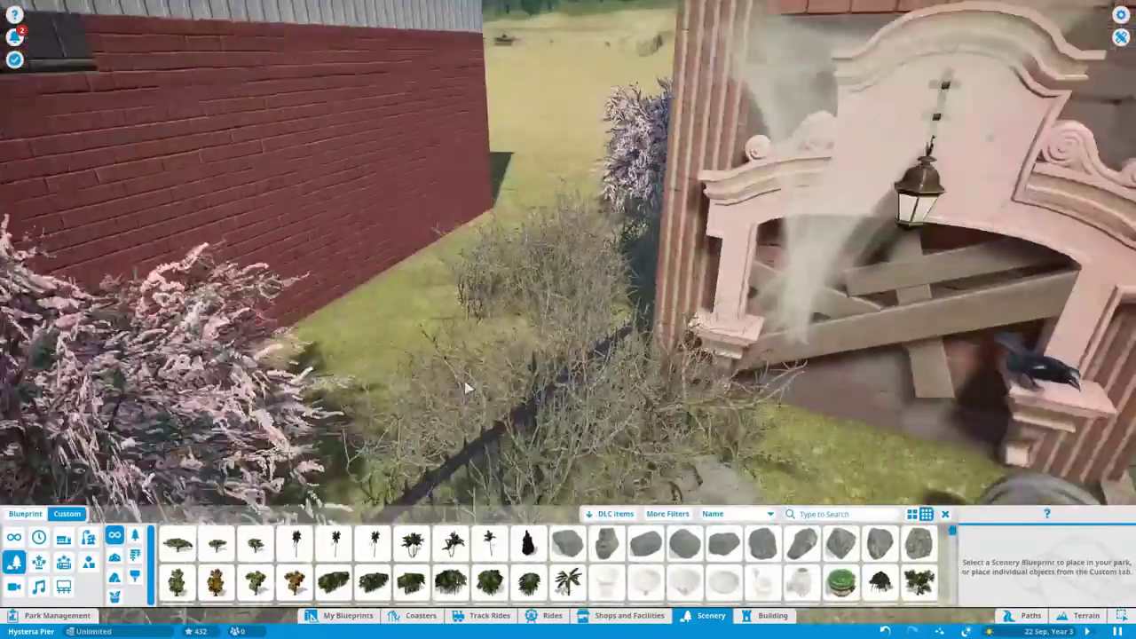
Step: Plant green trees around the back of the Horror House and Creosote Bush 1 in the gap beside the General Store
{"action": "left_click", "coordinate": [447, 550]}
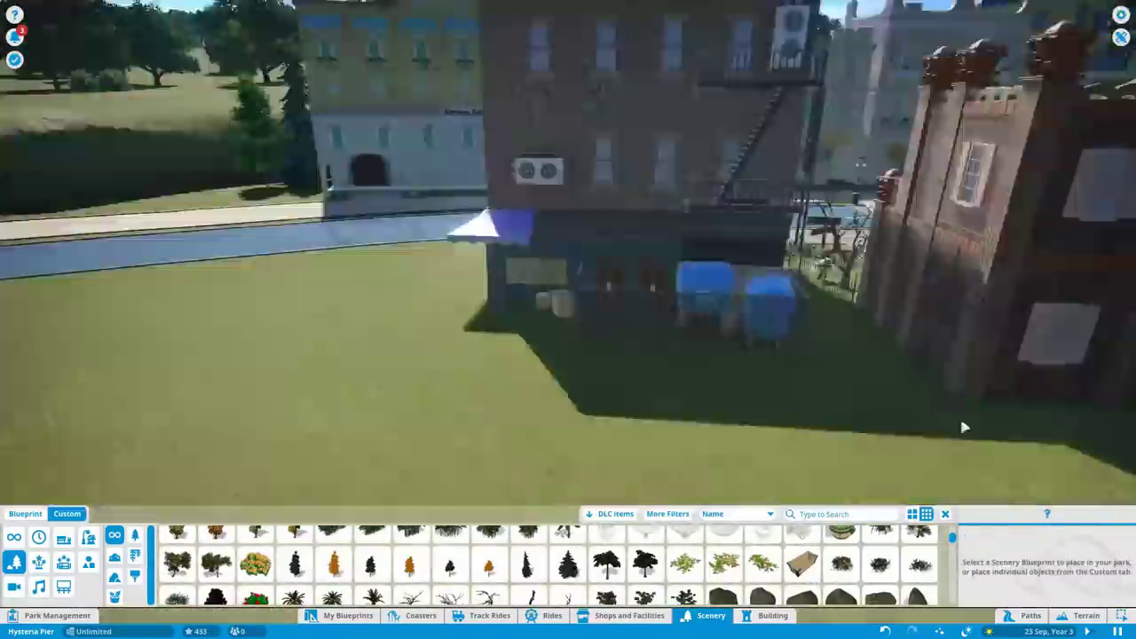
{"action": "left_click", "coordinate": [606, 564]}
{"action": "left_click", "coordinate": [568, 564]}
{"action": "left_click", "coordinate": [841, 564]}
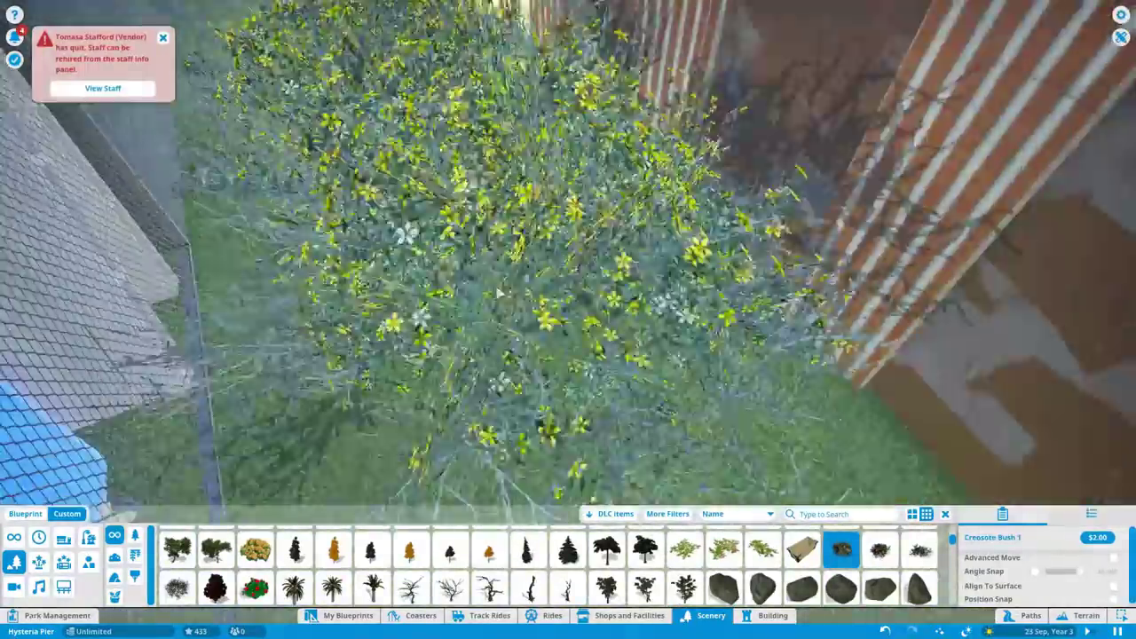
{"action": "key", "text": "Escape"}
{"action": "scroll", "coordinate": [500, 293], "scroll_direction": "down", "scroll_amount": 5}
Step: Line the curved end of the pavement by the General Store with Haunted House Wooden Fence 2m pieces, from the store's corner to the road
{"action": "key", "text": "d"}
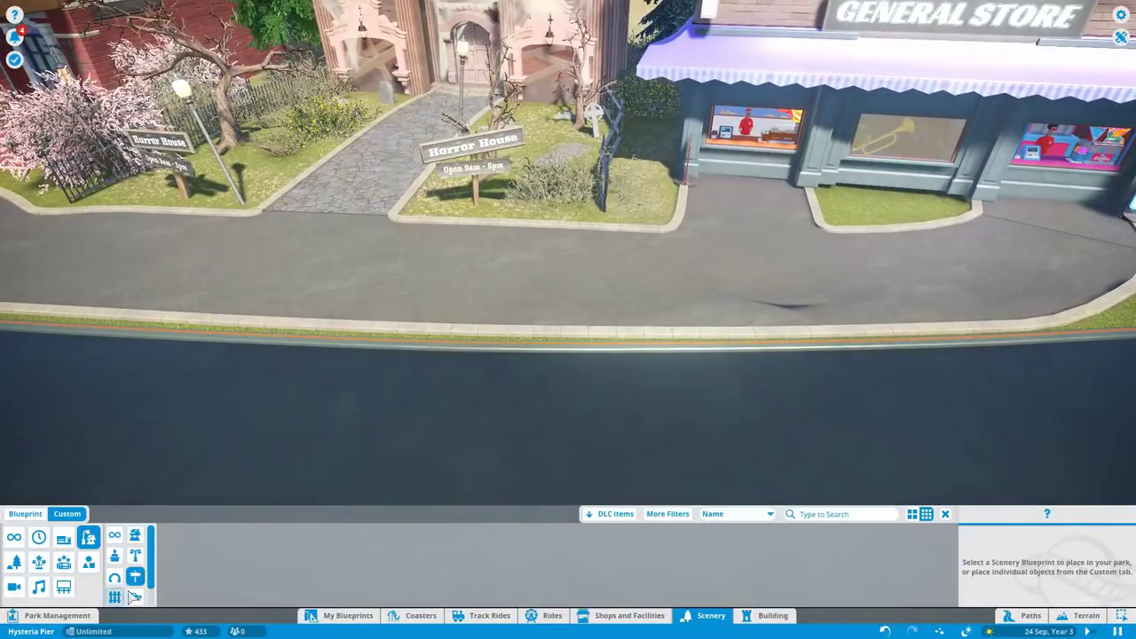
{"action": "left_click", "coordinate": [480, 535]}
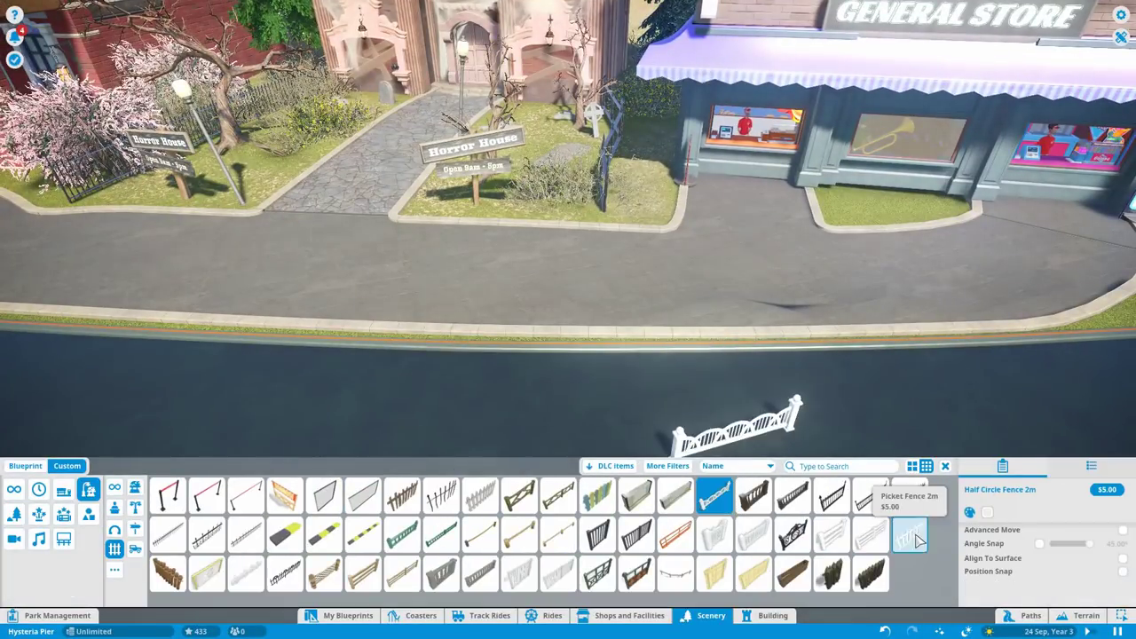
{"action": "key", "text": "d"}
{"action": "left_click", "coordinate": [402, 572]}
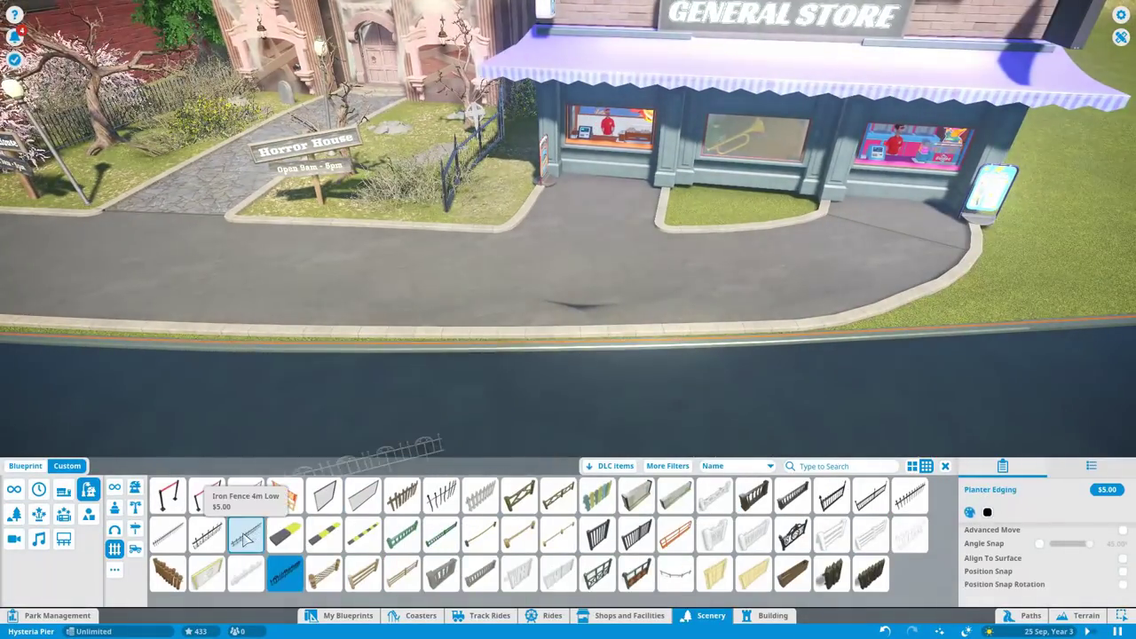
{"action": "left_click", "coordinate": [324, 494]}
{"action": "key", "text": "a"}
{"action": "left_click", "coordinate": [715, 533]}
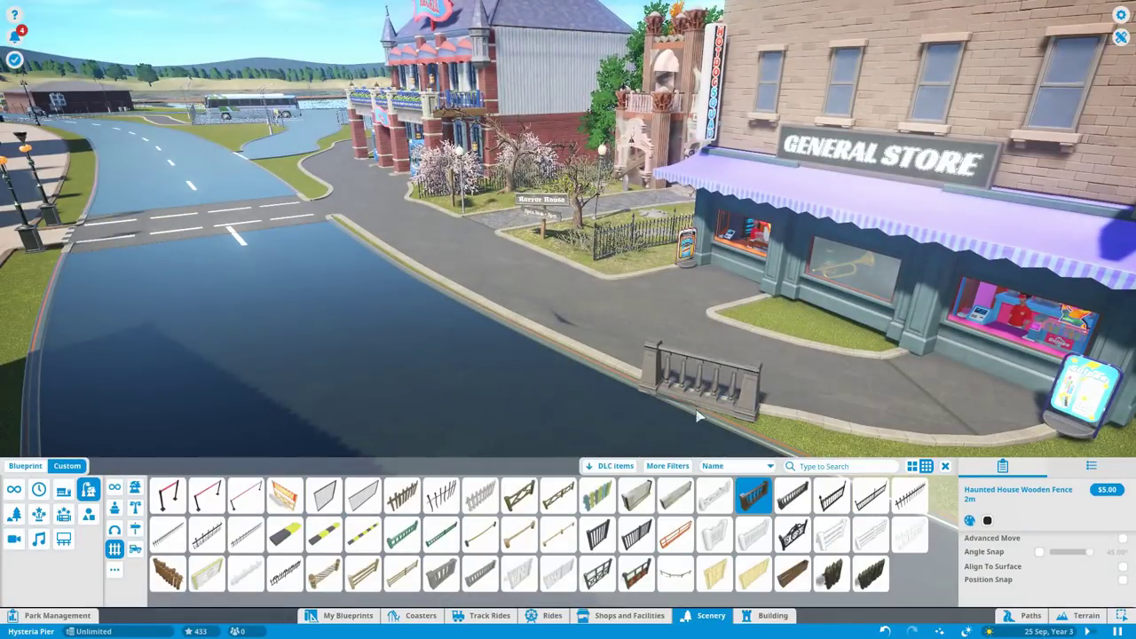
{"action": "key", "text": "w"}
{"action": "key", "text": "d"}
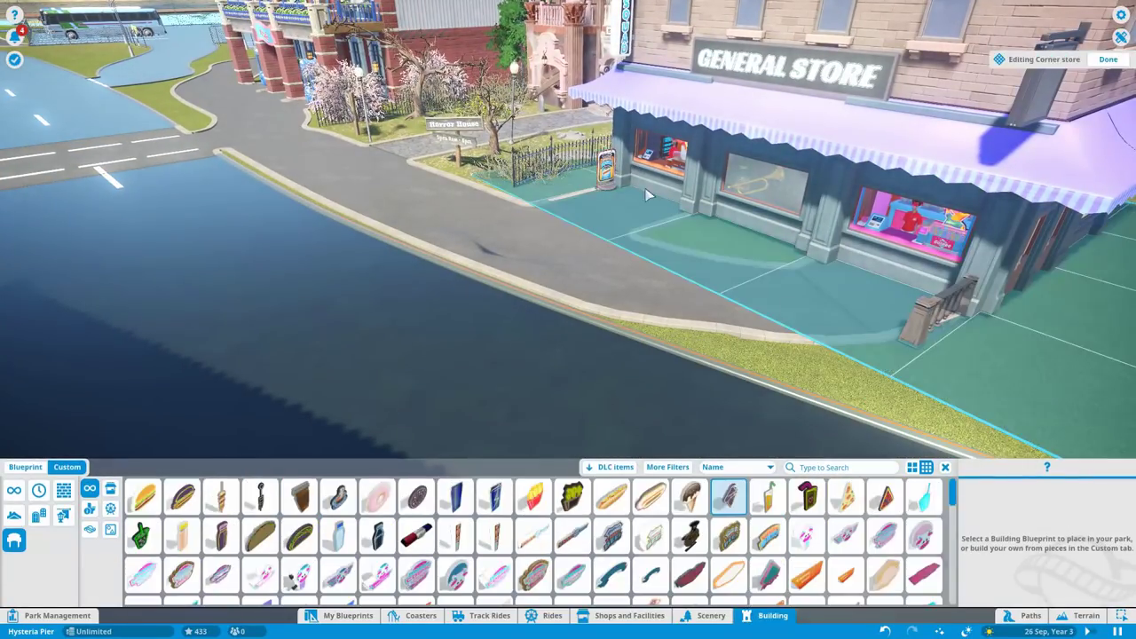
{"action": "left_click", "coordinate": [861, 364]}
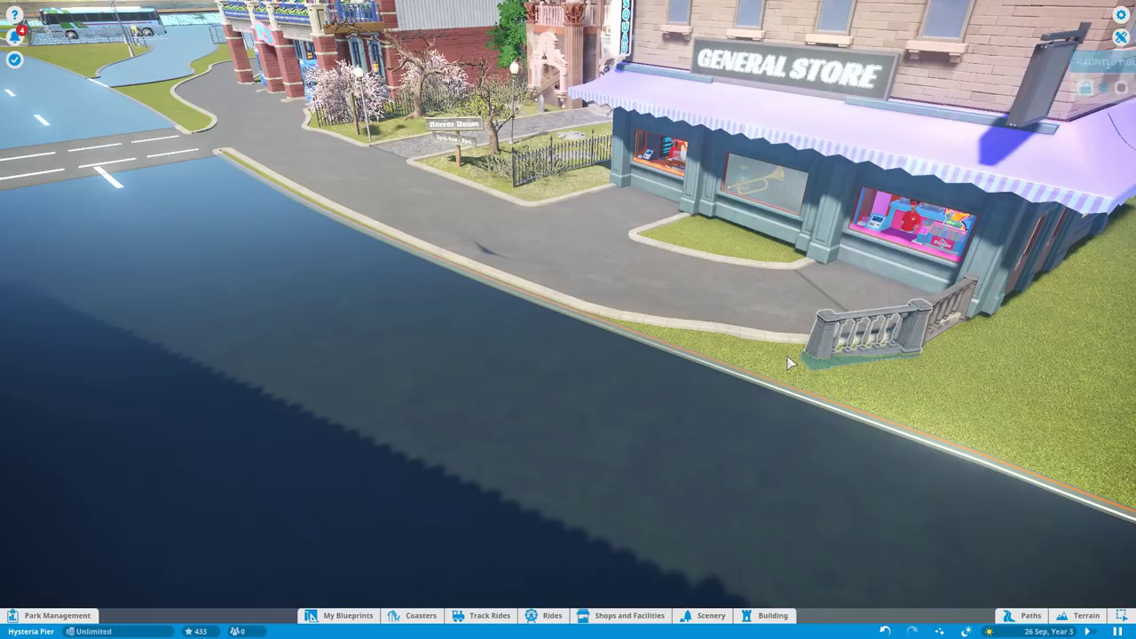
{"action": "right_click", "coordinate": [758, 358]}
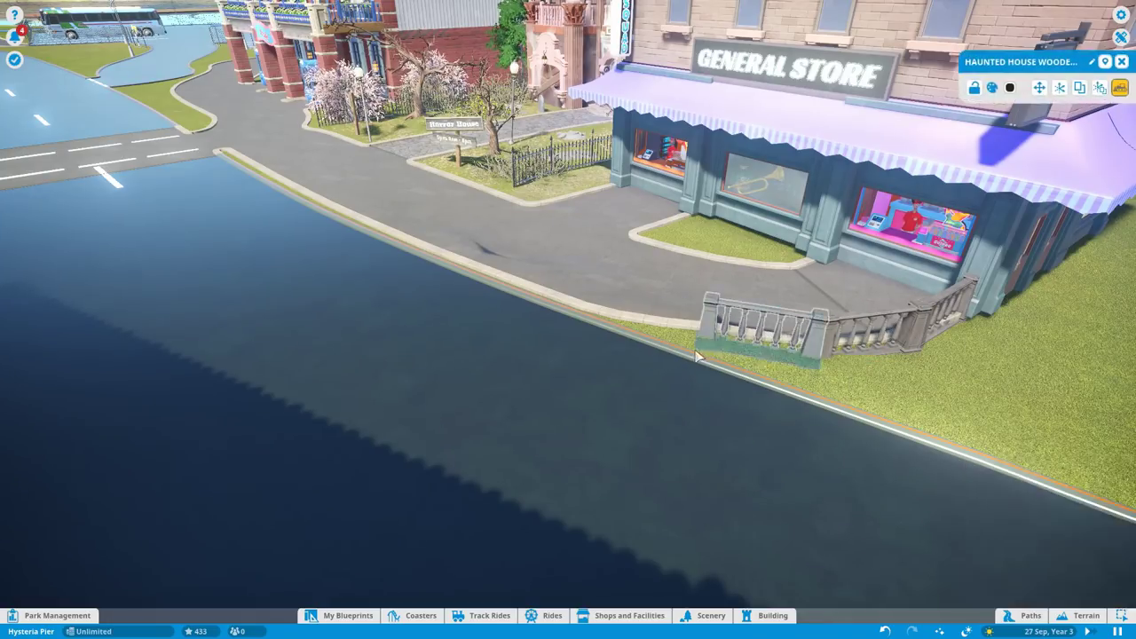
{"action": "scroll", "coordinate": [733, 456], "scroll_direction": "up", "scroll_amount": 5}
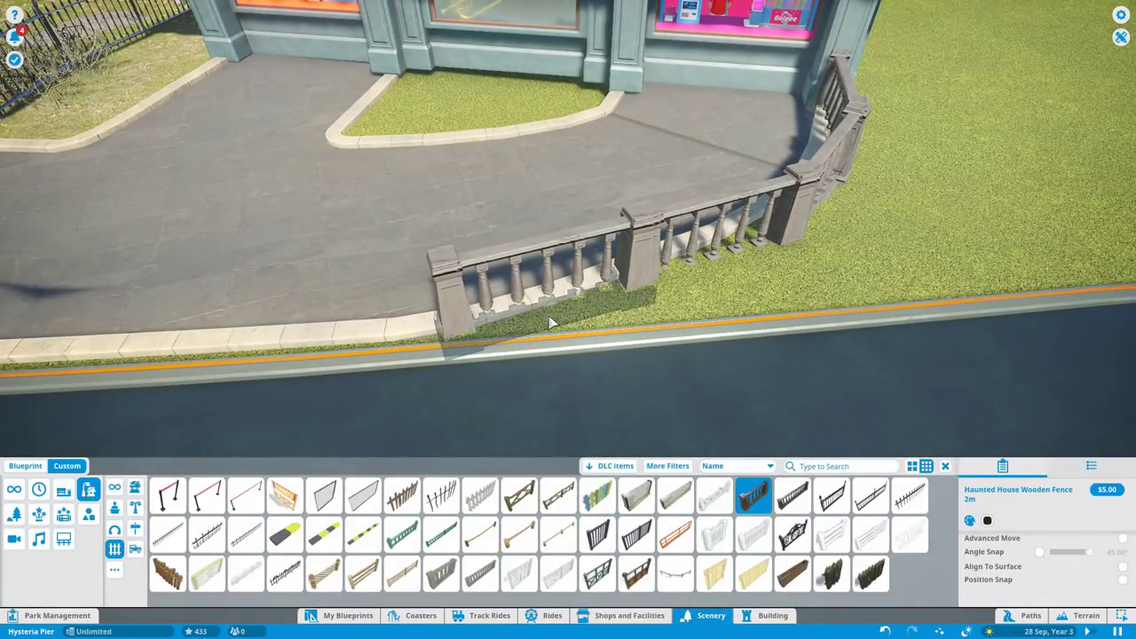
Step: Continue the railing along the roadside kerb with Haunted House Wooden Fence 4m pieces in front of the Horror House and the Arcade
{"action": "left_click", "coordinate": [793, 494]}
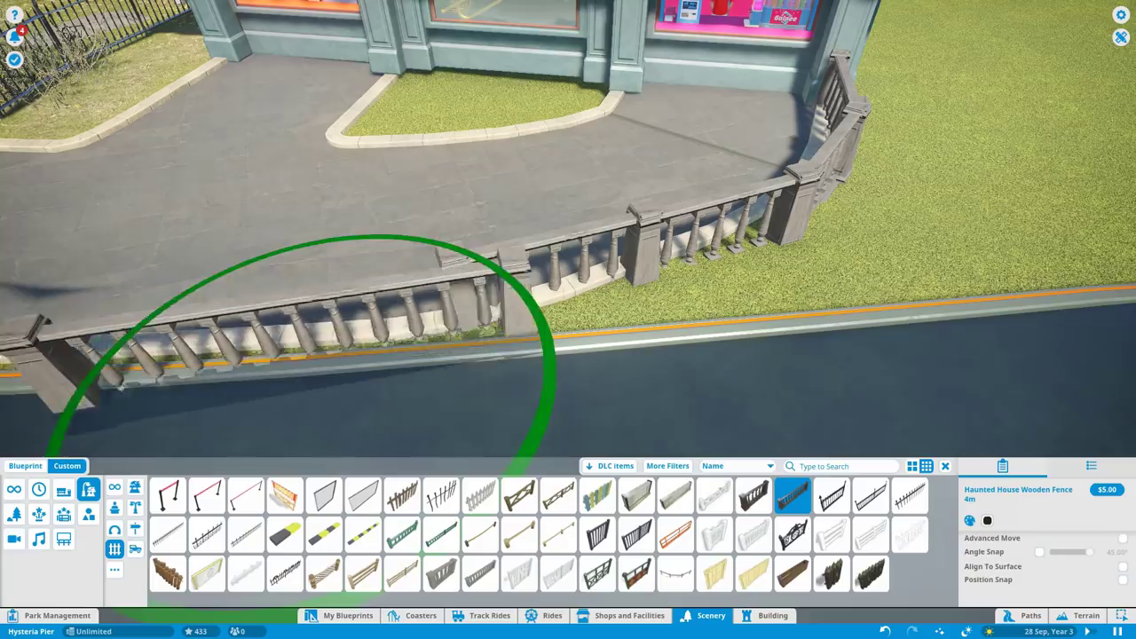
{"action": "key", "text": "q"}
{"action": "left_click", "coordinate": [250, 379]}
{"action": "key", "text": "Escape"}
{"action": "left_click", "coordinate": [715, 616]}
{"action": "scroll", "coordinate": [621, 266], "scroll_direction": "up", "scroll_amount": 3}
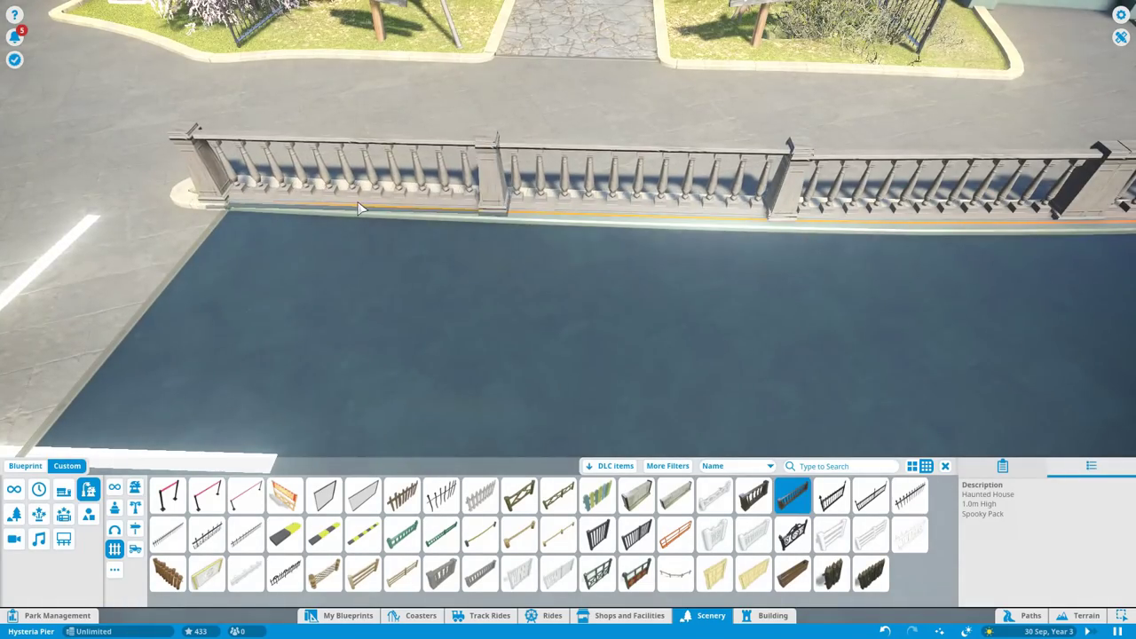
{"action": "scroll", "coordinate": [360, 208], "scroll_direction": "down", "scroll_amount": 5}
{"action": "left_click", "coordinate": [416, 303]}
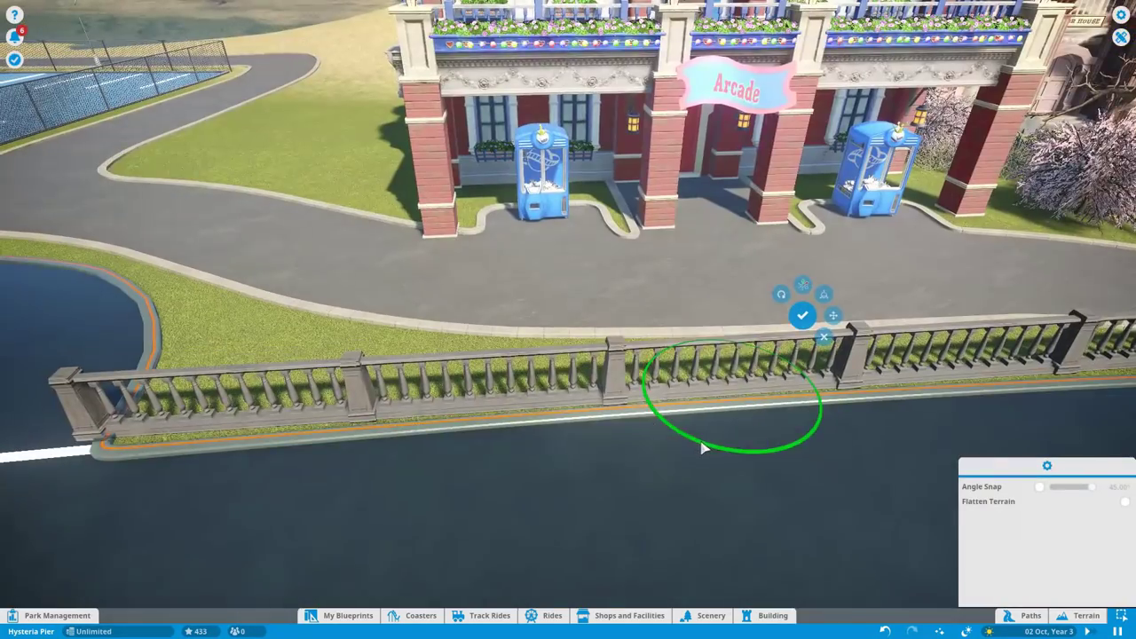
Step: Close the gap between the car park fence and the stone-like roadside railing with 2 m high chain link fence panels along the path
{"action": "key", "text": "q"}
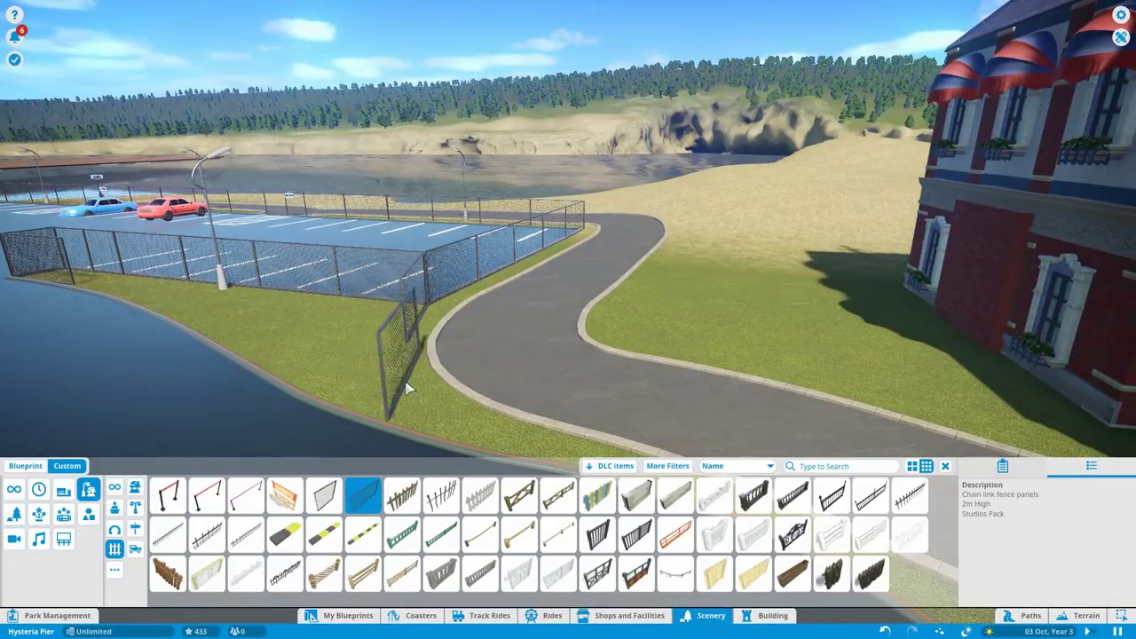
{"action": "key", "text": "e"}
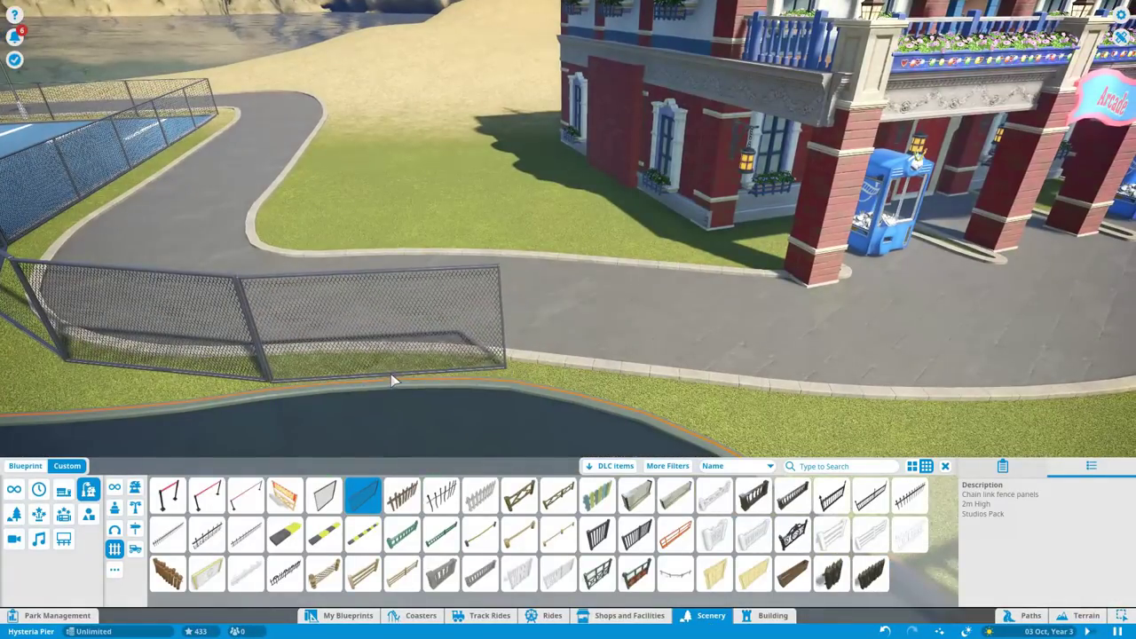
{"action": "key", "text": "e"}
{"action": "key", "text": "Escape"}
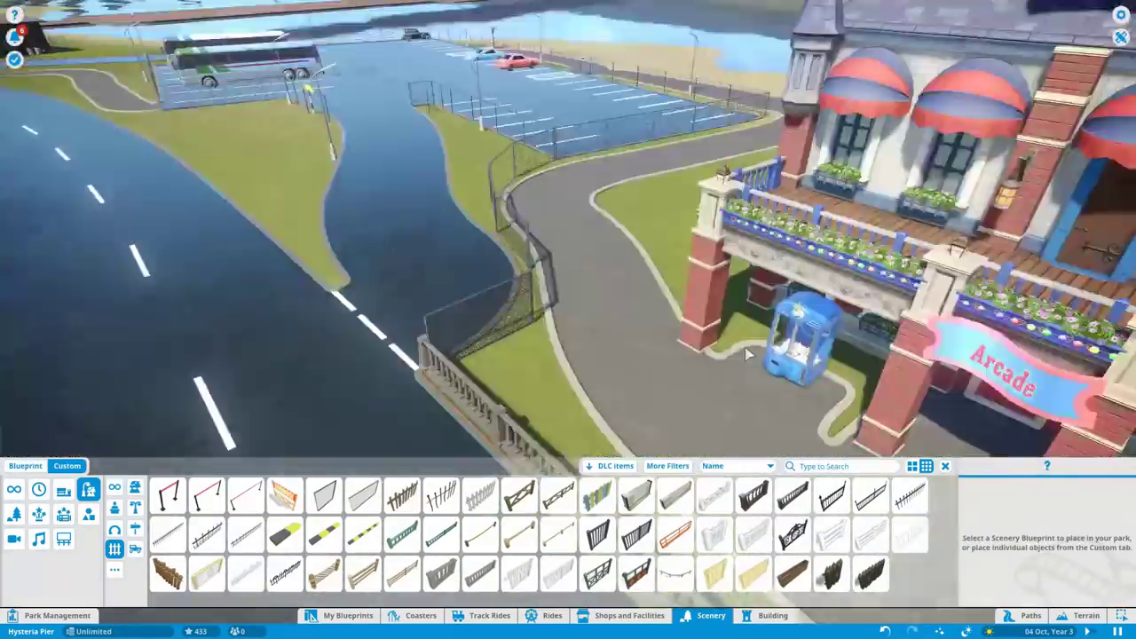
Step: Place small round plant beds with palm trees on the grass verges along the Arcade pavement and beside the car park
{"action": "key", "text": "e"}
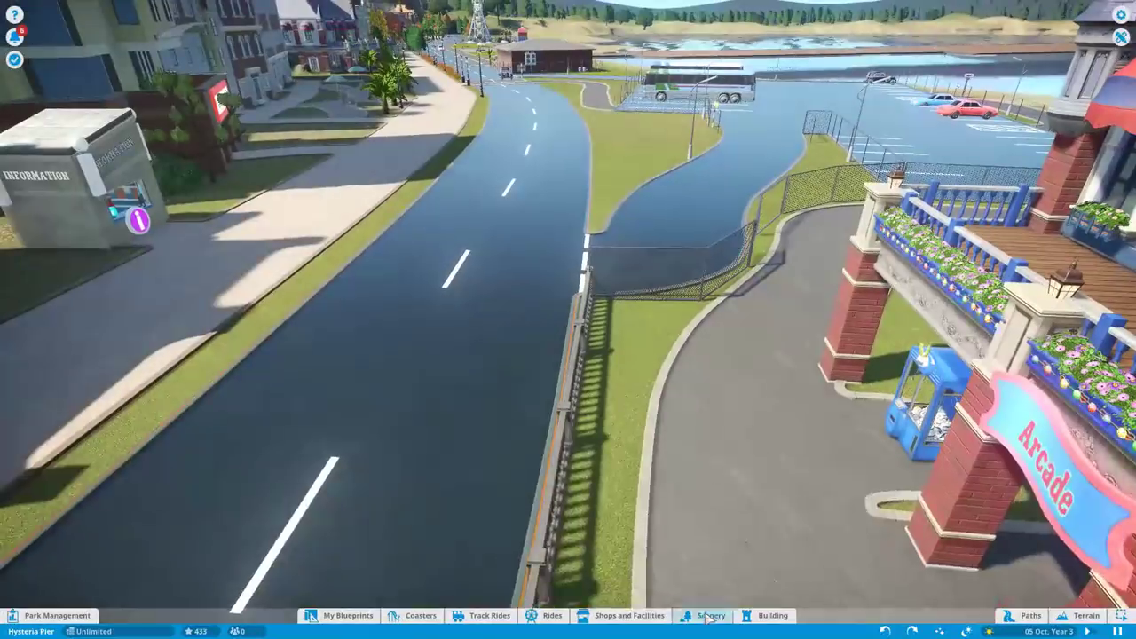
{"action": "left_click", "coordinate": [710, 615]}
{"action": "scroll", "coordinate": [674, 545], "scroll_direction": "down", "scroll_amount": 2}
{"action": "left_click", "coordinate": [597, 561]}
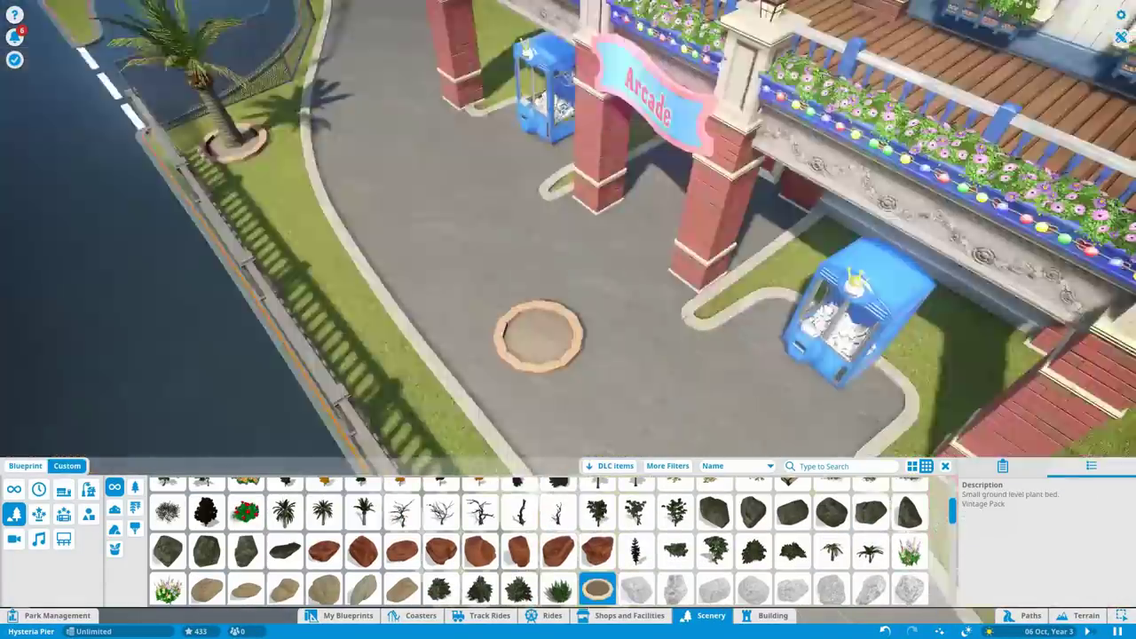
{"action": "key", "text": "Escape"}
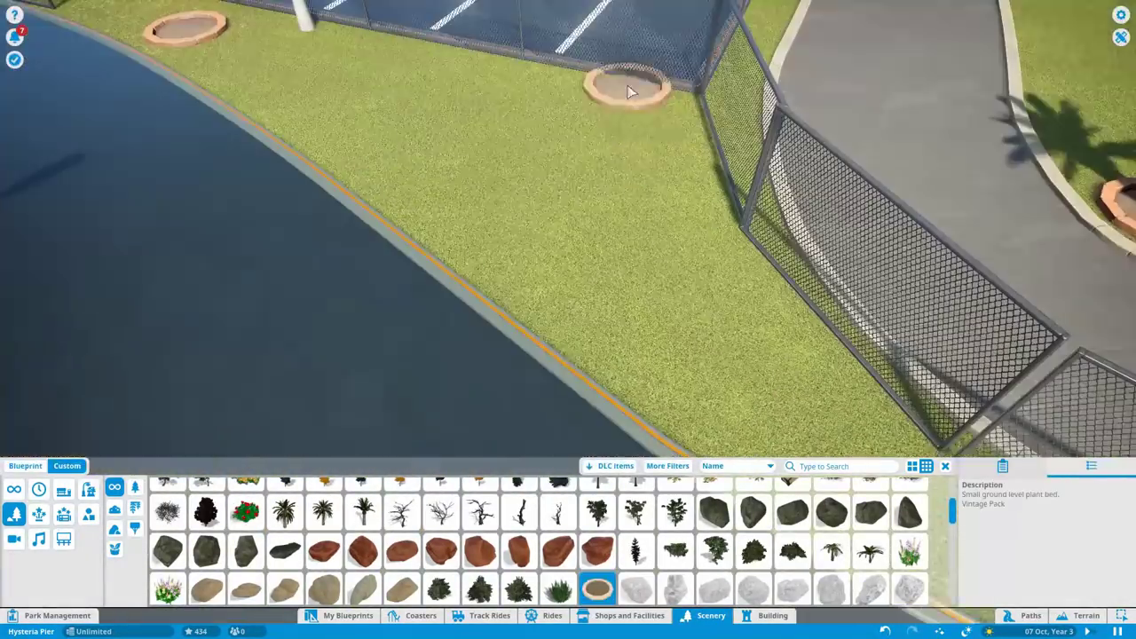
{"action": "key", "text": "Escape"}
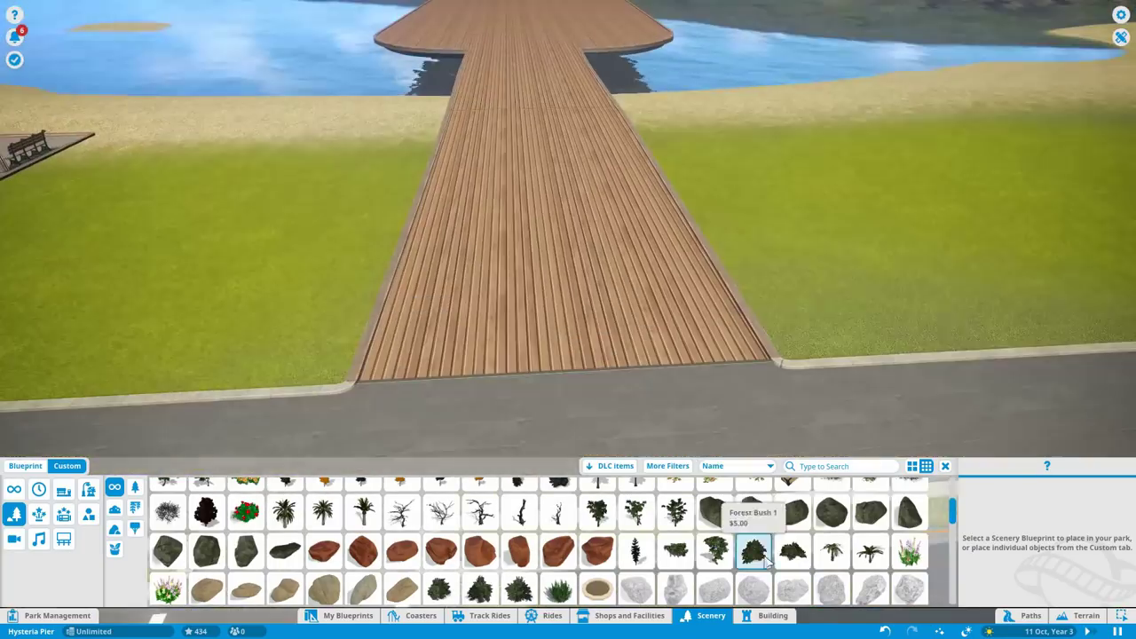
Step: Search the building pieces for "woo" and place a Painted Wood Plank Wall 2m on each side of the pier boardwalk's road end, aligned with the boardwalk
{"action": "left_click", "coordinate": [772, 615]}
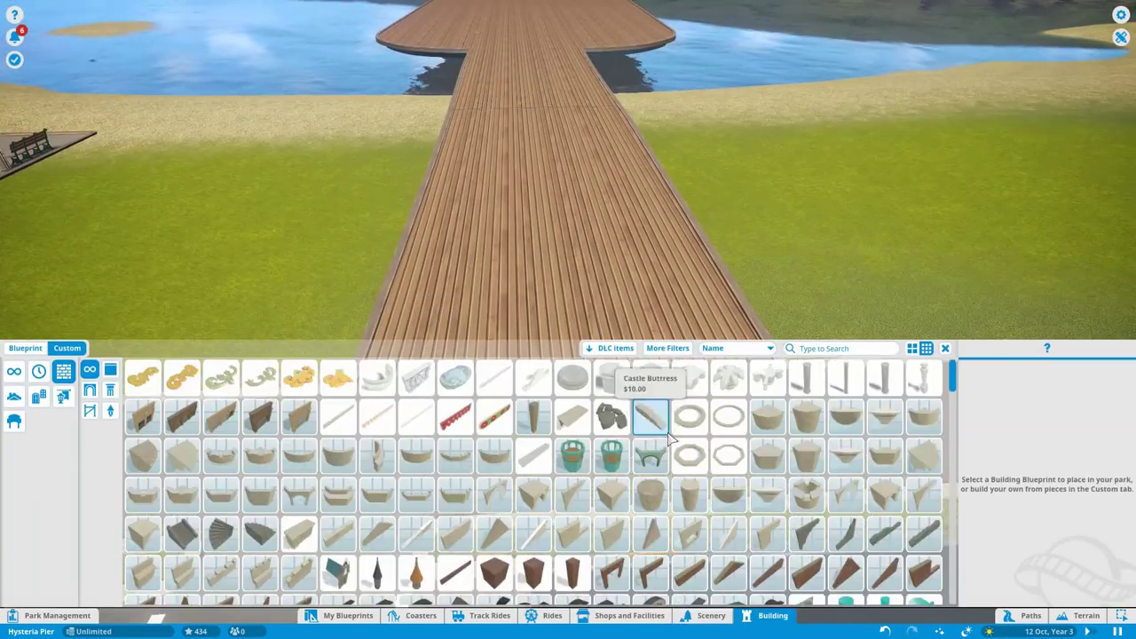
{"action": "left_click", "coordinate": [807, 348]}
{"action": "type", "text": "woo"}
{"action": "scroll", "coordinate": [581, 477], "scroll_direction": "down", "scroll_amount": 3}
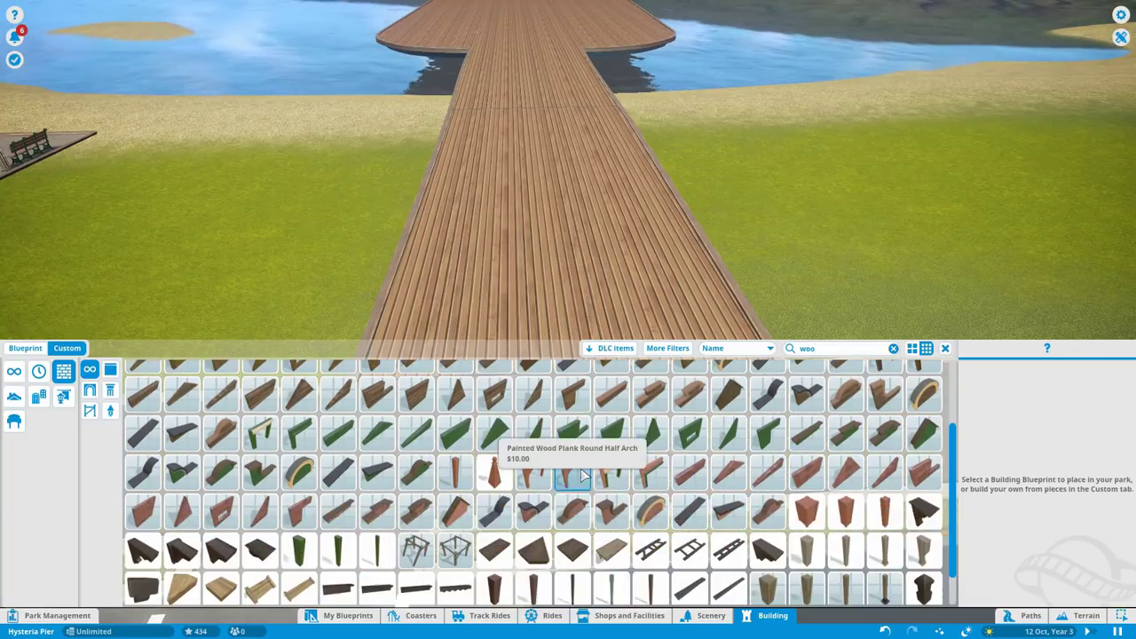
{"action": "left_click", "coordinate": [796, 478]}
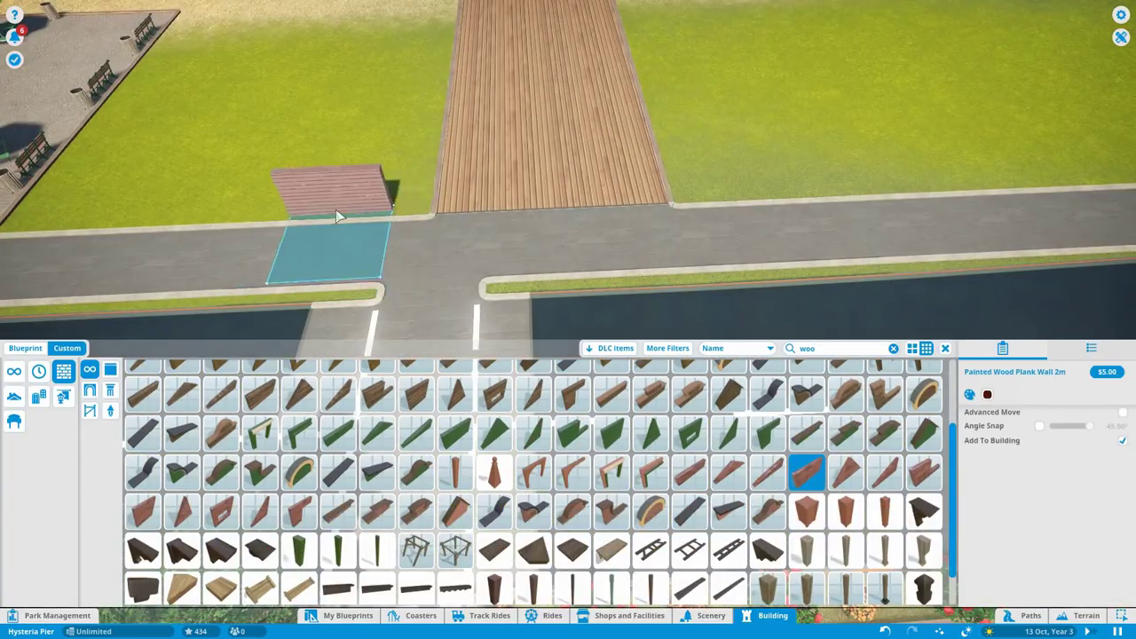
{"action": "left_click", "coordinate": [756, 200]}
{"action": "left_click", "coordinate": [596, 255]}
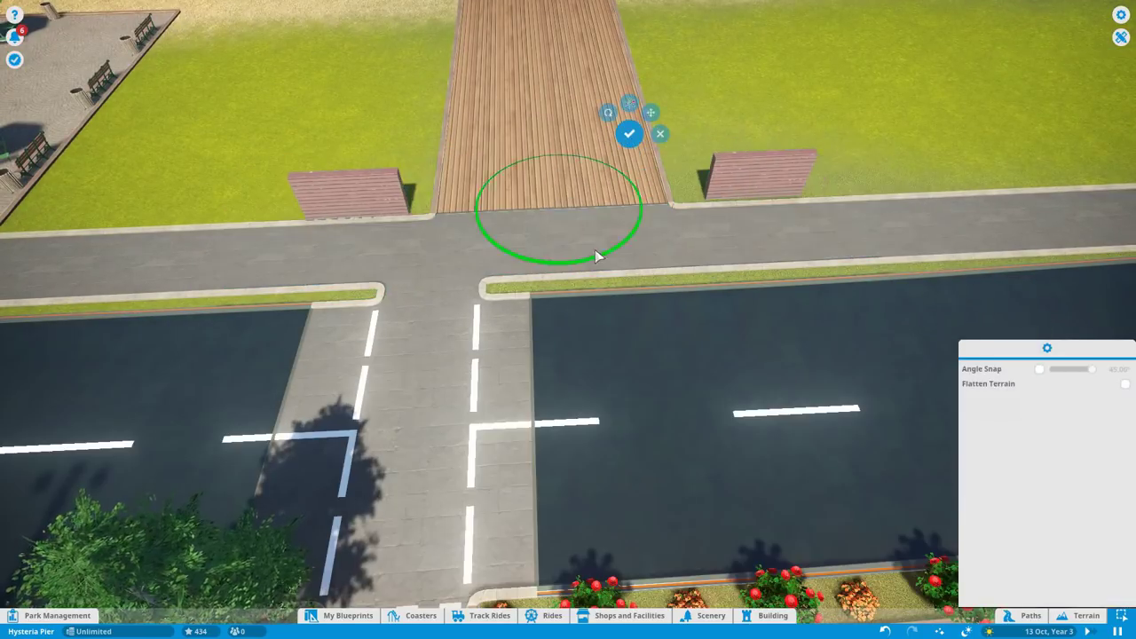
{"action": "left_click", "coordinate": [621, 151]}
{"action": "left_click", "coordinate": [731, 188]}
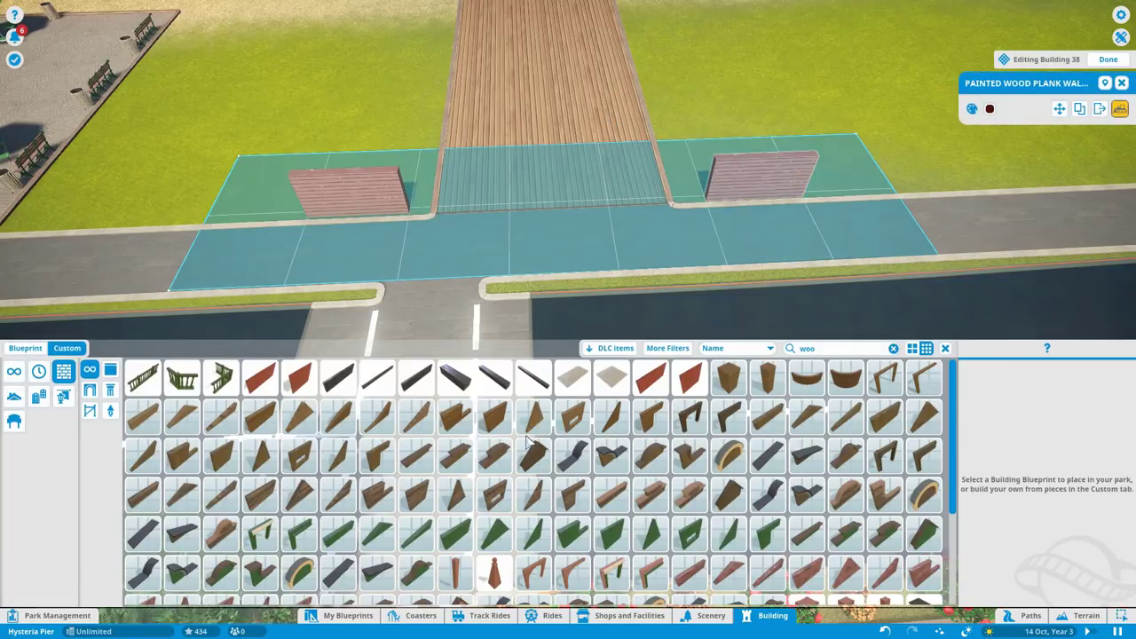
Step: Build a row of three arches across the boardwalk from Painted Wood Plank arch pieces, set back behind the two plank walls
{"action": "scroll", "coordinate": [524, 441], "scroll_direction": "down", "scroll_amount": 3}
{"action": "right_click", "coordinate": [704, 190]}
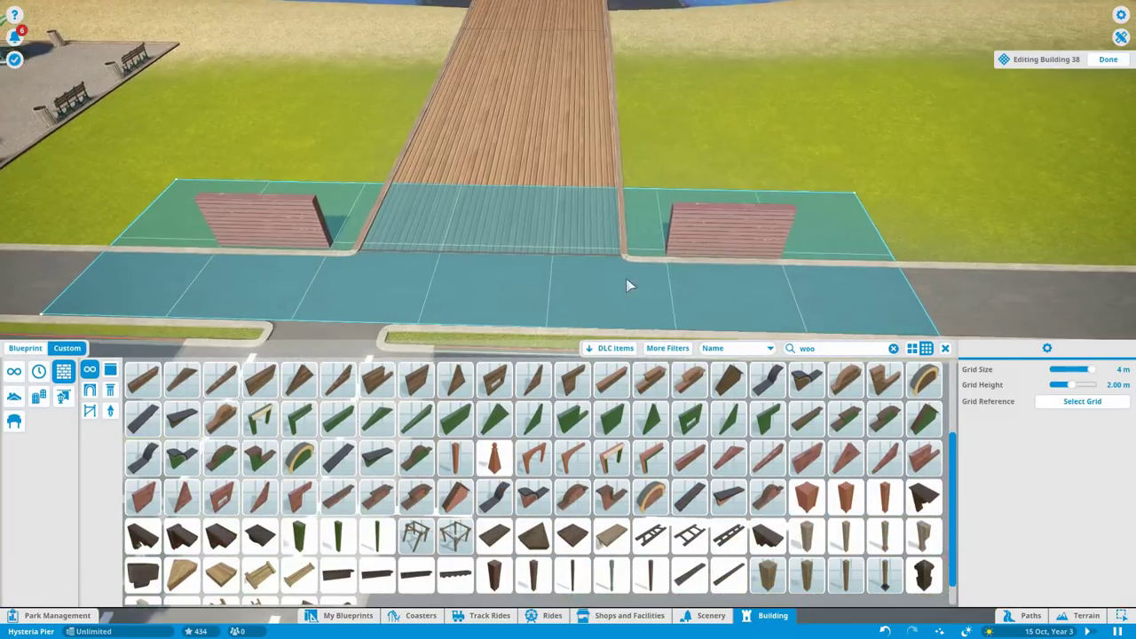
{"action": "scroll", "coordinate": [664, 293], "scroll_direction": "down", "scroll_amount": 3}
{"action": "left_click", "coordinate": [572, 457]}
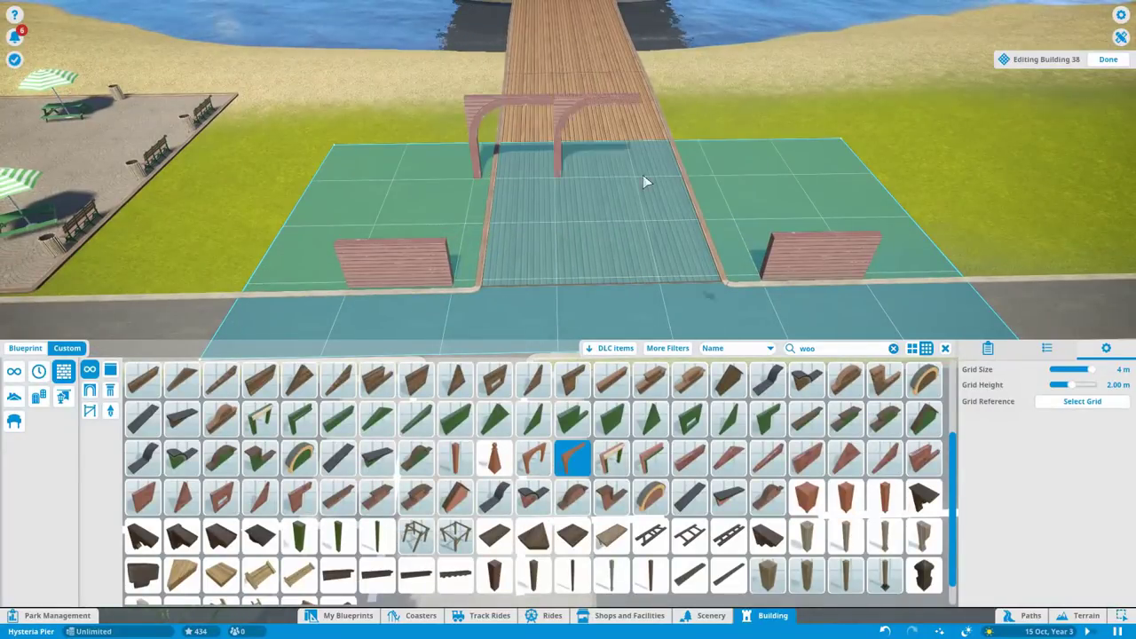
{"action": "left_click", "coordinate": [532, 457]}
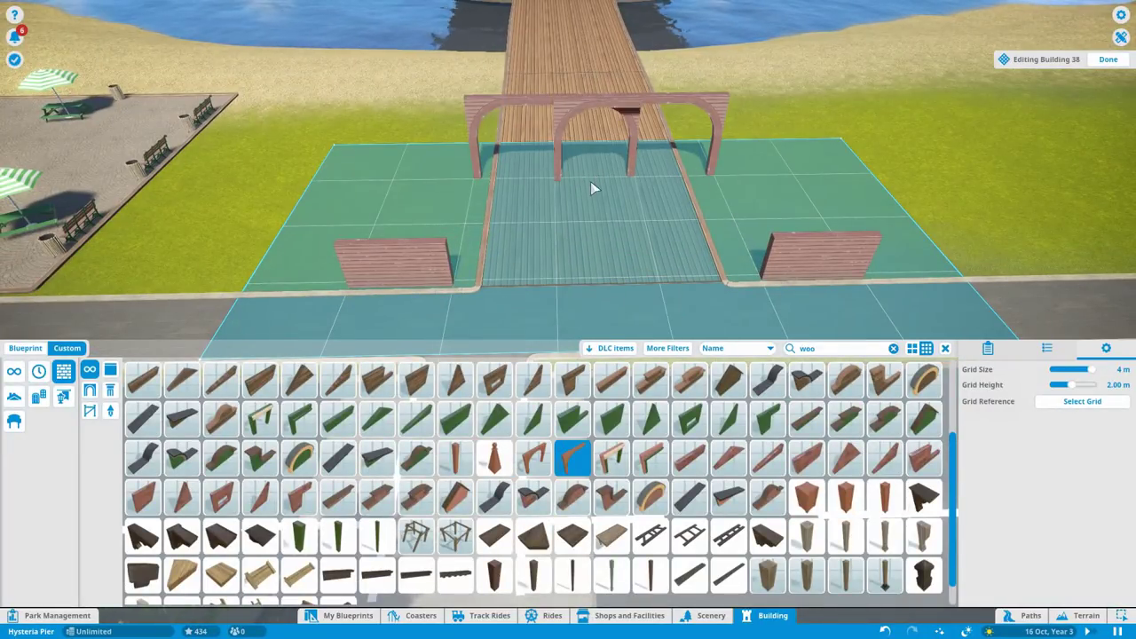
{"action": "left_click", "coordinate": [532, 457]}
{"action": "scroll", "coordinate": [770, 175], "scroll_direction": "down", "scroll_amount": 3}
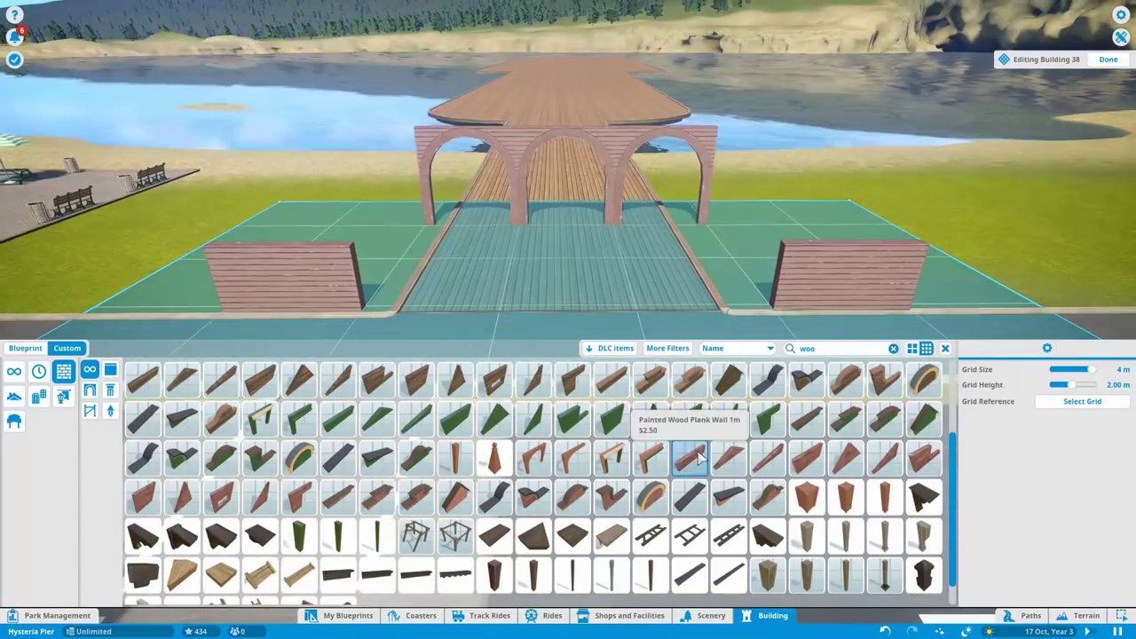
Step: Filter the building pieces to the Vintage pack and stand a Vintage Column 4m Wide on each side of the boardwalk entrance, removing the plain plank posts
{"action": "scroll", "coordinate": [699, 459], "scroll_direction": "down", "scroll_amount": 1}
{"action": "left_click", "coordinate": [892, 348]}
{"action": "left_click", "coordinate": [667, 347]}
{"action": "left_click", "coordinate": [794, 188]}
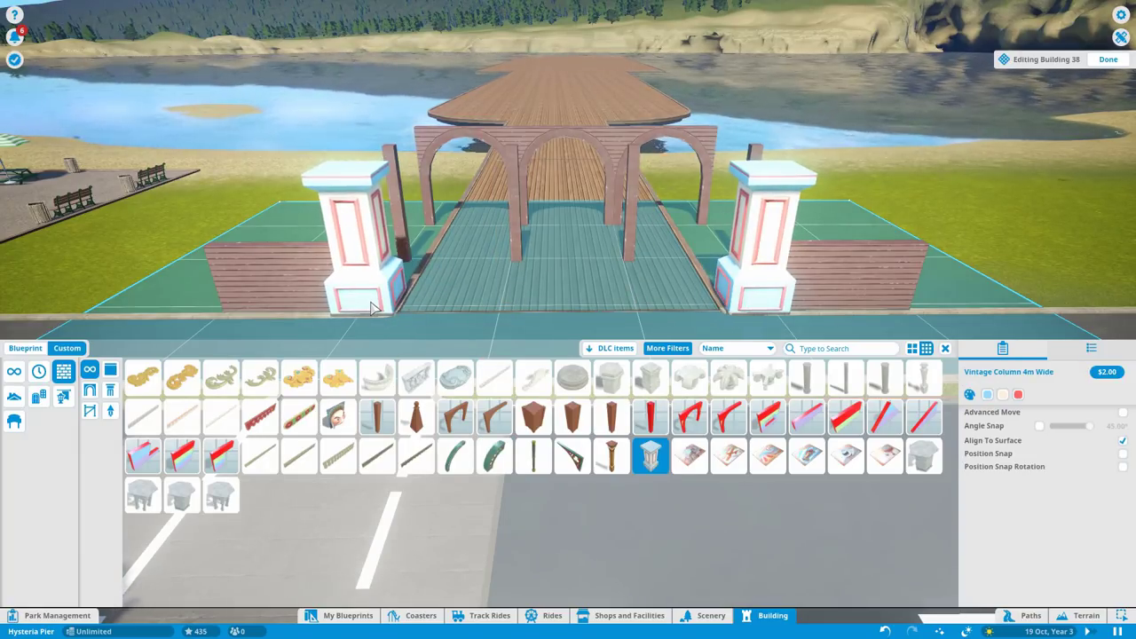
{"action": "key", "text": "Escape"}
{"action": "left_click", "coordinate": [524, 219]}
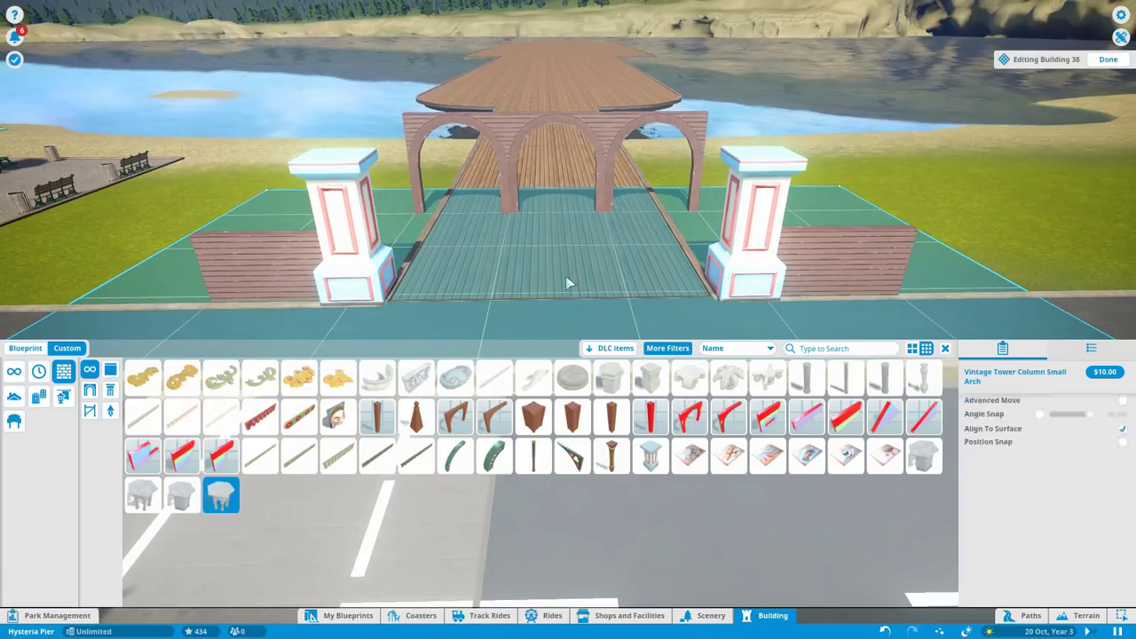
Step: Place a Vintage Tower Column Small Arch at each end of the arch row and top both with Vintage Domed Spire Roof 1 Large
{"action": "scroll", "coordinate": [530, 268], "scroll_direction": "down", "scroll_amount": 5}
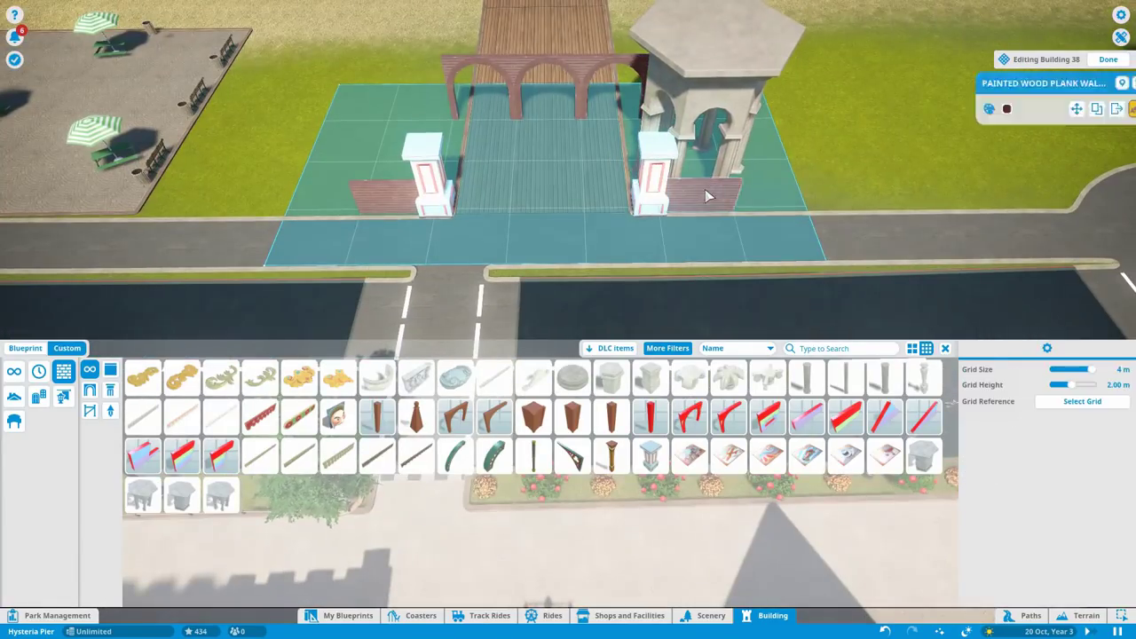
{"action": "left_click", "coordinate": [13, 371]}
{"action": "left_click", "coordinate": [919, 417]}
{"action": "key", "text": "Page_Down"}
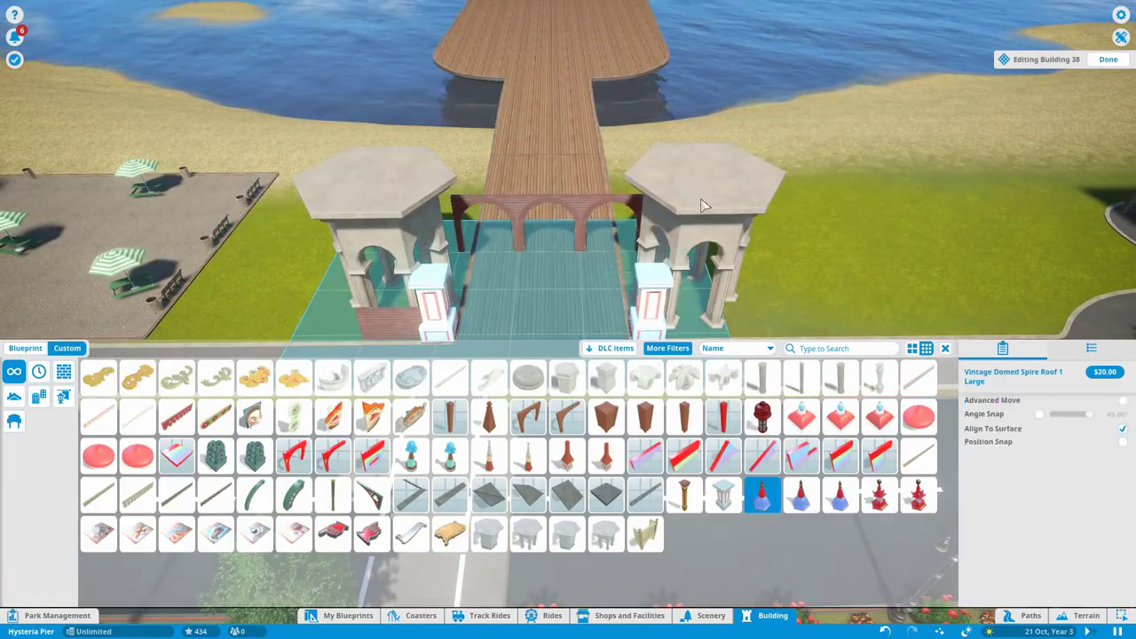
{"action": "left_click", "coordinate": [450, 184]}
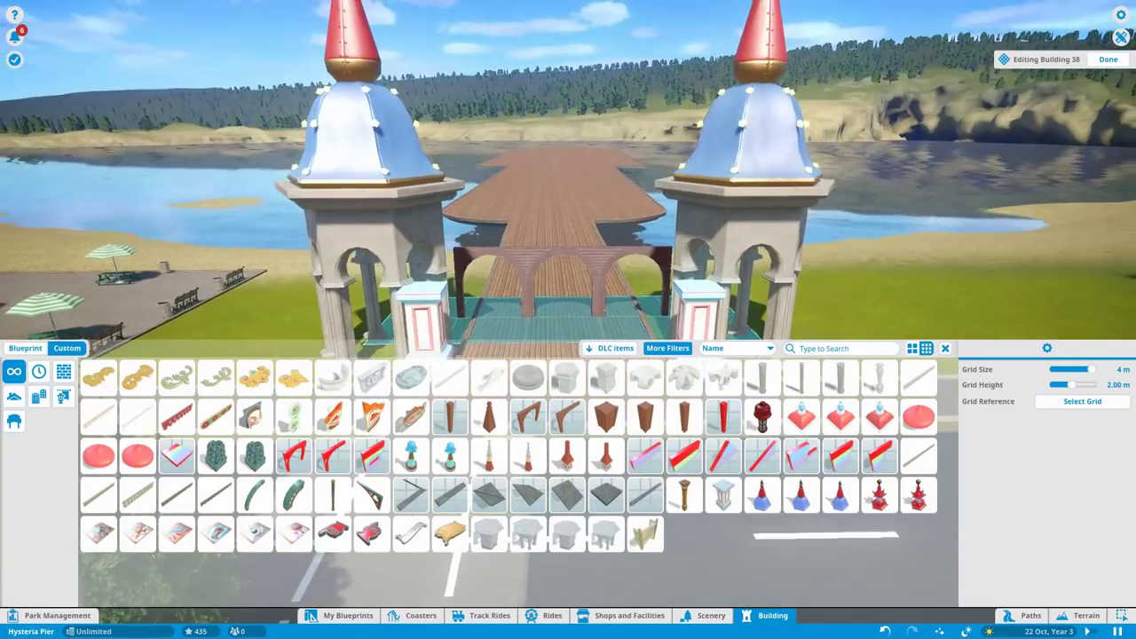
Step: Remove the plank walls and adjust the domed towers and wide vintage columns so they flank the boardwalk and its arches evenly
{"action": "left_click", "coordinate": [710, 271]}
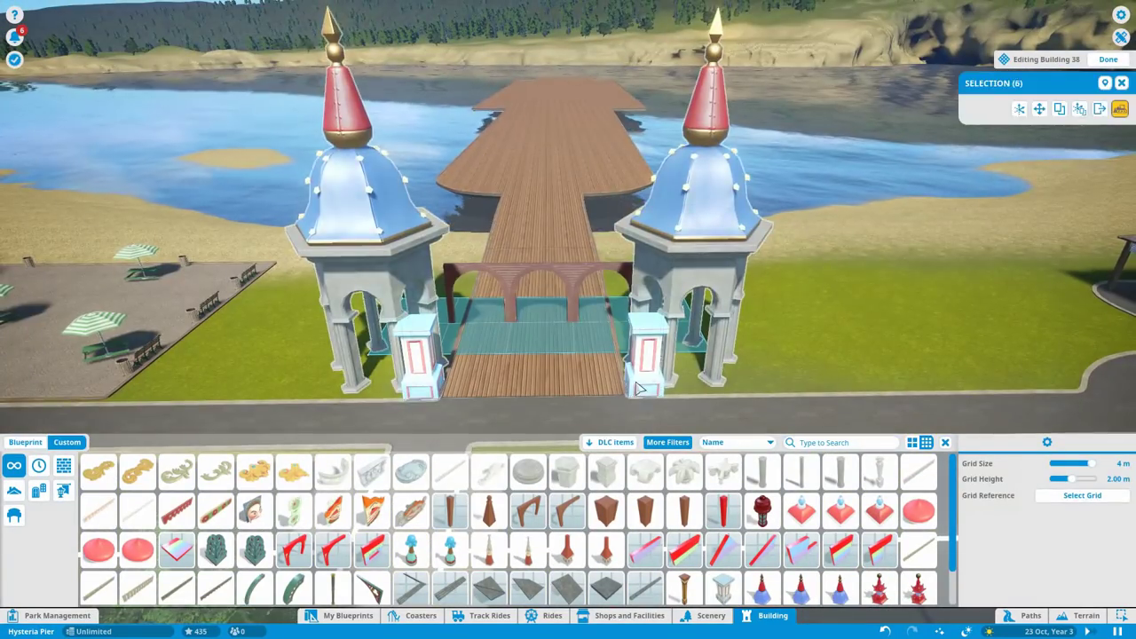
{"action": "key", "text": "d"}
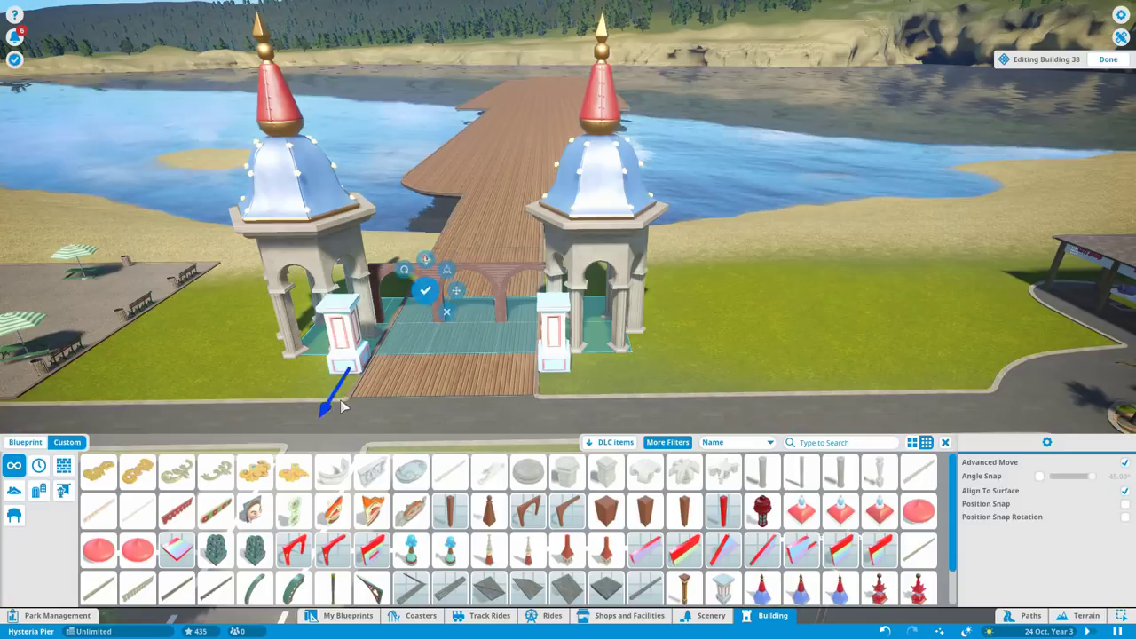
{"action": "left_click", "coordinate": [406, 377]}
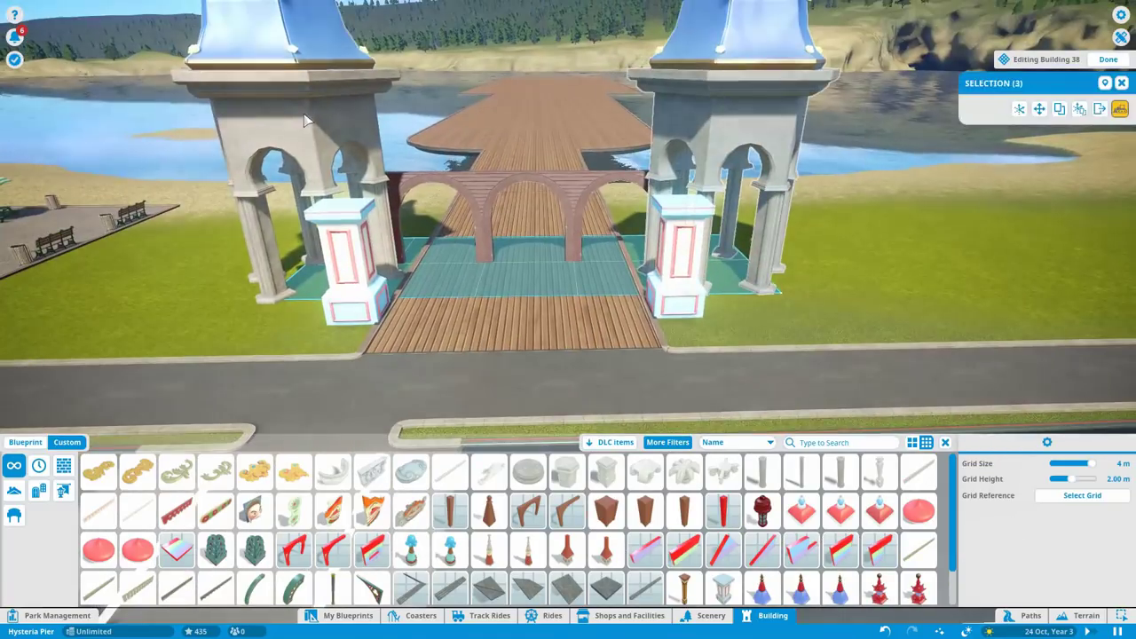
{"action": "key", "text": "q"}
{"action": "key", "text": "e"}
{"action": "key", "text": "Escape"}
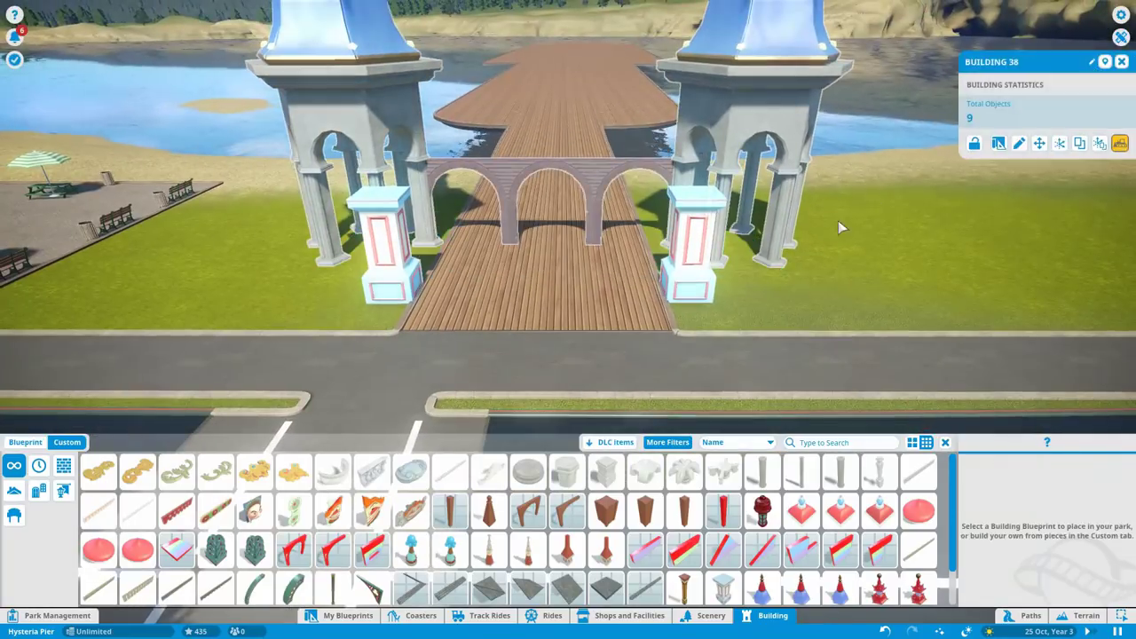
{"action": "key", "text": "Escape"}
{"action": "key", "text": "Escape"}
Step: Line up the wide vintage columns beside the boardwalk and cap both with Vintage Domed Spire Roof 2 Small
{"action": "left_click", "coordinate": [693, 273]}
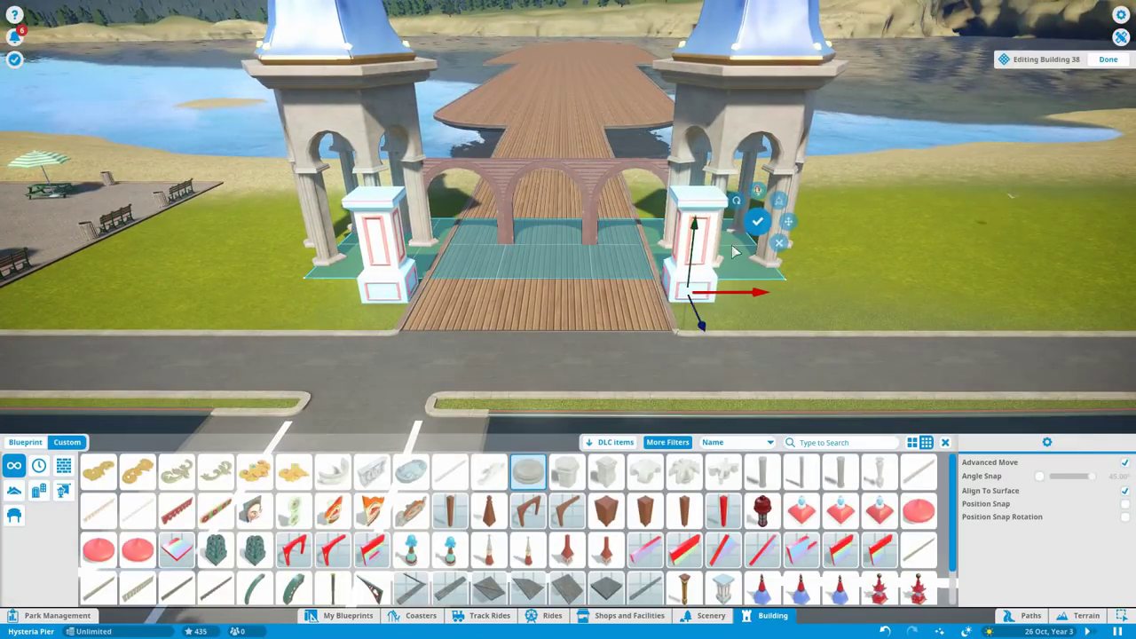
{"action": "scroll", "coordinate": [448, 197], "scroll_direction": "up", "scroll_amount": 5}
{"action": "key", "text": "e"}
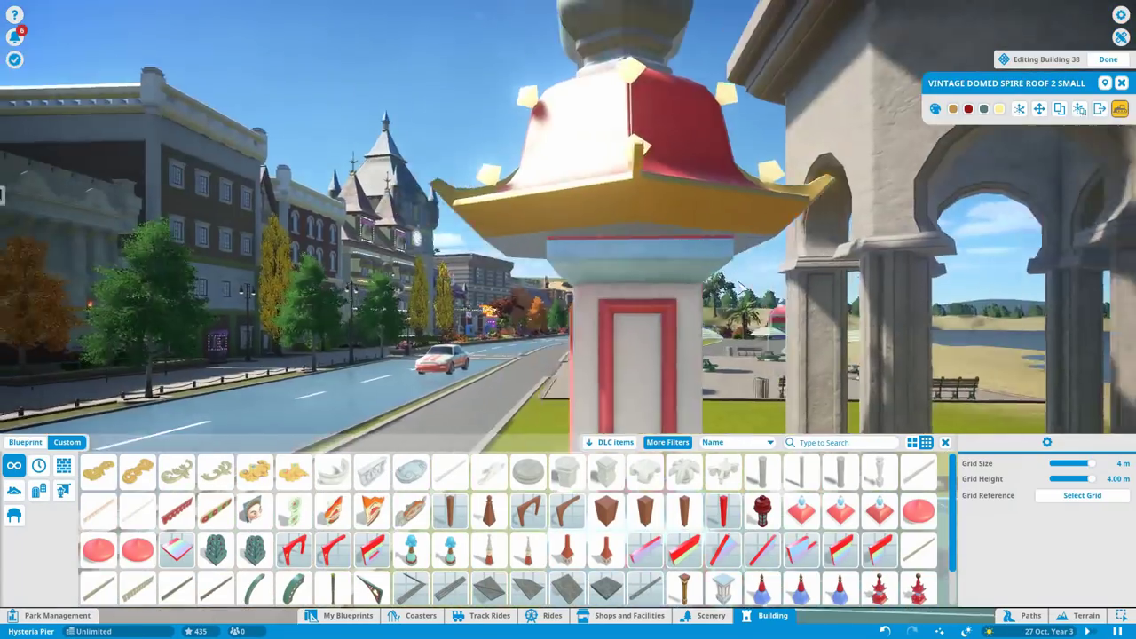
{"action": "scroll", "coordinate": [739, 287], "scroll_direction": "down", "scroll_amount": 5}
{"action": "key", "text": "e"}
{"action": "scroll", "coordinate": [569, 257], "scroll_direction": "up", "scroll_amount": 3}
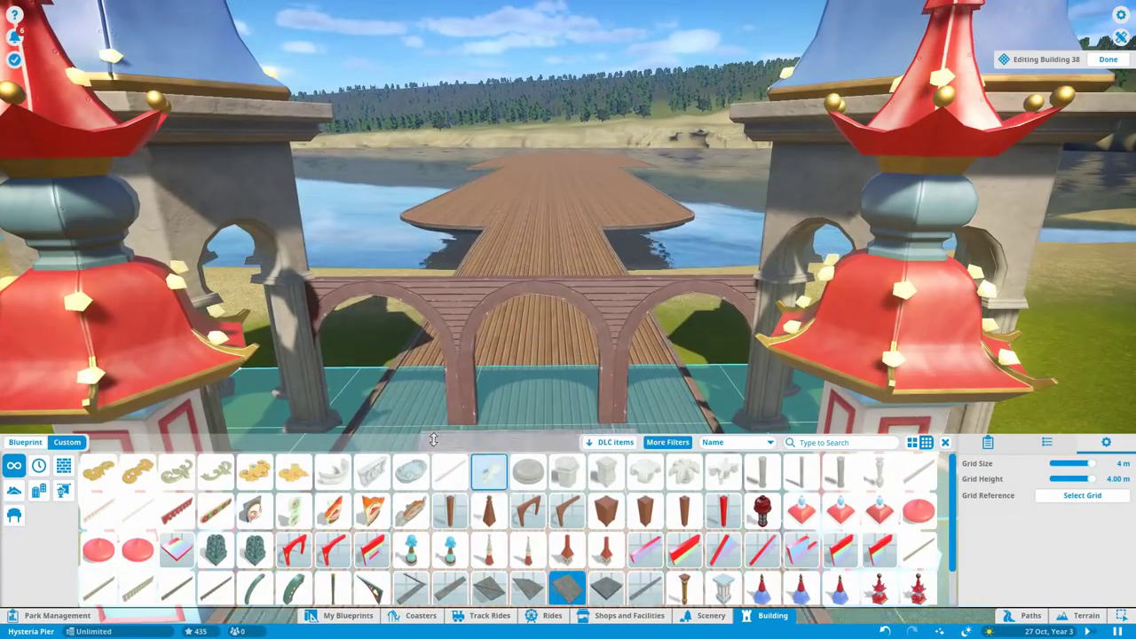
Step: Try to cover the arch row between the two towers with sloping grey slate roof pieces
{"action": "scroll", "coordinate": [550, 550], "scroll_direction": "down", "scroll_amount": 1}
{"action": "left_click", "coordinate": [567, 561]}
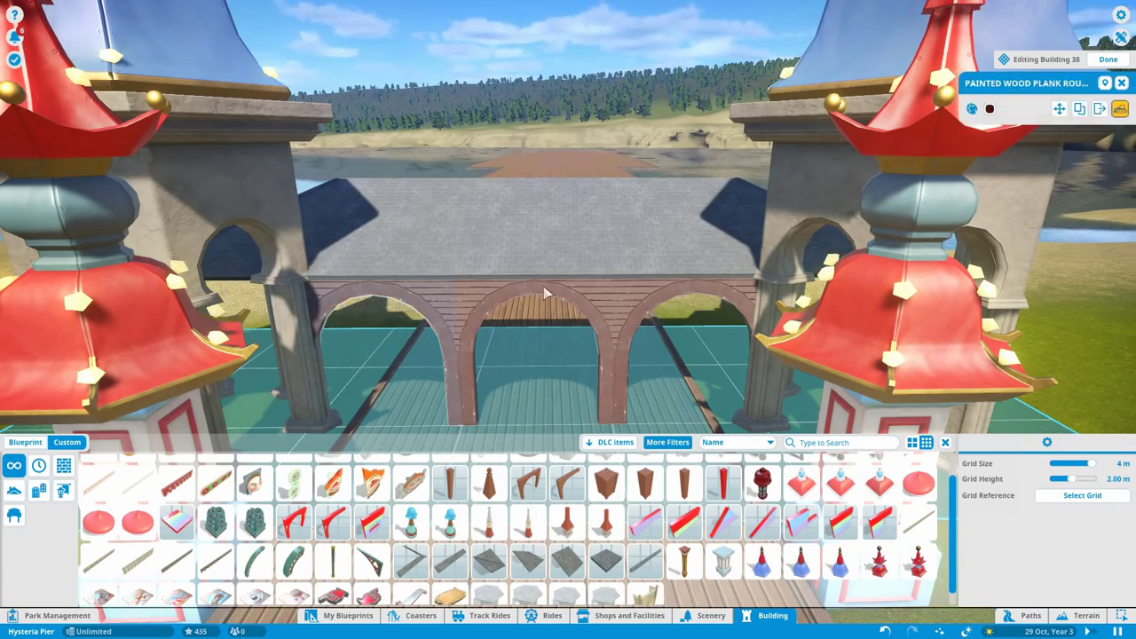
{"action": "key", "text": "w"}
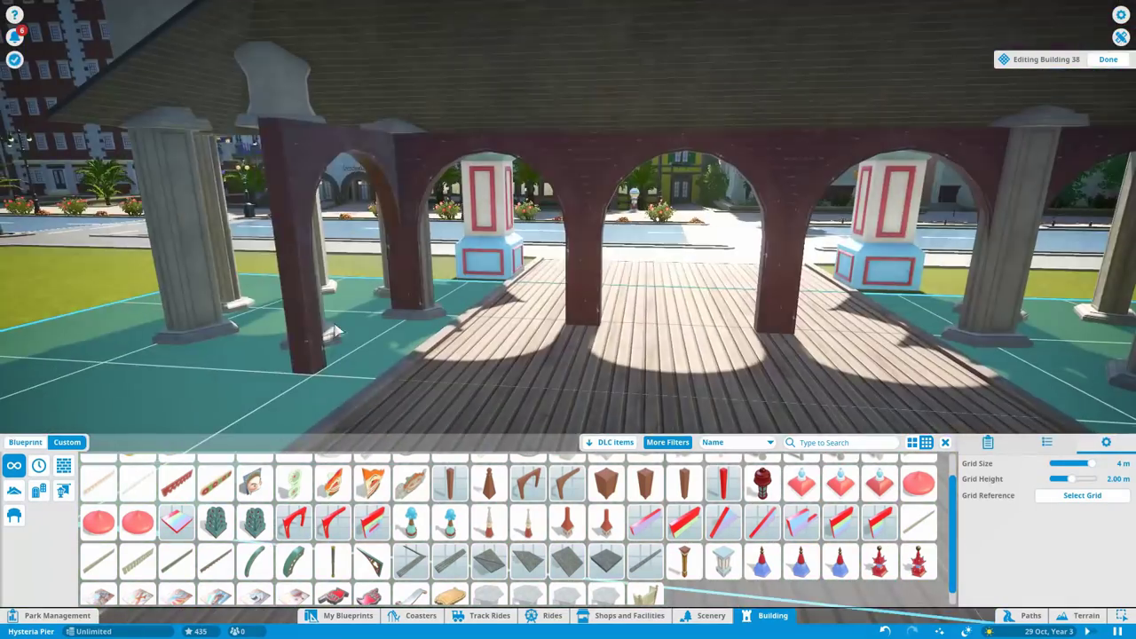
{"action": "scroll", "coordinate": [657, 182], "scroll_direction": "down", "scroll_amount": 5}
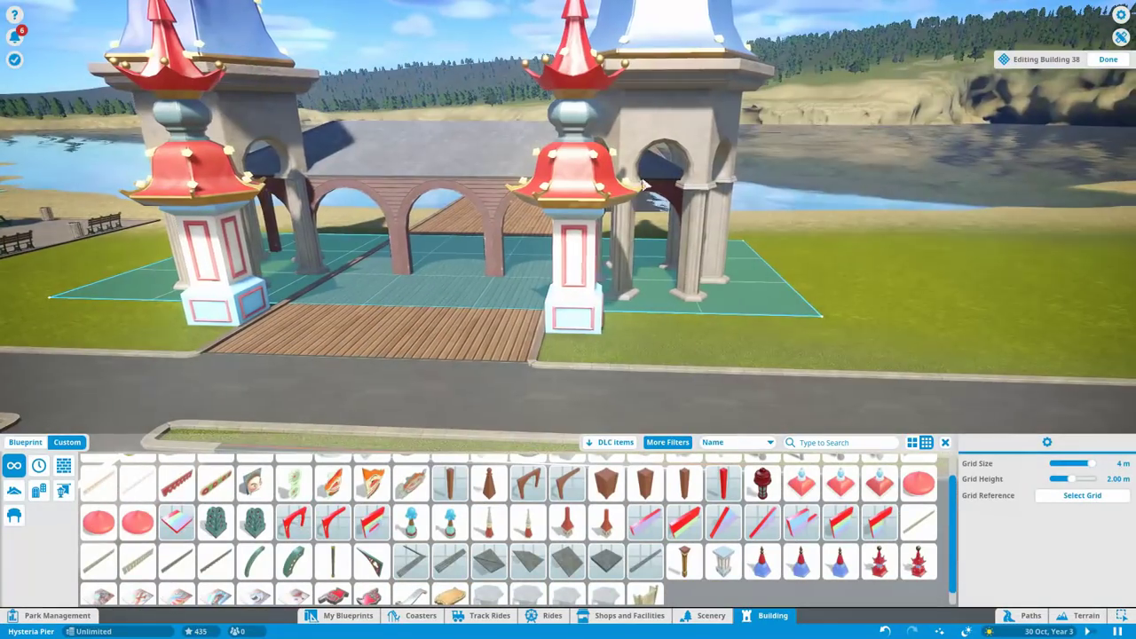
Step: Rebuild the slate roof over the arch row, with sloping corner pieces running down towards both domed towers
{"action": "scroll", "coordinate": [457, 219], "scroll_direction": "up", "scroll_amount": 5}
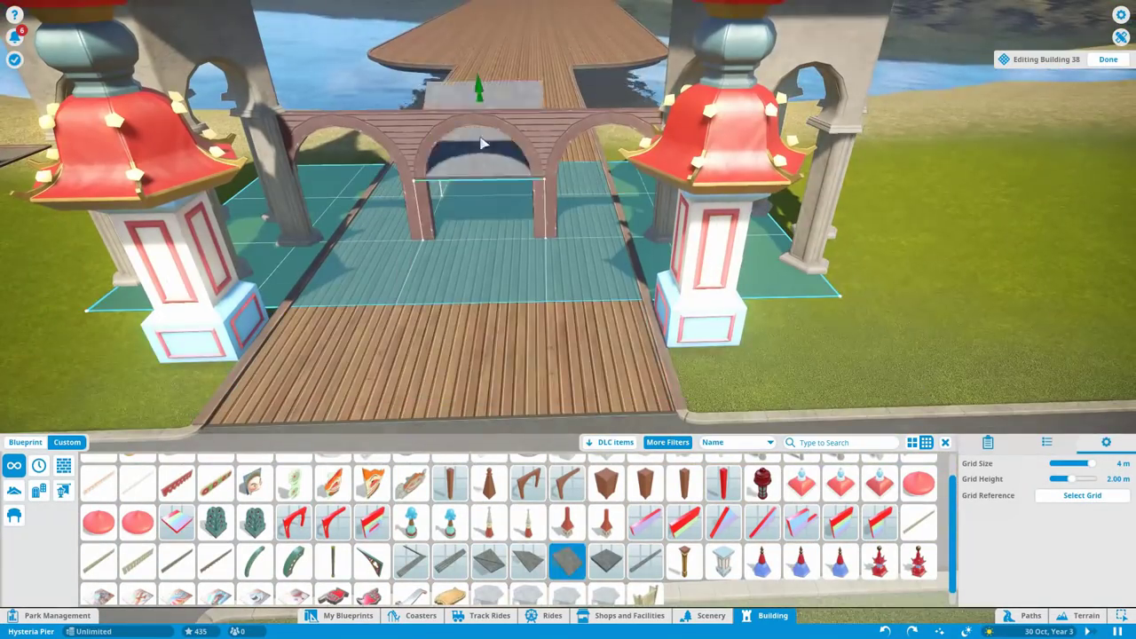
{"action": "right_click", "coordinate": [396, 118]}
{"action": "scroll", "coordinate": [515, 317], "scroll_direction": "up", "scroll_amount": 5}
{"action": "scroll", "coordinate": [532, 177], "scroll_direction": "down", "scroll_amount": 5}
{"action": "scroll", "coordinate": [627, 308], "scroll_direction": "up", "scroll_amount": 5}
{"action": "scroll", "coordinate": [627, 308], "scroll_direction": "down", "scroll_amount": 5}
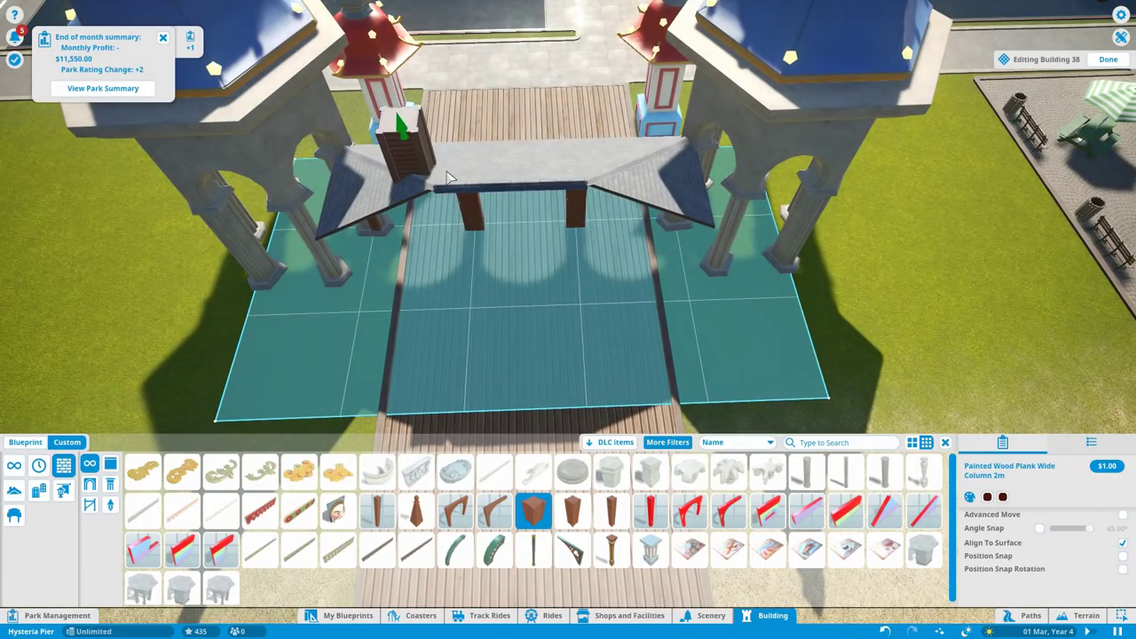
Step: Stand three evenly spaced red-and-yellow vintage columns along the ridge of the slate roof in place of the wide plank column
{"action": "scroll", "coordinate": [438, 187], "scroll_direction": "up", "scroll_amount": 5}
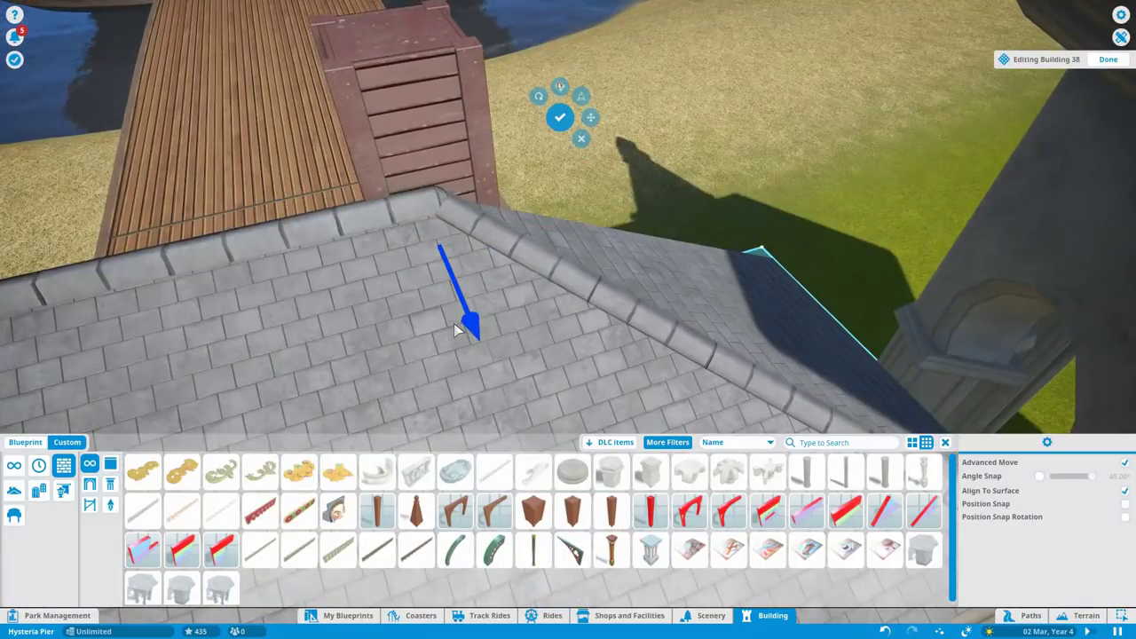
{"action": "key", "text": "q"}
{"action": "left_click", "coordinate": [610, 550]}
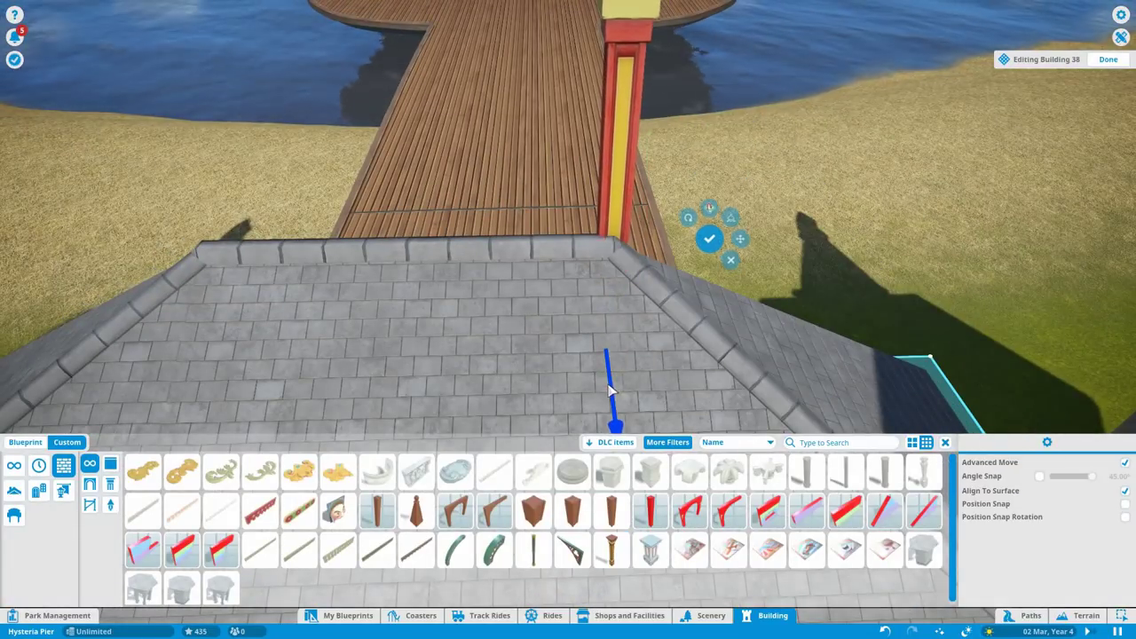
{"action": "right_click", "coordinate": [370, 344]}
{"action": "key", "text": "q"}
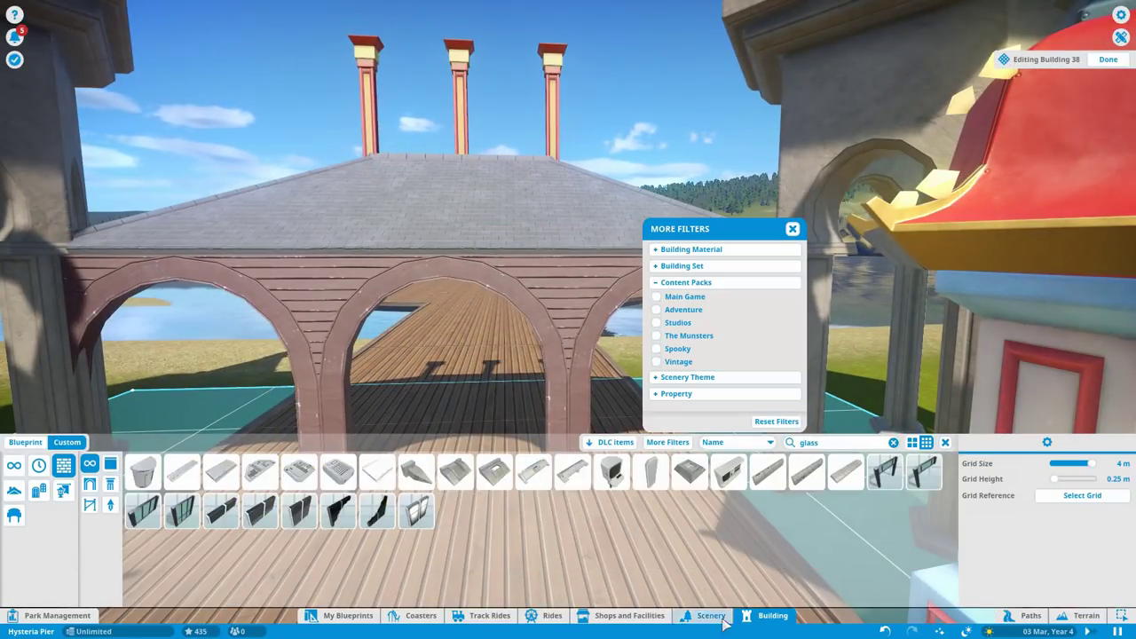
Step: Fit glass panels between the red-and-yellow columns and repeat the columns and panels to form a rectangular enclosure behind the roof ridge
{"action": "left_click", "coordinate": [711, 615]}
{"action": "left_click", "coordinate": [772, 615]}
{"action": "left_click", "coordinate": [645, 509]}
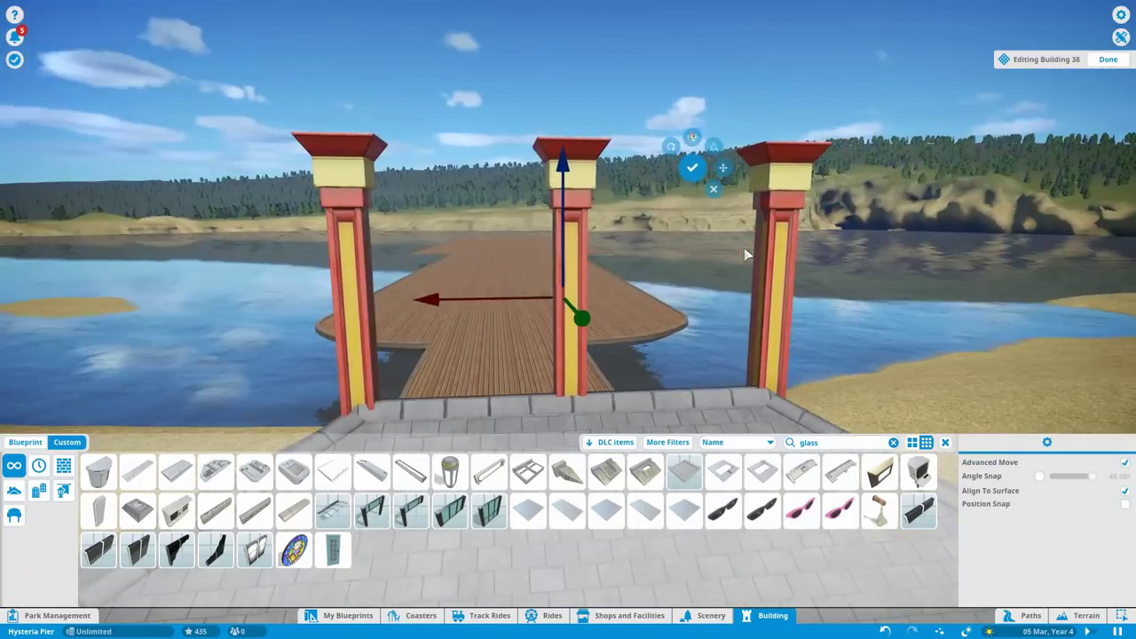
{"action": "left_click", "coordinate": [972, 108]}
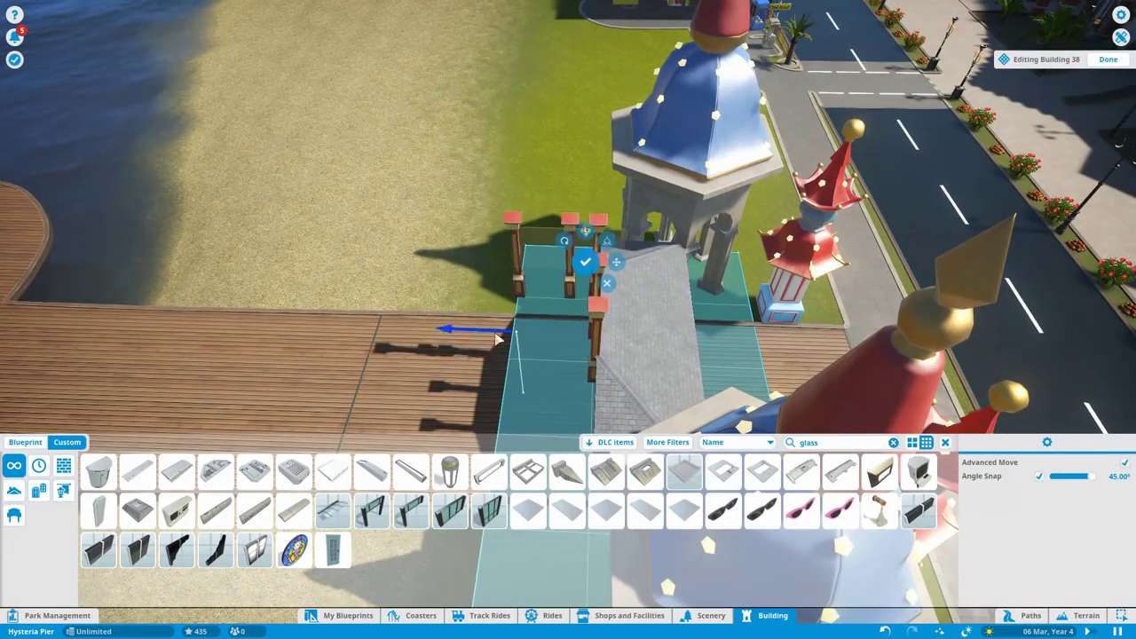
{"action": "key", "text": "z"}
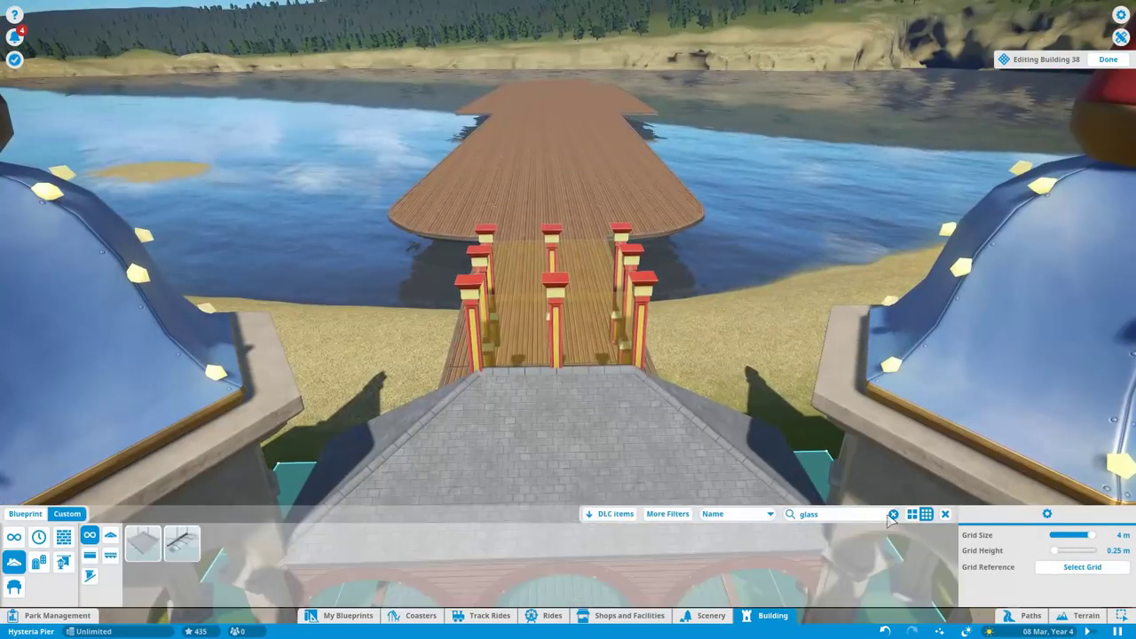
Step: Cover the red-and-yellow column enclosure behind the ridge with a pitched roof of sloping grey slate corner pieces
{"action": "left_click", "coordinate": [893, 515]}
{"action": "left_click", "coordinate": [885, 543]}
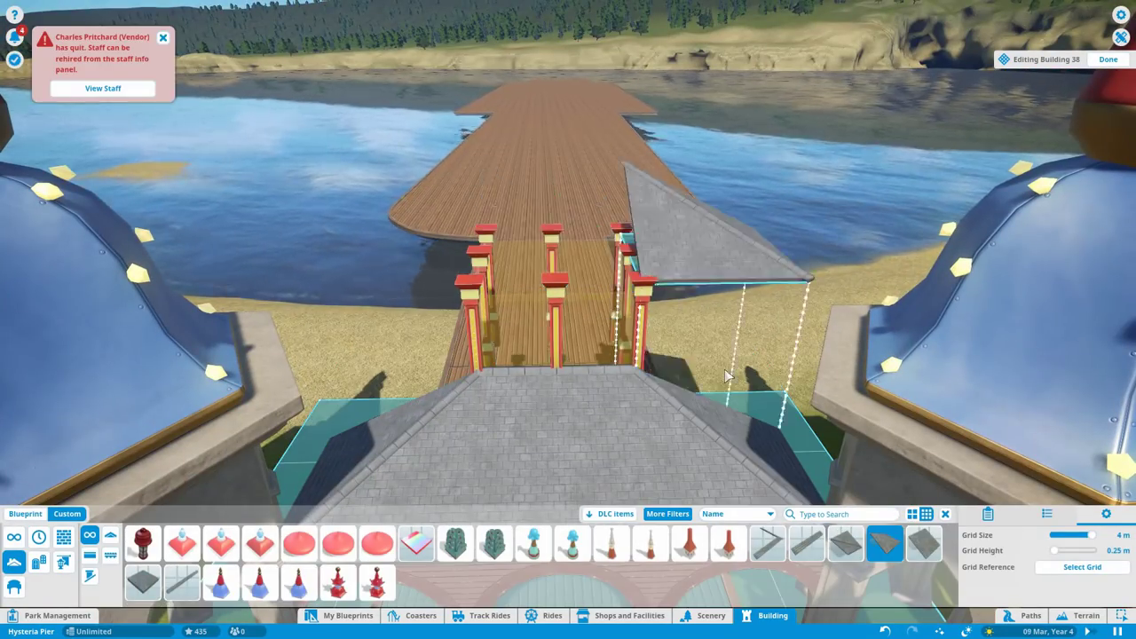
{"action": "left_click", "coordinate": [1054, 535]}
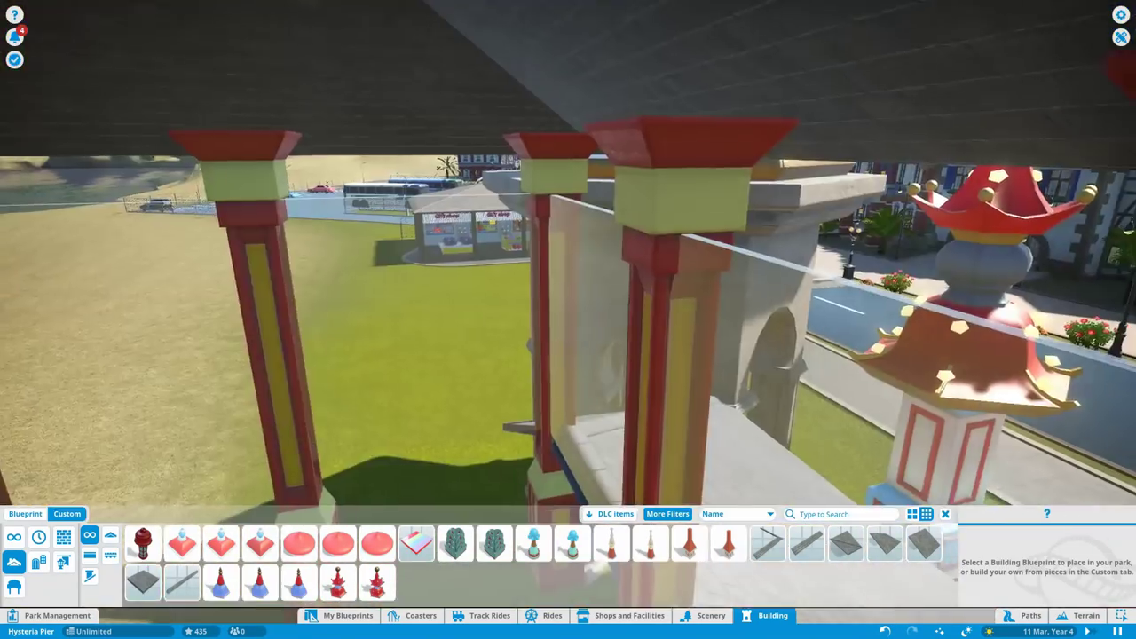
Step: Try to line the top edges of the glass panels beneath the new roof with slate ridge pieces
{"action": "left_click", "coordinate": [142, 581]}
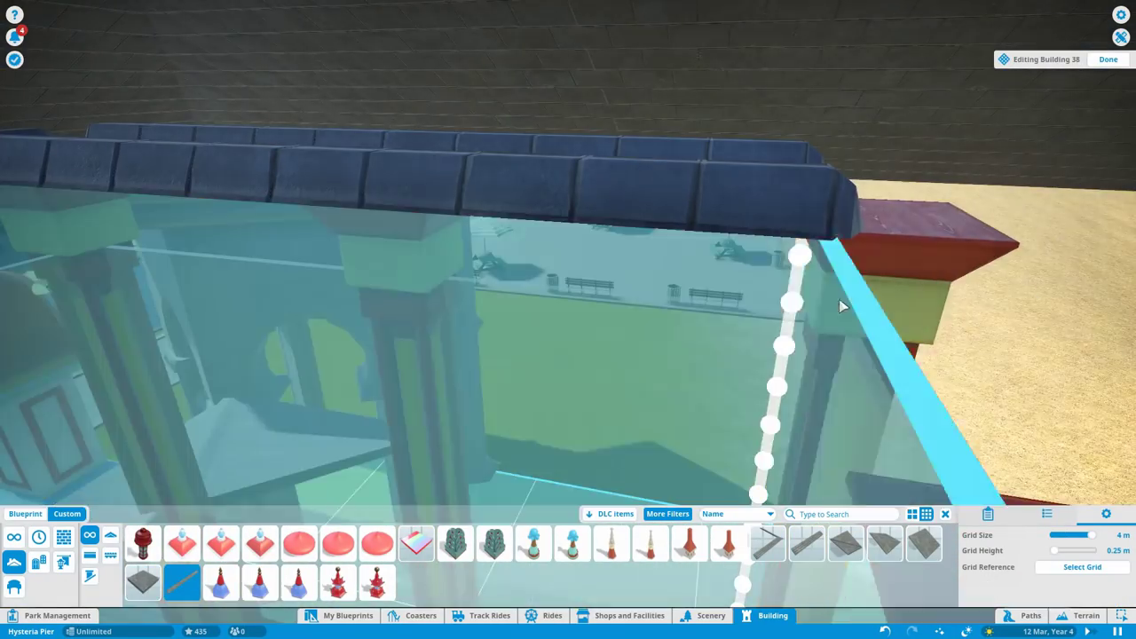
{"action": "right_click", "coordinate": [976, 315]}
{"action": "key", "text": "w"}
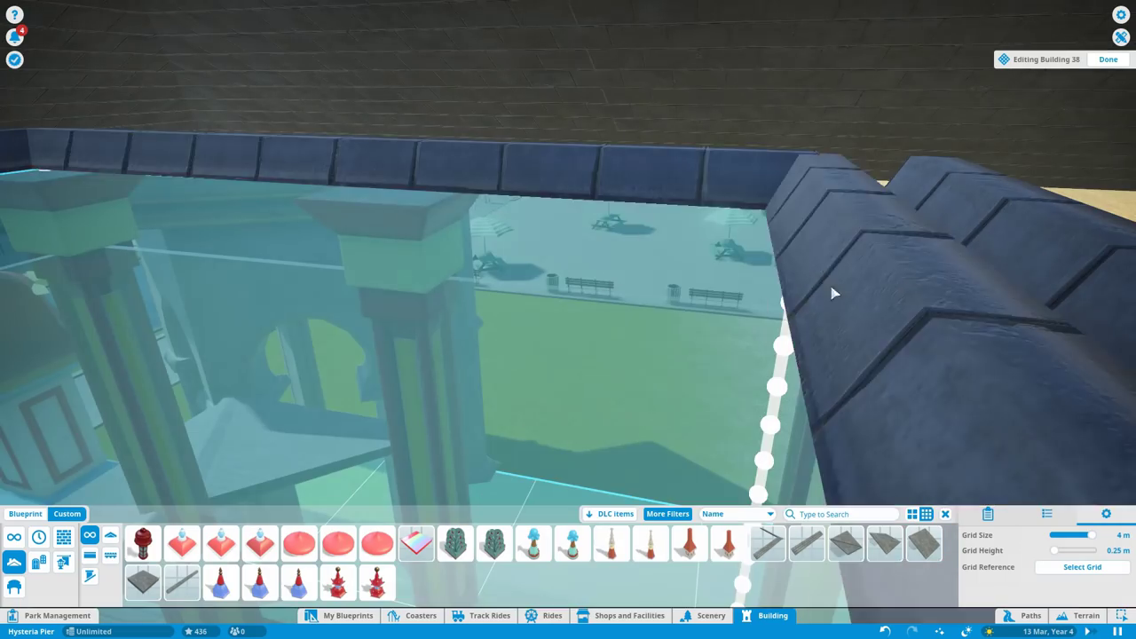
{"action": "scroll", "coordinate": [598, 189], "scroll_direction": "down", "scroll_amount": 5}
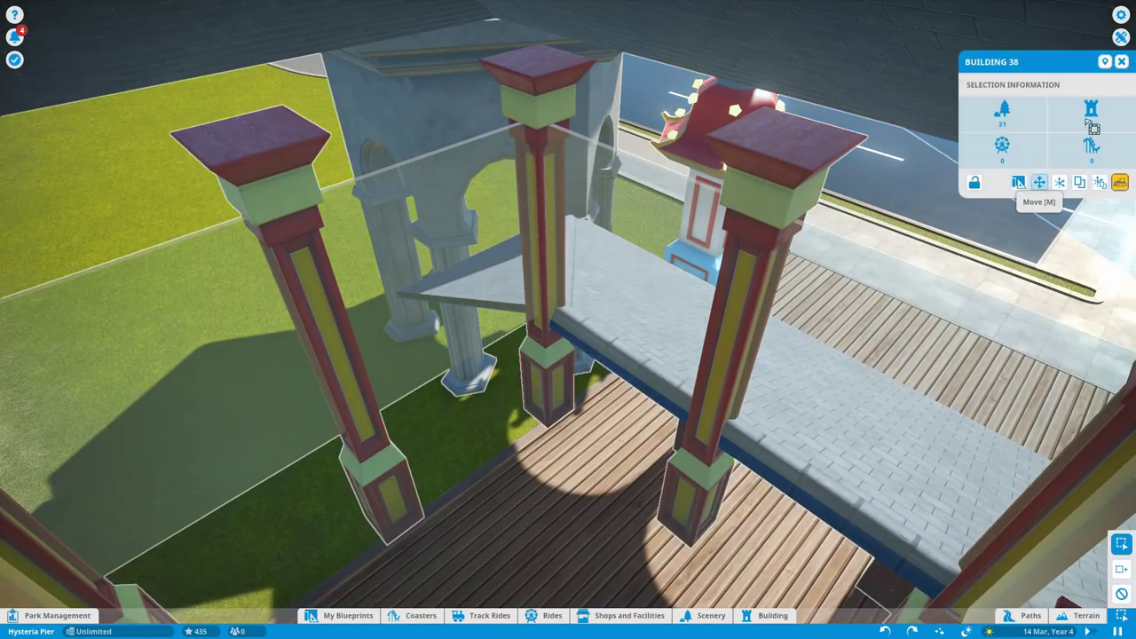
Step: Select the glass panels of the column enclosure and raise them towards the underside of the slate roof
{"action": "left_click", "coordinate": [778, 236]}
{"action": "scroll", "coordinate": [477, 219], "scroll_direction": "up", "scroll_amount": 5}
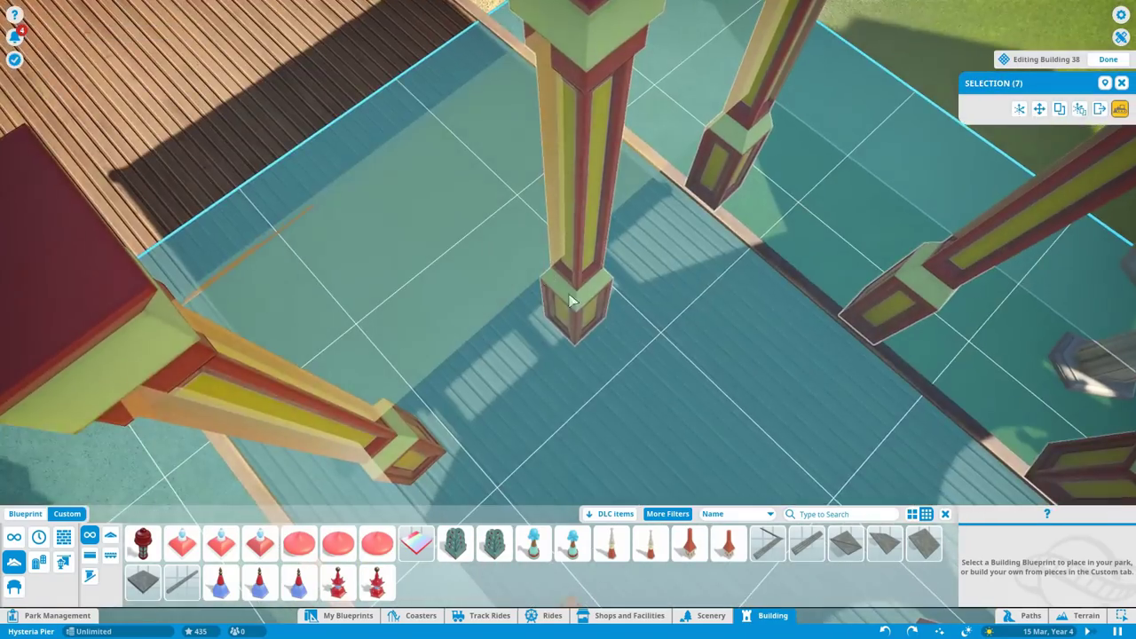
{"action": "key", "text": "w"}
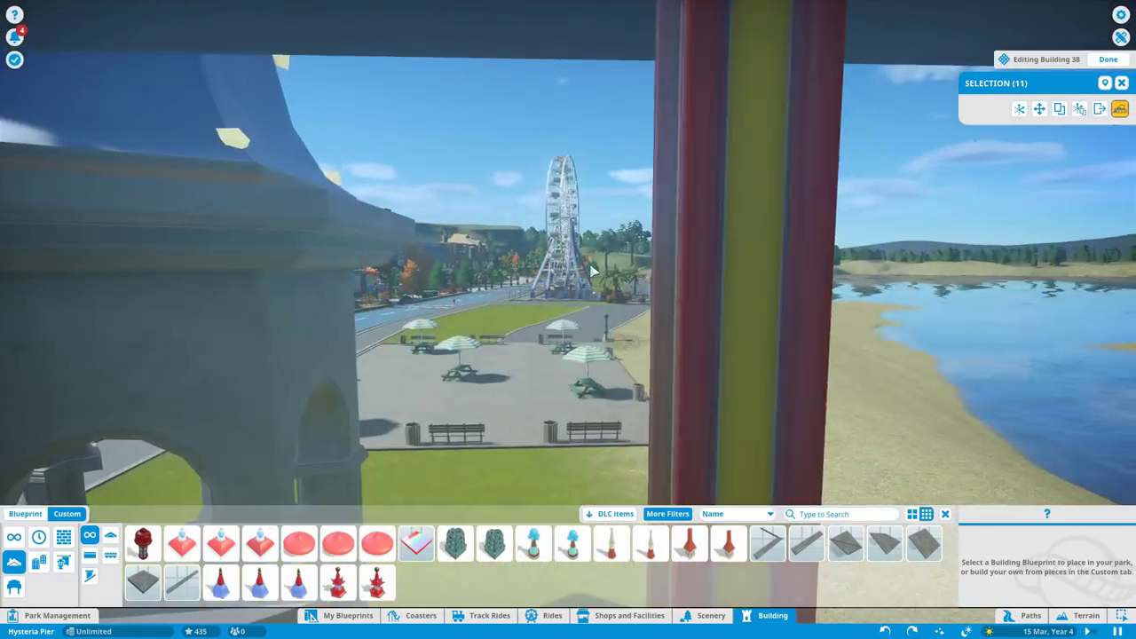
{"action": "key", "text": "z"}
{"action": "key", "text": "s"}
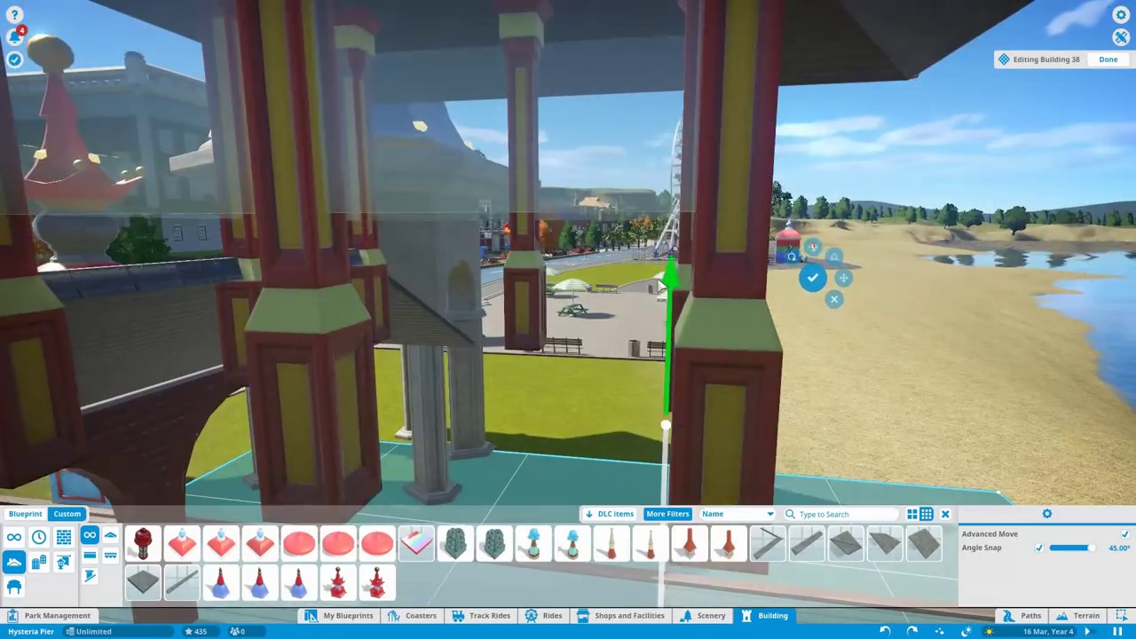
{"action": "key", "text": "s"}
{"action": "key", "text": "q"}
{"action": "key", "text": "s"}
{"action": "key", "text": "q"}
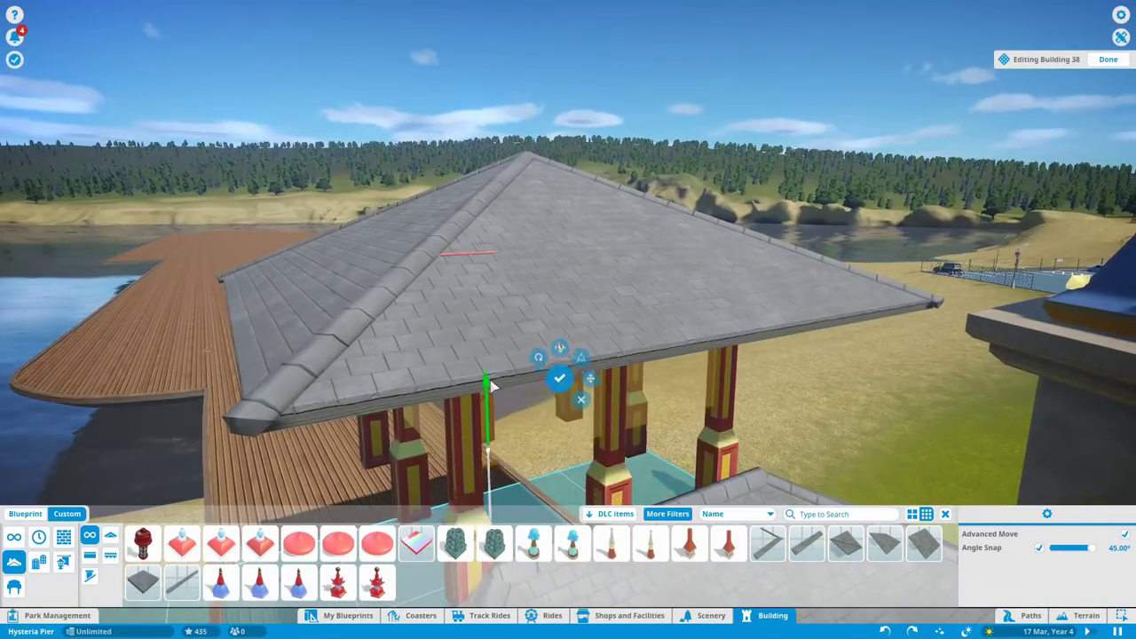
Step: Try to place a flat slate roof piece beneath the raised column enclosure
{"action": "key", "text": "s"}
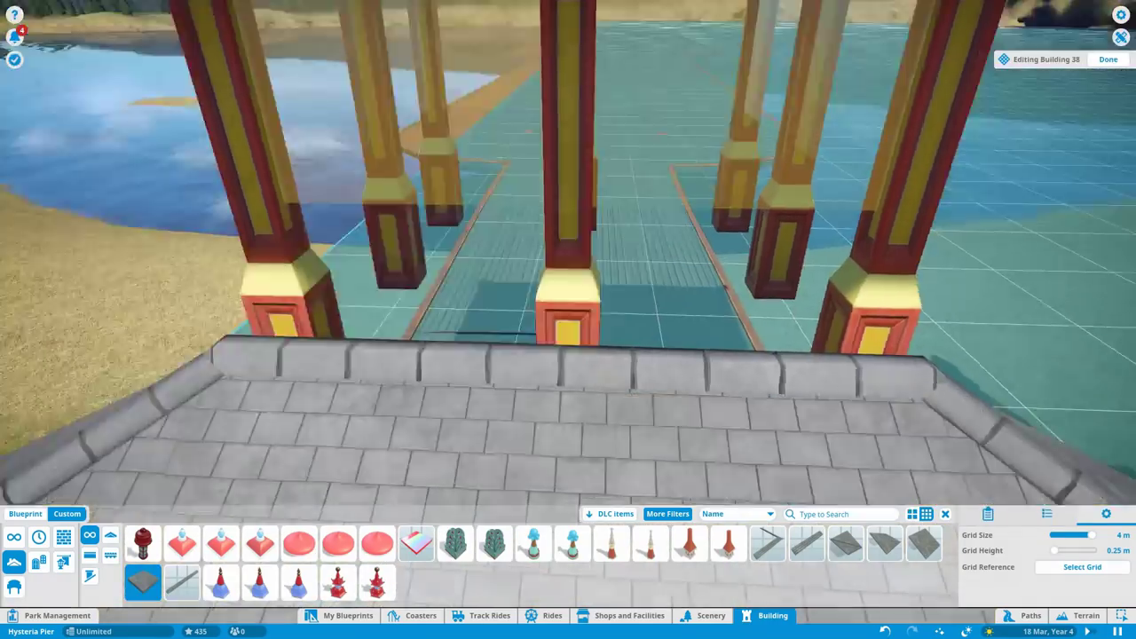
{"action": "key", "text": "s"}
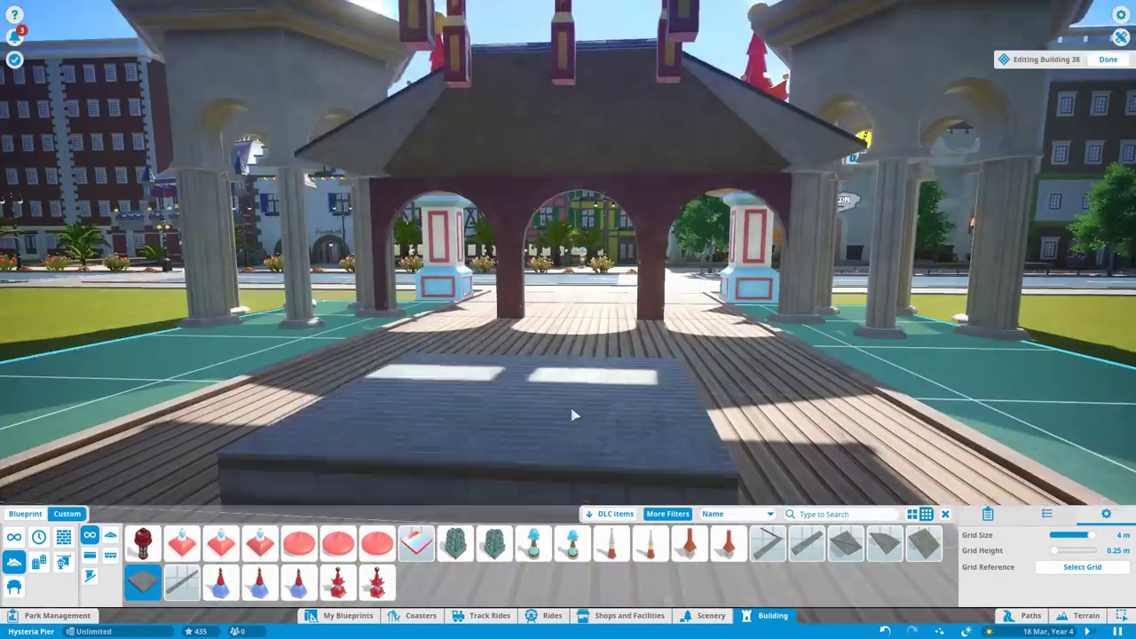
{"action": "left_click", "coordinate": [576, 413]}
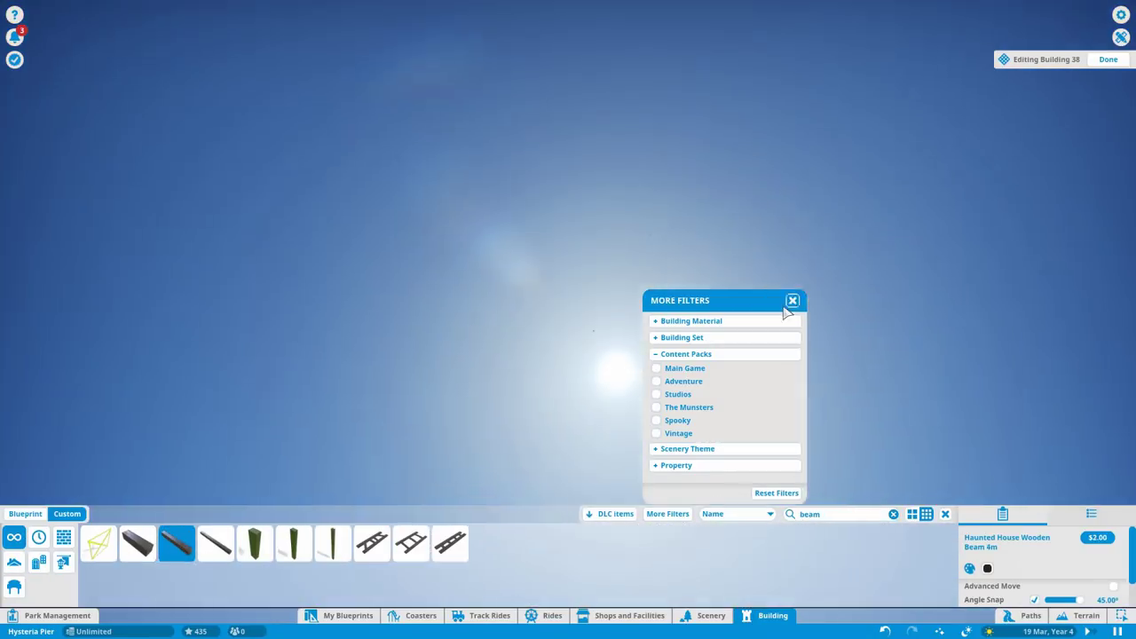
Step: Choose the Haunted House Wooden Beam 4m and lower the eight vintage columns to make room for beams beneath the roof
{"action": "left_click", "coordinate": [177, 543]}
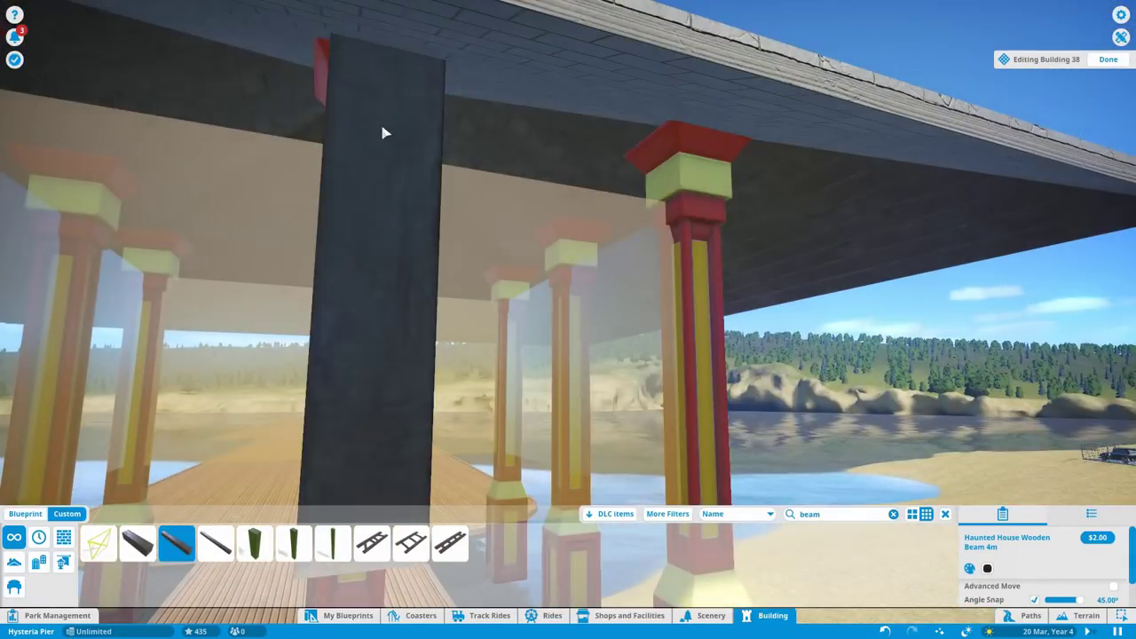
{"action": "key", "text": "z"}
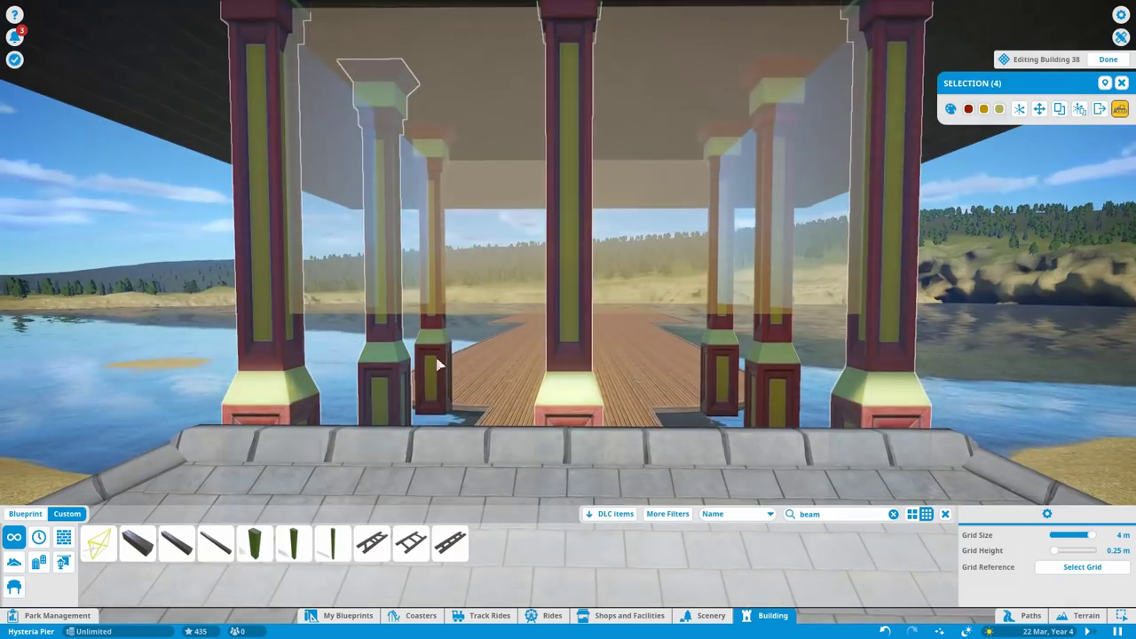
{"action": "key", "text": "Return"}
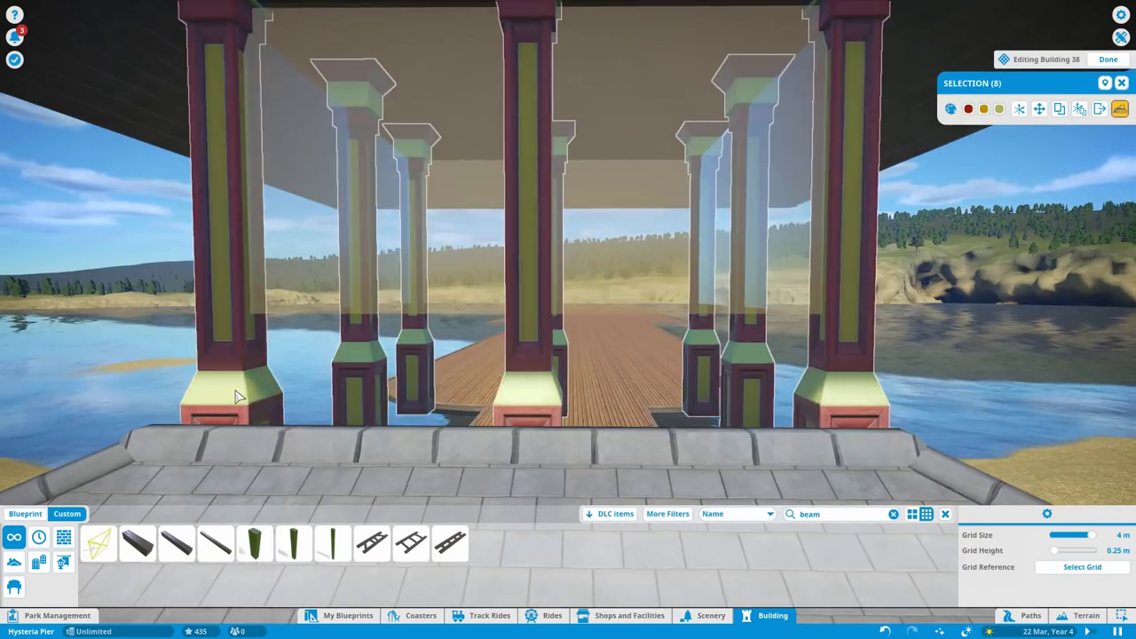
{"action": "key", "text": "m"}
{"action": "left_click", "coordinate": [1121, 82]}
Step: Lay dark wooden beams across the column capitals on all four sides, aligning their ends at the corners beneath the roof
{"action": "left_click", "coordinate": [689, 114]}
{"action": "left_click", "coordinate": [721, 150]}
{"action": "key", "text": "q"}
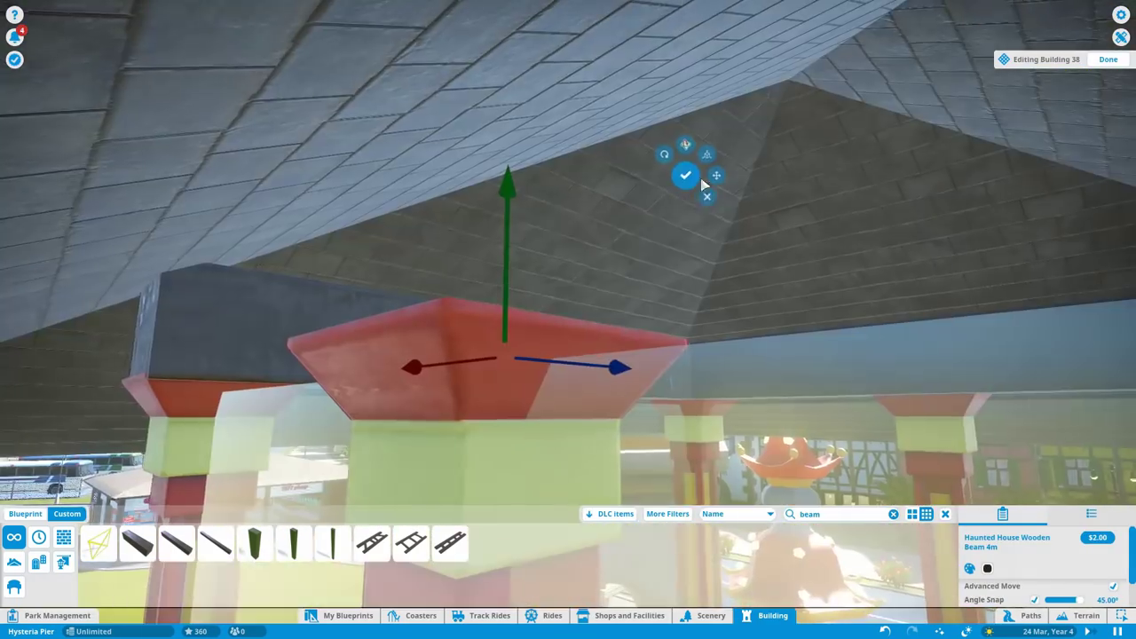
{"action": "left_click", "coordinate": [682, 288]}
{"action": "left_click", "coordinate": [857, 294]}
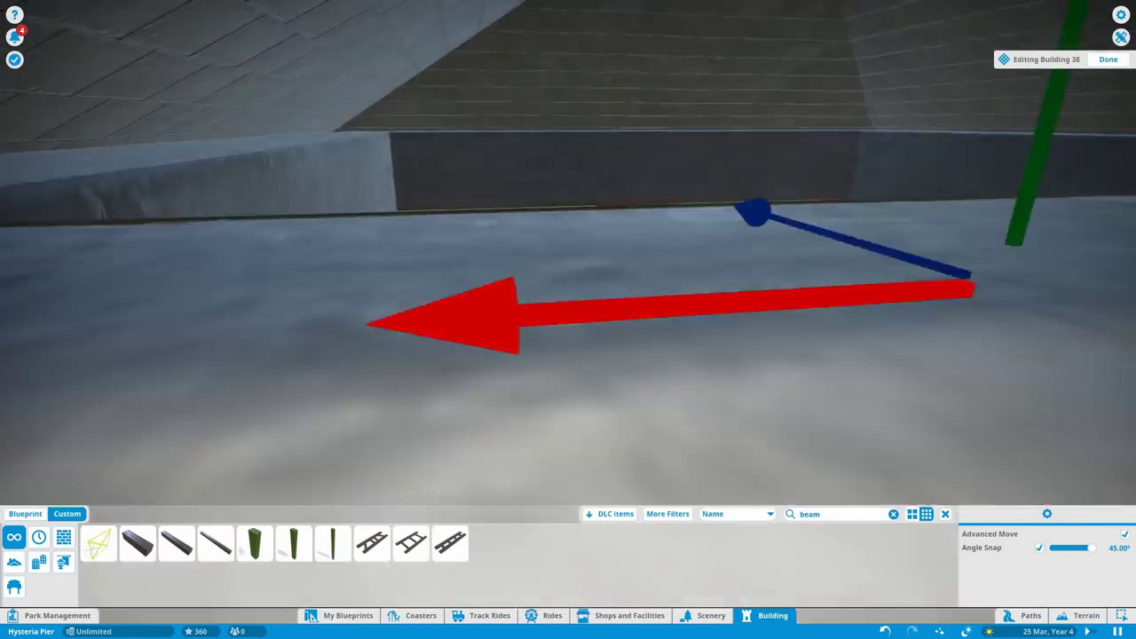
{"action": "key", "text": "q"}
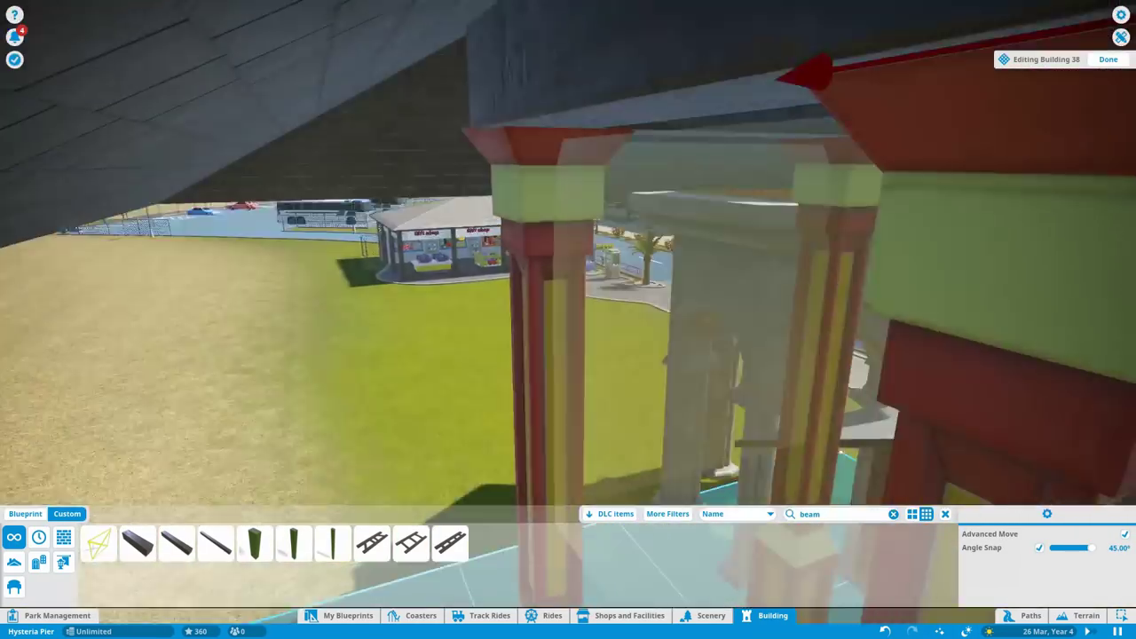
{"action": "key", "text": "Escape"}
{"action": "key", "text": "Escape"}
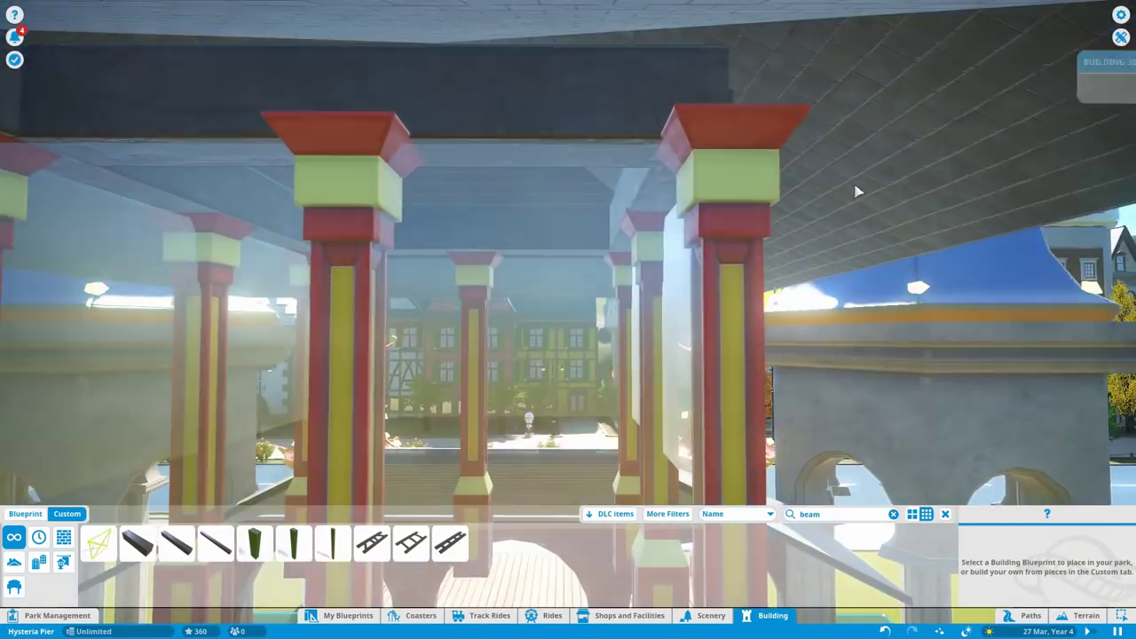
{"action": "left_click", "coordinate": [444, 150]}
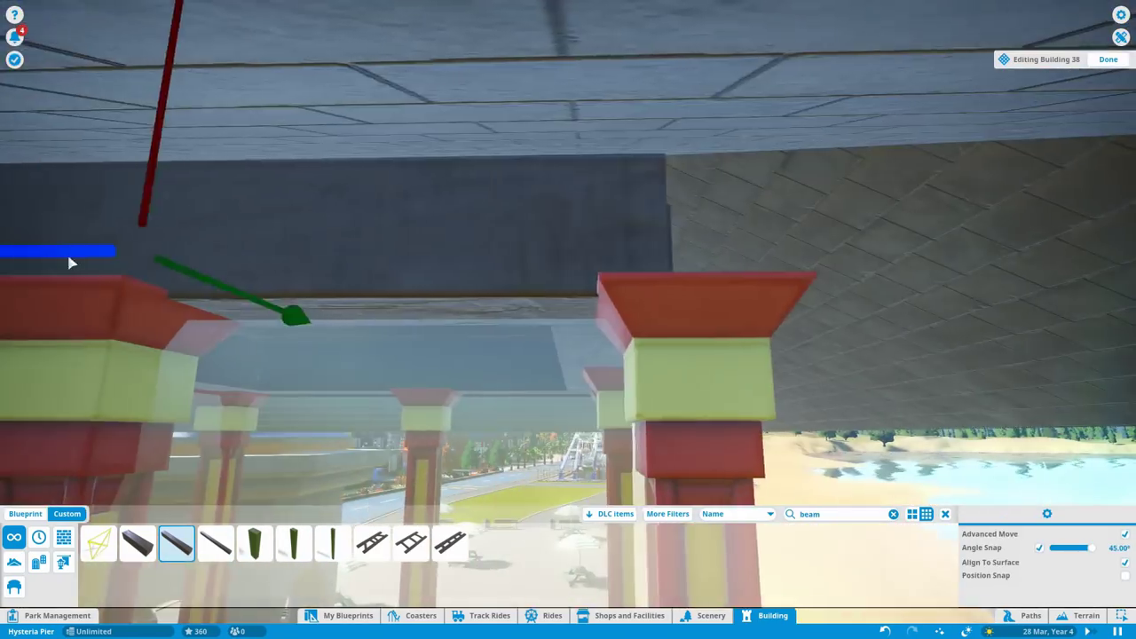
{"action": "key", "text": "Escape"}
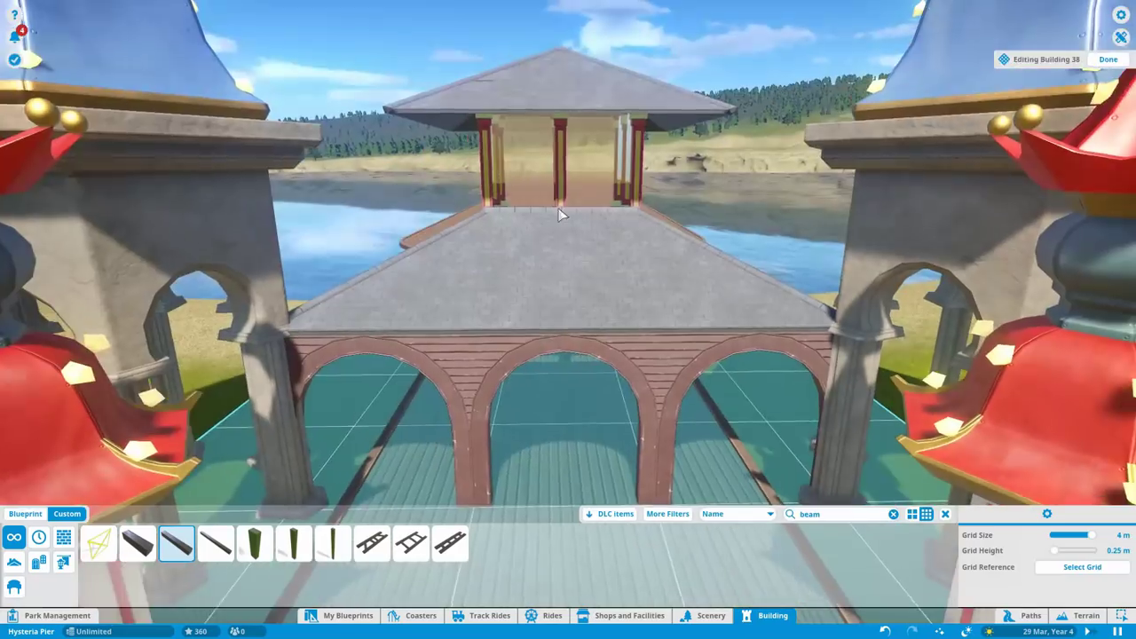
Step: Duplicate the four wooden beams down to the column bases and align them as a rectangular frame
{"action": "left_click", "coordinate": [559, 207]}
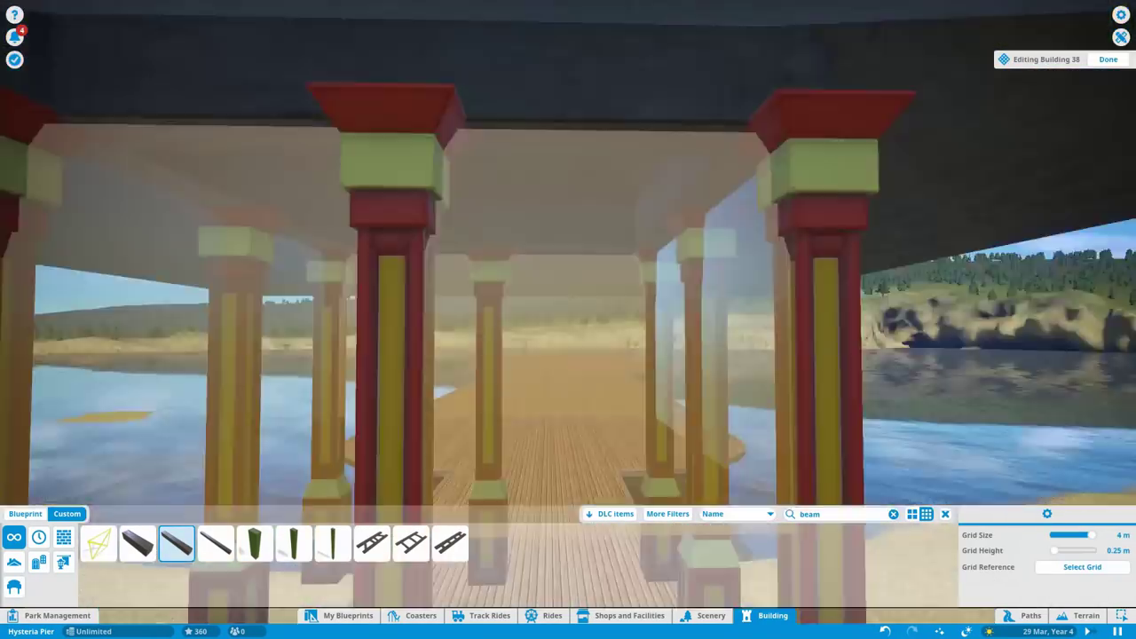
{"action": "left_click", "coordinate": [292, 211]}
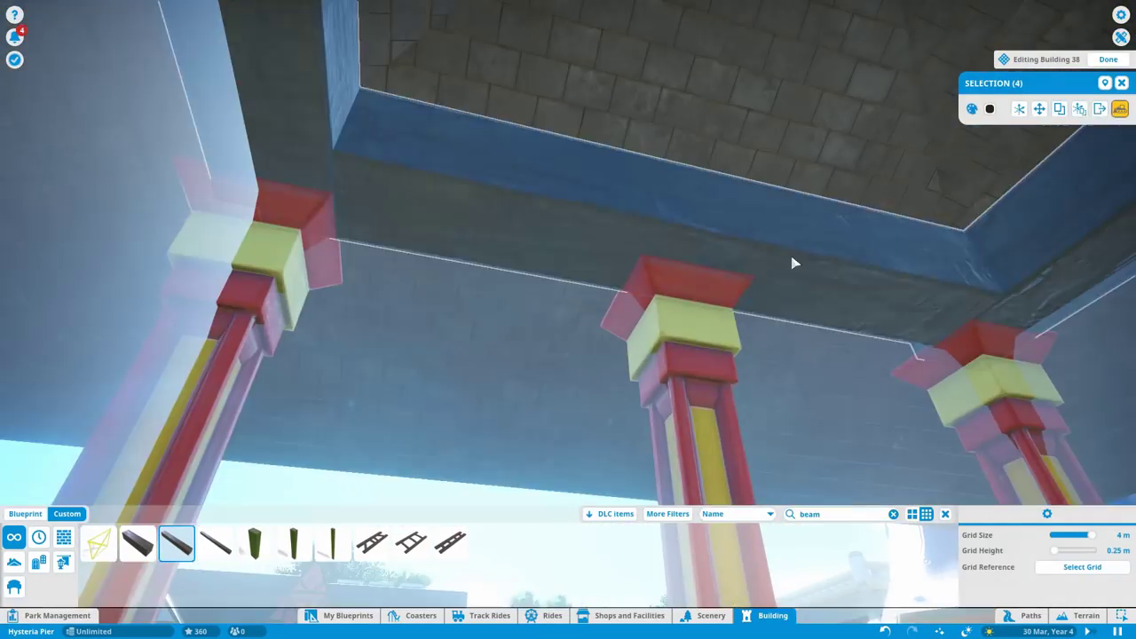
{"action": "left_click", "coordinate": [791, 261]}
{"action": "left_click", "coordinate": [640, 229]}
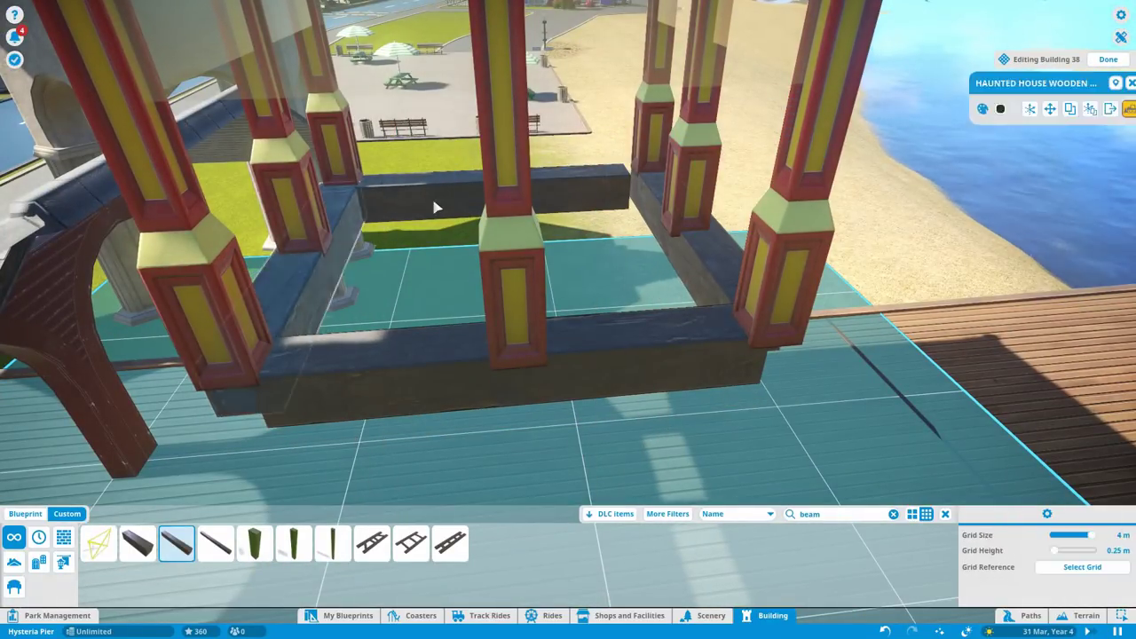
{"action": "left_click_drag", "start_coordinate": [424, 375], "coordinate": [102, 372]}
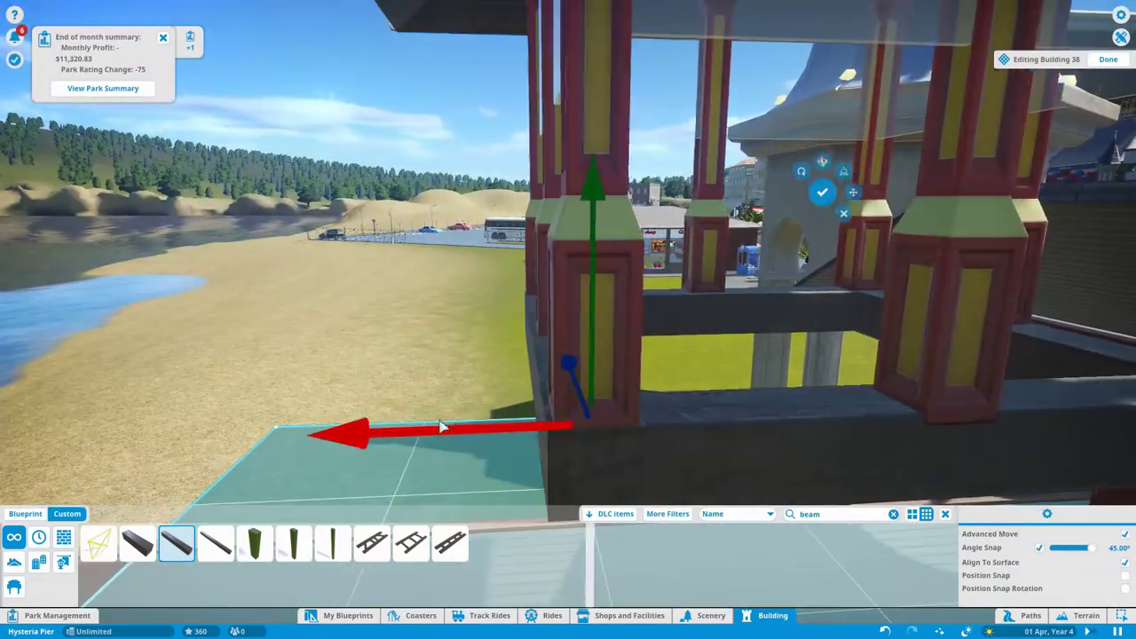
{"action": "left_click", "coordinate": [823, 376]}
{"action": "key", "text": "q"}
{"action": "key", "text": "Escape"}
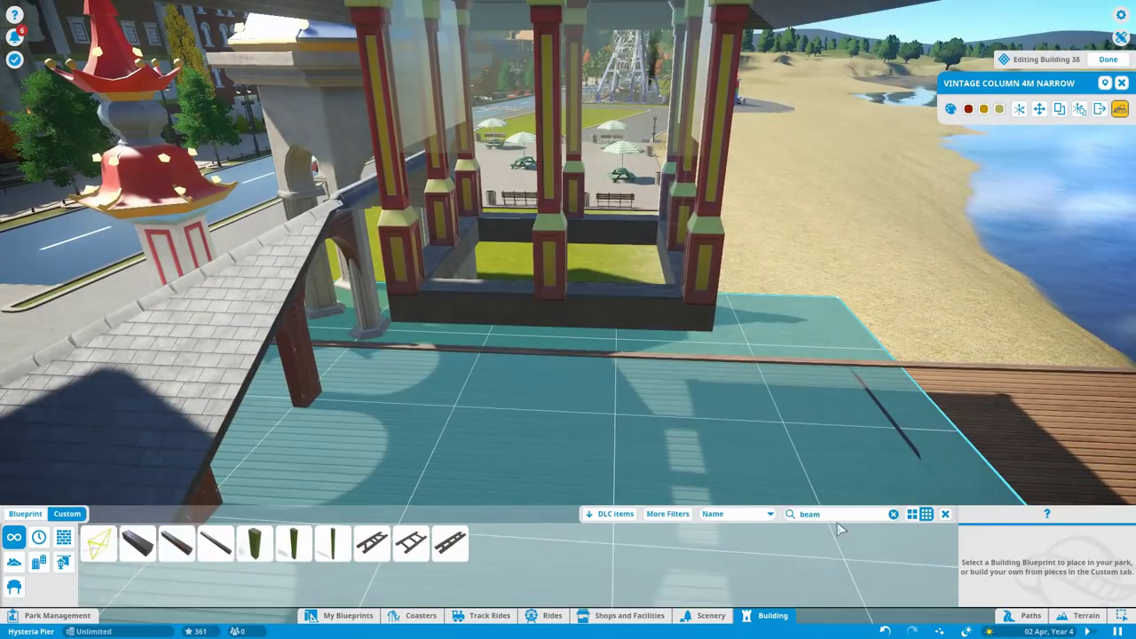
Step: Try a Vintage Column 4m Wide as support, and duplicate the narrow red-and-yellow columns directly below the existing ones
{"action": "left_click", "coordinate": [667, 514]}
{"action": "left_click", "coordinate": [772, 489]}
{"action": "left_click", "coordinate": [684, 572]}
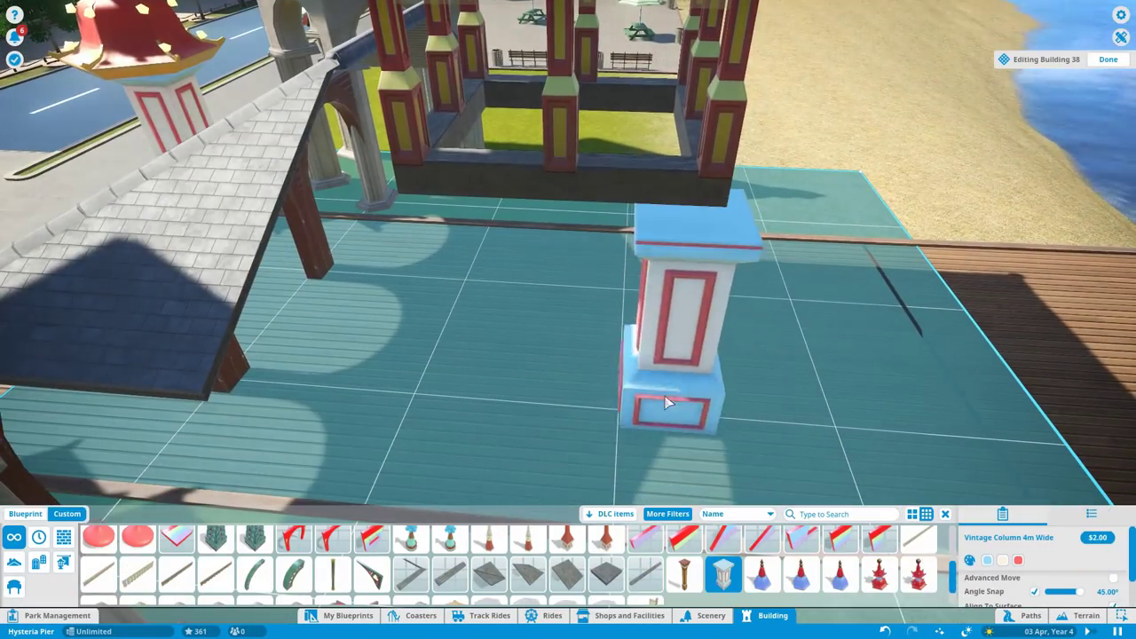
{"action": "key", "text": "q"}
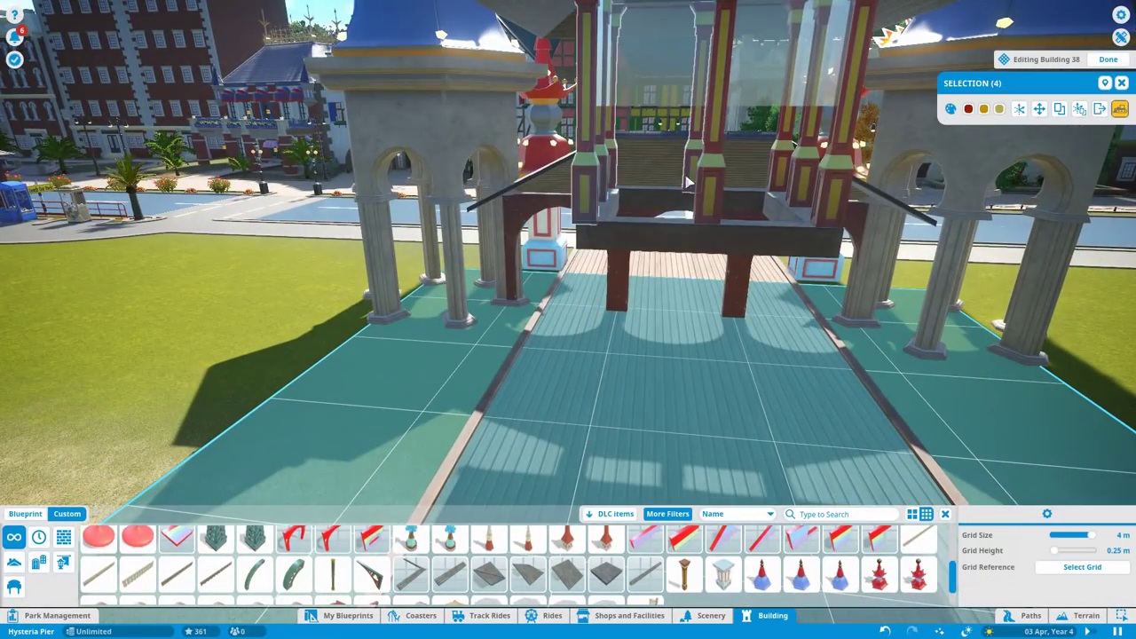
{"action": "key", "text": "q"}
{"action": "key", "text": "z"}
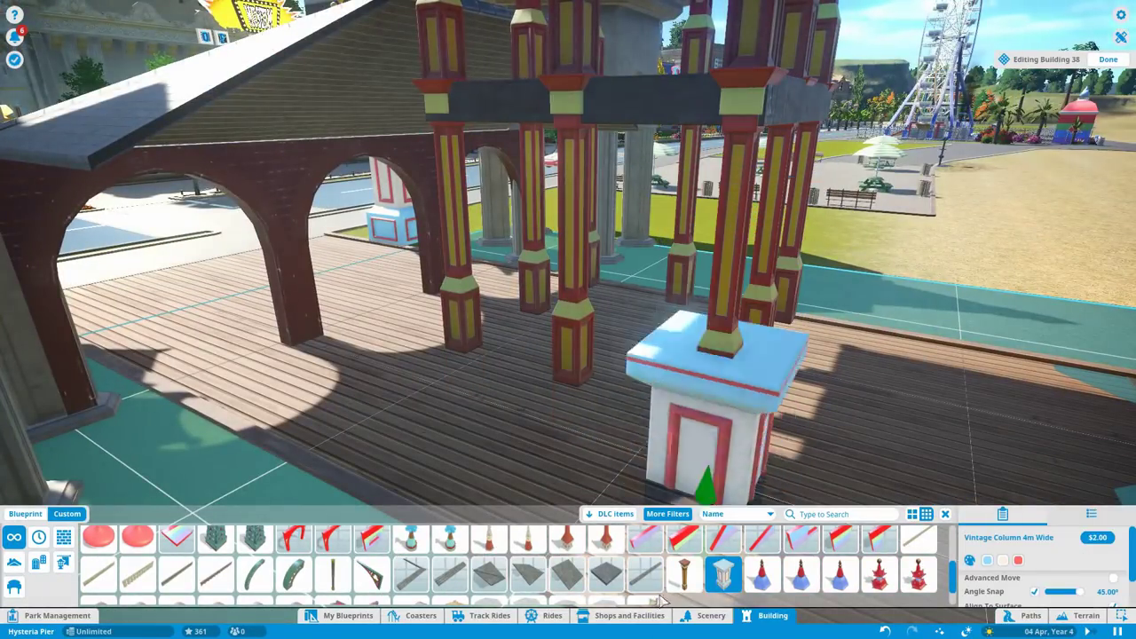
{"action": "key", "text": "q"}
Step: Delete the wooden beams between the two column tiers and duplicate the narrow columns once more down through the pier deck
{"action": "left_click", "coordinate": [558, 148]}
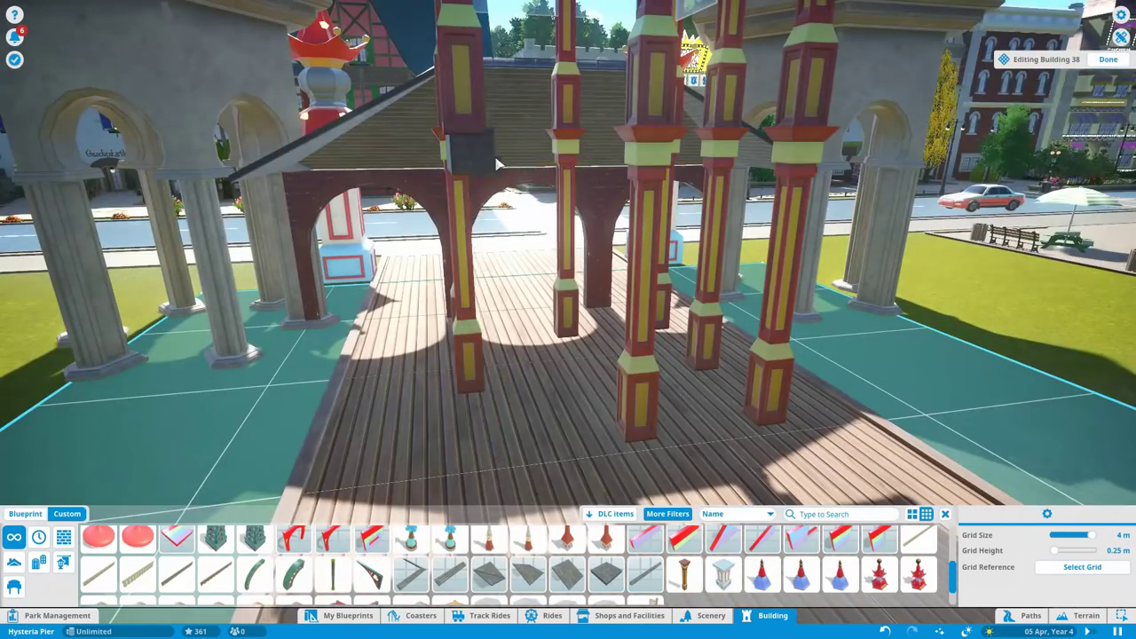
{"action": "left_click", "coordinate": [507, 168]}
{"action": "left_click", "coordinate": [652, 238]}
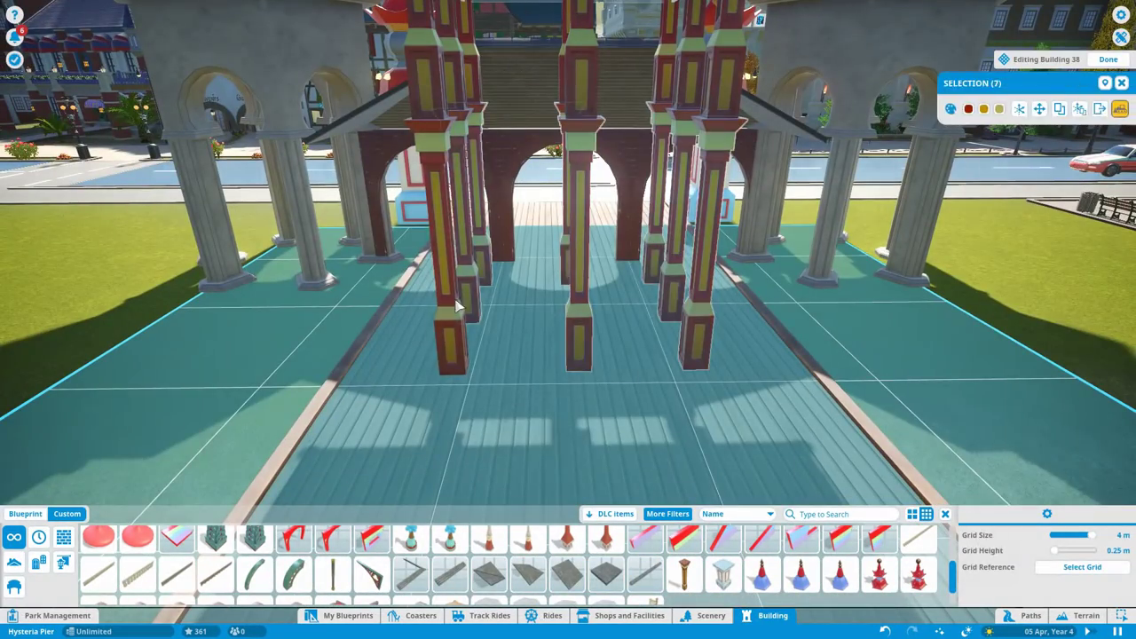
{"action": "key", "text": "Return"}
{"action": "key", "text": "q"}
Step: Try a Victorian Iron Pillar 4m beside the stacked columns
{"action": "scroll", "coordinate": [346, 552], "scroll_direction": "down", "scroll_amount": 1}
{"action": "left_click", "coordinate": [344, 551]}
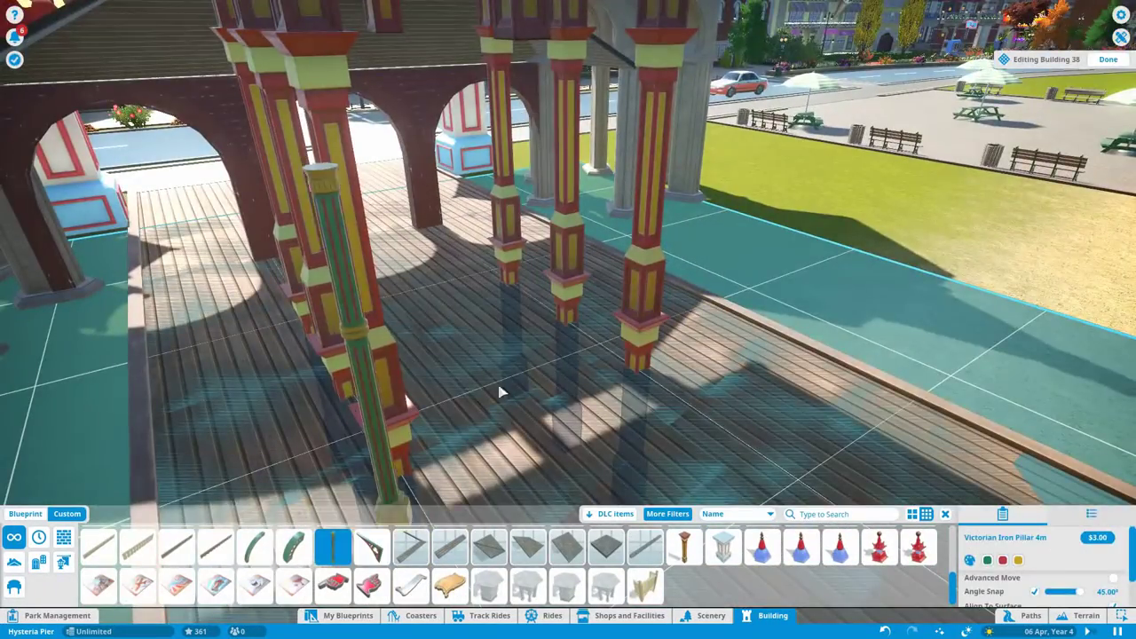
{"action": "key", "text": "q"}
{"action": "key", "text": "Escape"}
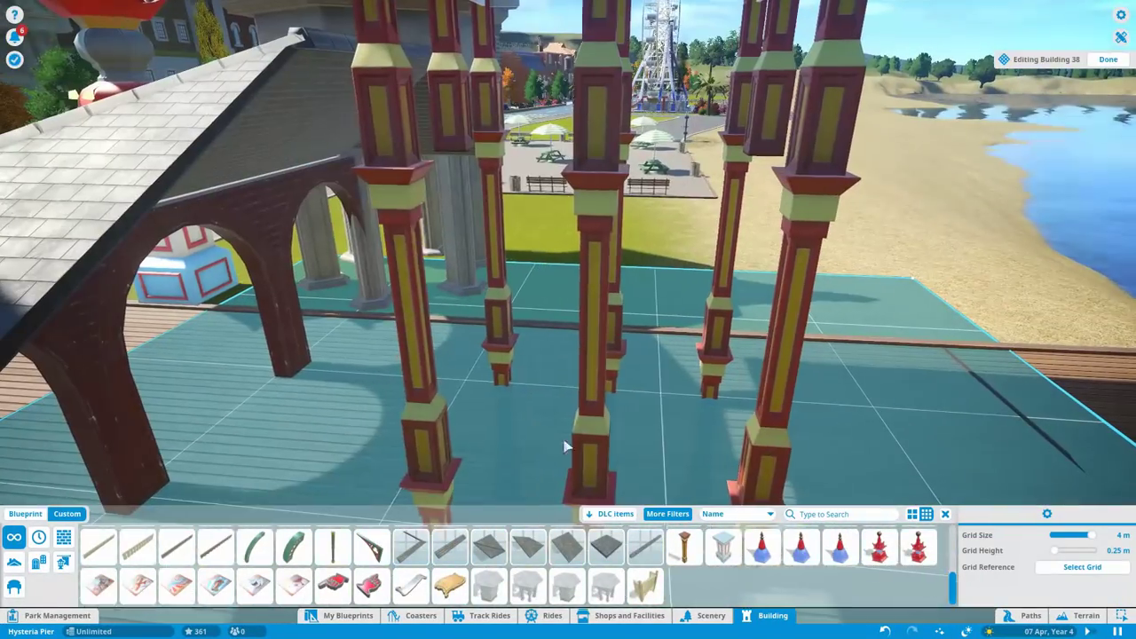
Step: Lay Victorian Tile Roof Flat pieces on a 1 m grid as a level ceiling at the foot of the upper columns
{"action": "left_click", "coordinate": [193, 550]}
{"action": "key", "text": "q"}
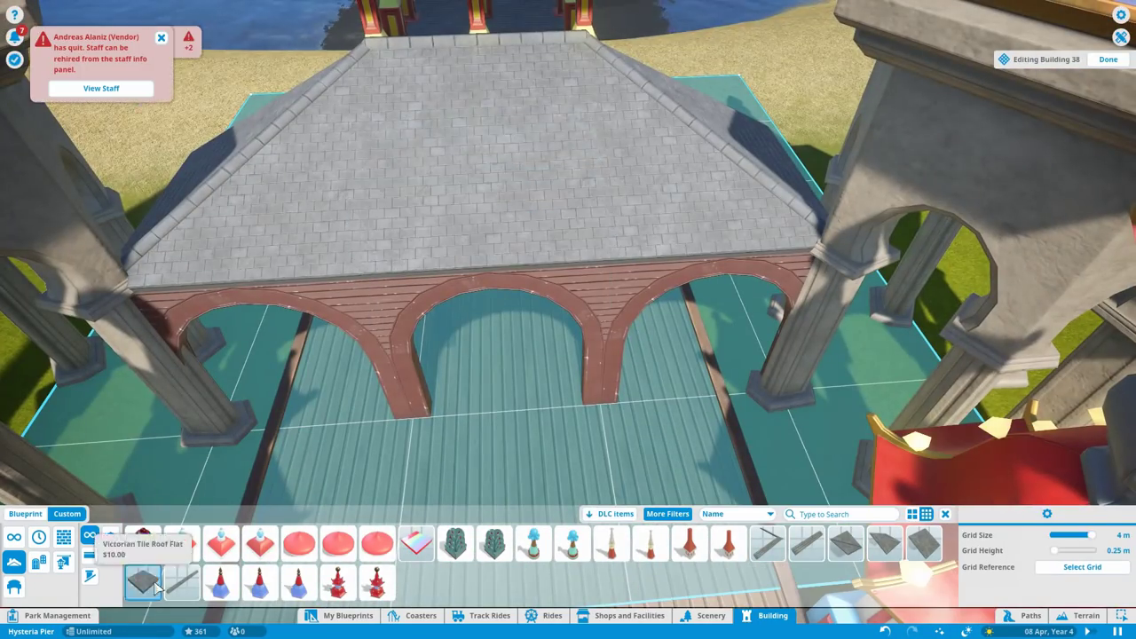
{"action": "scroll", "coordinate": [461, 236], "scroll_direction": "up", "scroll_amount": 10}
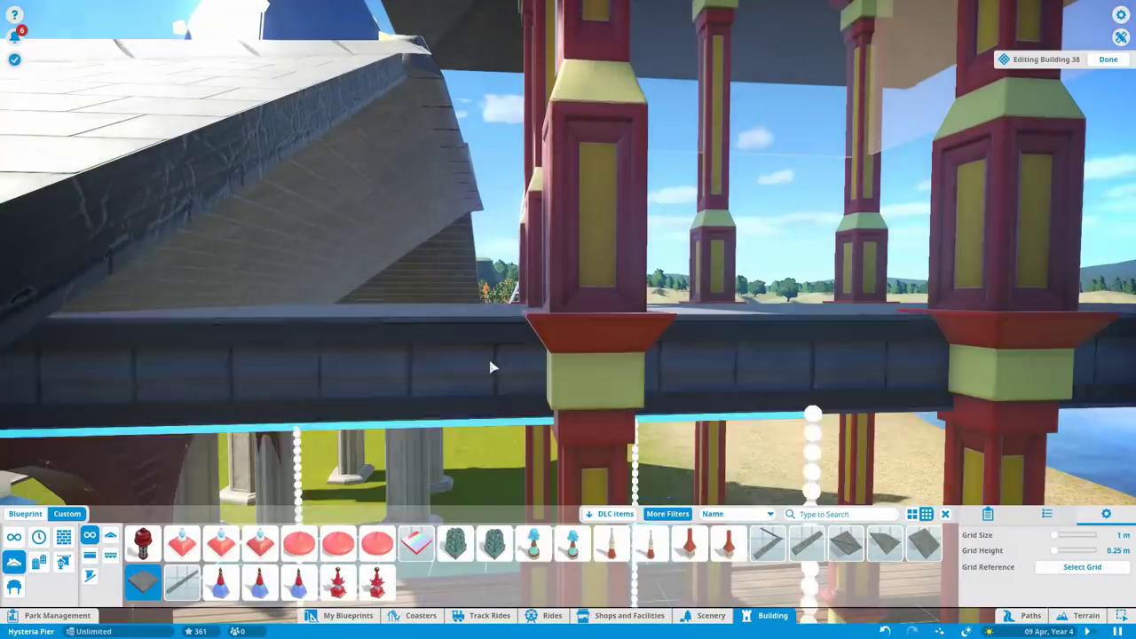
{"action": "key", "text": "q"}
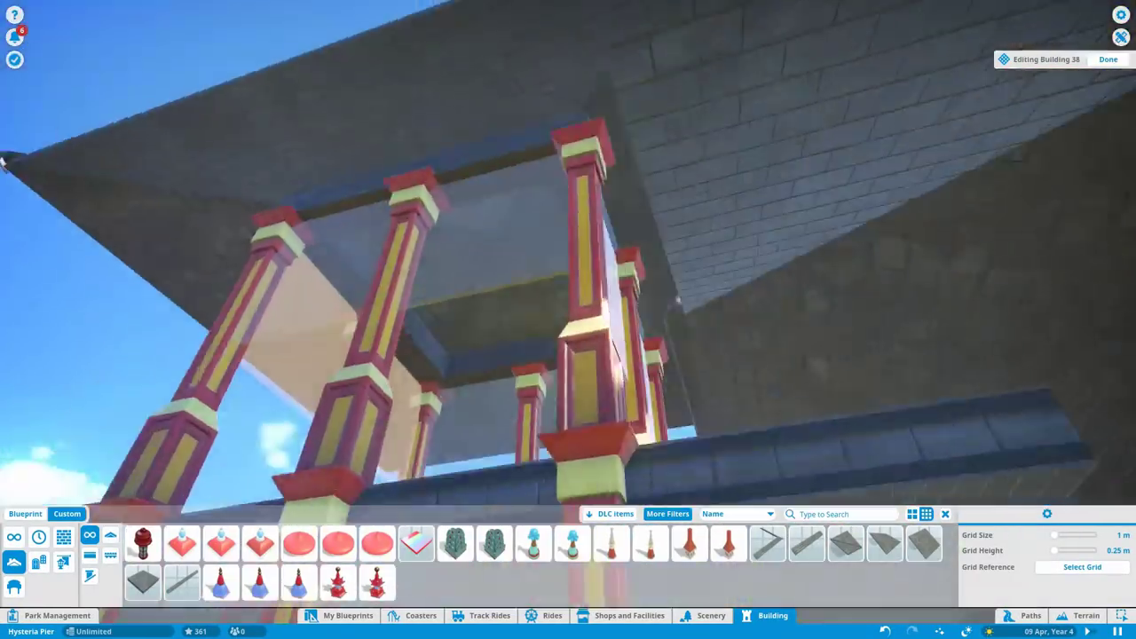
Step: Select two tinted glass panels of the upper column tower and move them vertically to fit between the columns
{"action": "key", "text": "q"}
{"action": "left_click", "coordinate": [369, 296]}
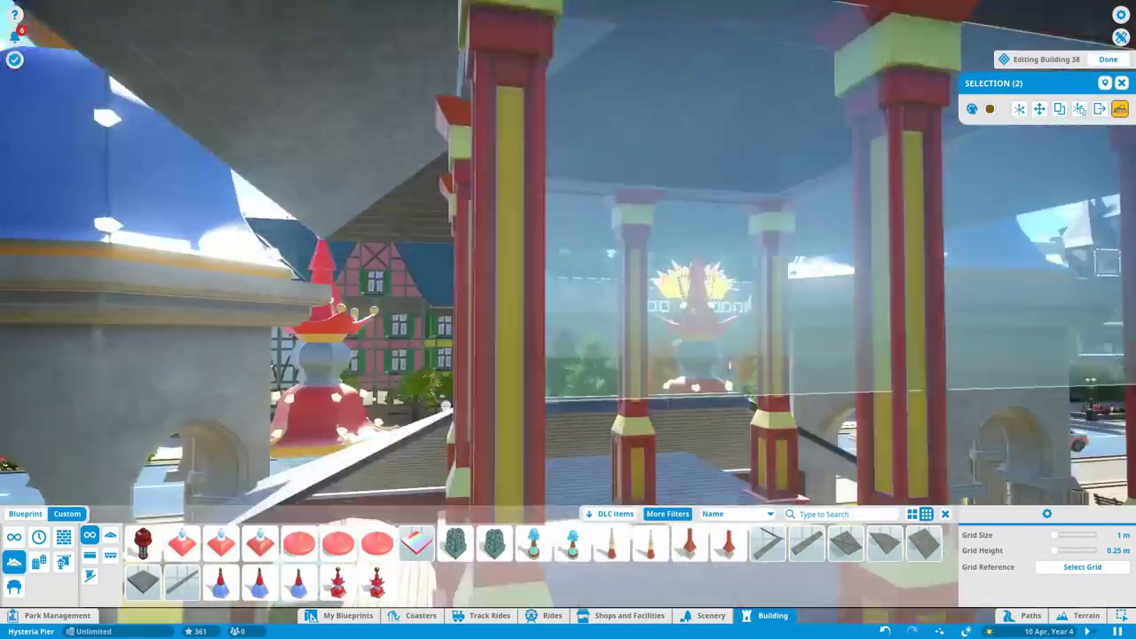
{"action": "key", "text": "q"}
{"action": "left_click", "coordinate": [1039, 108]}
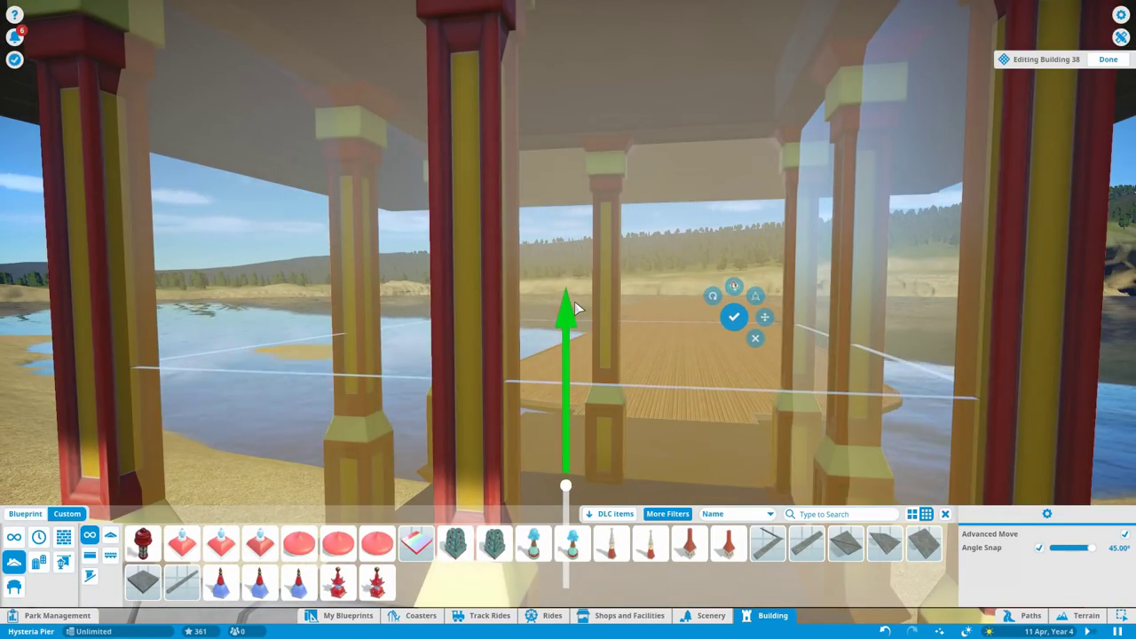
{"action": "left_click", "coordinate": [519, 326]}
Step: Crown the slate roof of the column tower with a centred Tin Panel Spire 2 Small
{"action": "scroll", "coordinate": [561, 308], "scroll_direction": "down", "scroll_amount": 8}
{"action": "key", "text": "q"}
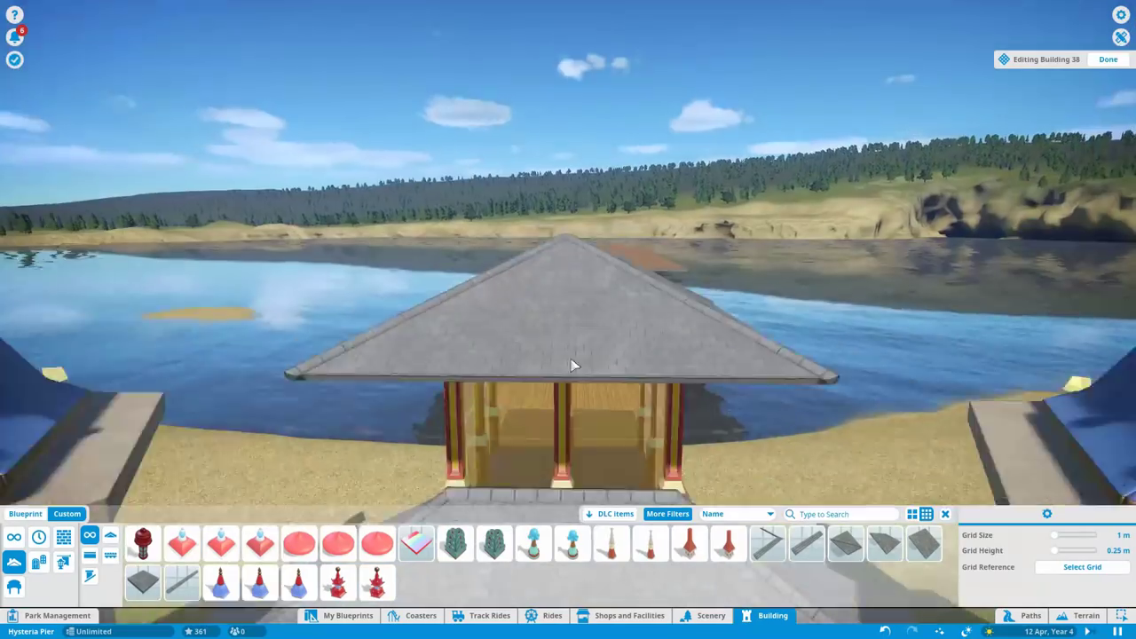
{"action": "left_click", "coordinate": [650, 543]}
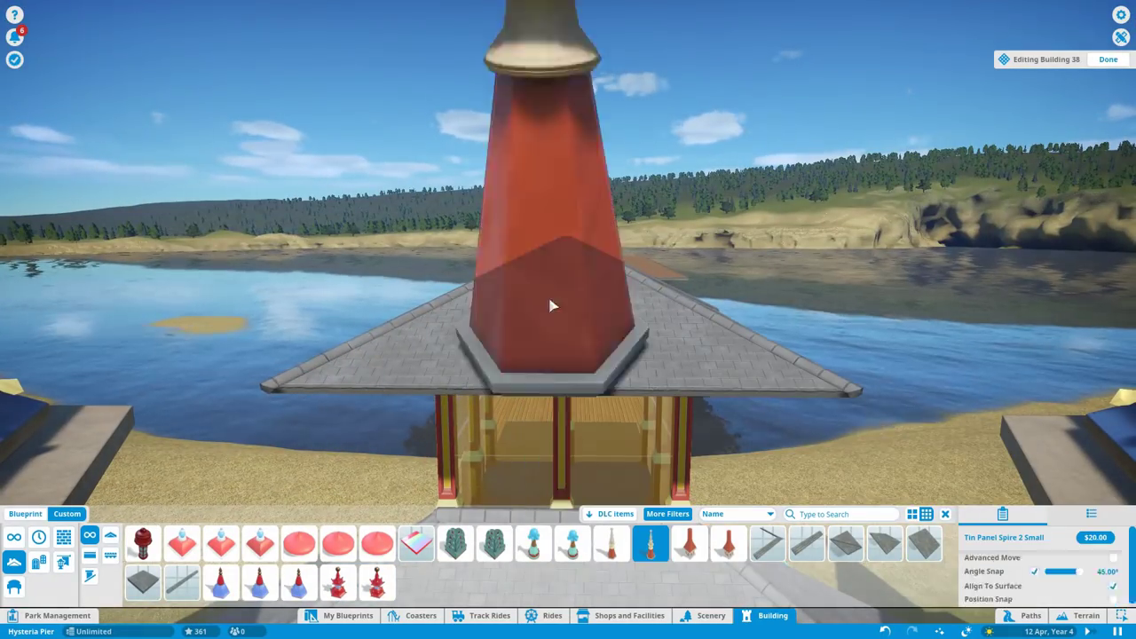
{"action": "left_click", "coordinate": [568, 300]}
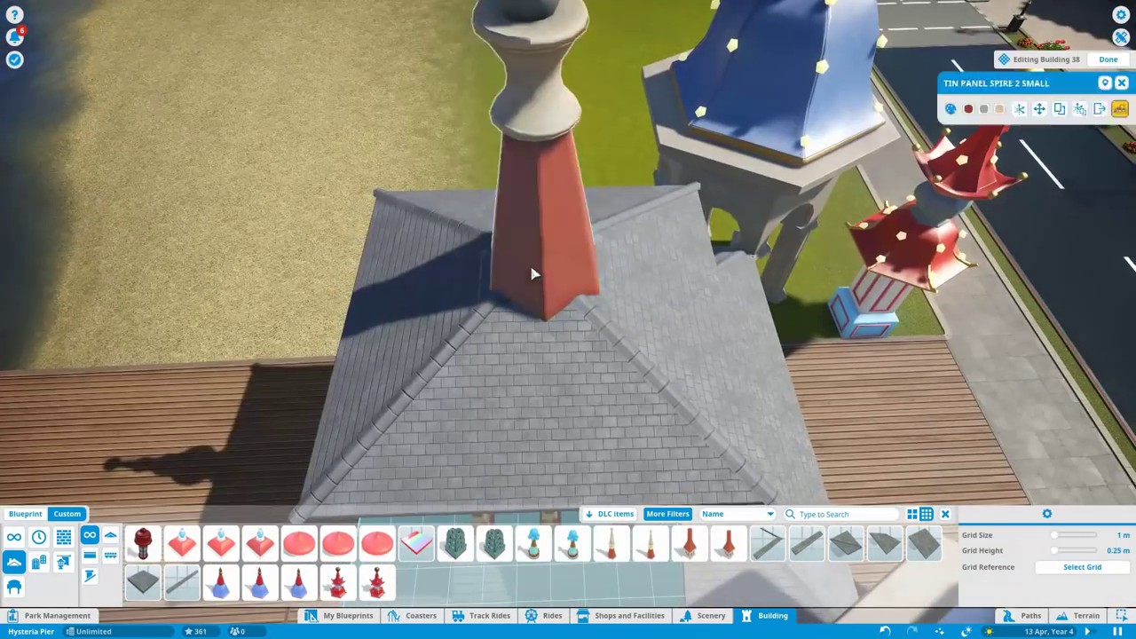
{"action": "key", "text": "Escape"}
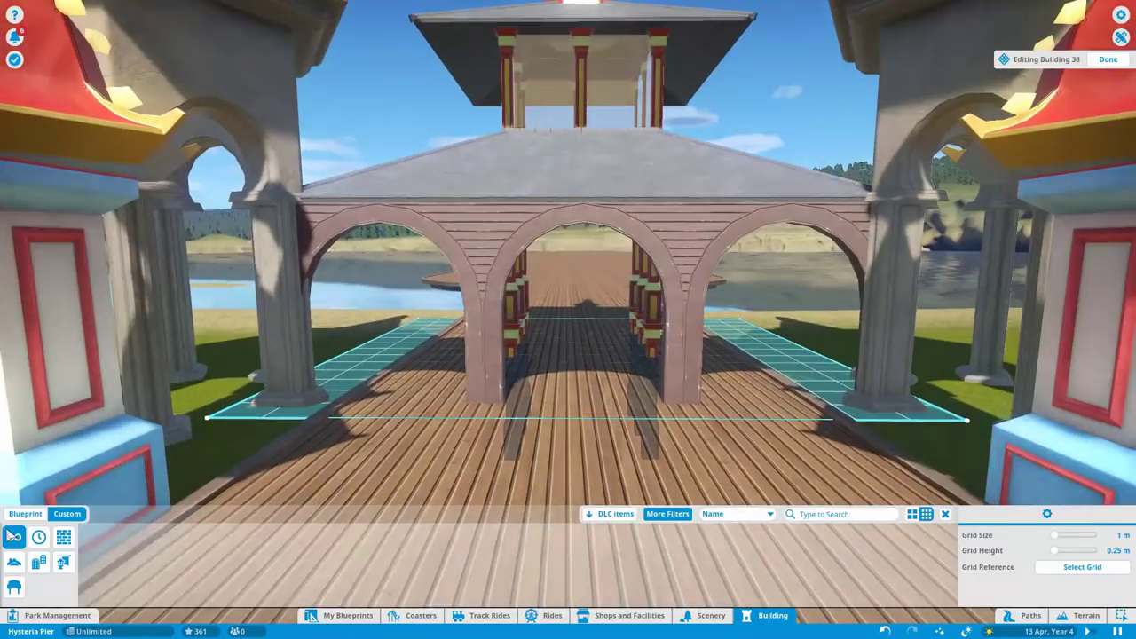
Step: Add red-and-yellow columns in front of the central arch's two piers and extend the front roof edge with Victorian Tile Roof 2m Eave pieces
{"action": "left_click", "coordinate": [684, 545]}
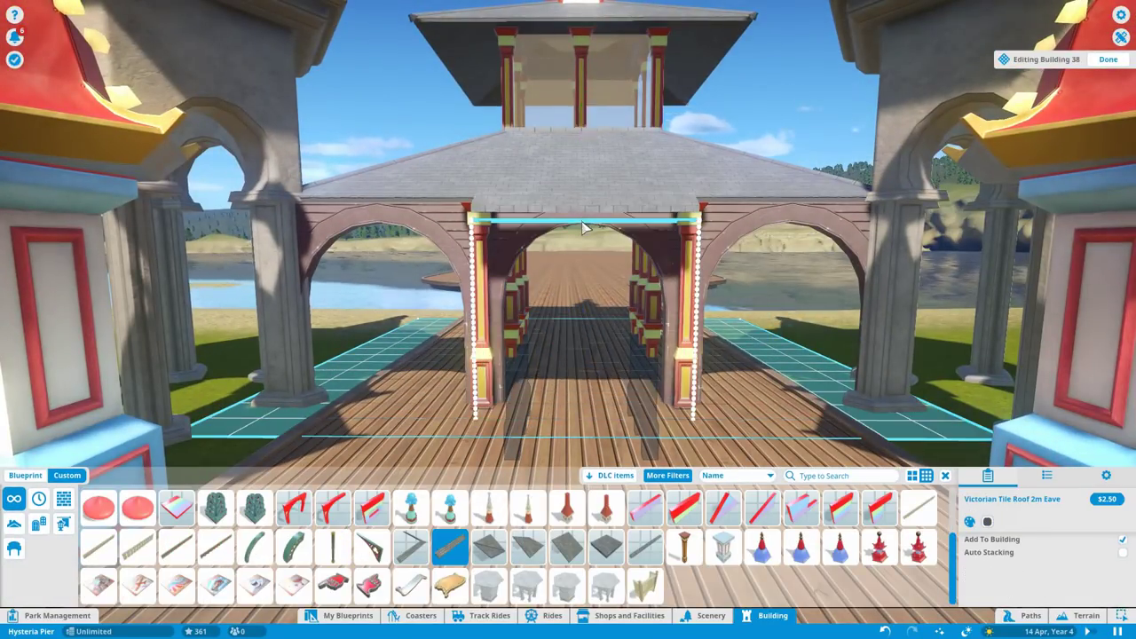
{"action": "scroll", "coordinate": [573, 408], "scroll_direction": "up", "scroll_amount": 5}
{"action": "left_click", "coordinate": [411, 544]}
{"action": "scroll", "coordinate": [497, 293], "scroll_direction": "down", "scroll_amount": 5}
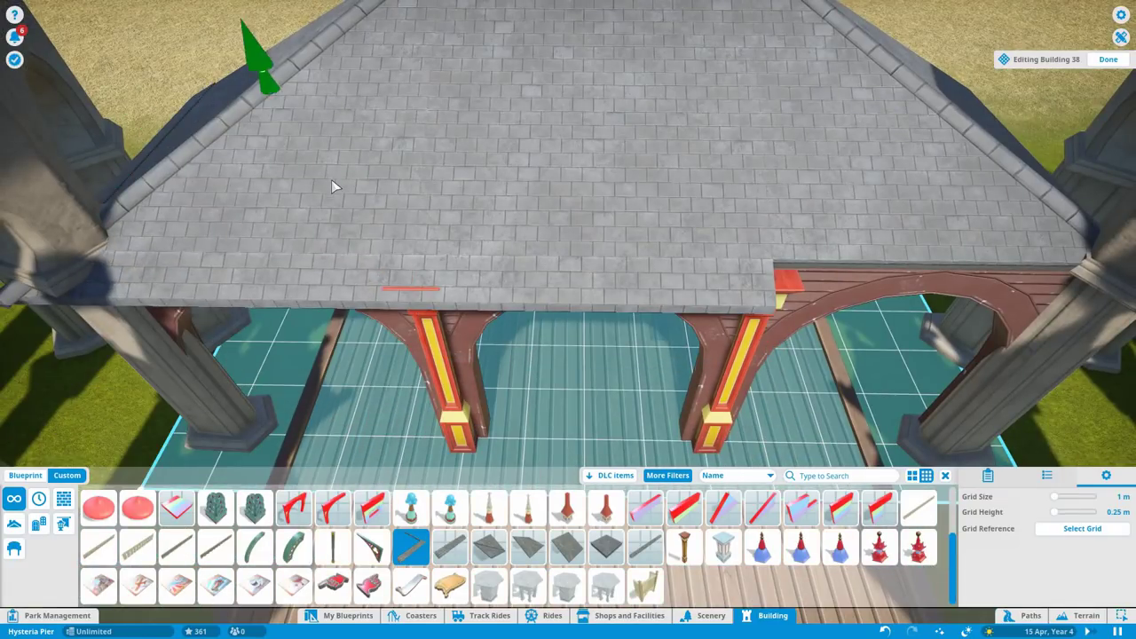
{"action": "right_click", "coordinate": [904, 209]}
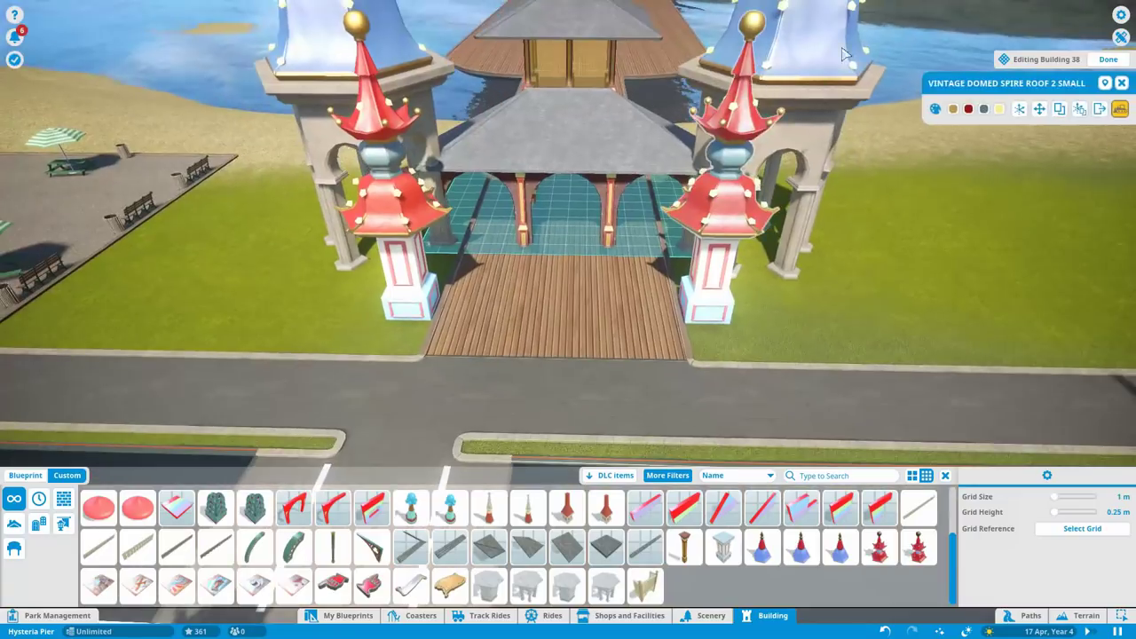
Step: Add matching red-and-yellow columns in front of the two outer piers of the entrance arches
{"action": "left_click", "coordinate": [735, 190]}
{"action": "left_click", "coordinate": [75, 103]}
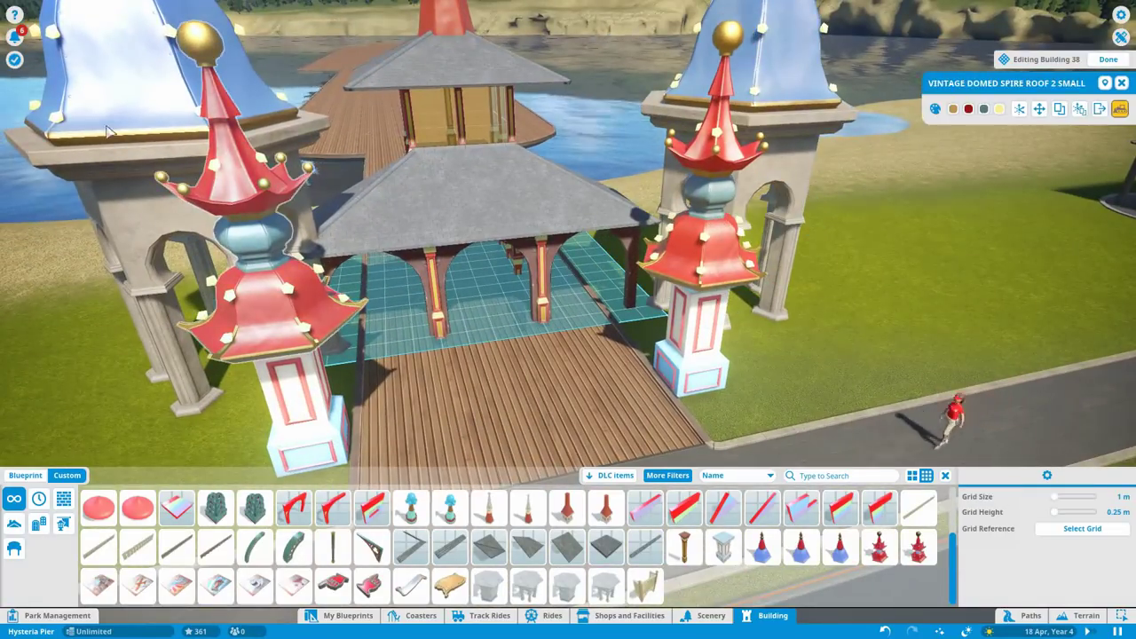
{"action": "key", "text": "w"}
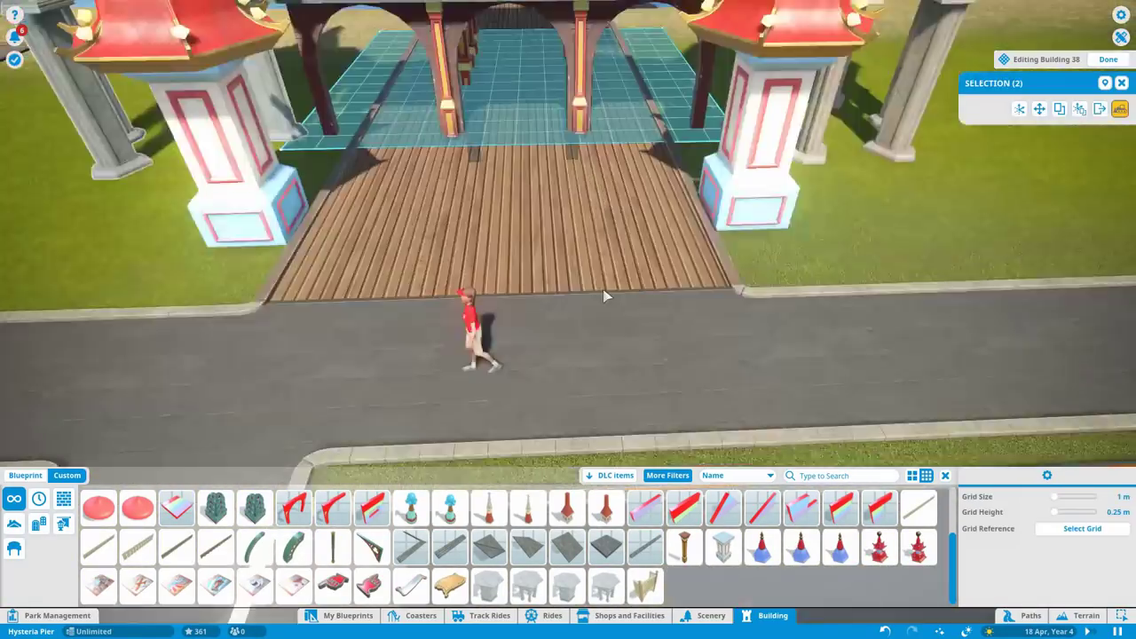
{"action": "left_click", "coordinate": [735, 280]}
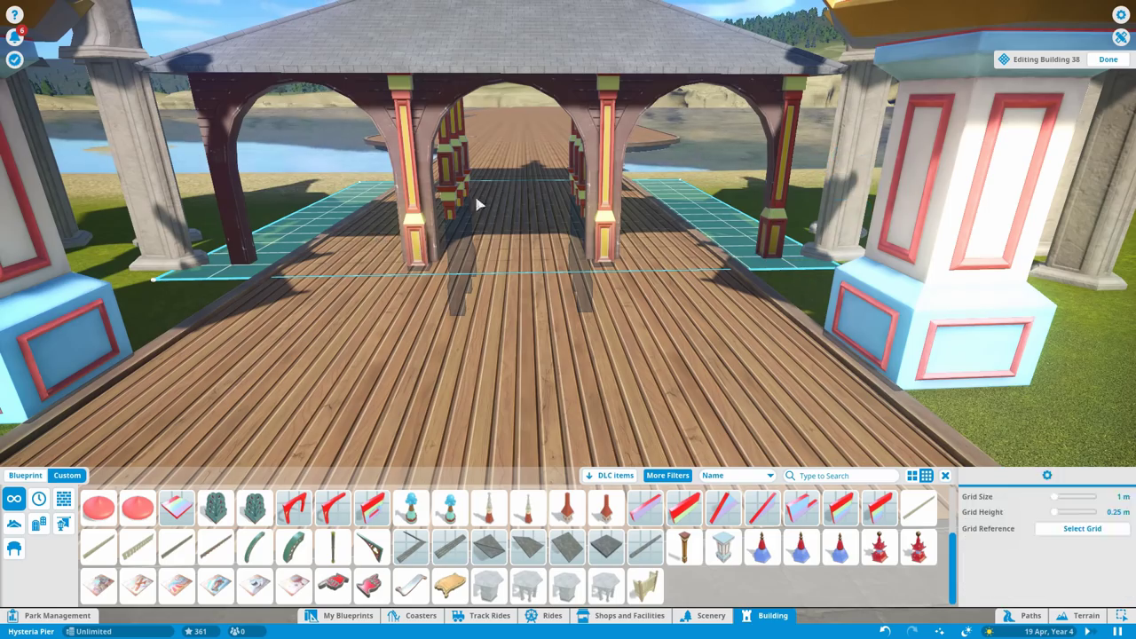
{"action": "left_click", "coordinate": [351, 213]}
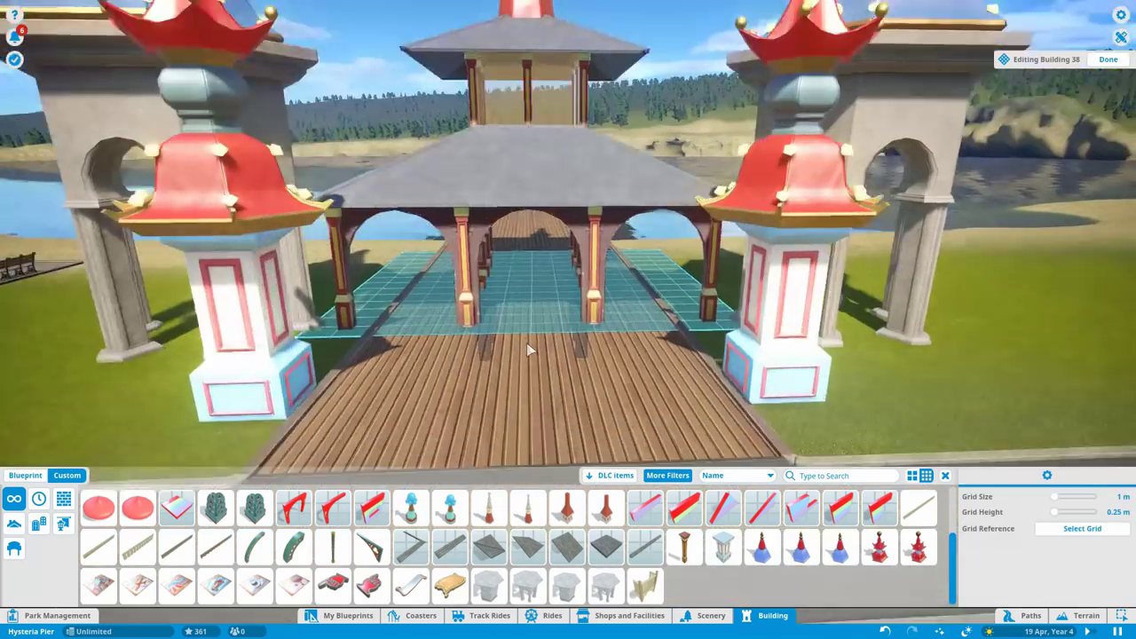
Step: Replace the narrow columns behind the central arch with a Victorian Iron Pillar 4m and adjust the height of the flat ceiling
{"action": "key", "text": "w"}
{"action": "left_click", "coordinate": [333, 548]}
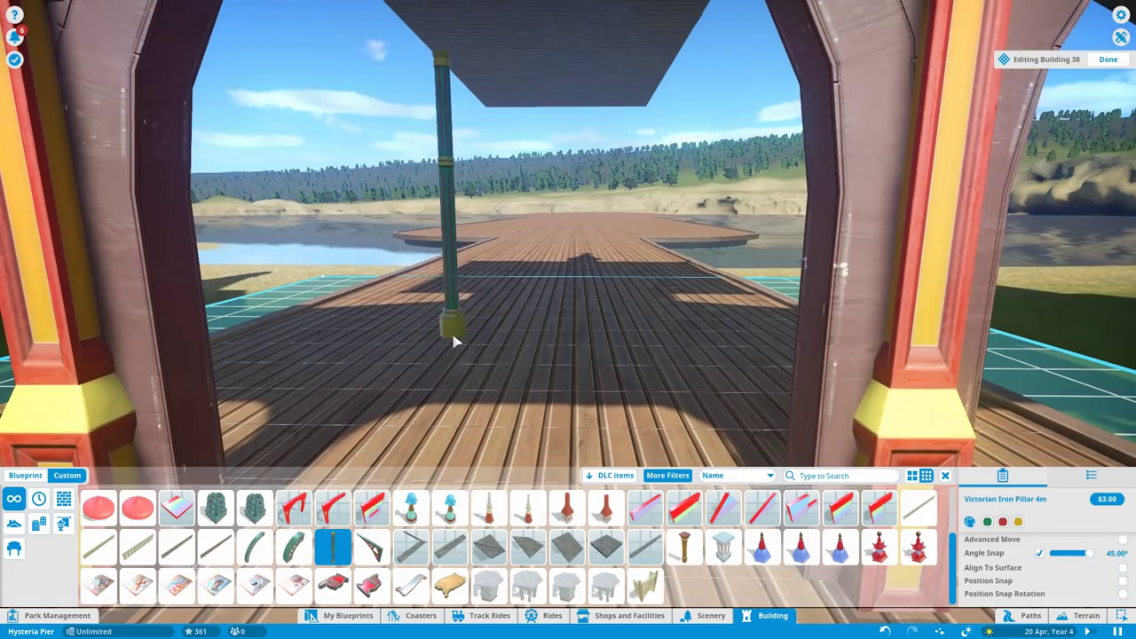
{"action": "scroll", "coordinate": [448, 360], "scroll_direction": "down", "scroll_amount": 3}
{"action": "key", "text": "Escape"}
{"action": "left_click", "coordinate": [517, 388]}
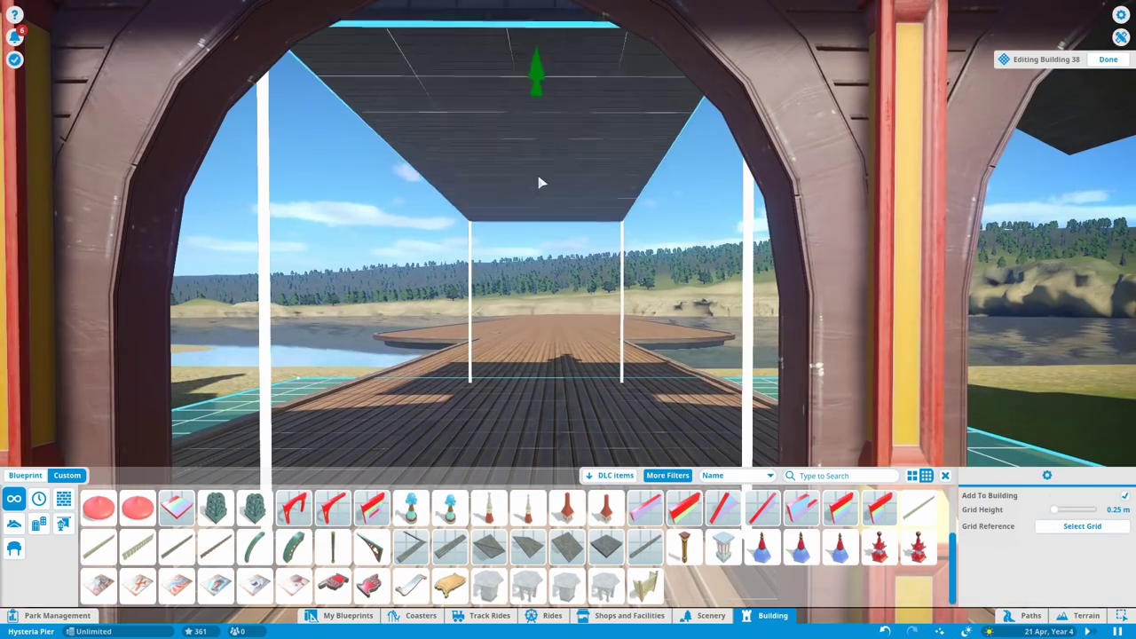
{"action": "scroll", "coordinate": [519, 293], "scroll_direction": "down", "scroll_amount": 5}
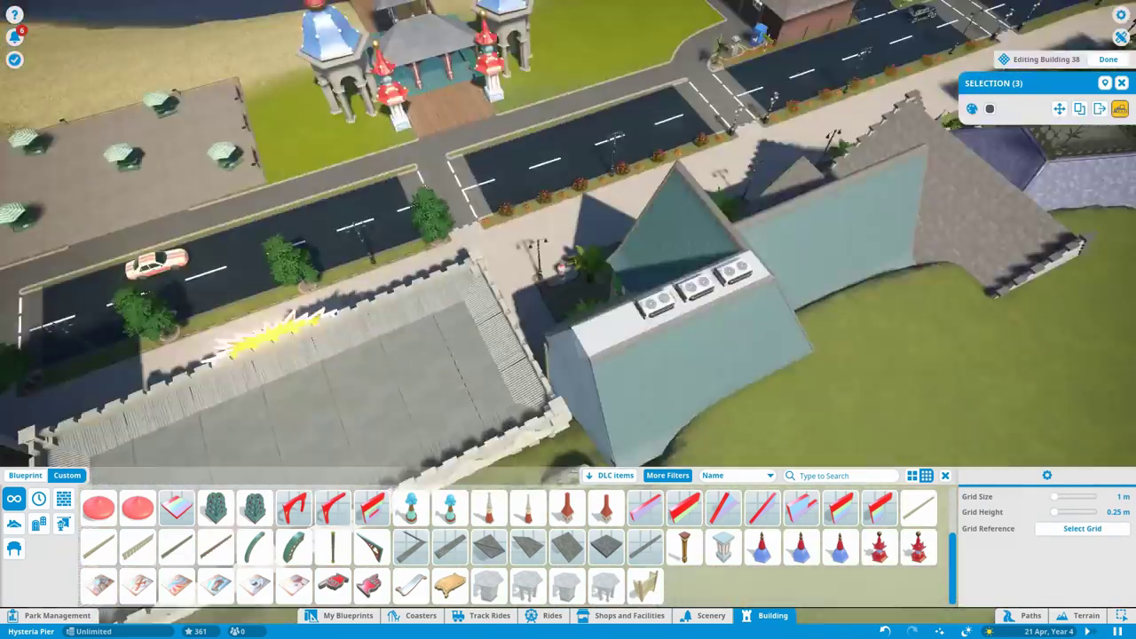
Step: Duplicate the iron pillar to the four corners of the flat ceiling and align the set beneath it
{"action": "scroll", "coordinate": [568, 266], "scroll_direction": "up", "scroll_amount": 5}
{"action": "scroll", "coordinate": [563, 190], "scroll_direction": "up", "scroll_amount": 3}
{"action": "key", "text": "Escape"}
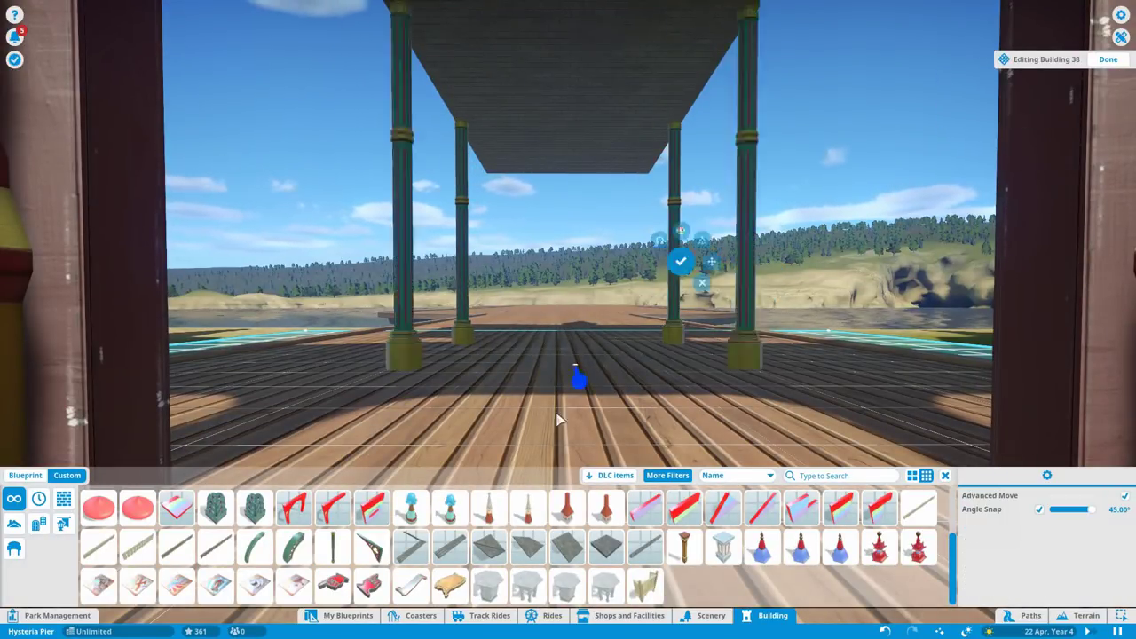
{"action": "scroll", "coordinate": [550, 448], "scroll_direction": "down", "scroll_amount": 4}
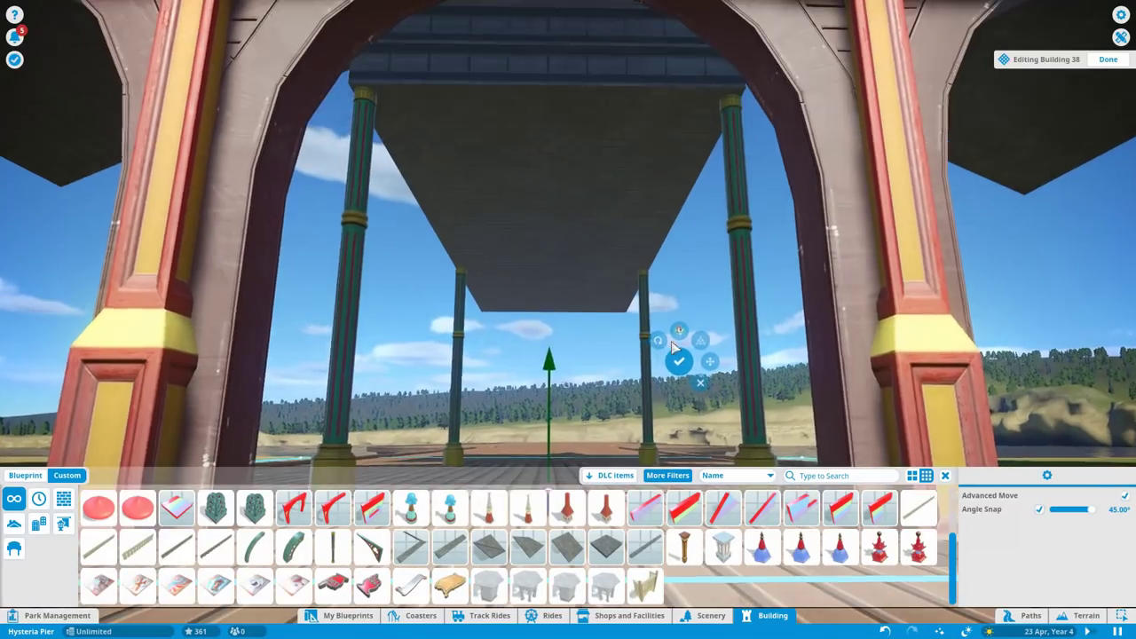
{"action": "left_click", "coordinate": [677, 359]}
Step: Search the scenery for "clock" and place a Clockface - Small above the front arch of the left domed tower
{"action": "scroll", "coordinate": [621, 266], "scroll_direction": "down", "scroll_amount": 5}
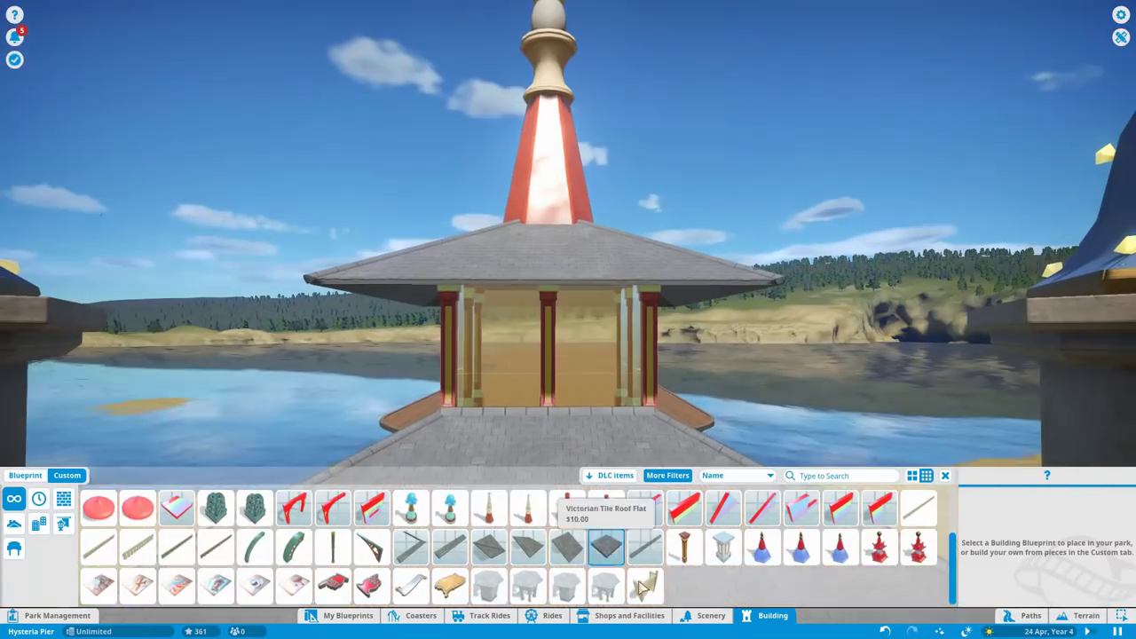
{"action": "left_click", "coordinate": [711, 615]}
{"action": "left_click", "coordinate": [839, 466]}
{"action": "type", "text": "clock"}
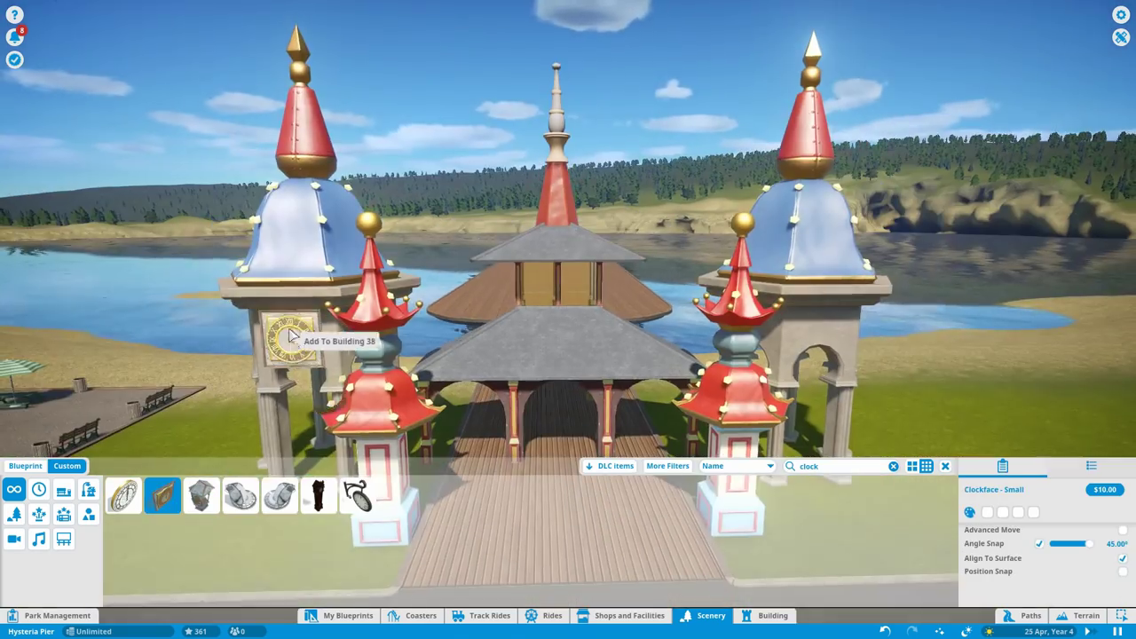
{"action": "scroll", "coordinate": [275, 325], "scroll_direction": "up", "scroll_amount": 5}
{"action": "left_click", "coordinate": [456, 249]}
{"action": "key", "text": "q"}
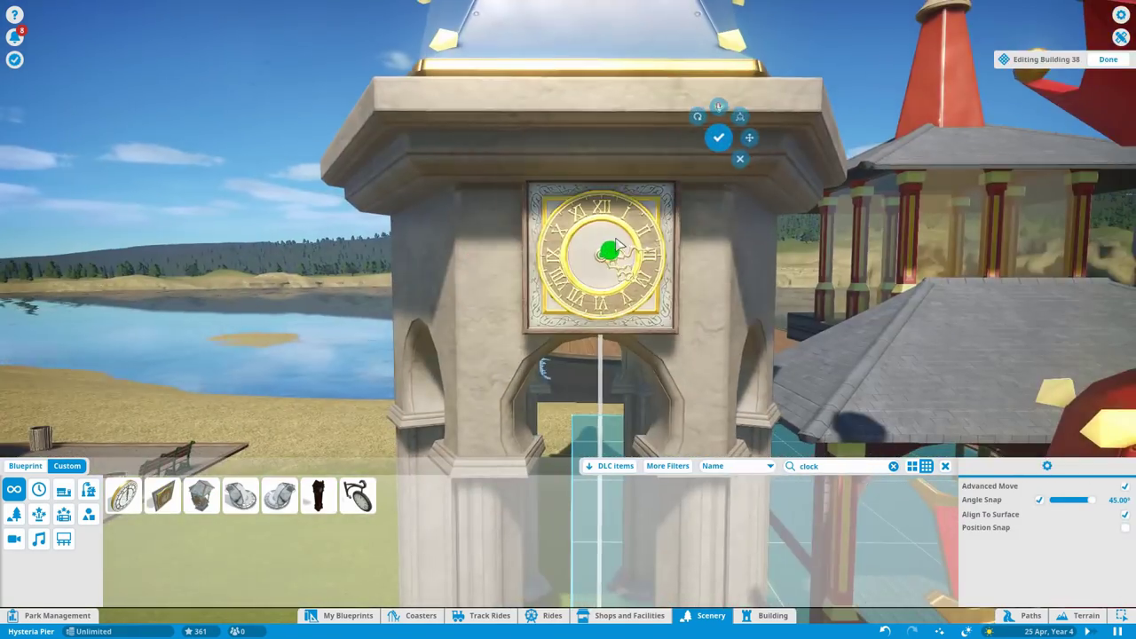
Step: Place a matching Clockface - Small on the right domed tower and sink the clock's square frame into the wall
{"action": "scroll", "coordinate": [583, 167], "scroll_direction": "down", "scroll_amount": 5}
{"action": "key", "text": "q"}
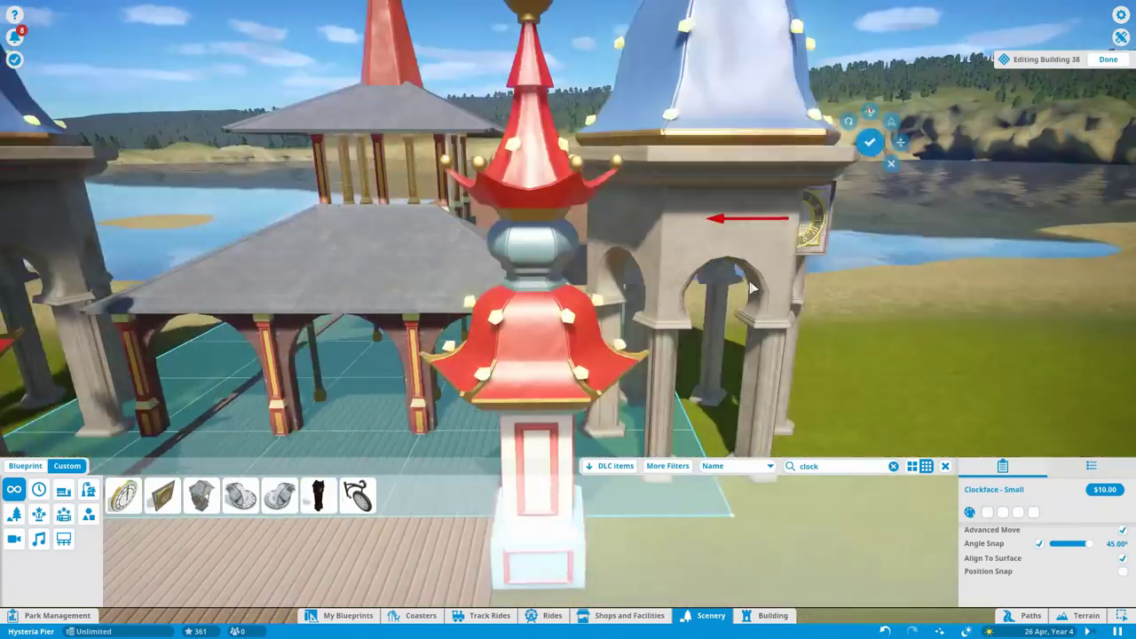
{"action": "left_click_drag", "start_coordinate": [750, 286], "coordinate": [502, 287]}
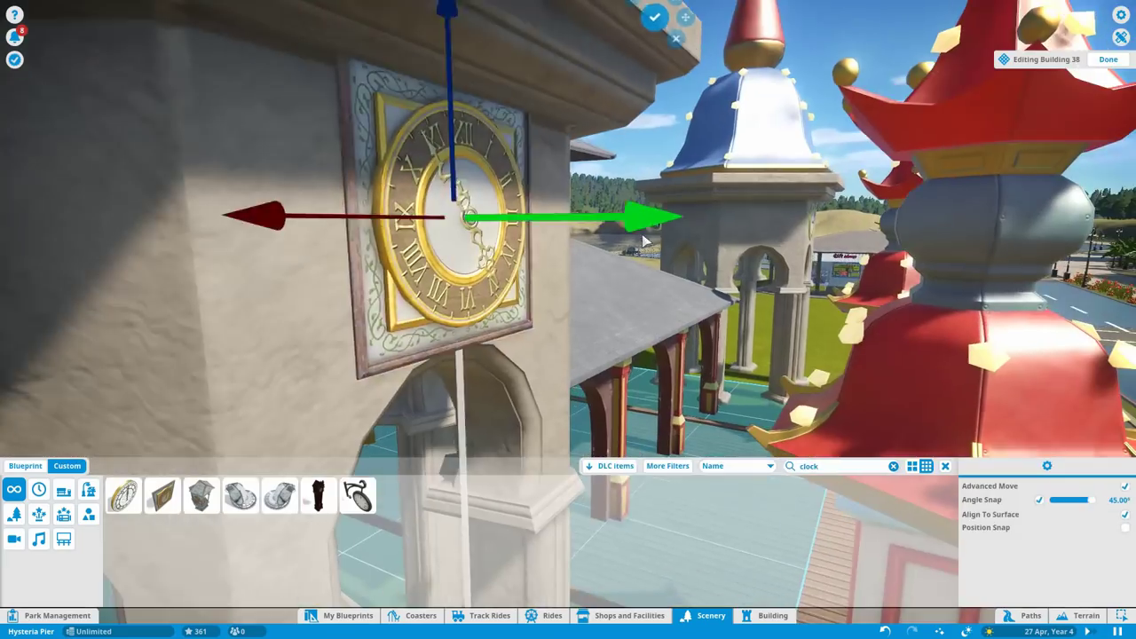
{"action": "left_click_drag", "start_coordinate": [645, 241], "coordinate": [324, 265]}
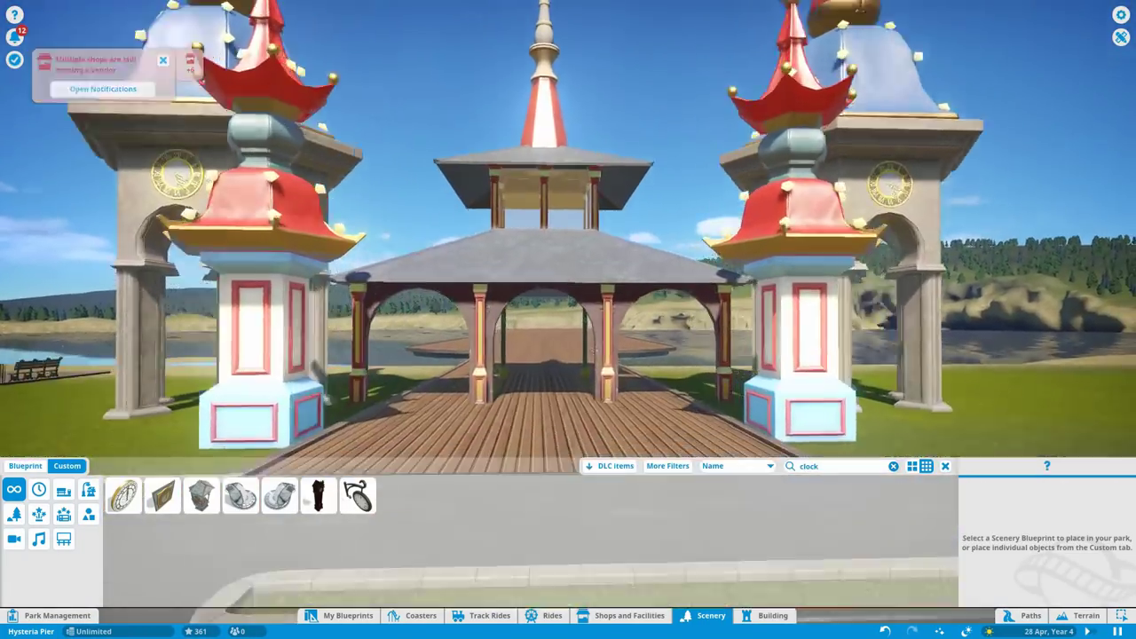
Step: Place Light Box Lettering H, Y, S, E and R in a row on the path in front of the gate
{"action": "left_click", "coordinate": [894, 515]}
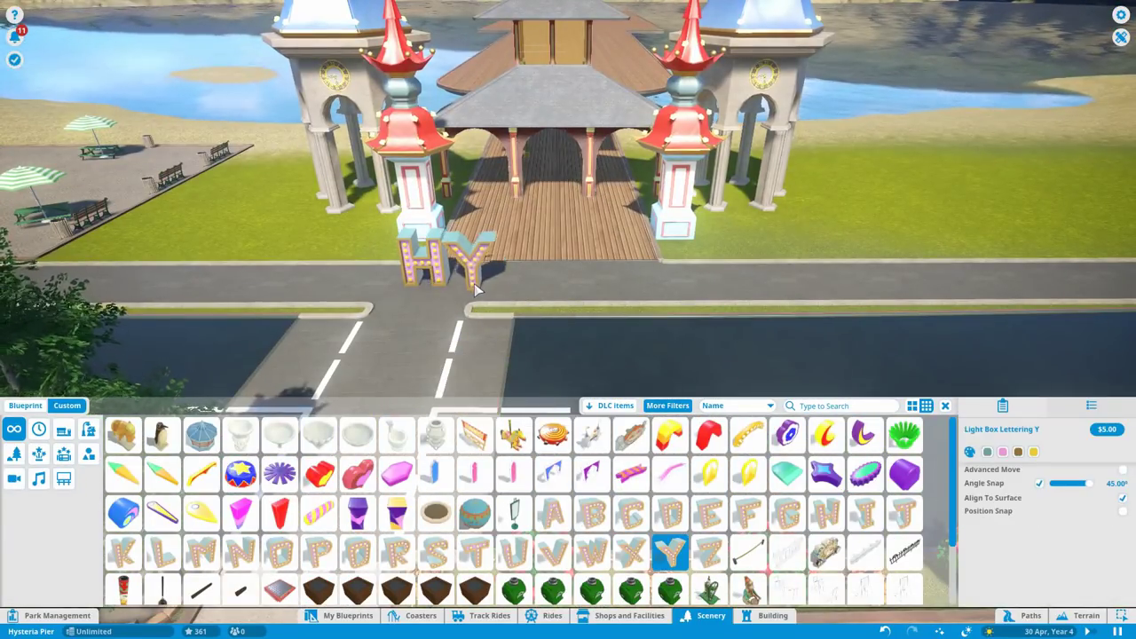
{"action": "left_click", "coordinate": [533, 267]}
{"action": "left_click", "coordinate": [578, 284]}
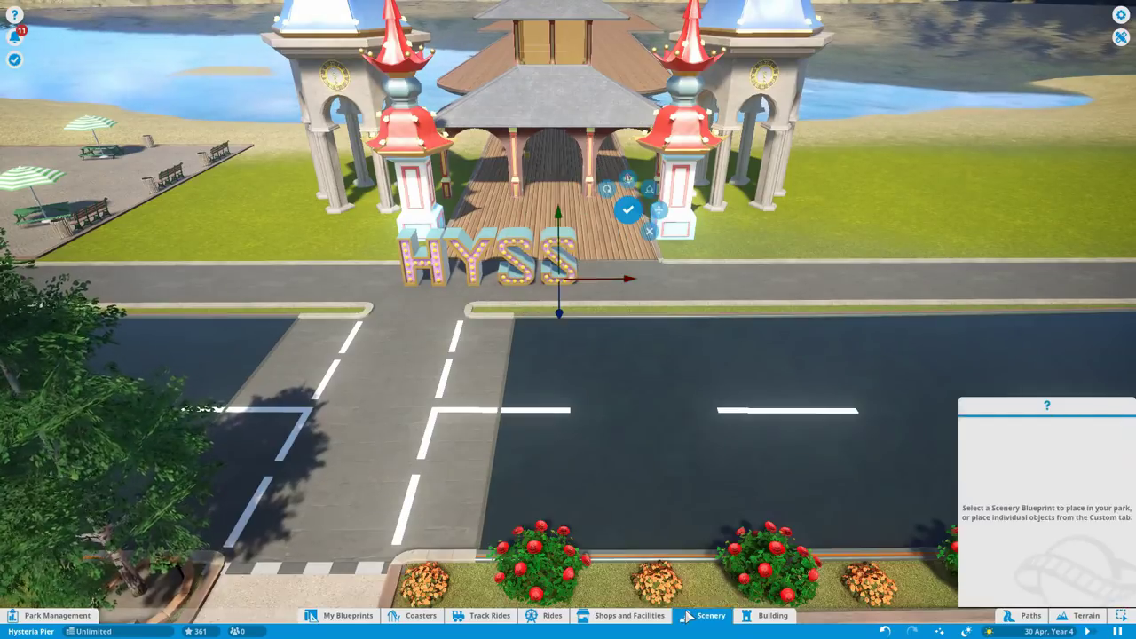
{"action": "left_click", "coordinate": [707, 512]}
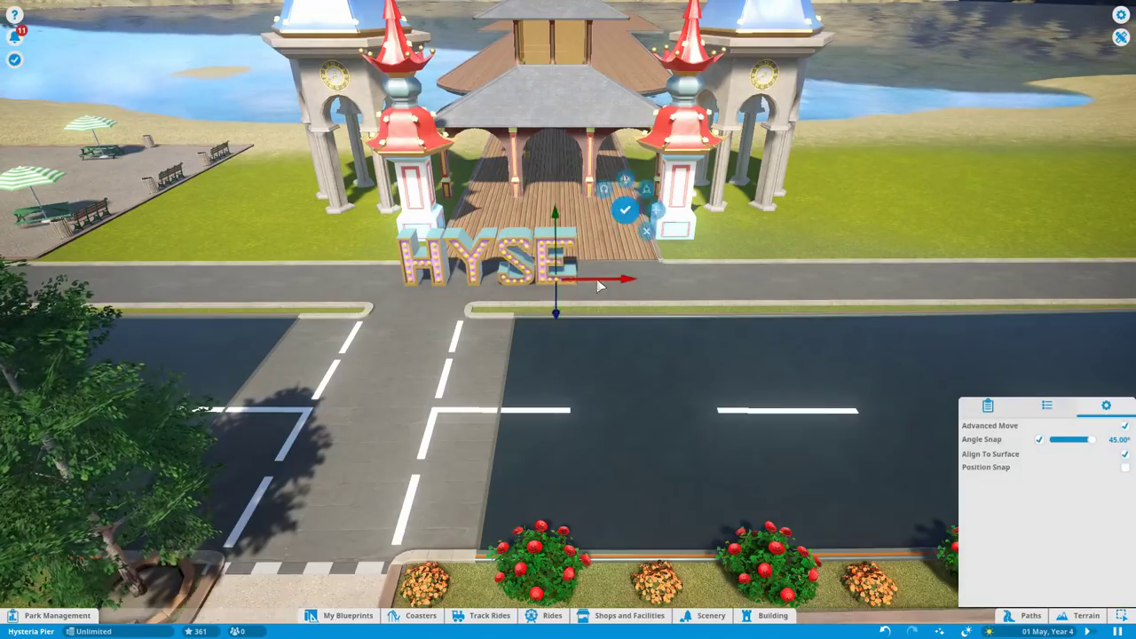
{"action": "left_click", "coordinate": [664, 266]}
{"action": "left_click", "coordinate": [397, 552]}
{"action": "left_click", "coordinate": [662, 264]}
Step: Complete the word HYSTERIA with Light Box Lettering I, T and A, adjusting the last letter's rotation with a 15° angle snap
{"action": "left_click", "coordinate": [711, 615]}
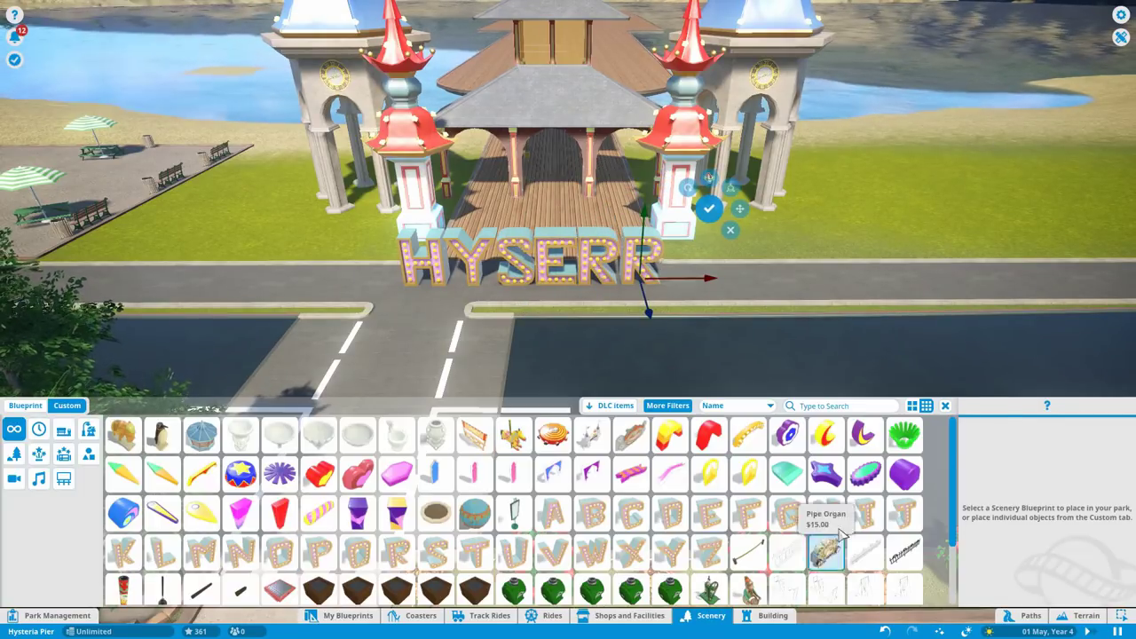
{"action": "left_click", "coordinate": [699, 211]}
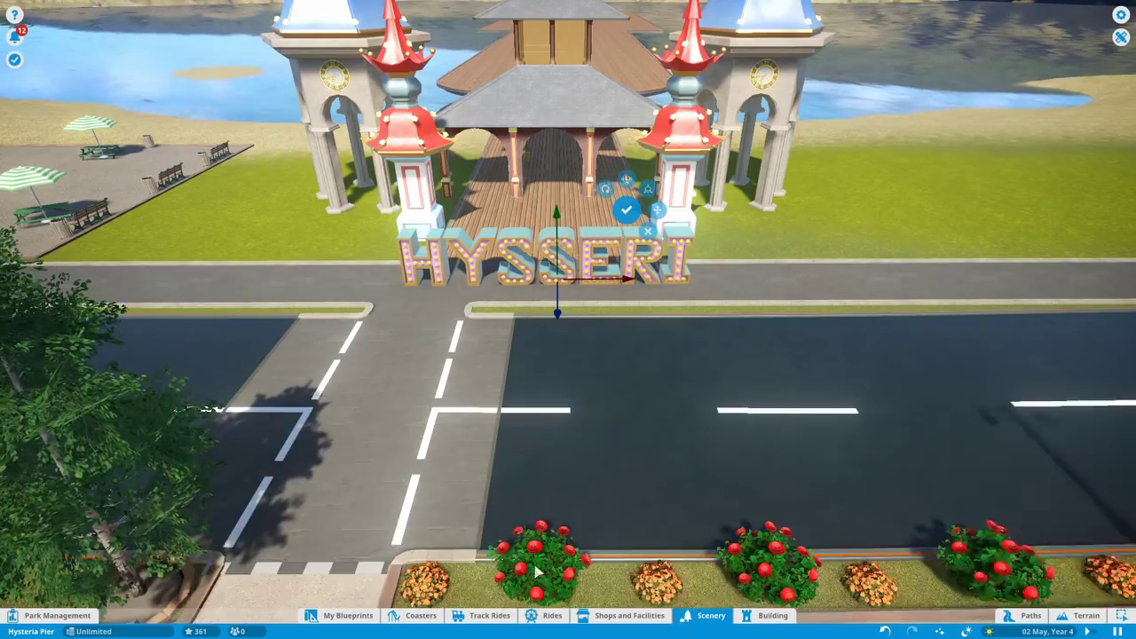
{"action": "left_click", "coordinate": [544, 279]}
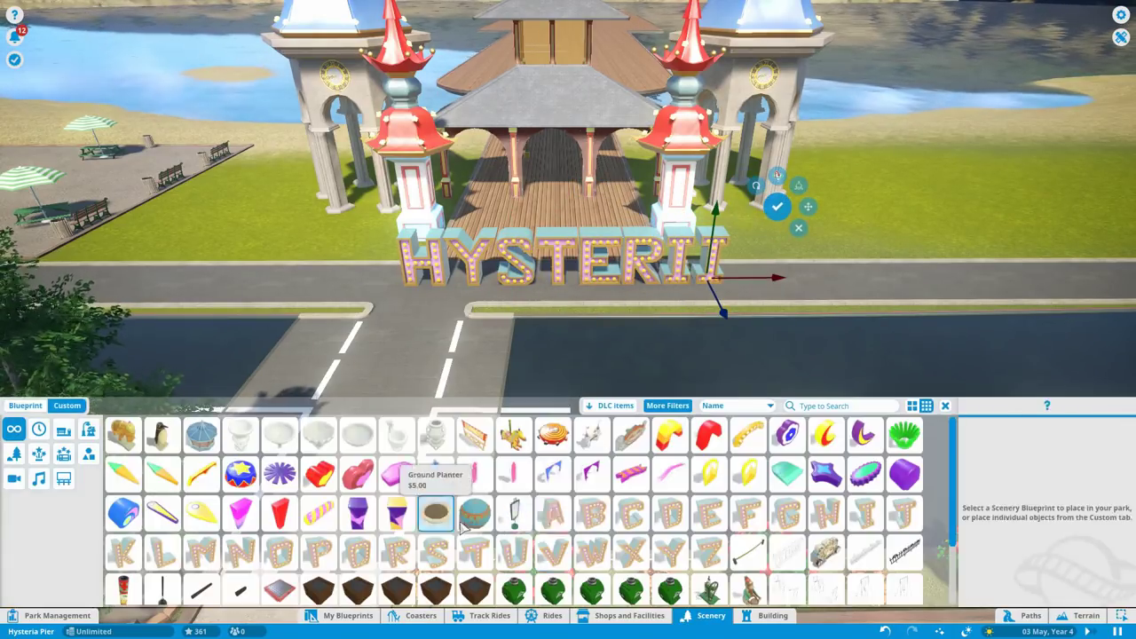
{"action": "left_click", "coordinate": [755, 286]}
{"action": "scroll", "coordinate": [1034, 587], "scroll_direction": "up", "scroll_amount": 3}
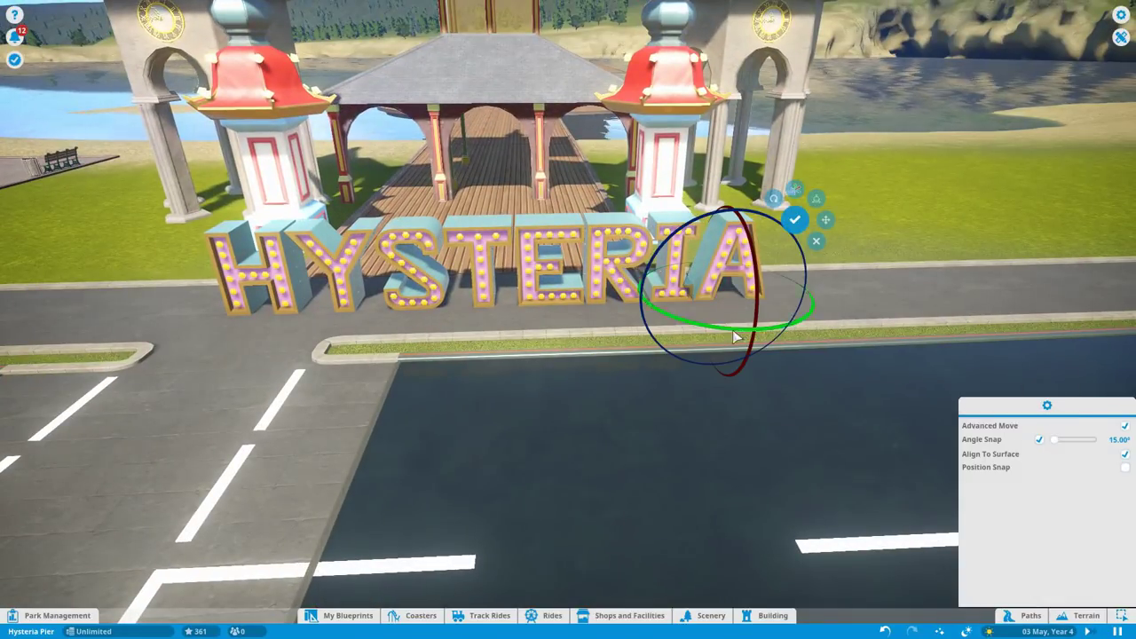
{"action": "left_click", "coordinate": [720, 328]}
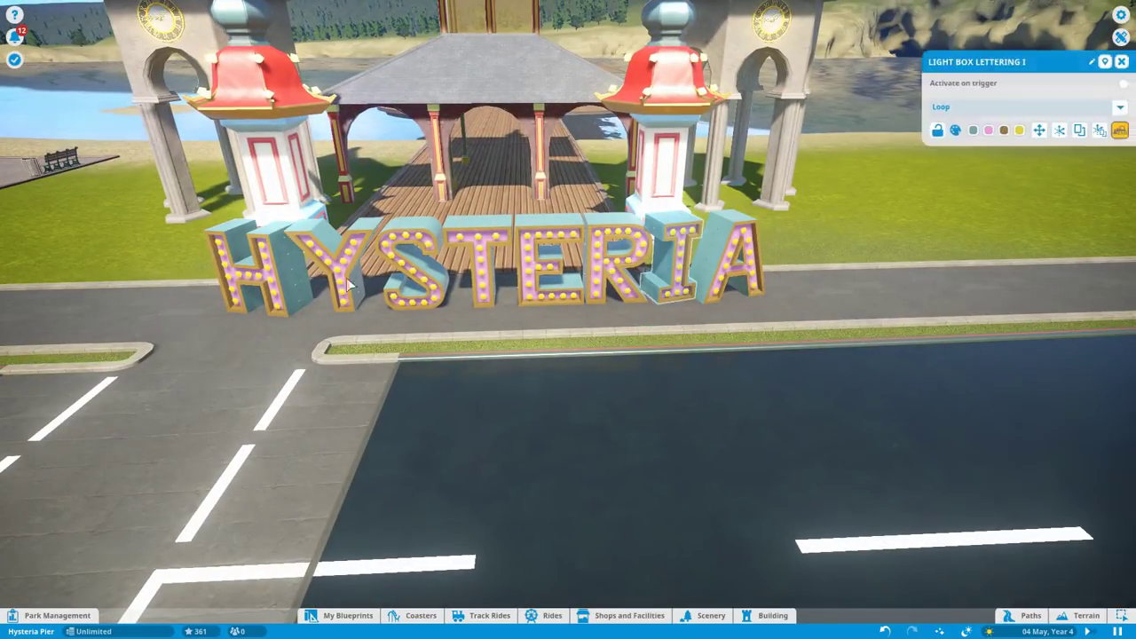
Step: Select the eight HYSTERIA letters and raise them from the path to above the entrance's lower slate roof
{"action": "left_click", "coordinate": [754, 307]}
{"action": "left_click", "coordinate": [754, 308]}
{"action": "scroll", "coordinate": [755, 308], "scroll_direction": "up", "scroll_amount": 3}
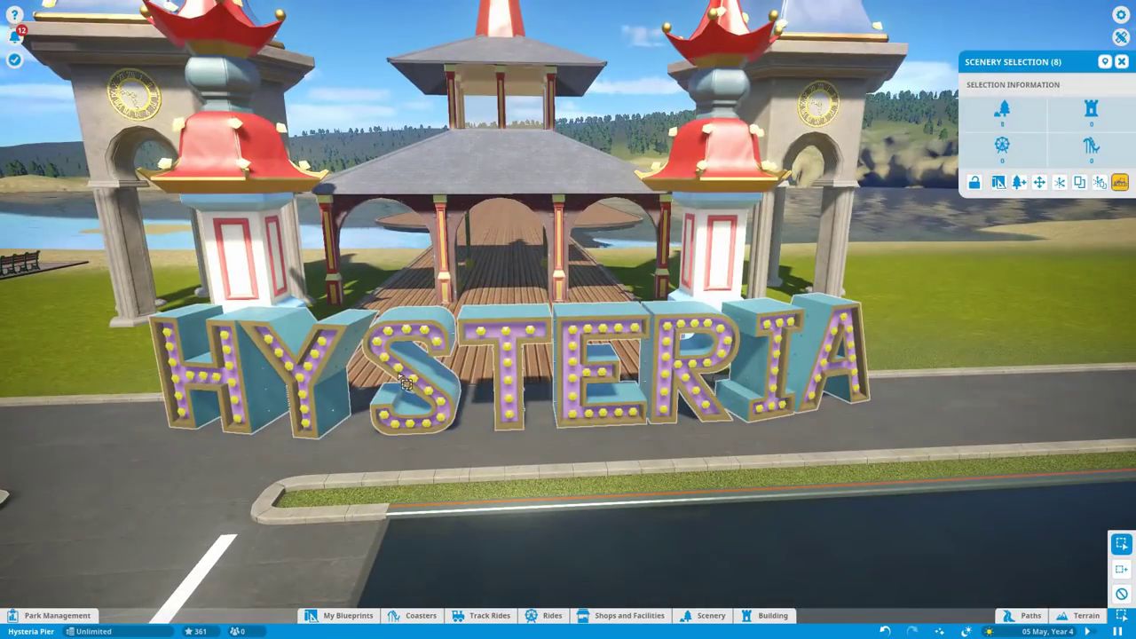
{"action": "left_click", "coordinate": [461, 325]}
{"action": "scroll", "coordinate": [462, 325], "scroll_direction": "down", "scroll_amount": 3}
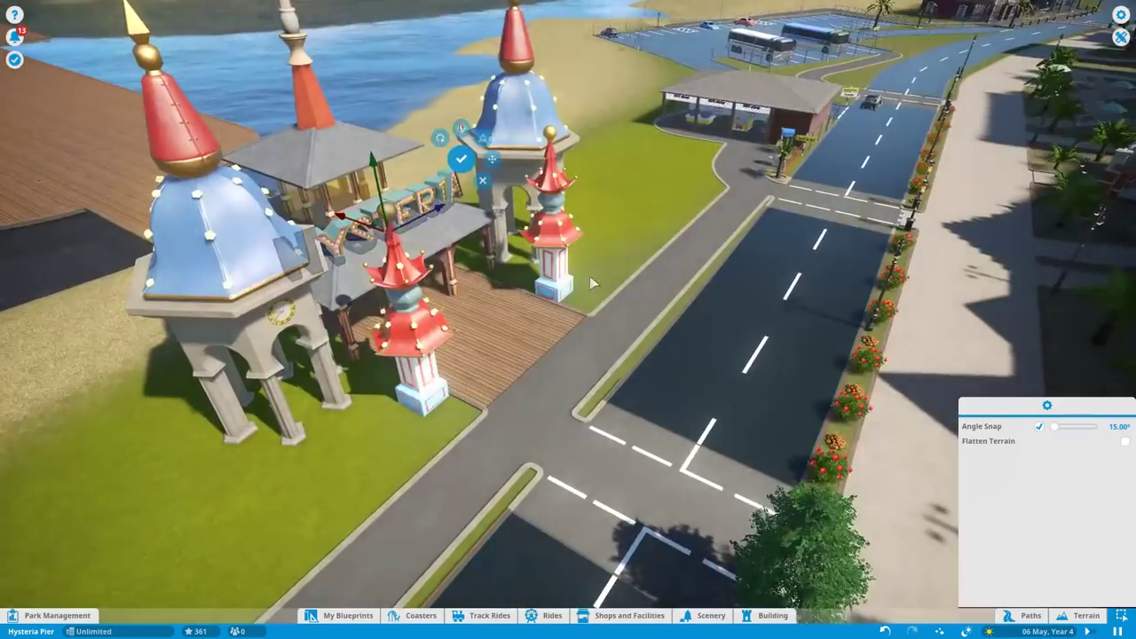
{"action": "key", "text": "q"}
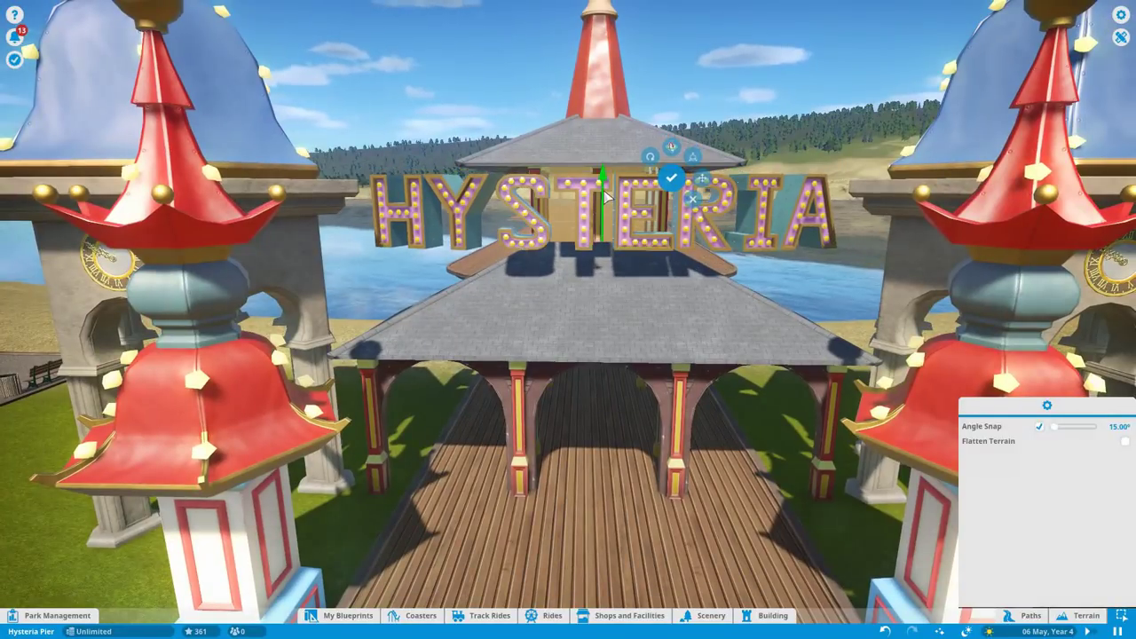
{"action": "key", "text": "Escape"}
Step: Add Light Box Lettering P, I, E and R as a second row beneath HYSTERIA on the front slope of the slate roof
{"action": "left_click", "coordinate": [533, 231]}
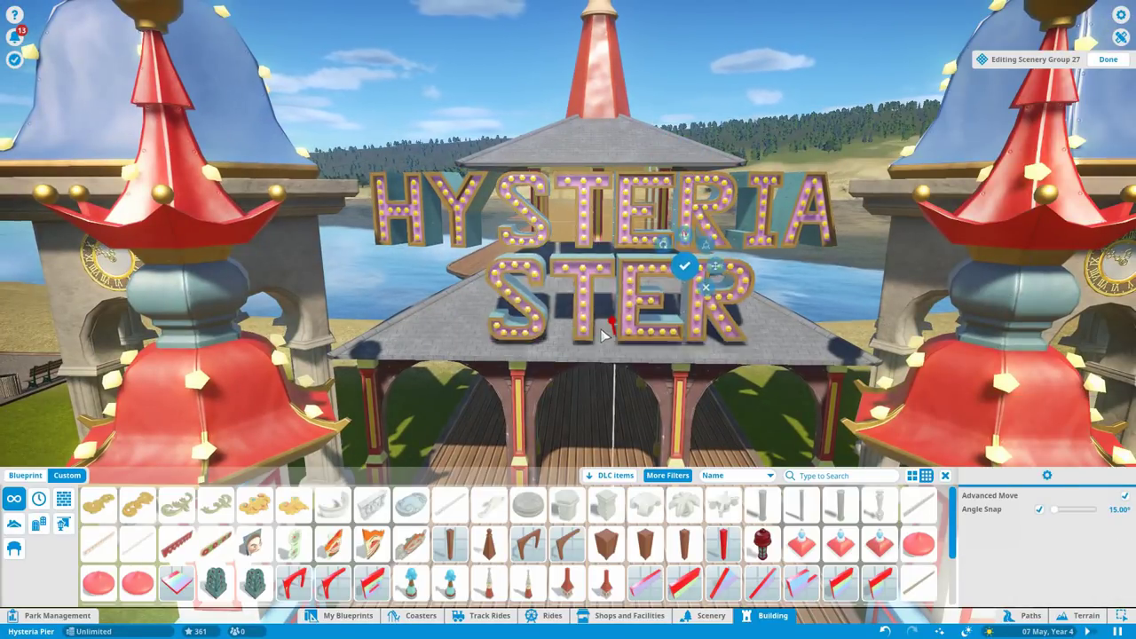
{"action": "left_click", "coordinate": [705, 622]}
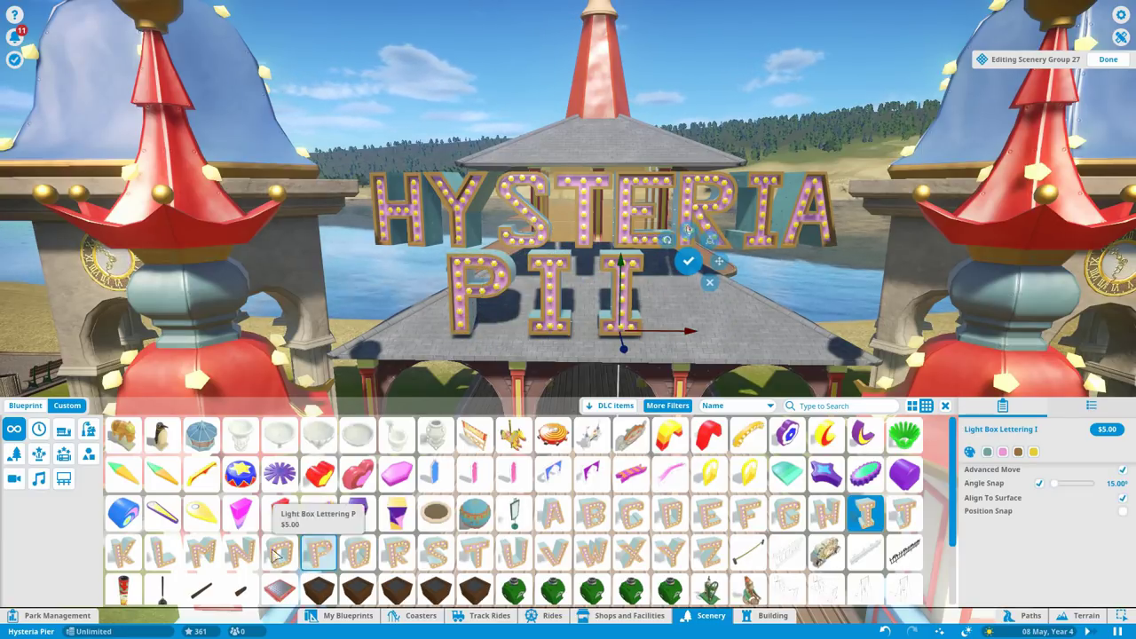
{"action": "scroll", "coordinate": [462, 302], "scroll_direction": "up", "scroll_amount": 3}
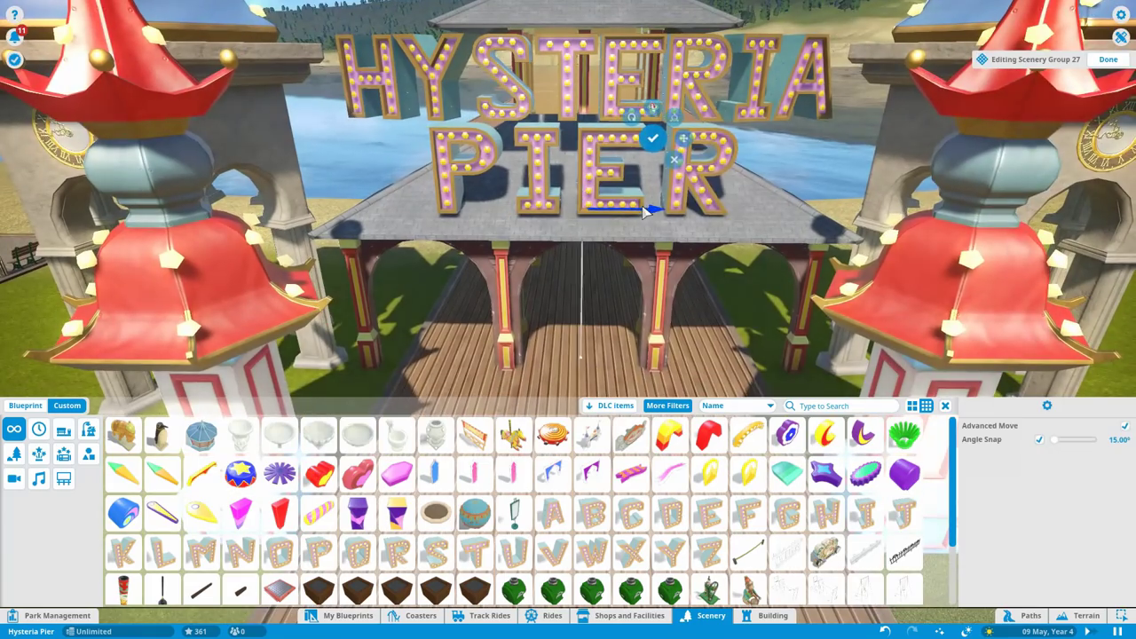
{"action": "left_click", "coordinate": [588, 169]}
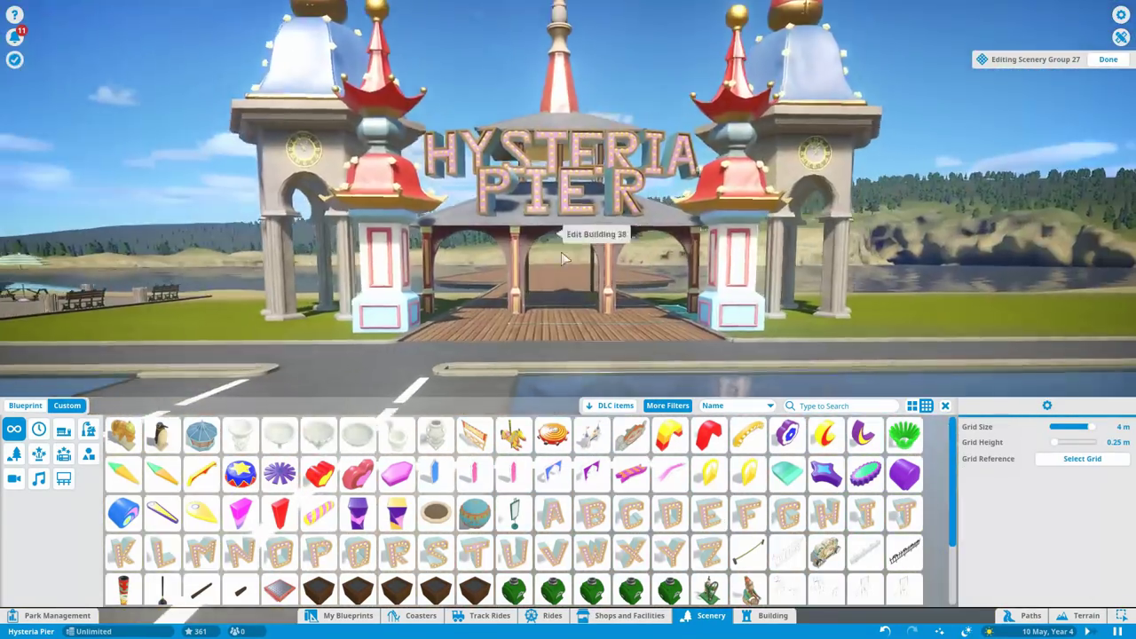
{"action": "left_click", "coordinate": [561, 254]}
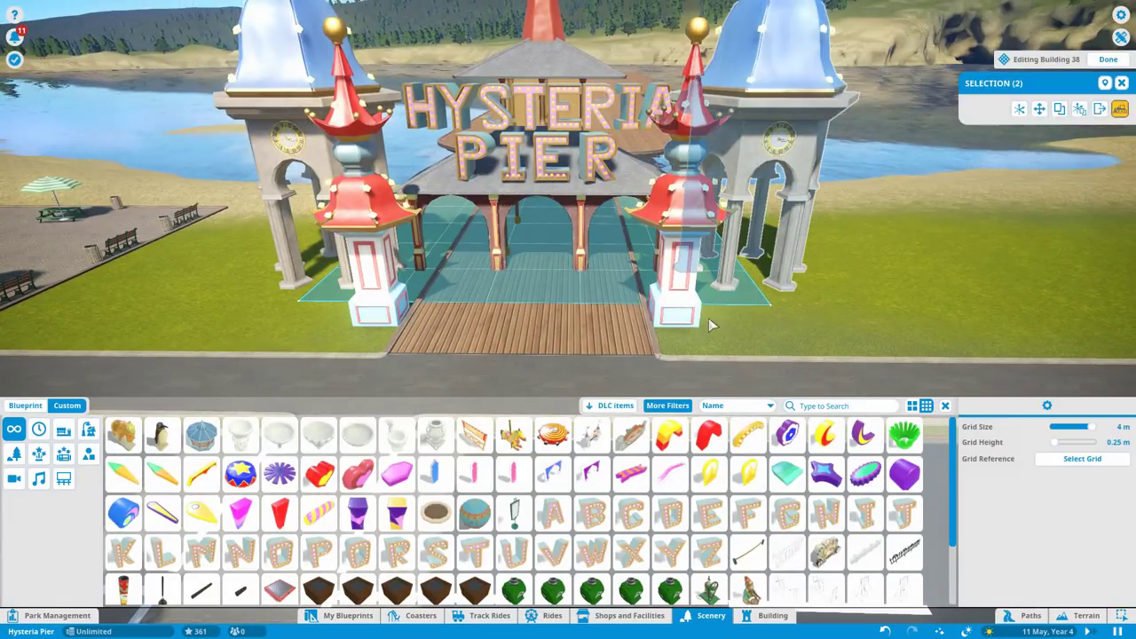
{"action": "scroll", "coordinate": [781, 137], "scroll_direction": "up", "scroll_amount": 5}
{"action": "key", "text": "Escape"}
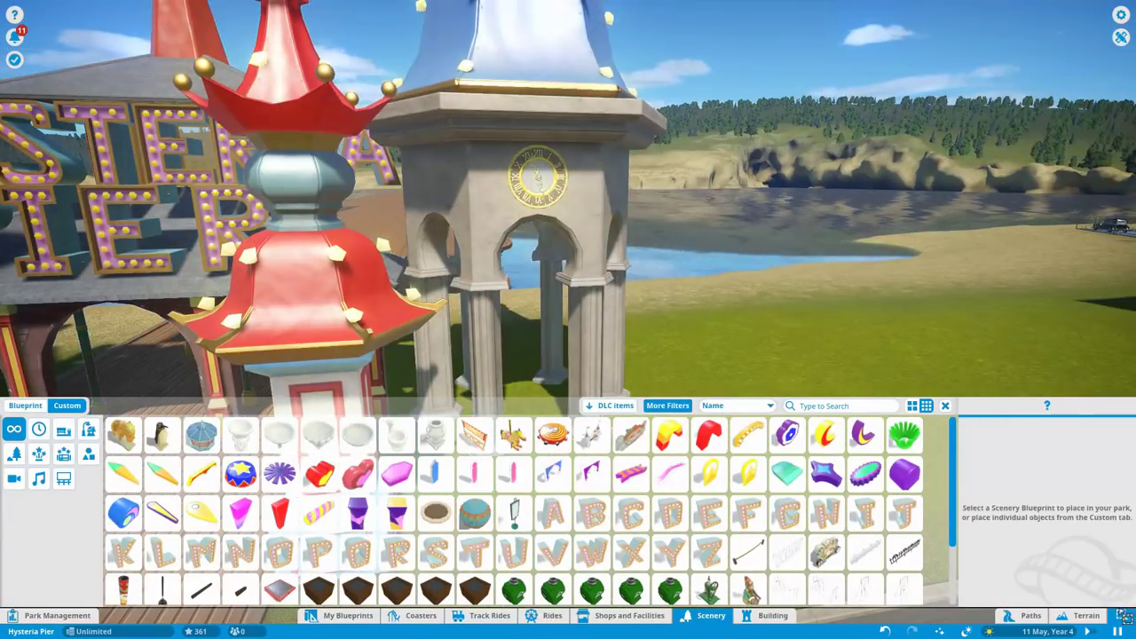
Step: Join the backs of the sign letters with Electrical Cable 3 - 4m pieces and recolour the letter faces dark red
{"action": "key", "text": "Escape"}
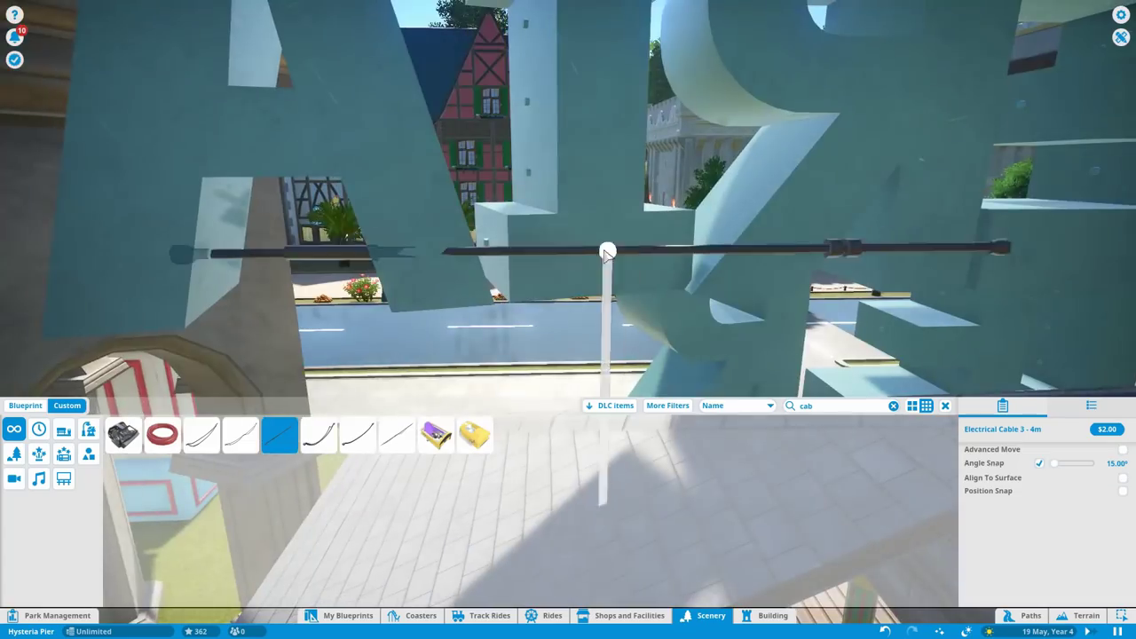
{"action": "right_click", "coordinate": [436, 267]}
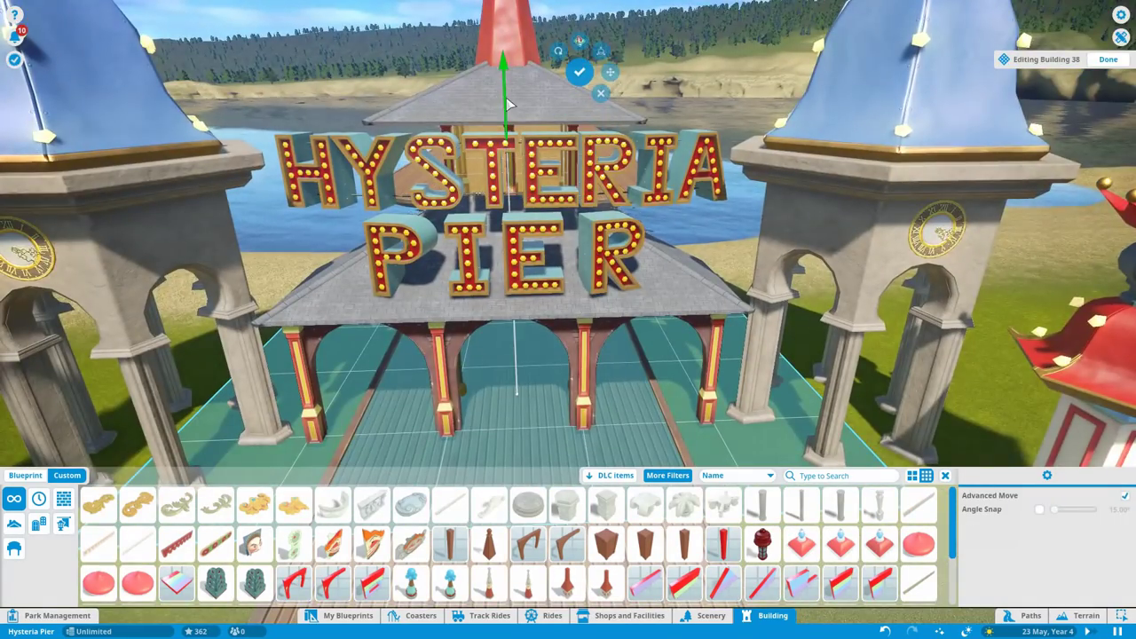
{"action": "scroll", "coordinate": [507, 105], "scroll_direction": "up", "scroll_amount": 2}
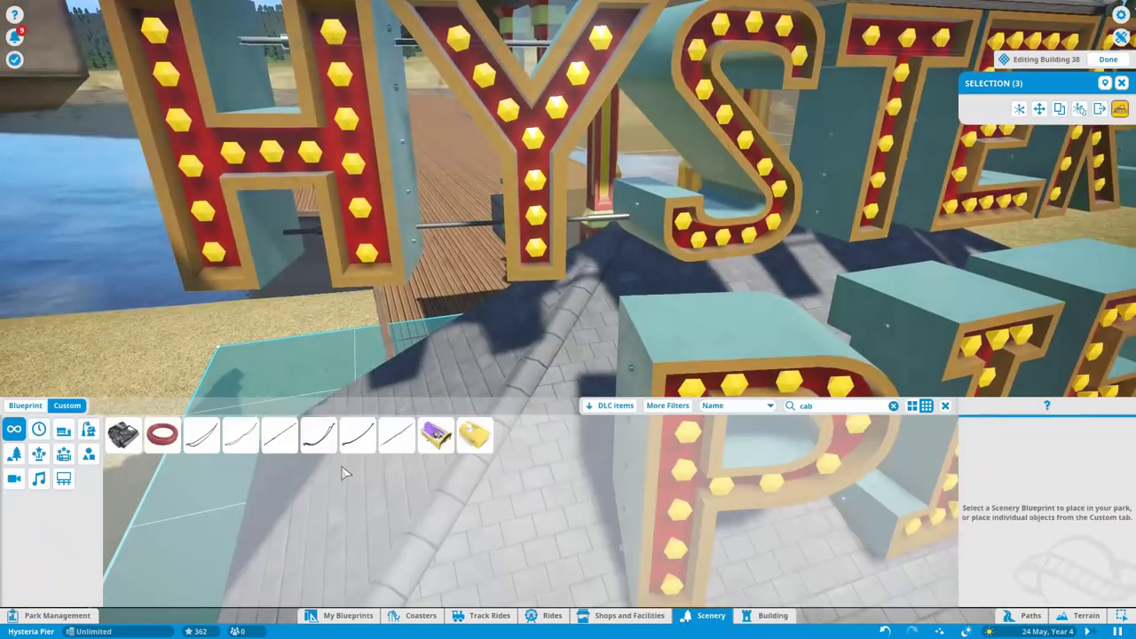
{"action": "left_click", "coordinate": [279, 434]}
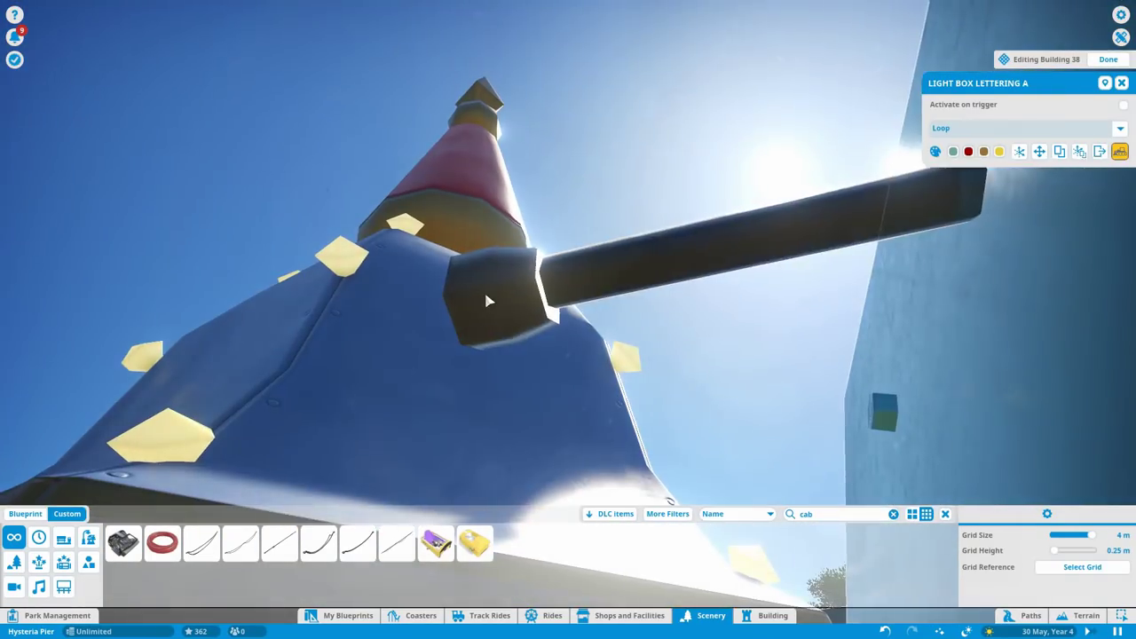
Step: Place Screen Mounting Poles on the slate roof behind the letters as supports for the sign
{"action": "left_click", "coordinate": [846, 388]}
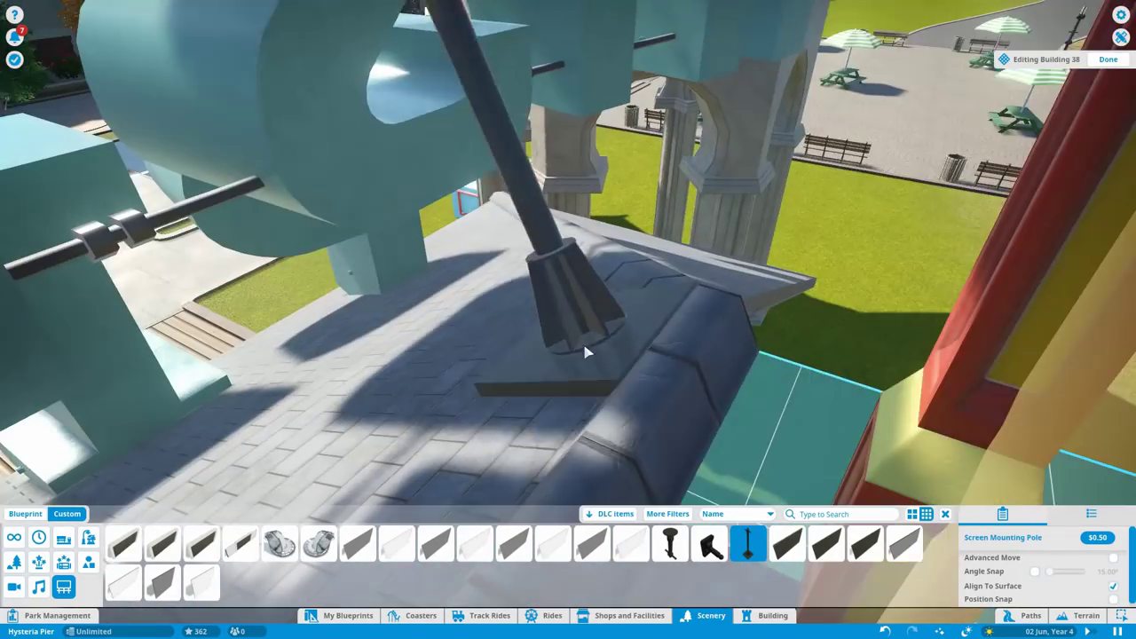
{"action": "left_click", "coordinate": [545, 354]}
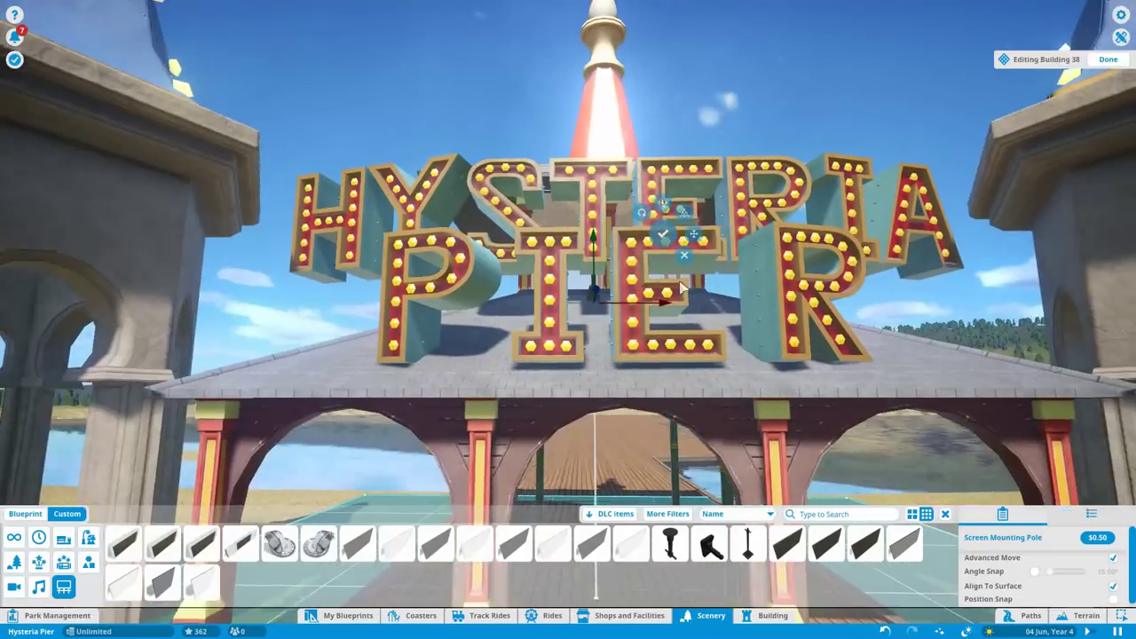
{"action": "key", "text": "a"}
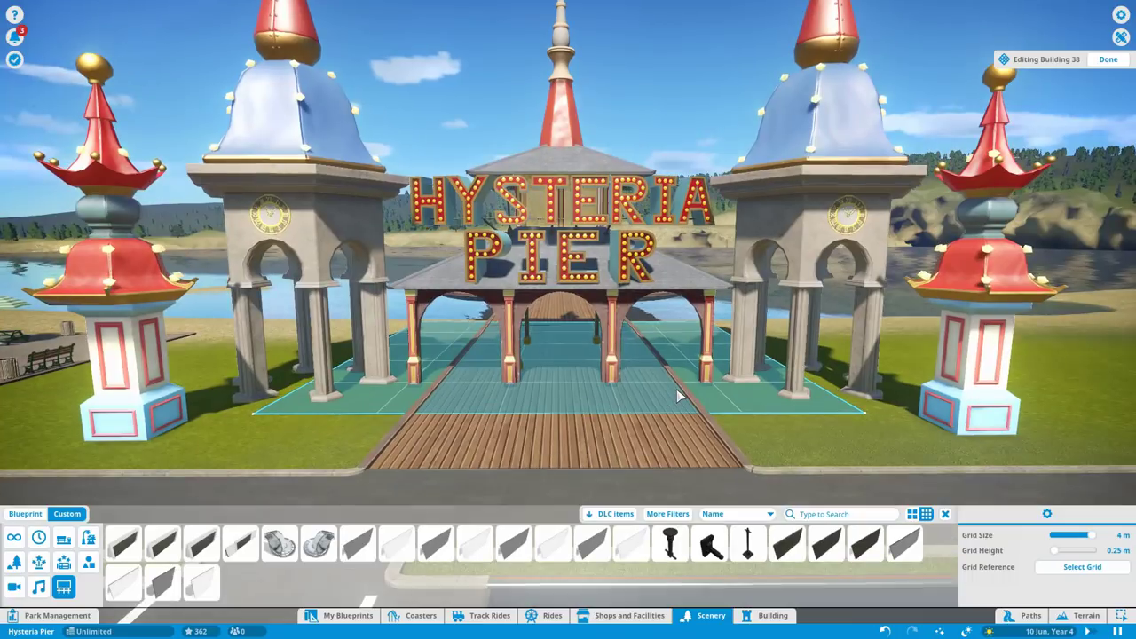
Step: Place Victorian Fence Panelled sections beside the left red tower and around the corner back to the entrance's front post
{"action": "type", "text": "w"}
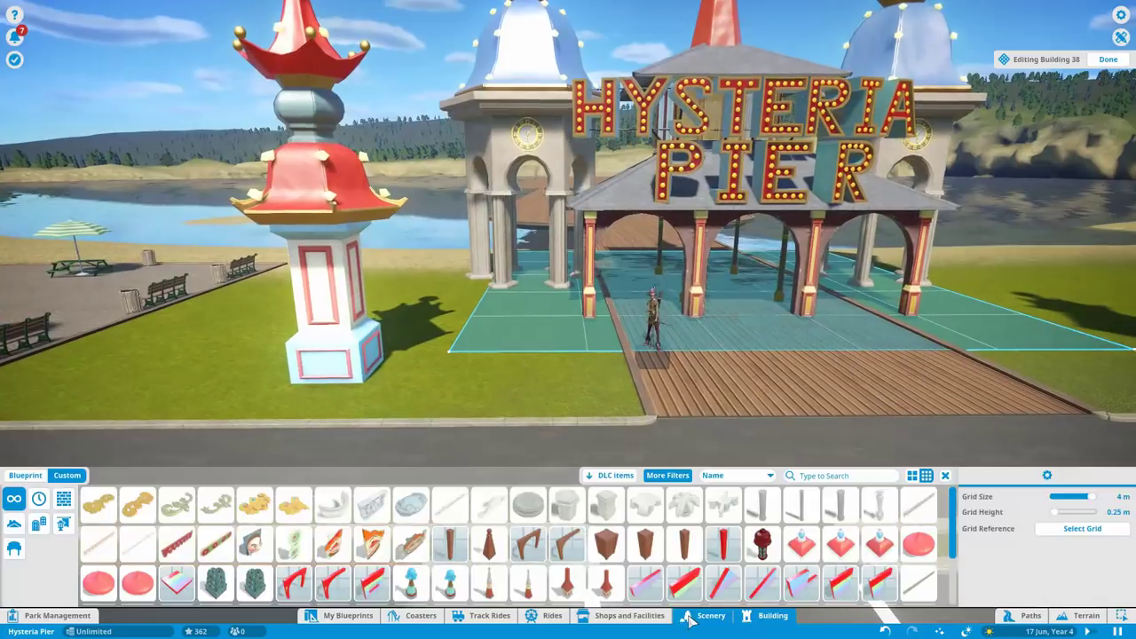
{"action": "left_click", "coordinate": [711, 615]}
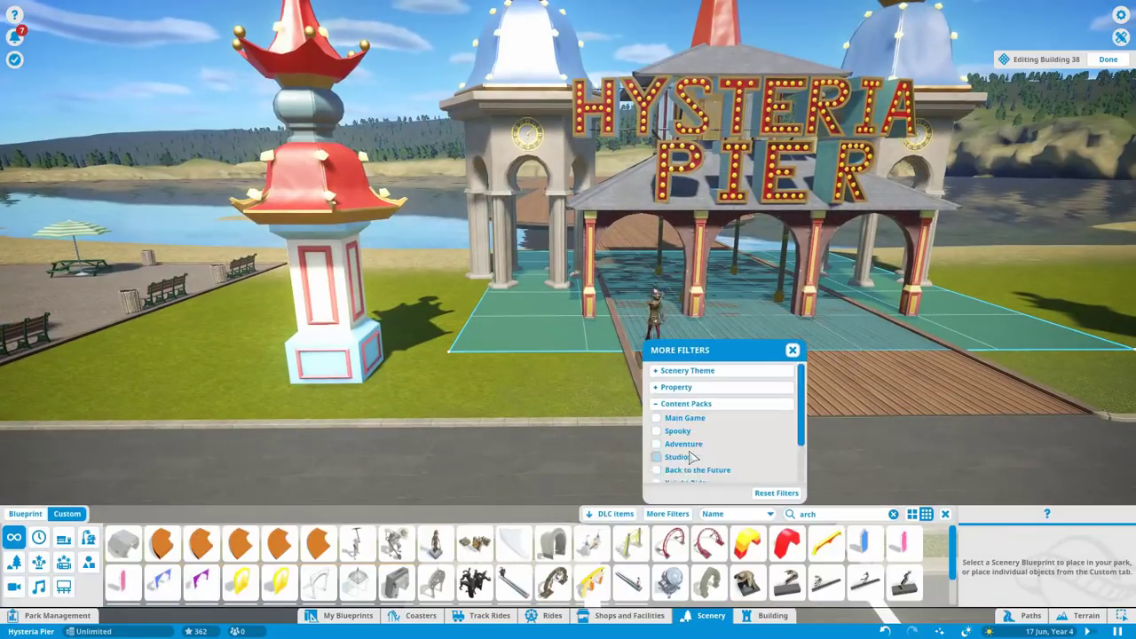
{"action": "left_click", "coordinate": [592, 543]}
{"action": "scroll", "coordinate": [604, 550], "scroll_direction": "down", "scroll_amount": 5}
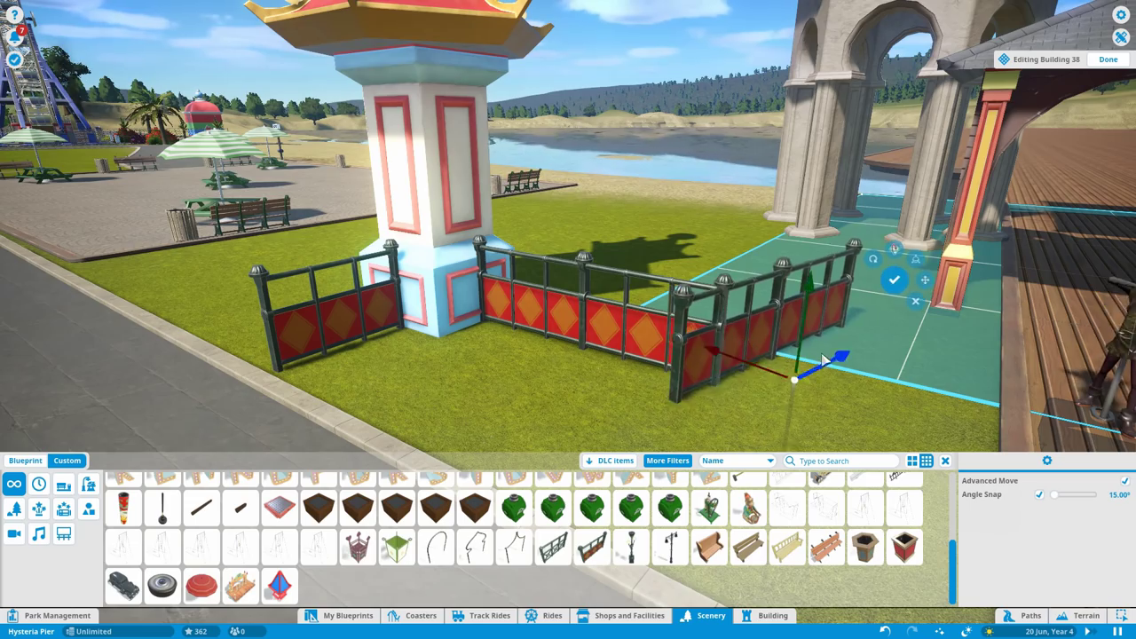
{"action": "key", "text": "e"}
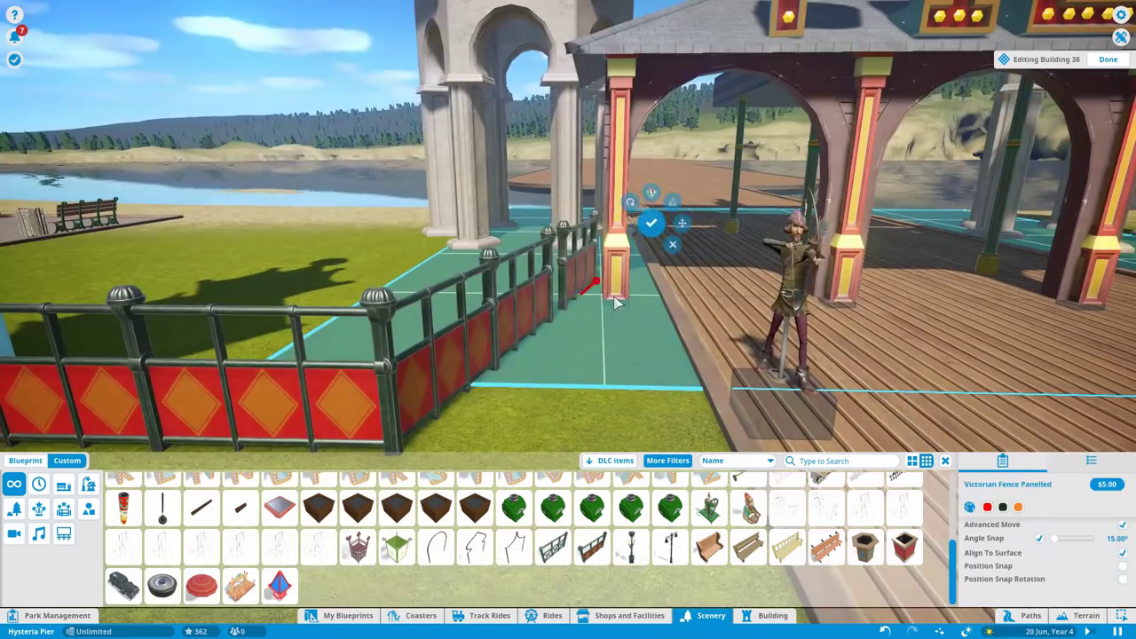
{"action": "key", "text": "e"}
Step: Try to extend the panelled fence past the left front post of the entrance, and delete the extra sections
{"action": "key", "text": "Tab"}
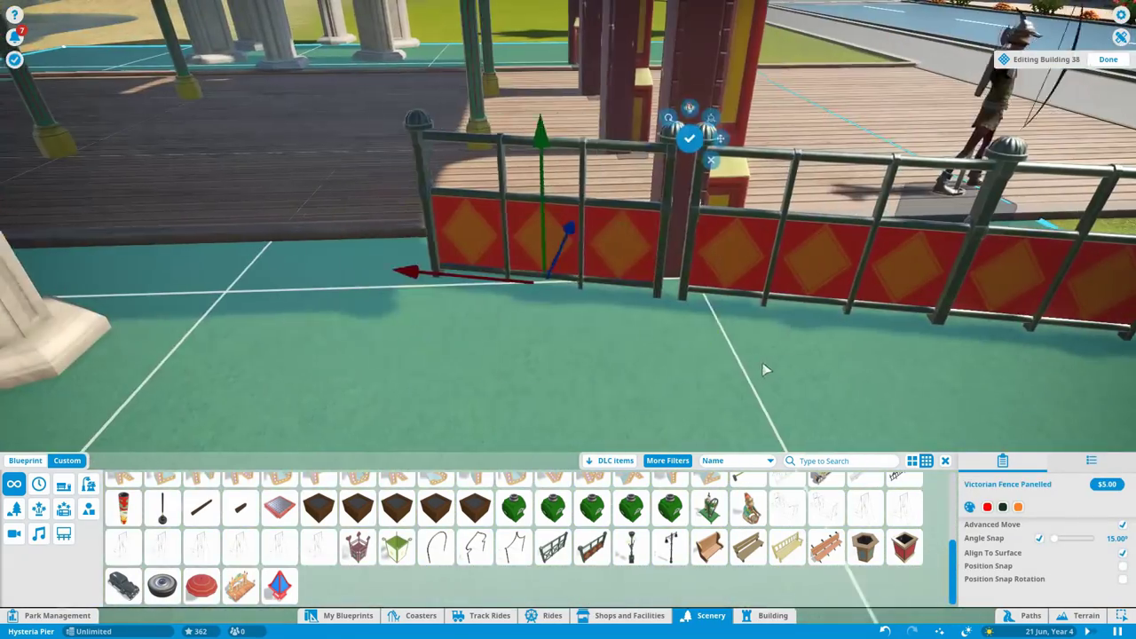
{"action": "key", "text": "r"}
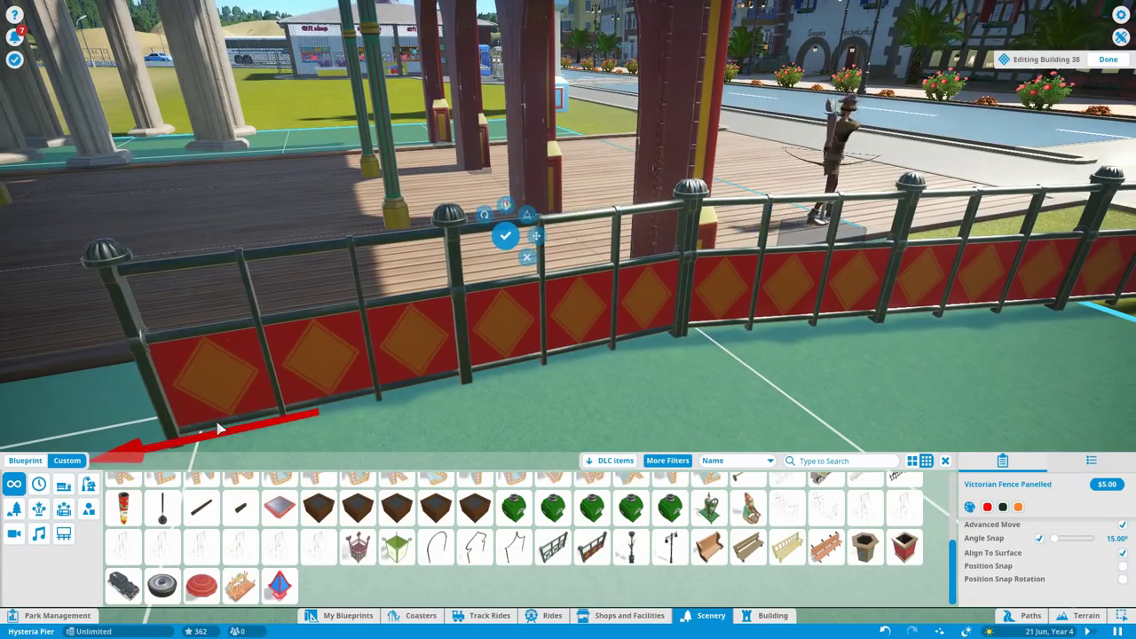
{"action": "key", "text": "e"}
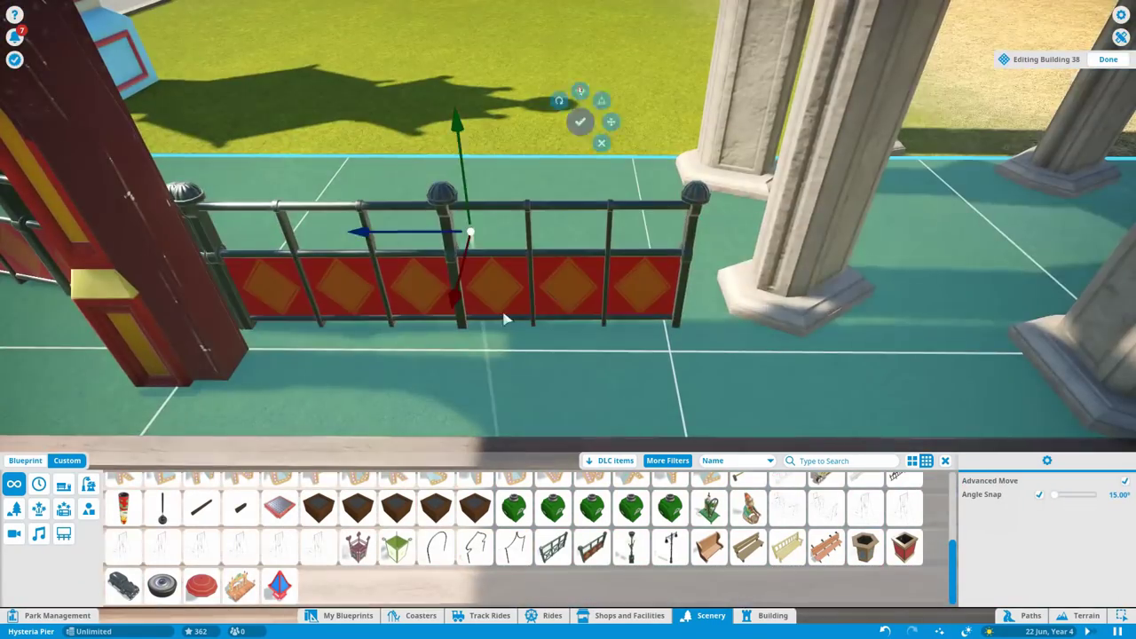
{"action": "key", "text": "e"}
{"action": "key", "text": "q"}
{"action": "key", "text": "Delete"}
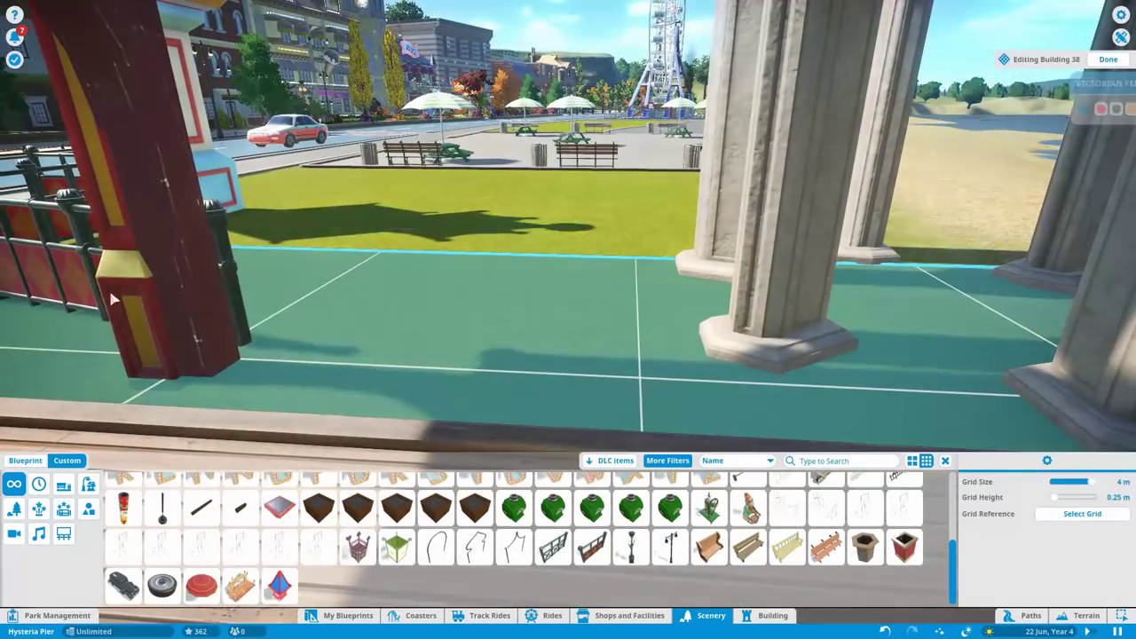
Step: Run Victorian Fence Panelled sections along the boardwalk's left edge, past the domed tower's columns toward the water
{"action": "key", "text": "e"}
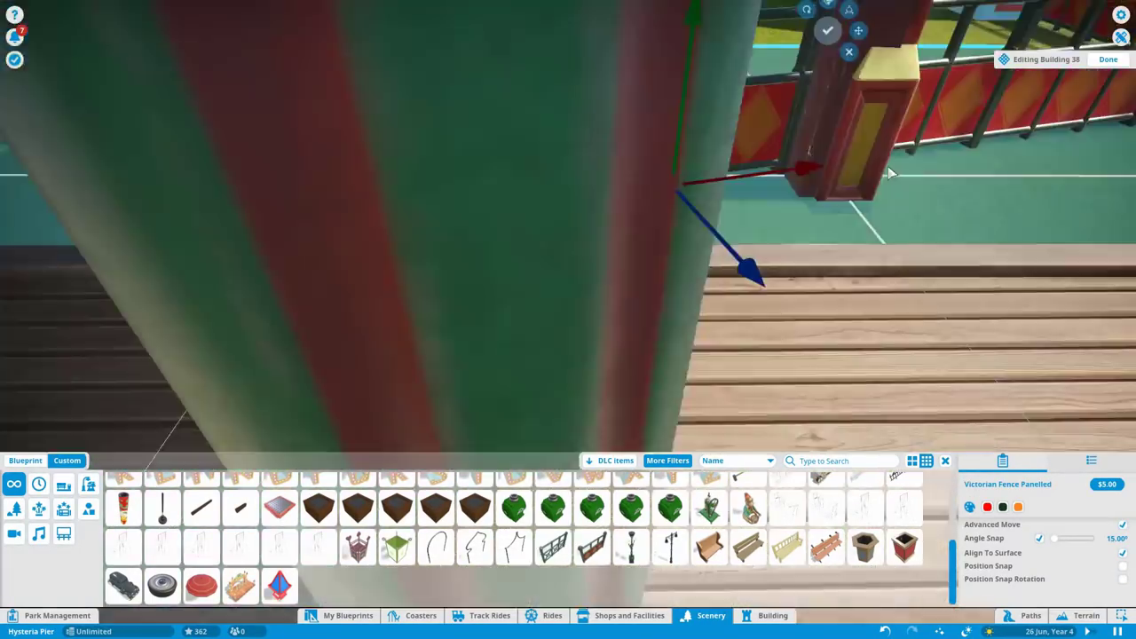
{"action": "scroll", "coordinate": [892, 173], "scroll_direction": "down", "scroll_amount": 5}
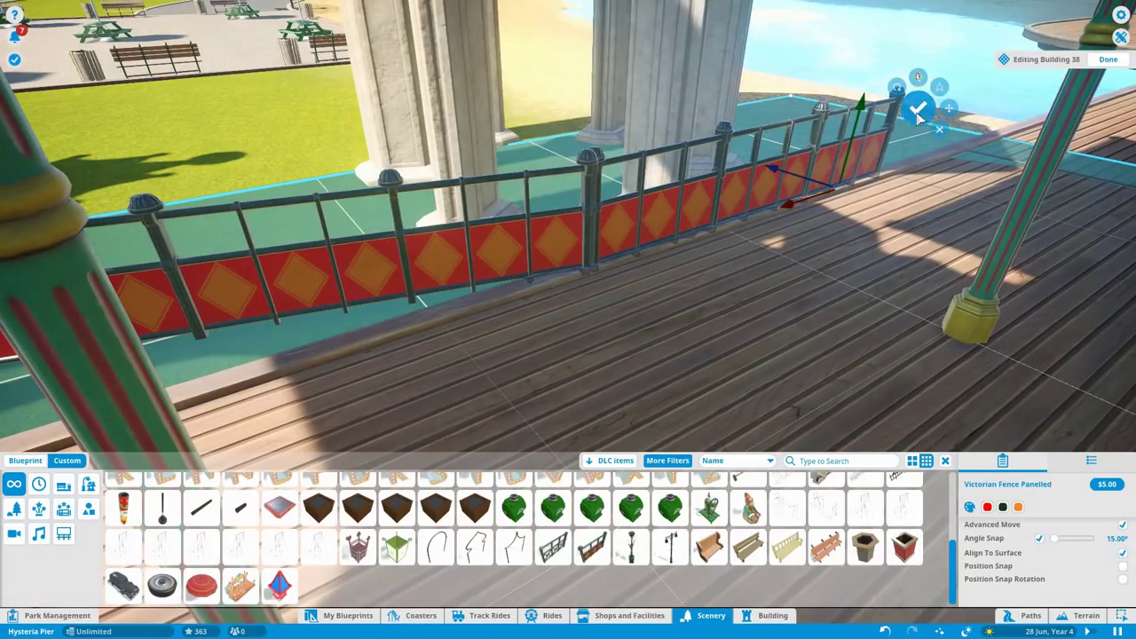
{"action": "key", "text": "q"}
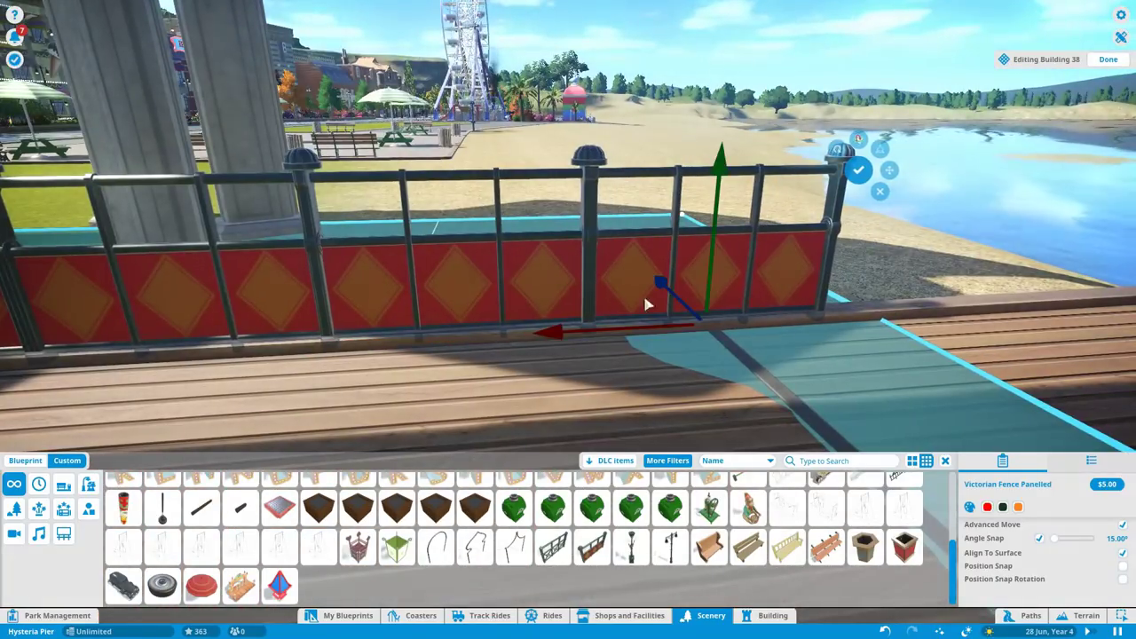
Step: Fence the boardwalk's right edge with Victorian Fence Panelled, extend it seaward with aligned Victorian Fence Bare sections, and finish editing the building
{"action": "left_click", "coordinate": [552, 546]}
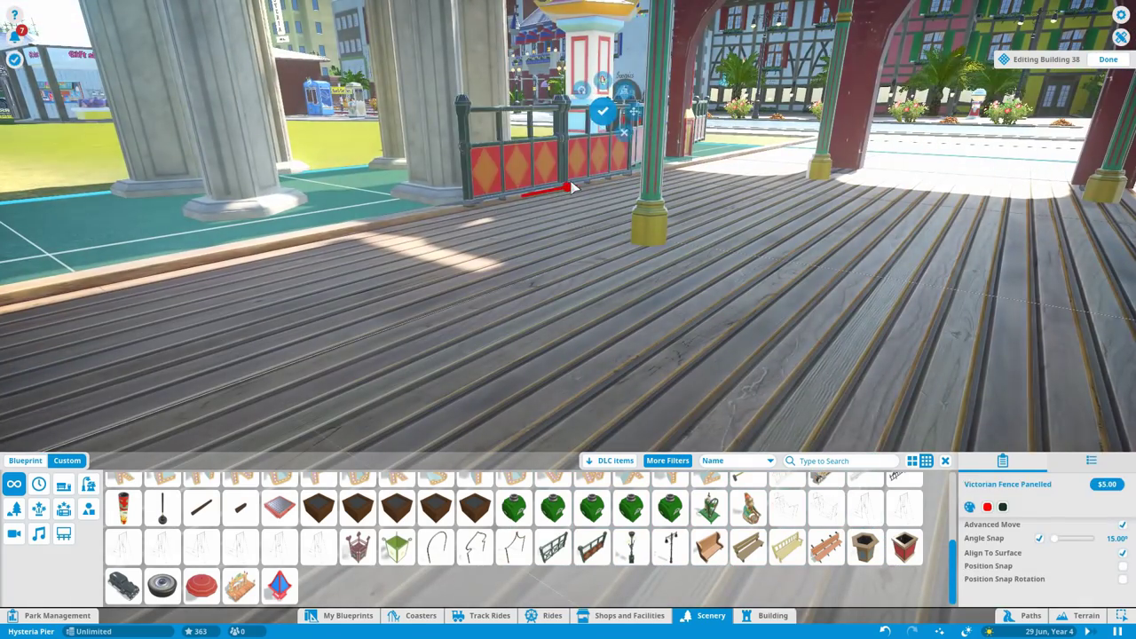
{"action": "key", "text": "q"}
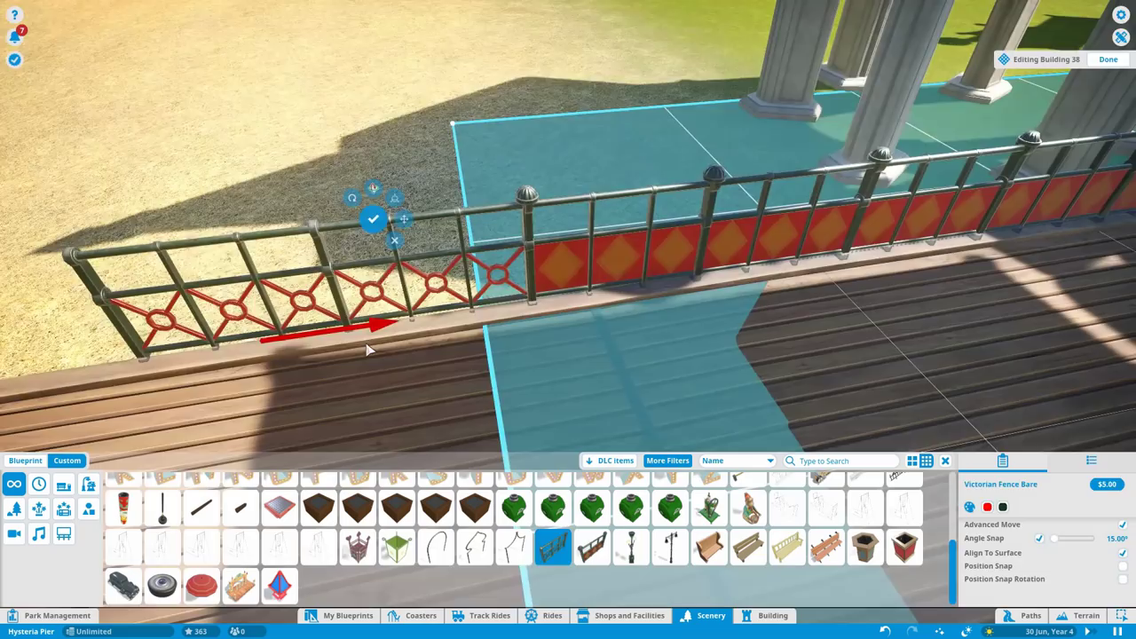
{"action": "left_click", "coordinate": [373, 350]}
{"action": "key", "text": "q"}
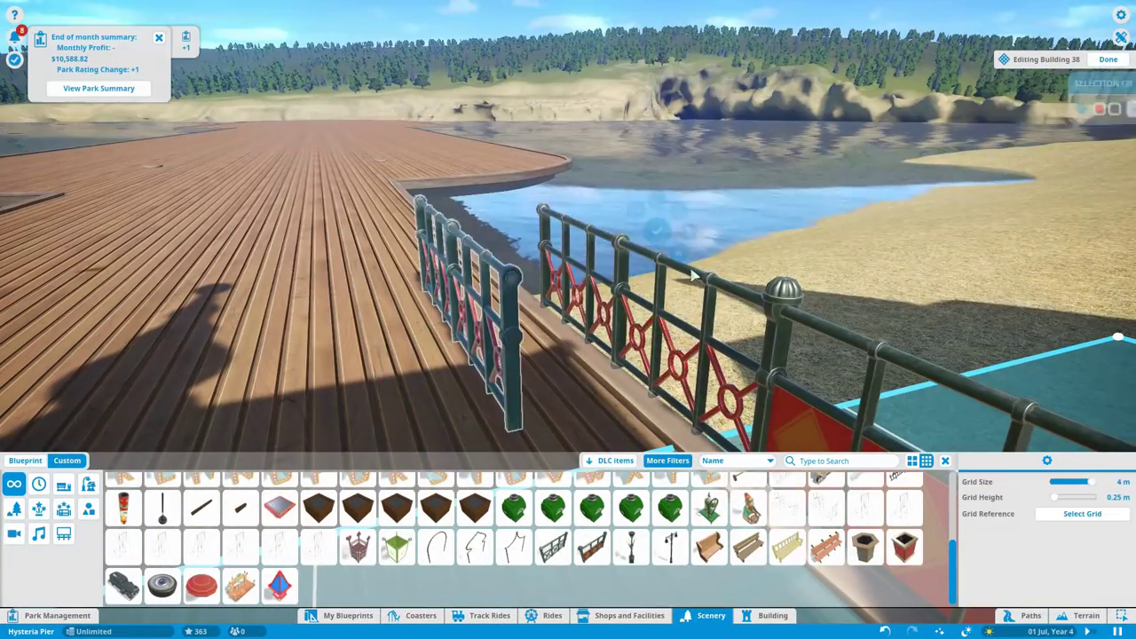
{"action": "key", "text": "q"}
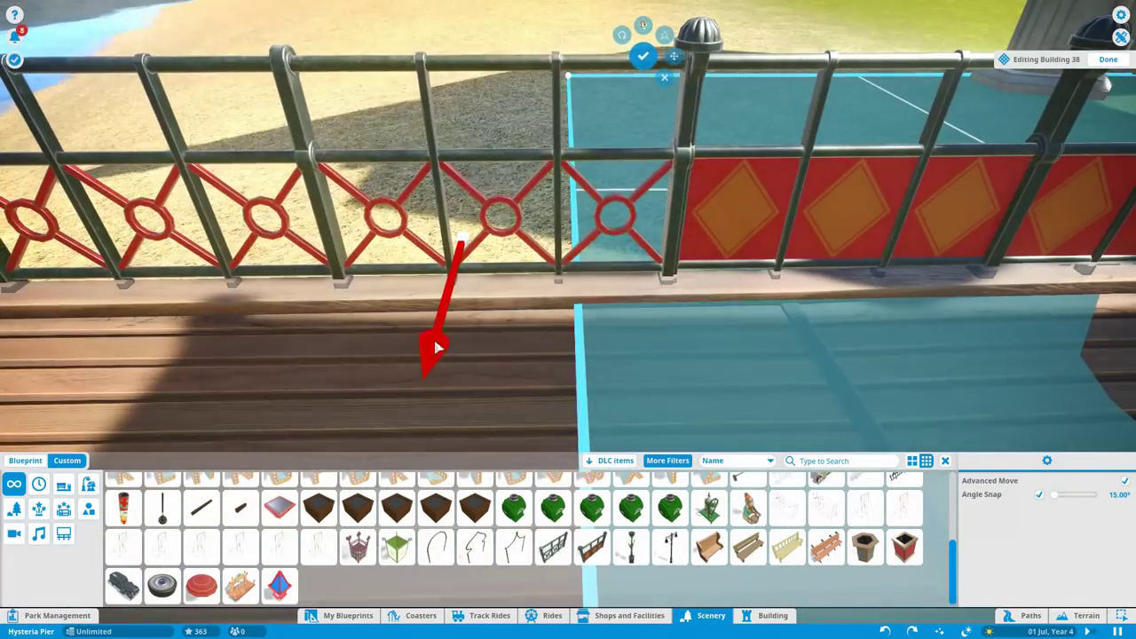
{"action": "left_click", "coordinate": [445, 346]}
{"action": "left_click", "coordinate": [1107, 59]}
Step: Cover the grass on both sides of the entrance boardwalk with Modern Wood Roof Flat pieces up to the panelled fences
{"action": "left_click", "coordinate": [1018, 205]}
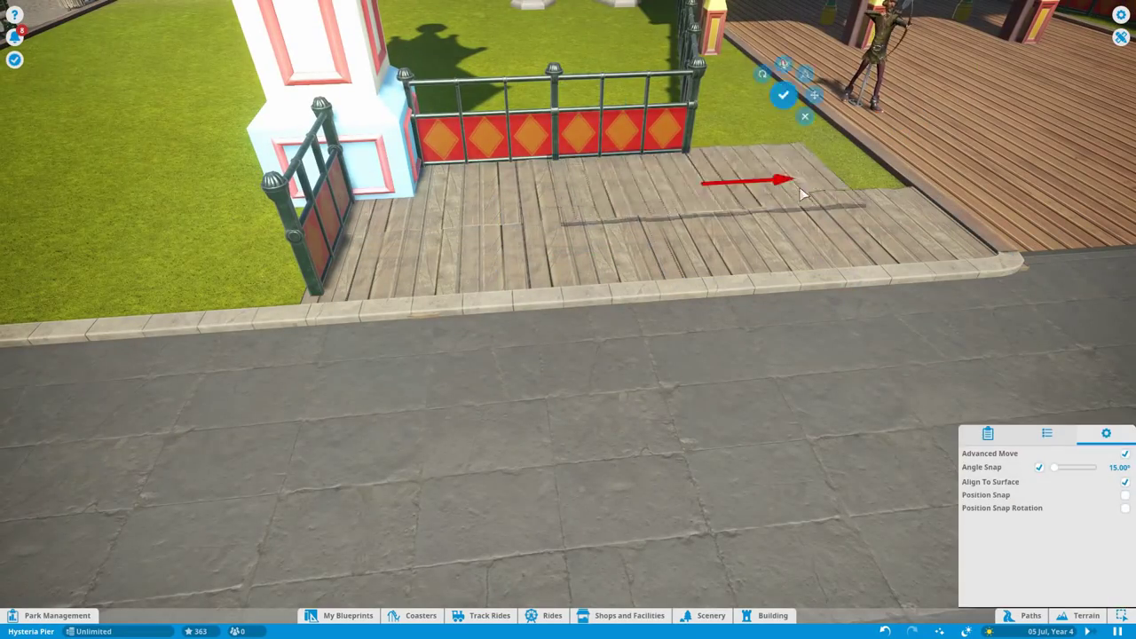
{"action": "left_click", "coordinate": [873, 90]}
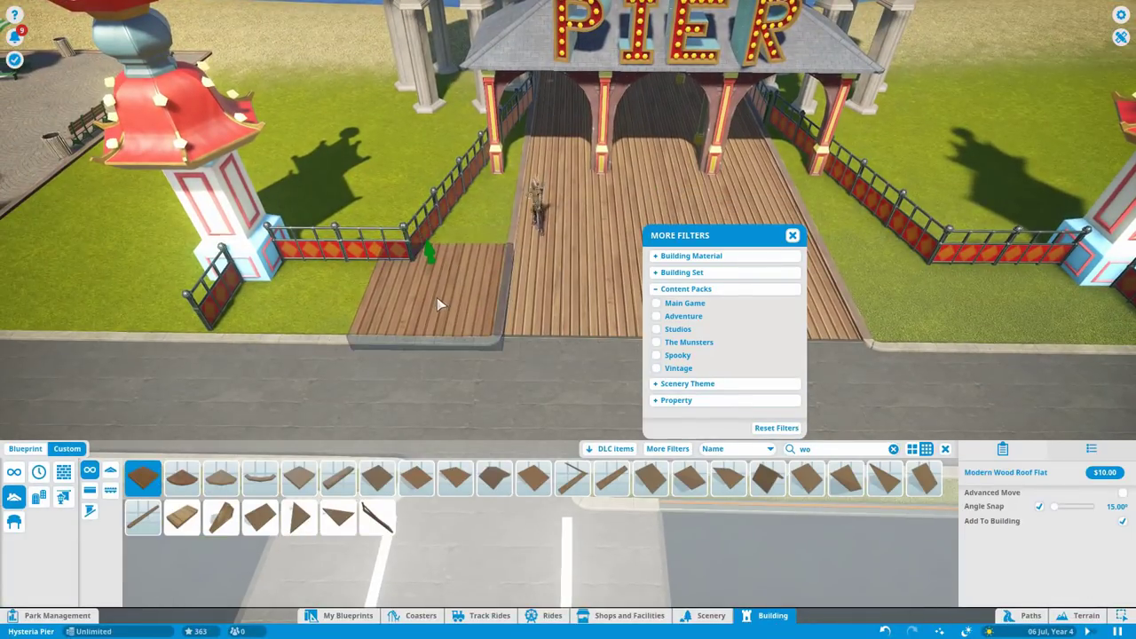
{"action": "left_click", "coordinate": [436, 297]}
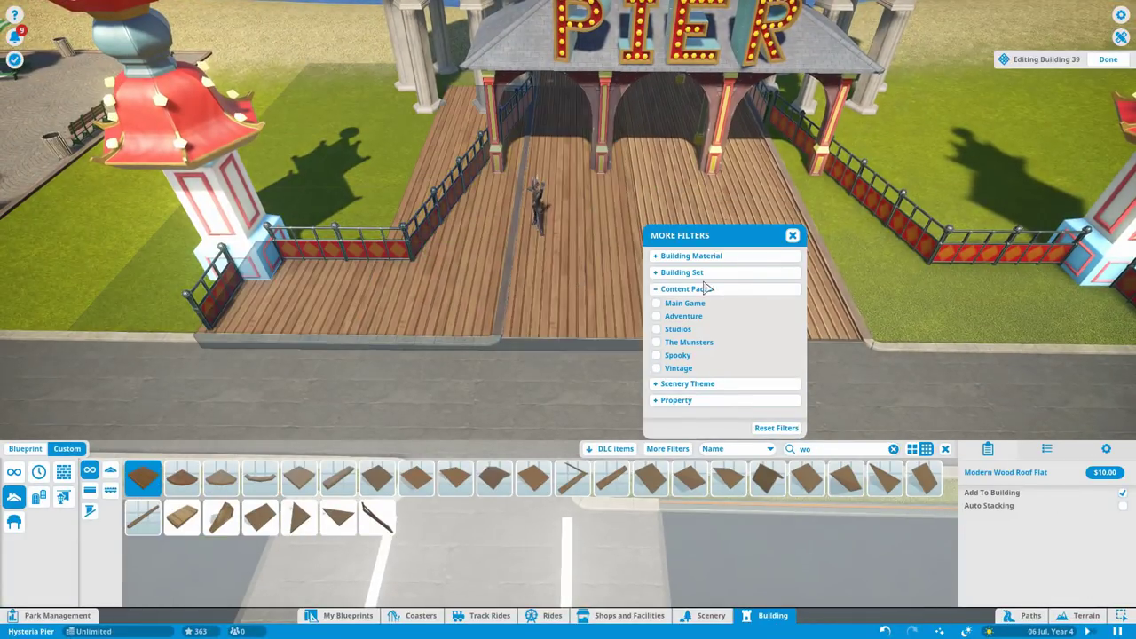
{"action": "left_click", "coordinate": [793, 234]}
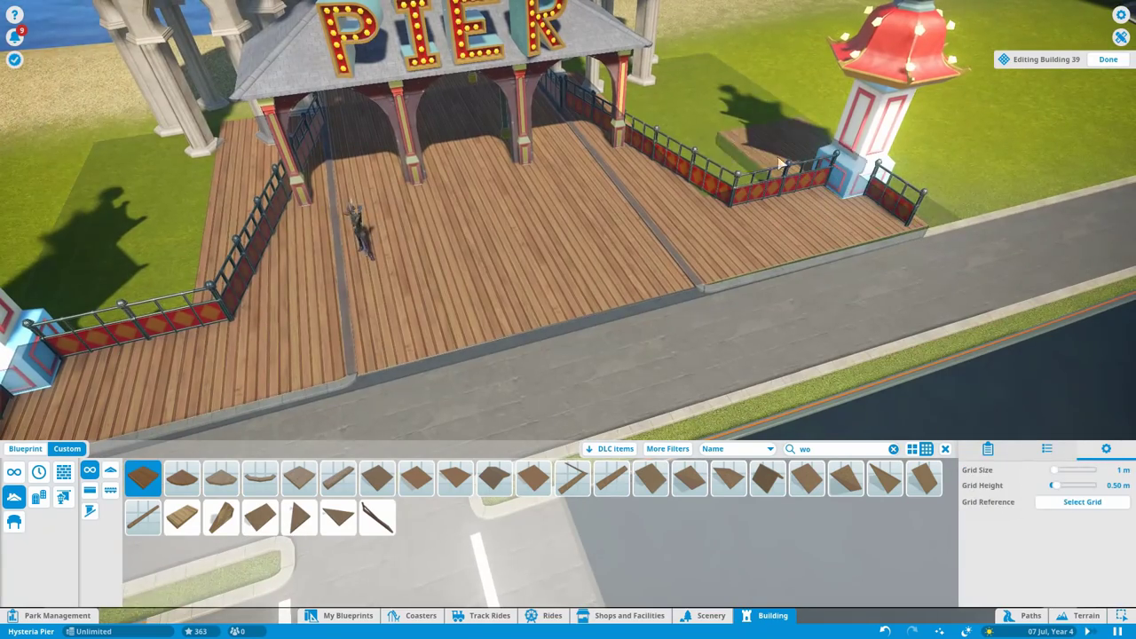
Step: Extend the wooden decking over the grass behind the right-hand fence and under the domed tower's columns
{"action": "left_click_drag", "start_coordinate": [745, 158], "coordinate": [710, 229]}
{"action": "left_click_drag", "start_coordinate": [577, 325], "coordinate": [839, 446]}
{"action": "key", "text": "g"}
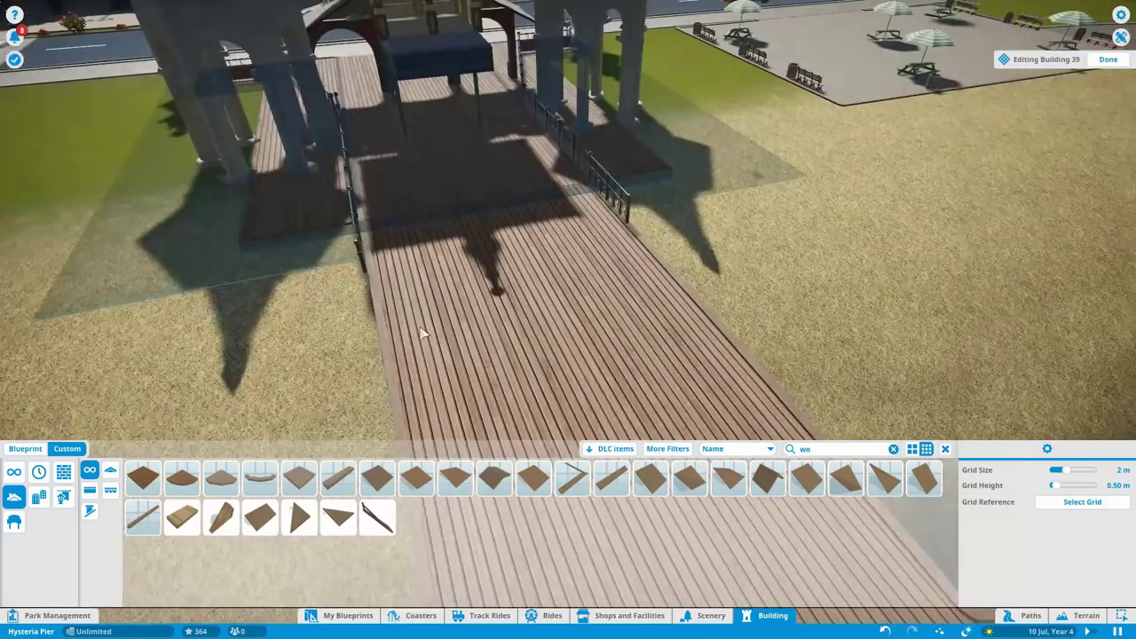
{"action": "left_click", "coordinate": [452, 194]}
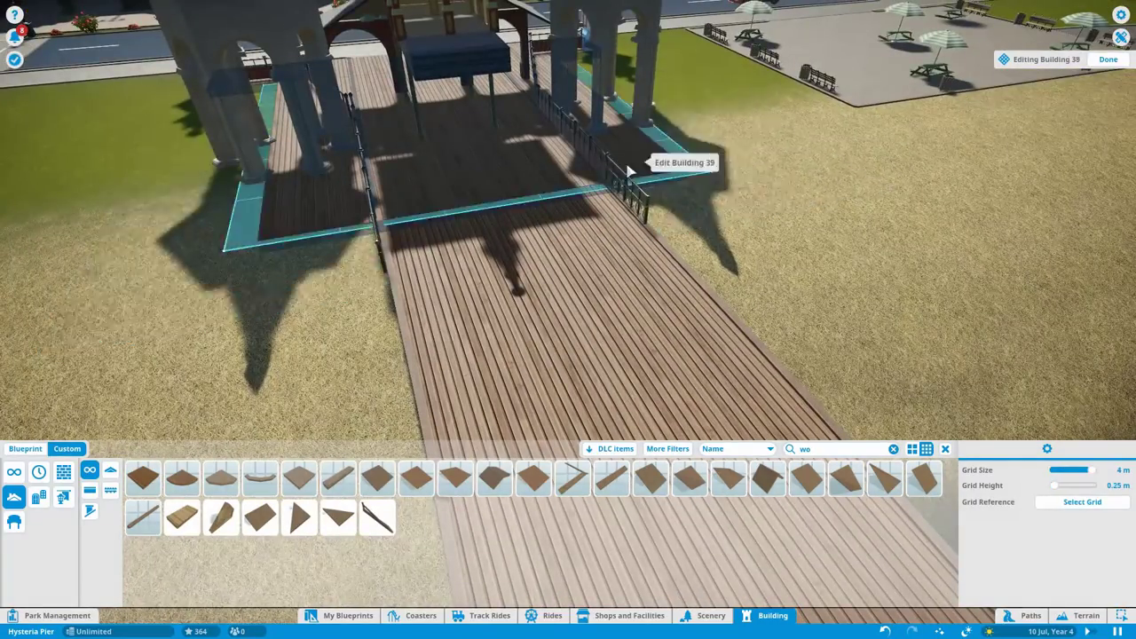
{"action": "scroll", "coordinate": [543, 257], "scroll_direction": "up", "scroll_amount": 10}
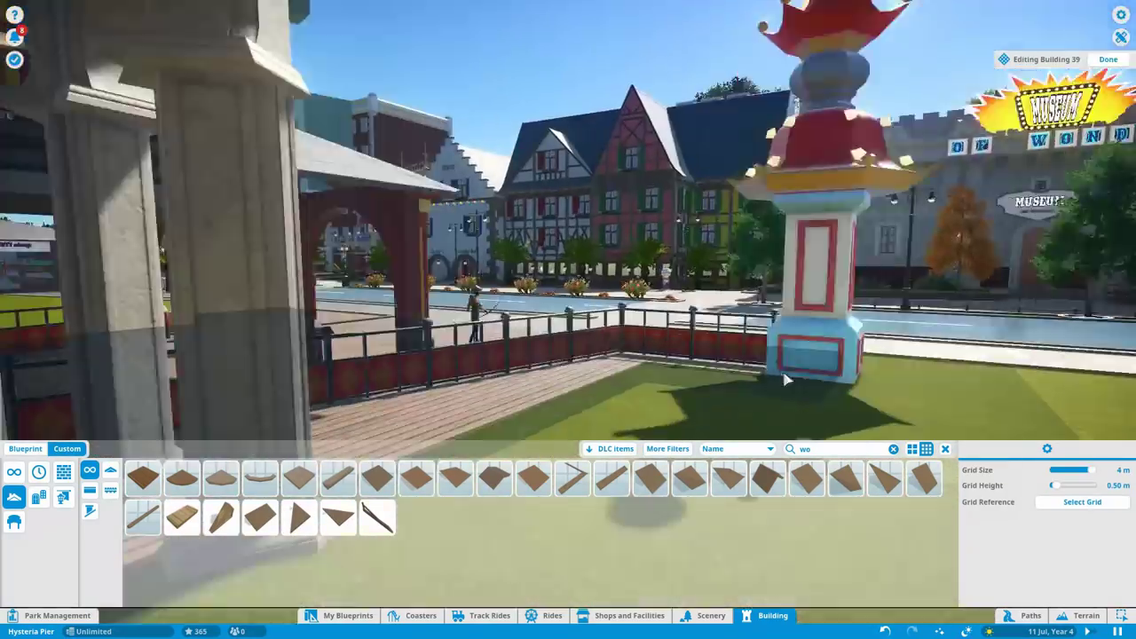
Step: Finish the building edit and save the park, overwriting the existing Hysteria Pier save
{"action": "key", "text": "Escape"}
{"action": "key", "text": "Escape"}
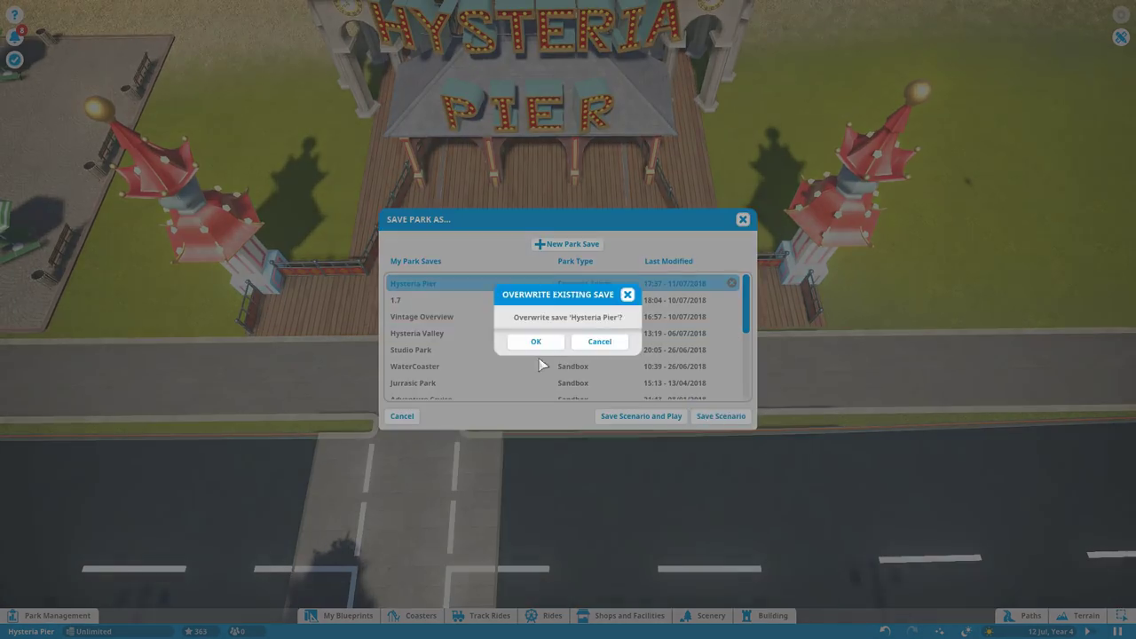
{"action": "left_click", "coordinate": [535, 337]}
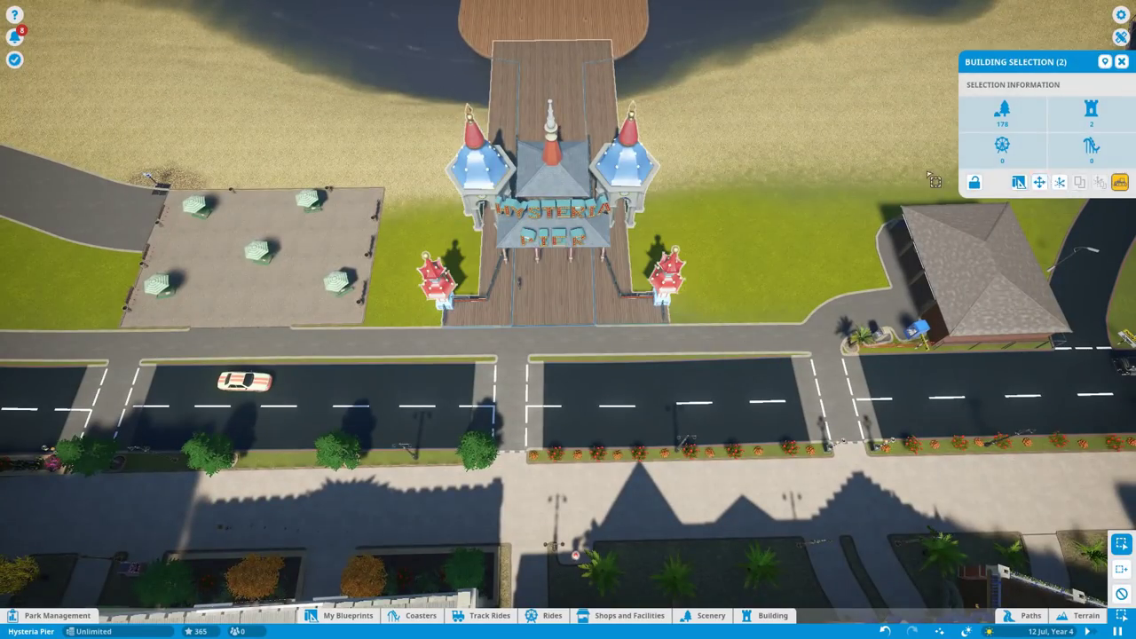
Step: Line the front arch columns and the domed towers' cornices above the clocks with Fairy Lights (Variable), using 2m and 4m strings on the cornices
{"action": "scroll", "coordinate": [566, 318], "scroll_direction": "up", "scroll_amount": 5}
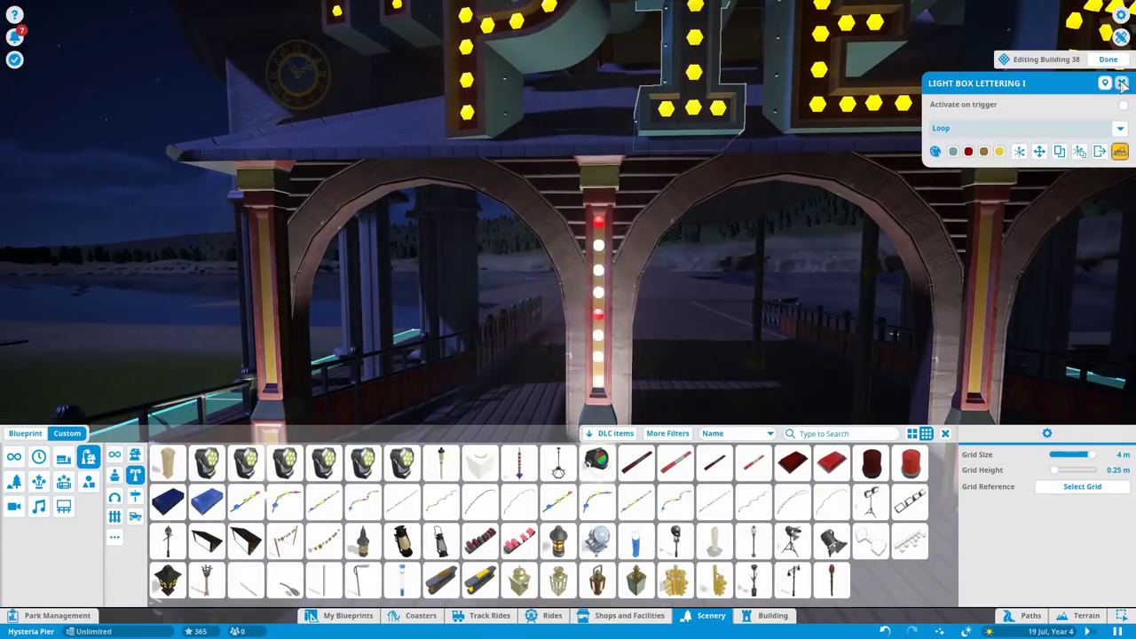
{"action": "left_click", "coordinate": [1122, 82]}
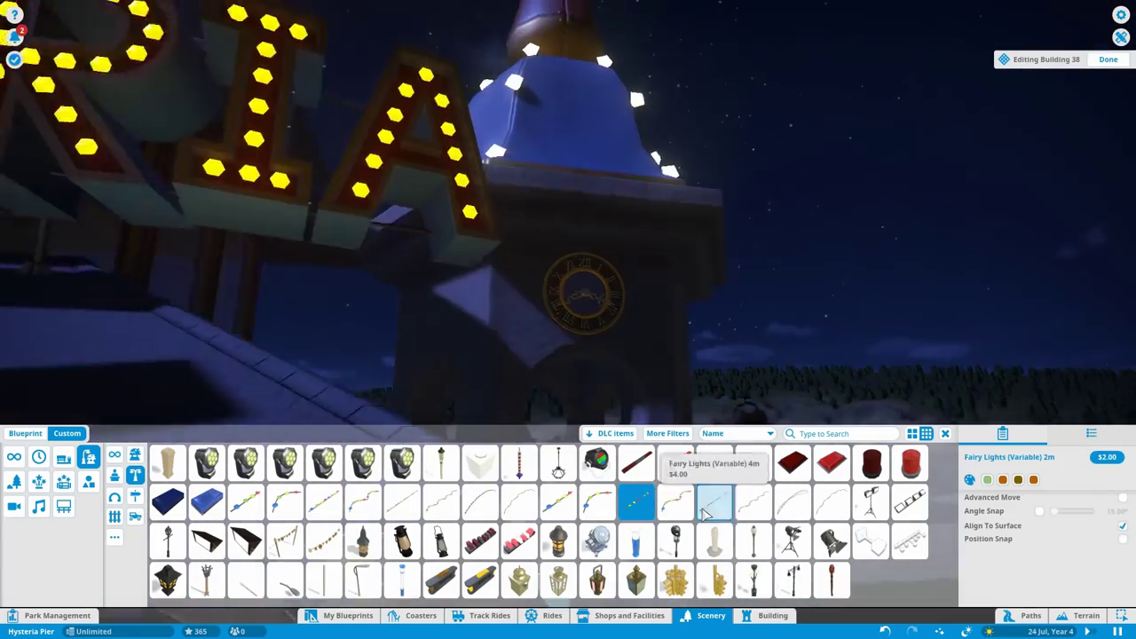
{"action": "left_click", "coordinate": [714, 502]}
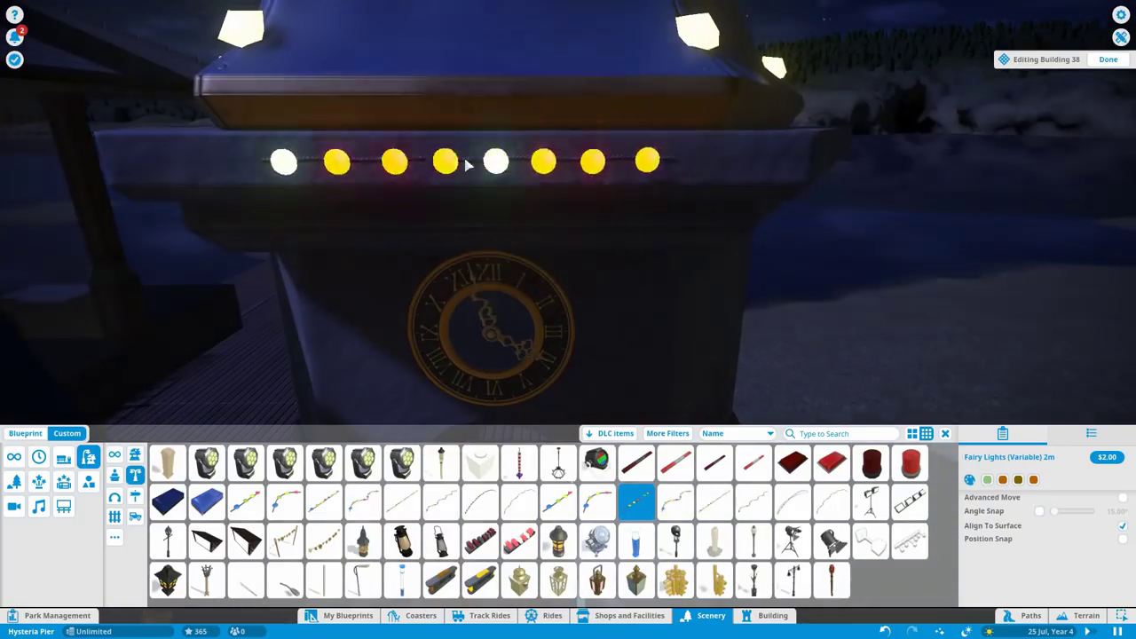
{"action": "left_click", "coordinate": [332, 175]}
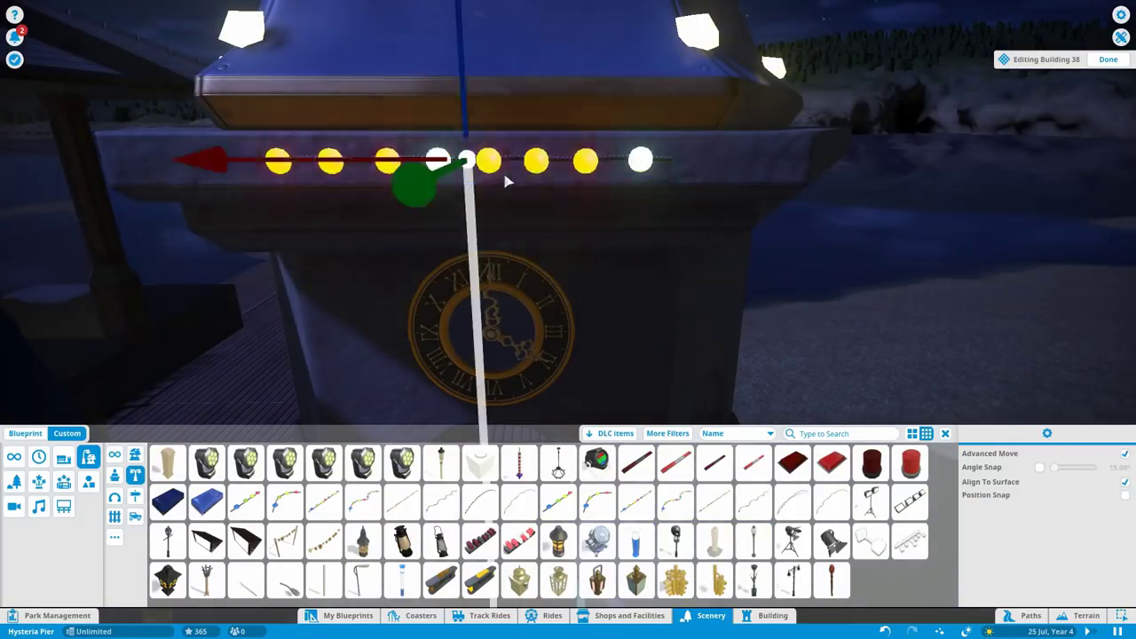
{"action": "scroll", "coordinate": [693, 226], "scroll_direction": "up", "scroll_amount": 3}
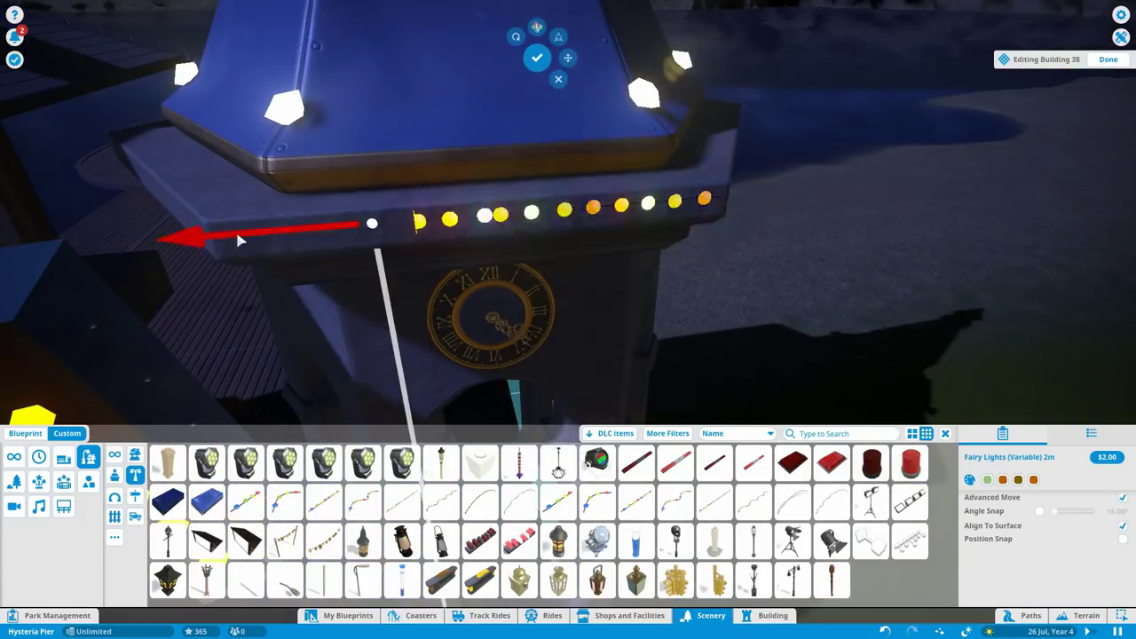
{"action": "left_click", "coordinate": [497, 229]}
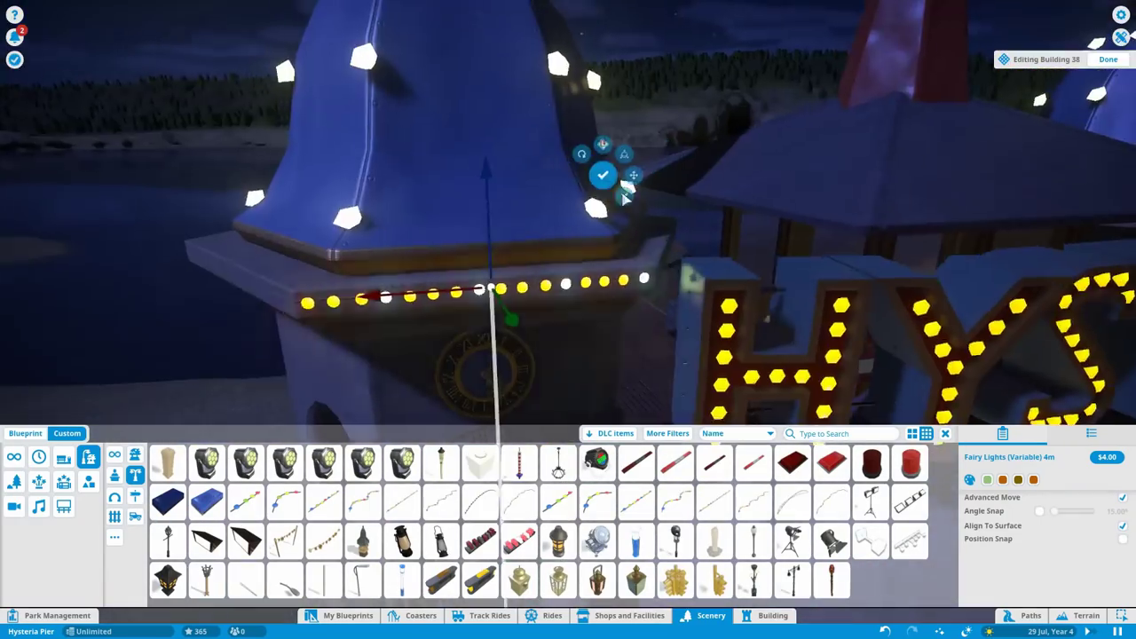
{"action": "left_click", "coordinate": [603, 174]}
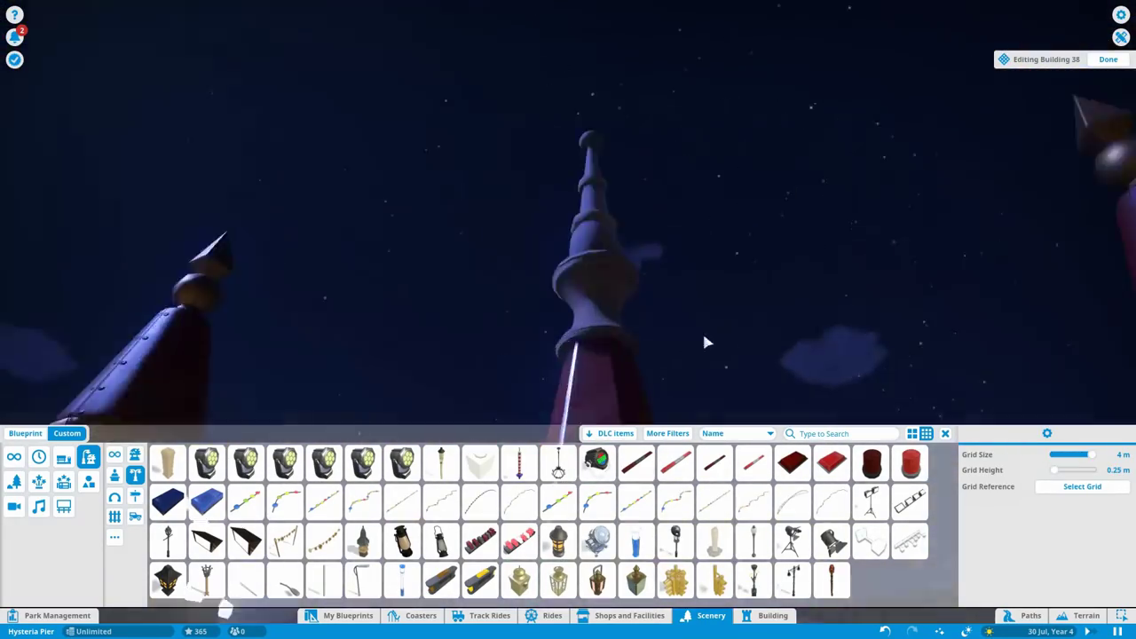
Step: Place a Boxlight on the slate roof in front of the central red spire to illuminate it
{"action": "left_click", "coordinate": [480, 462]}
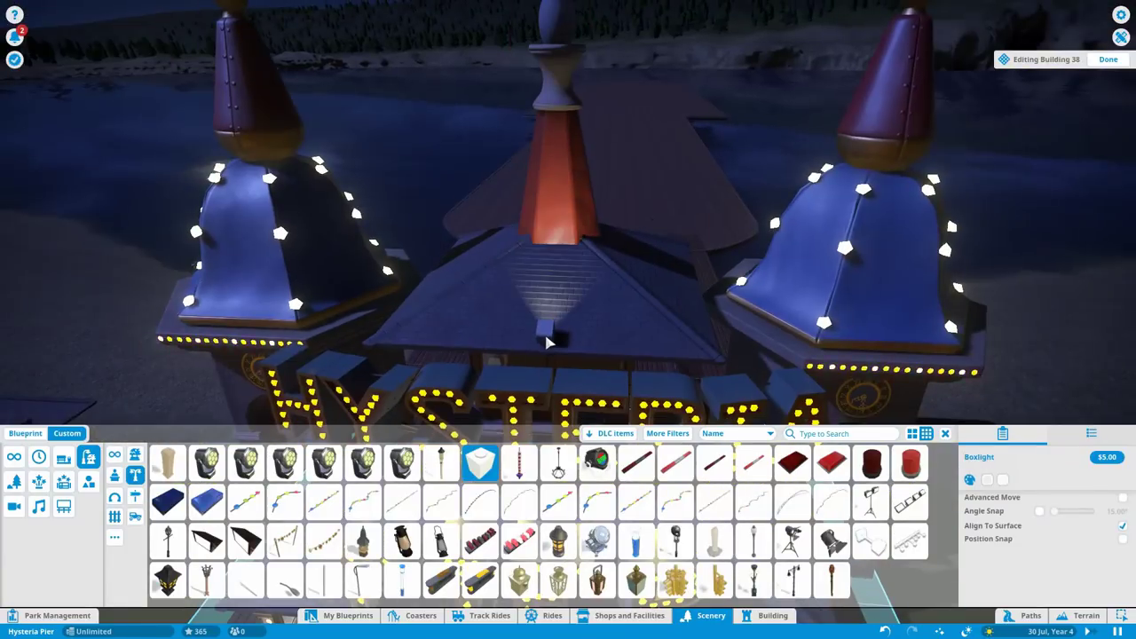
{"action": "scroll", "coordinate": [942, 379], "scroll_direction": "down", "scroll_amount": 3}
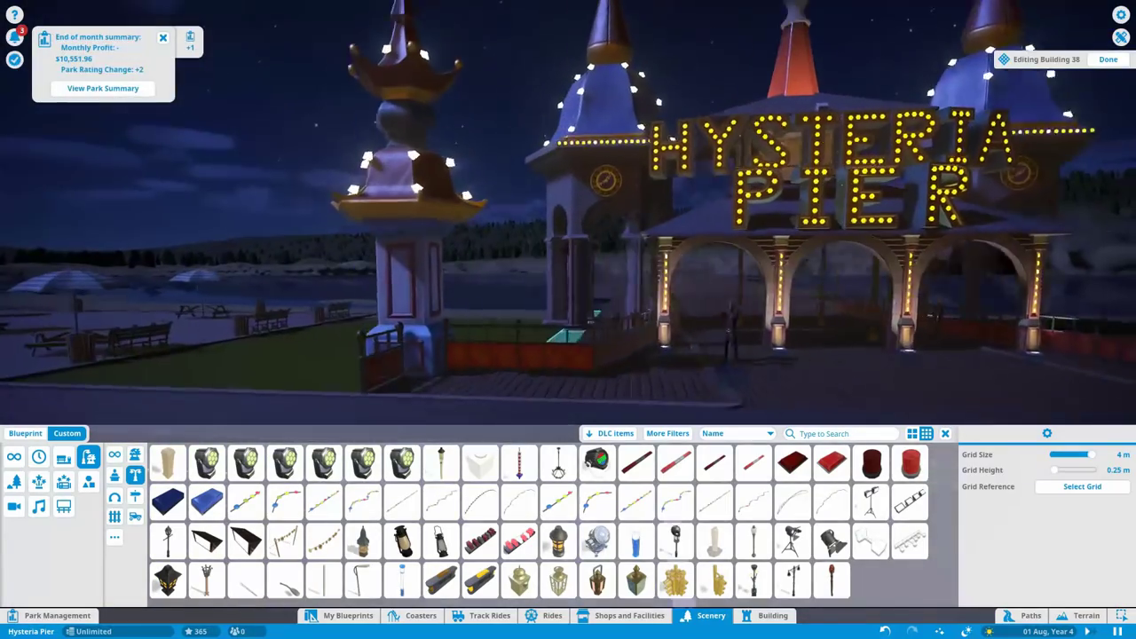
Step: Run vertical Fairy Lights (Variable) 2m strings beside the framed panels of both front gate pillars, with a 45° angle snap
{"action": "left_click", "coordinate": [635, 501]}
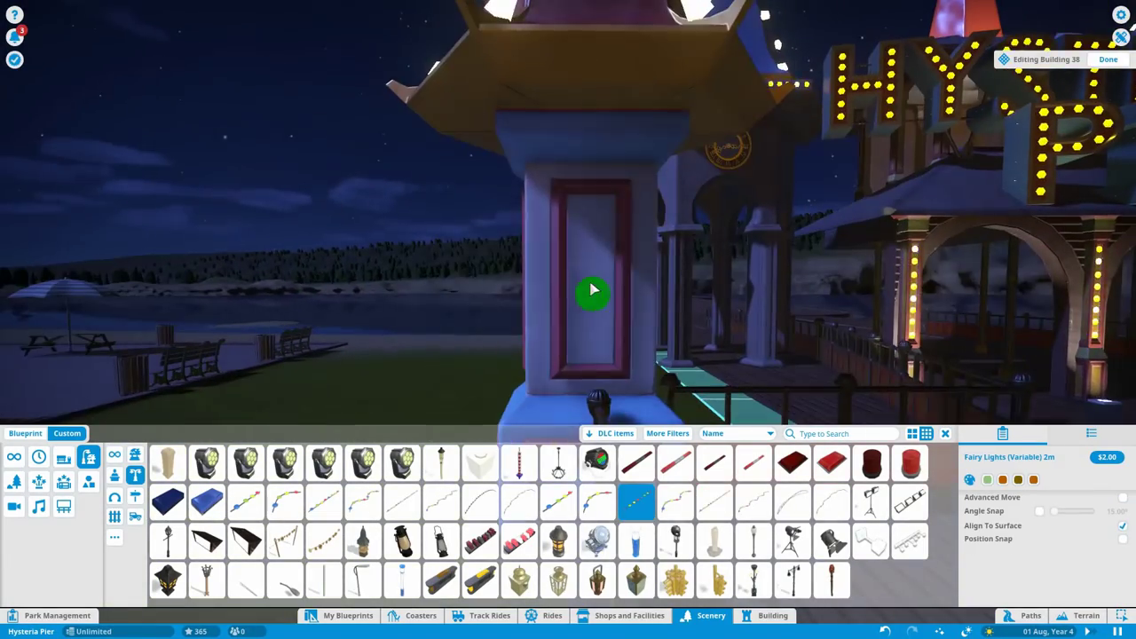
{"action": "left_click", "coordinate": [591, 325]}
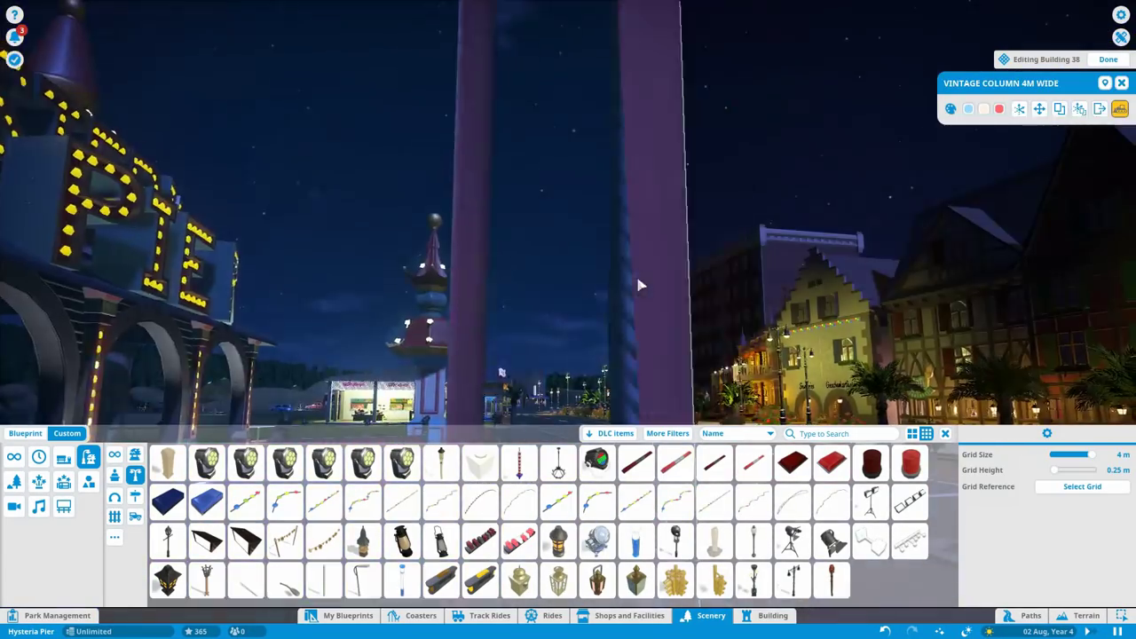
{"action": "left_click", "coordinate": [429, 257]}
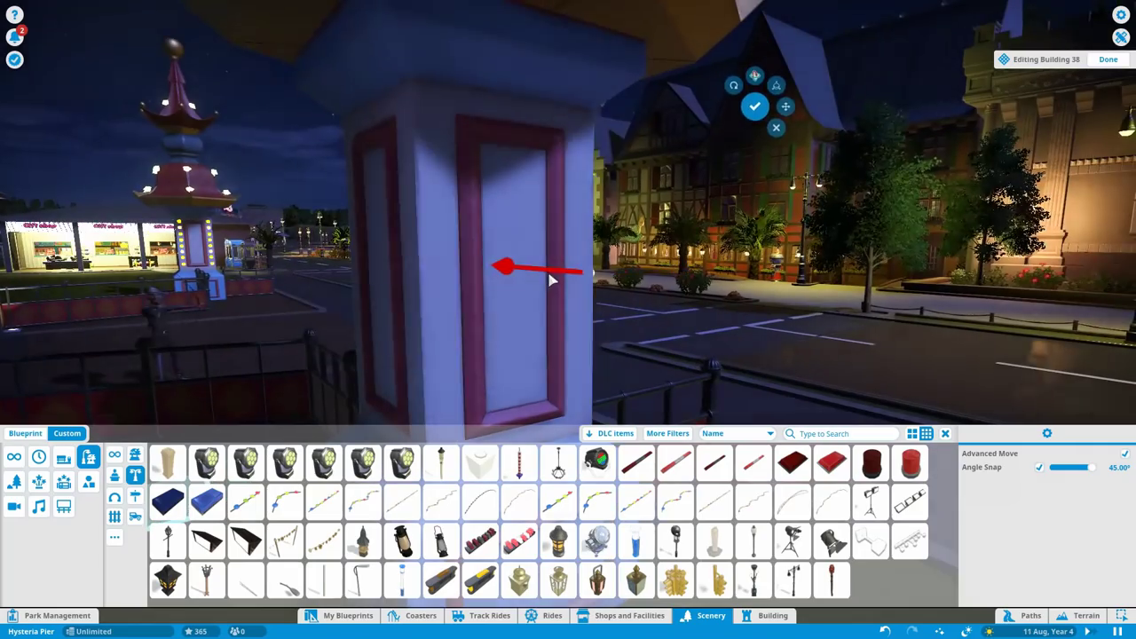
{"action": "left_click_drag", "start_coordinate": [549, 279], "coordinate": [553, 282]}
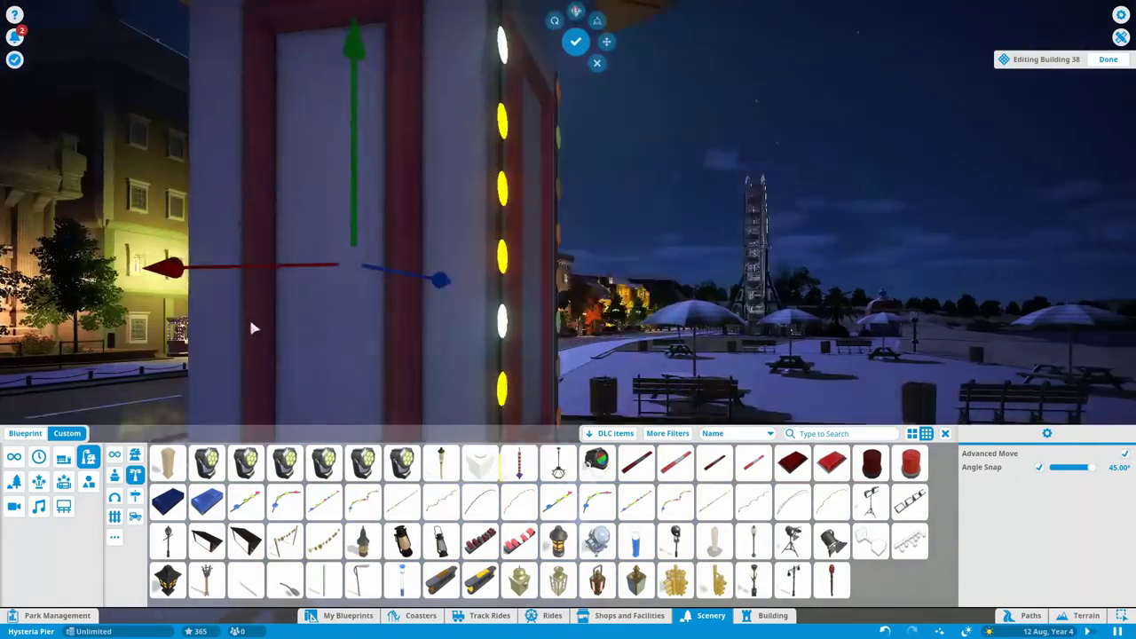
{"action": "scroll", "coordinate": [253, 328], "scroll_direction": "up", "scroll_amount": 2}
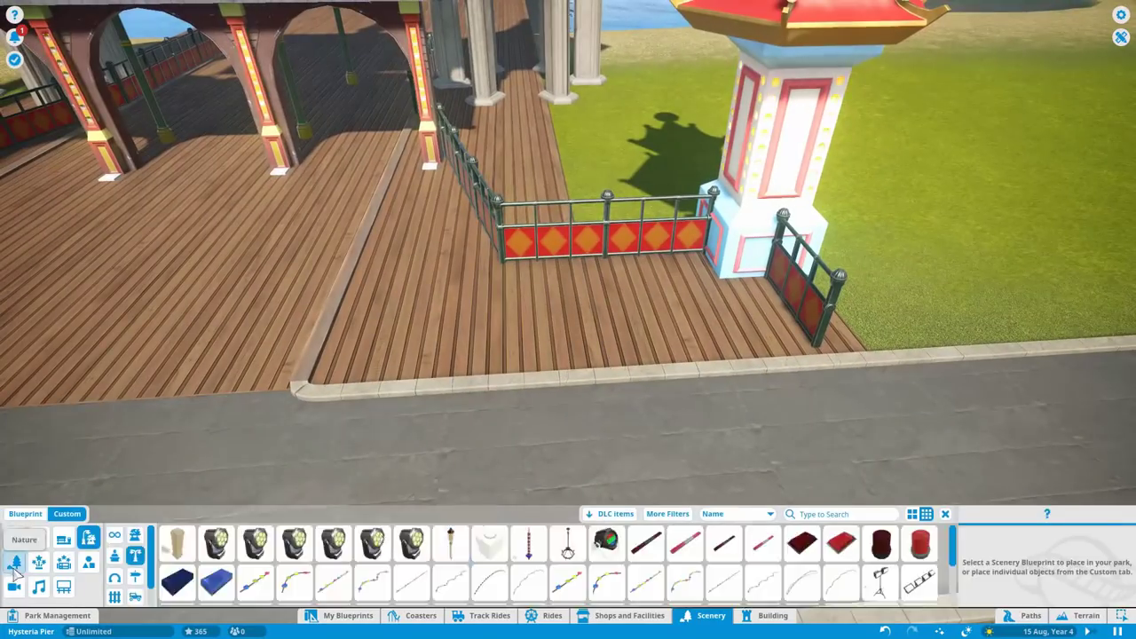
Step: Place a green shrub in a round planter on the decking in front of the right-hand fence, and browse the scenery with additional filters
{"action": "left_click", "coordinate": [15, 572]}
{"action": "left_click", "coordinate": [591, 441]}
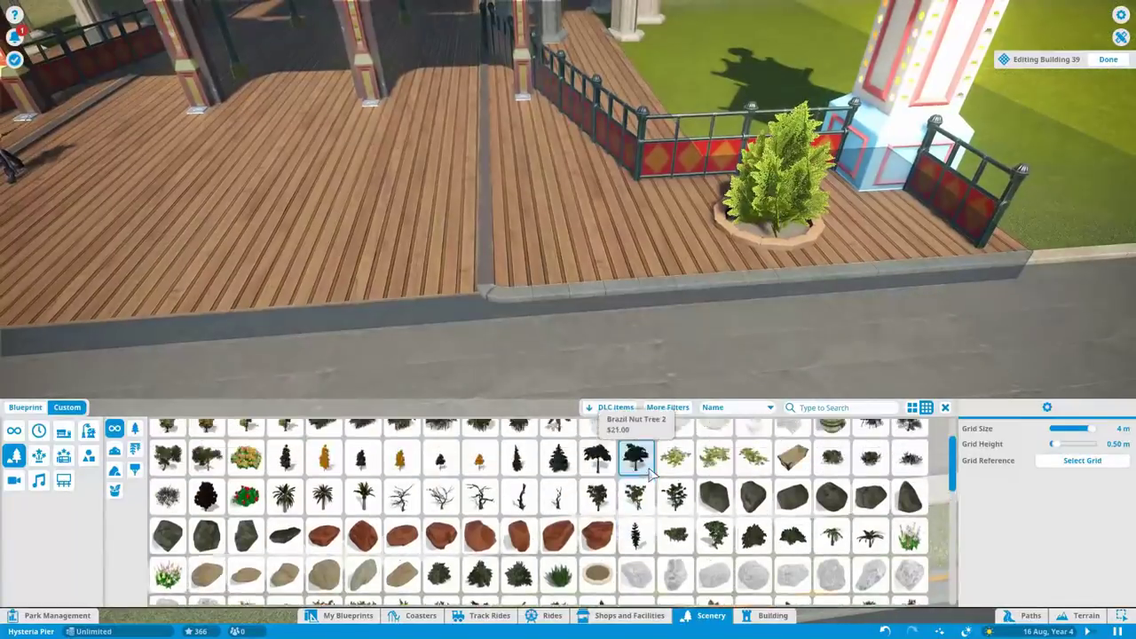
{"action": "left_click", "coordinate": [668, 408]}
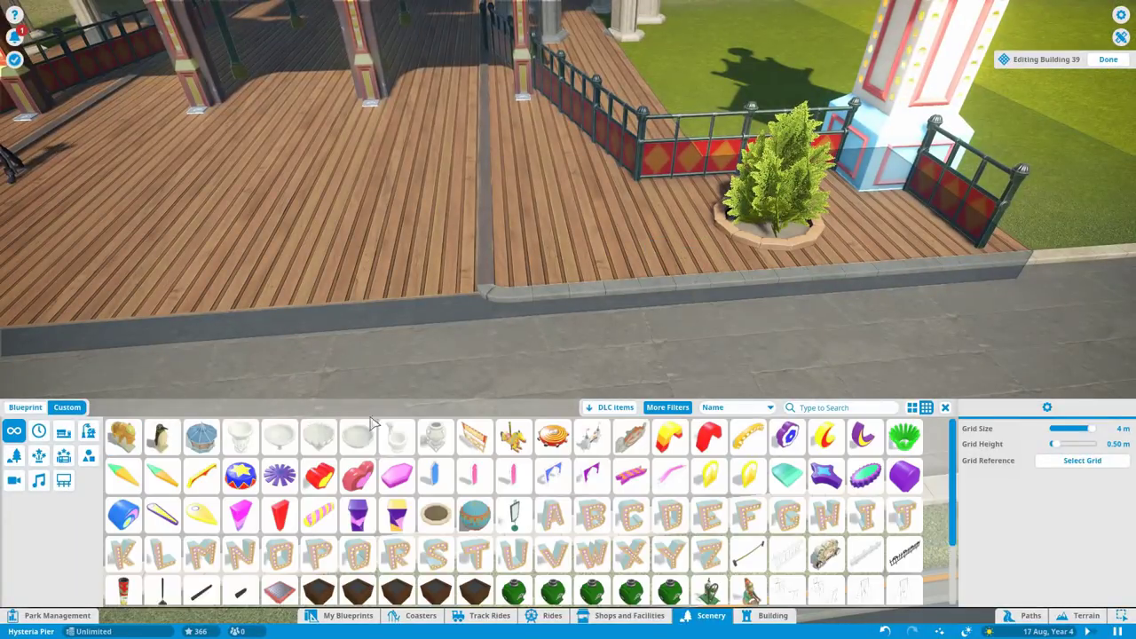